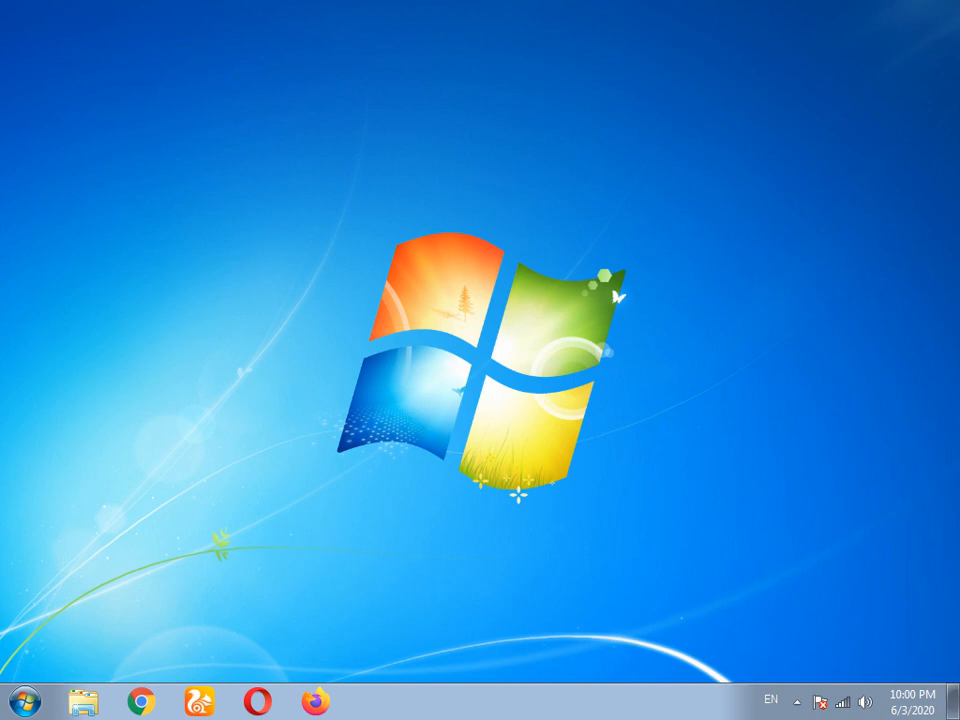
# - Launch the nawaz book program from the Windows Start menu's All Programs list
pyautogui.press('super')
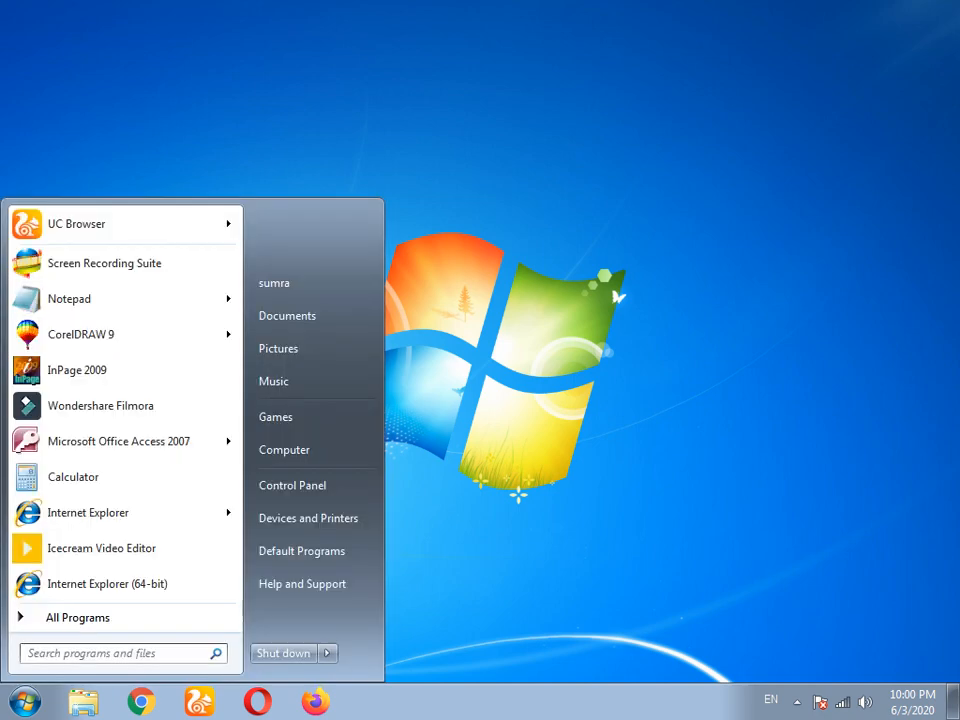
pyautogui.click(78, 618)
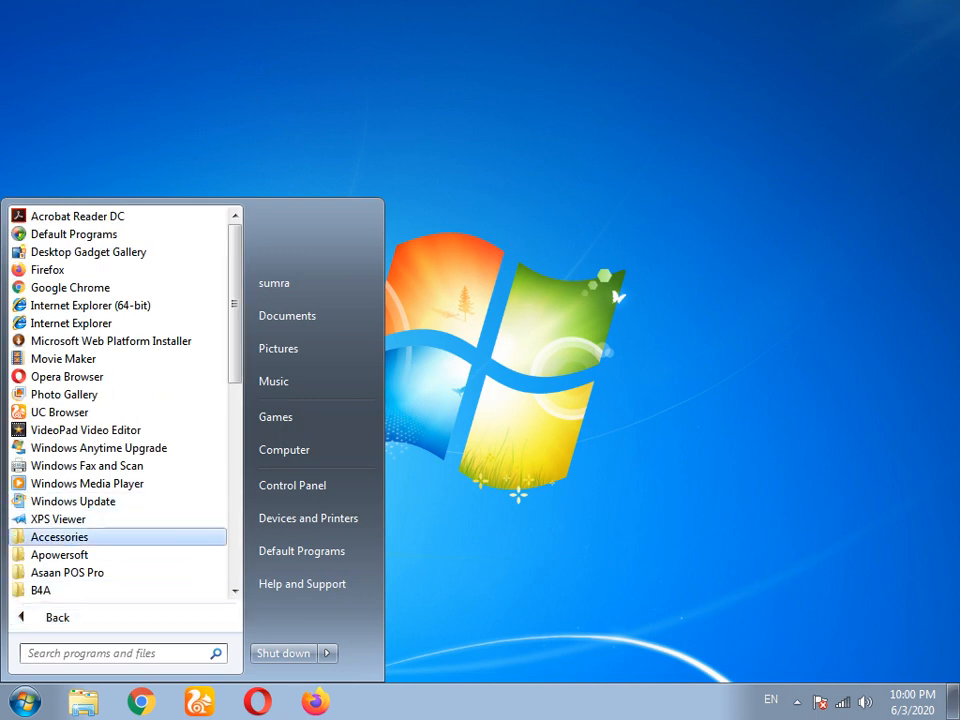
pyautogui.press('Down')
pyautogui.press('Down')
pyautogui.press('Down')
pyautogui.press('Down')
pyautogui.press('Down')
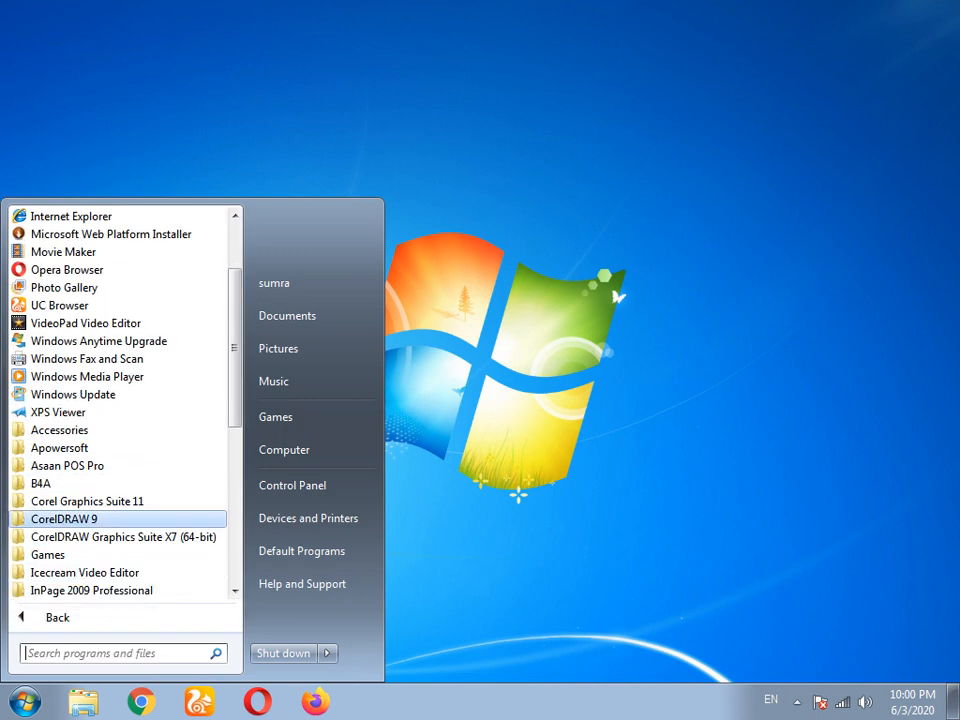
pyautogui.press('Down')
pyautogui.press('Down')
pyautogui.press('Down')
pyautogui.press('Down')
pyautogui.press('Down')
pyautogui.press('Down')
pyautogui.press('Down')
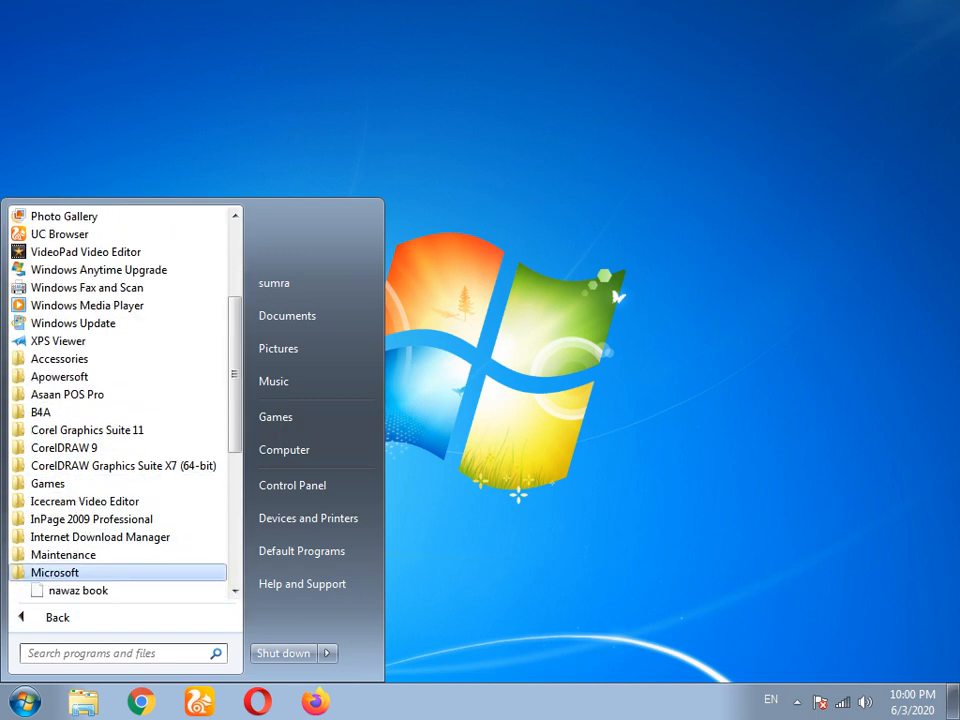
pyautogui.press('Down')
pyautogui.press('Return')
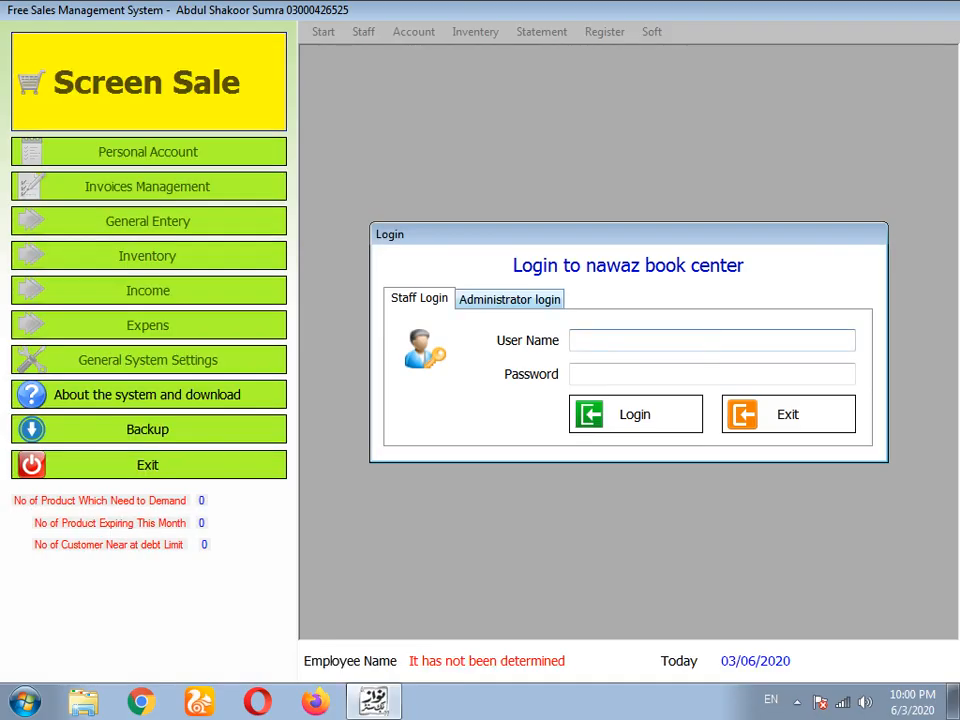
# - Sign in to Screen Sale on the Administrator tab with the admin password
pyautogui.click(510, 299)
pyautogui.click(668, 363)
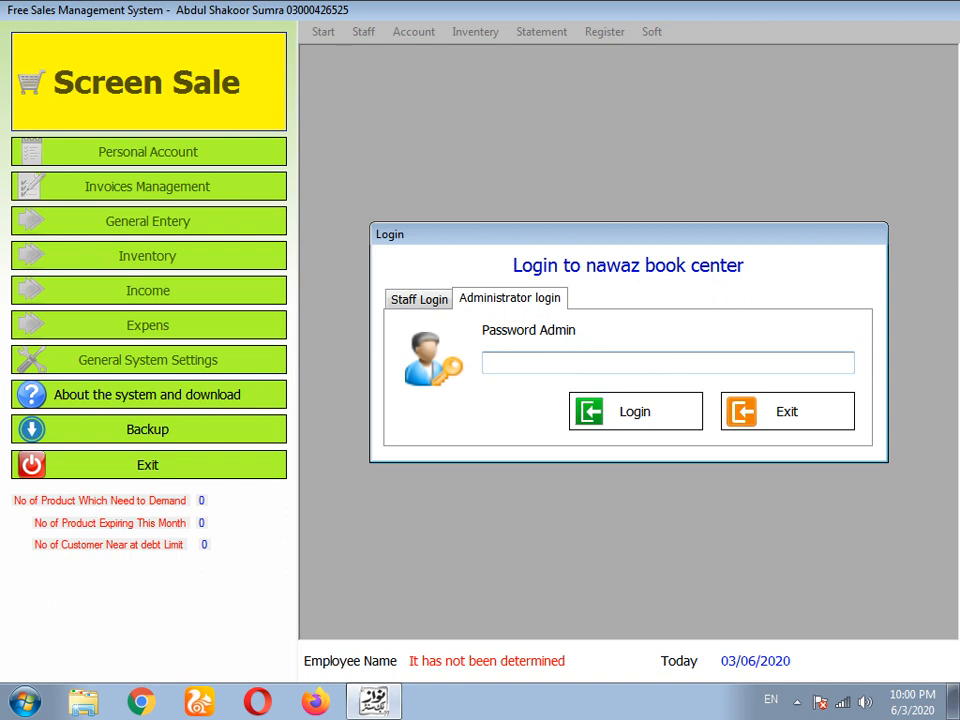
pyautogui.write('****')
pyautogui.doubleClick(656, 362)
pyautogui.click(419, 299)
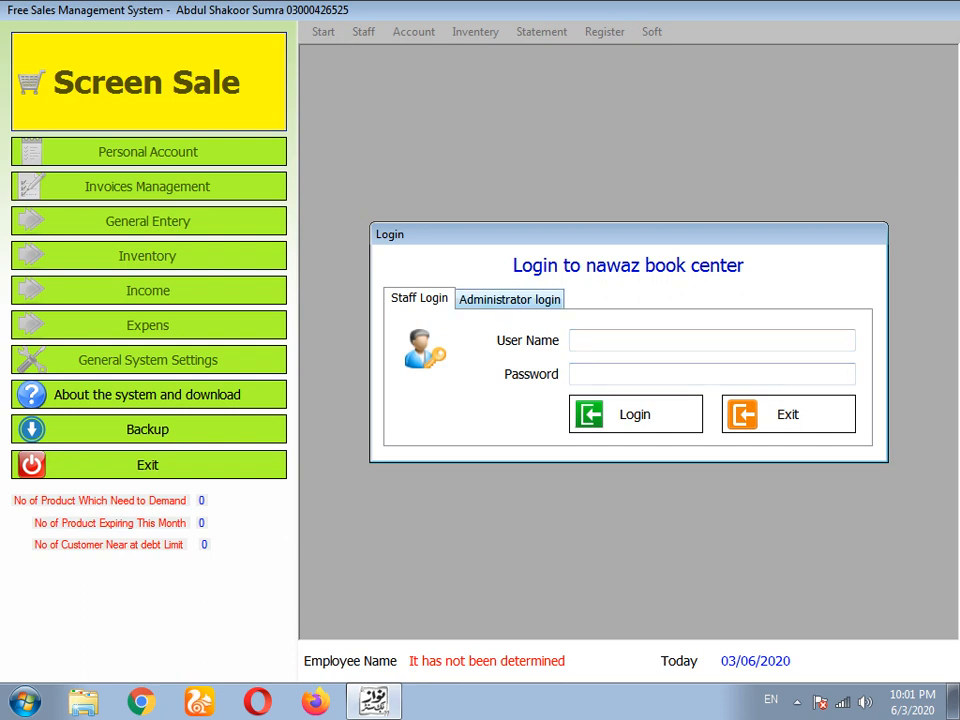
pyautogui.click(510, 299)
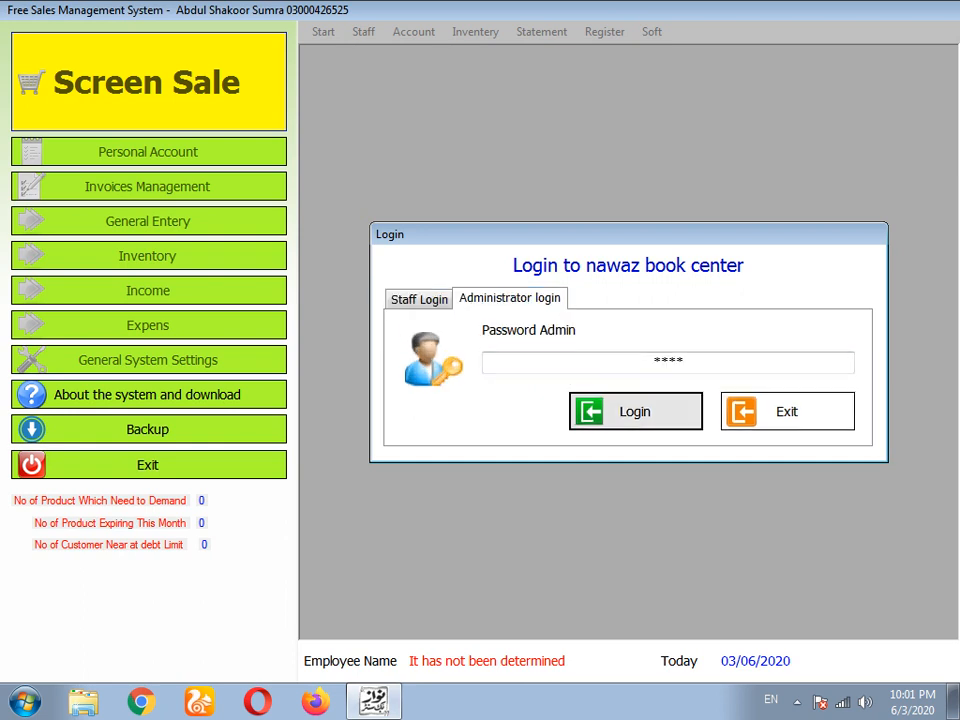
pyautogui.click(635, 411)
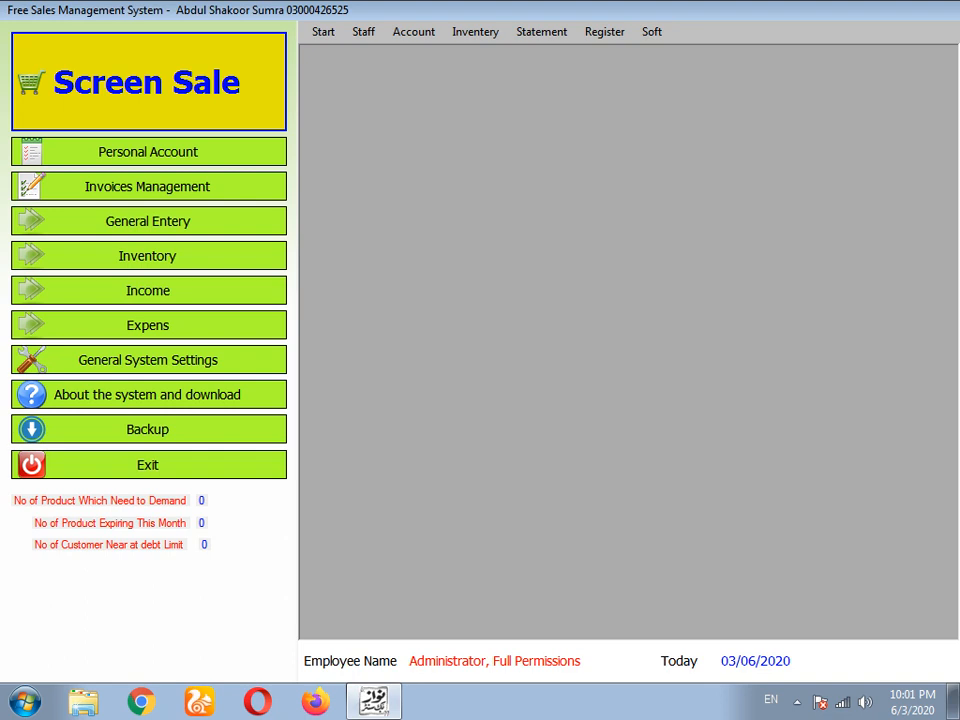
pyautogui.click(149, 82)
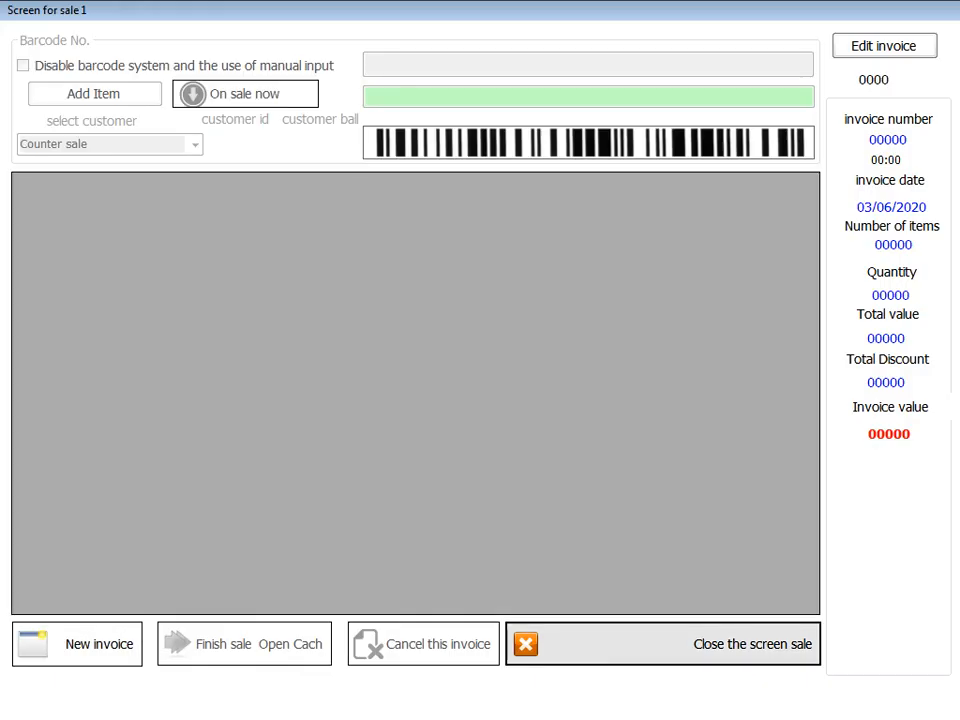
pyautogui.click(663, 644)
pyautogui.click(323, 32)
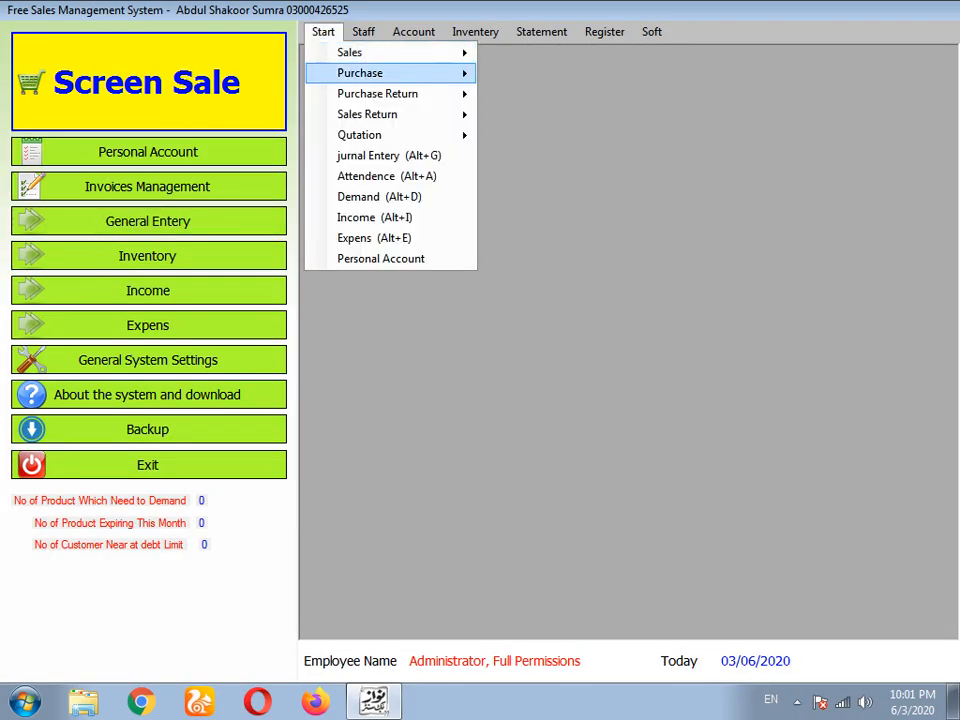
pyautogui.moveTo(375, 73)
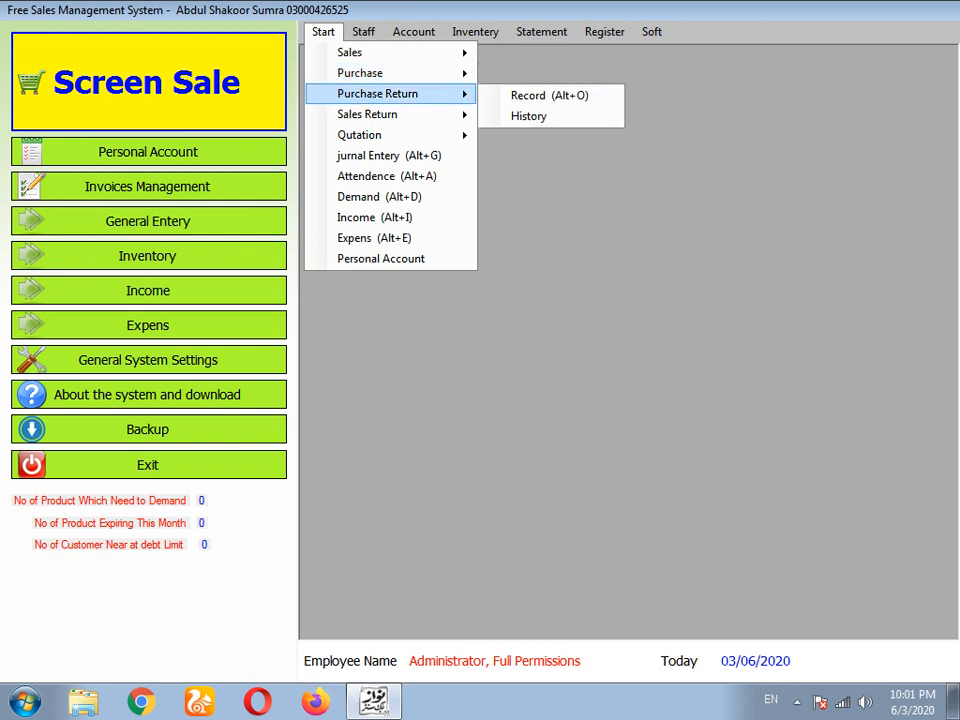
pyautogui.moveTo(367, 114)
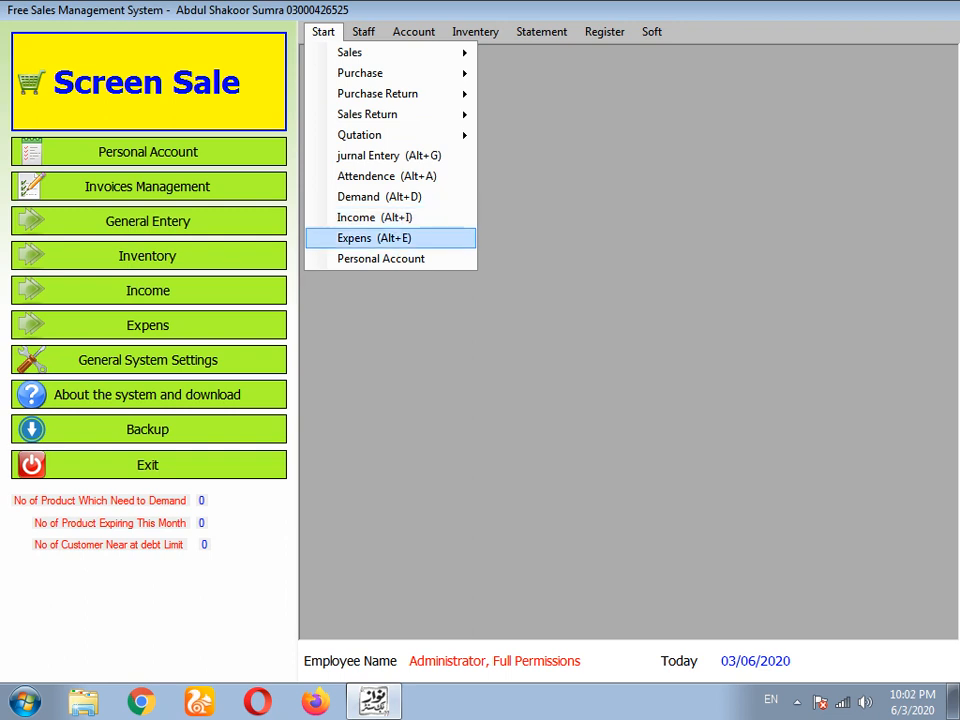
pyautogui.click(400, 325)
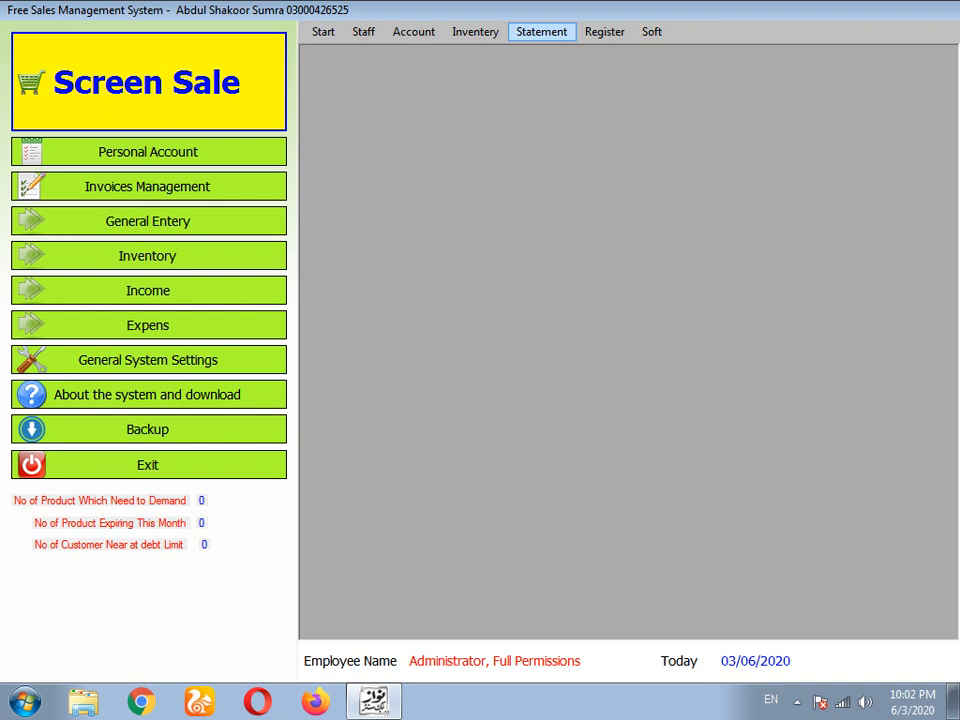
pyautogui.click(541, 31)
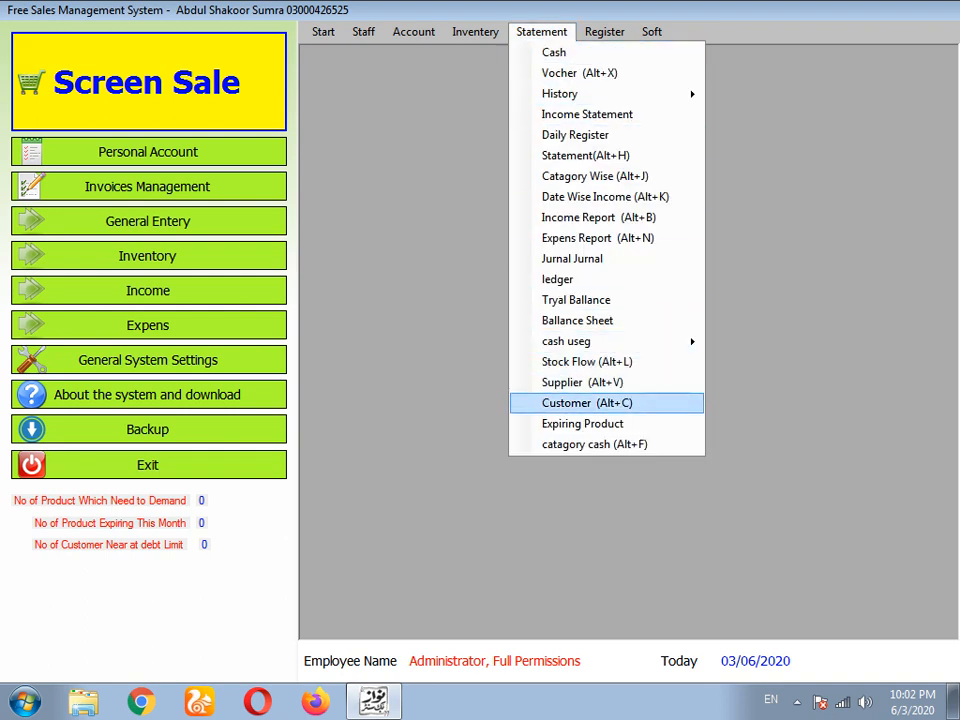
pyautogui.click(570, 402)
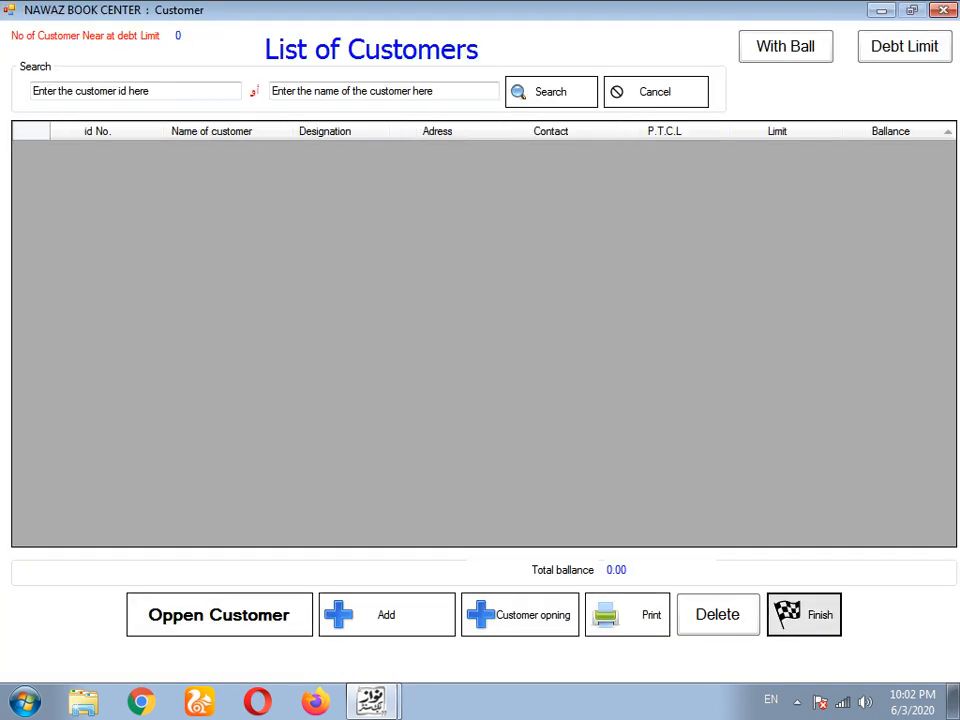
pyautogui.click(803, 614)
pyautogui.click(541, 31)
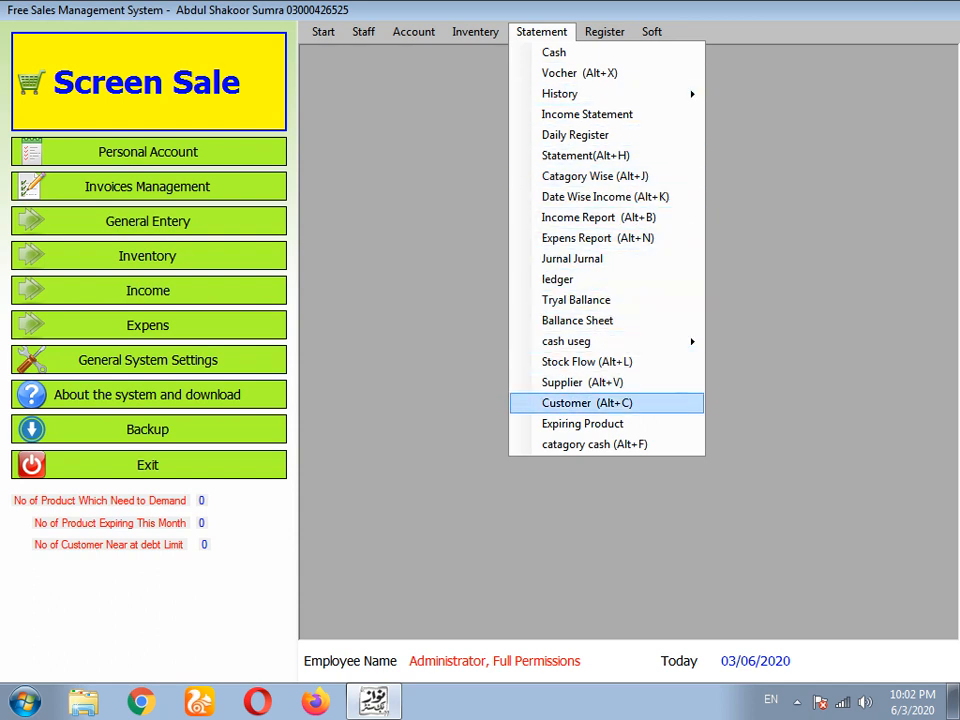
pyautogui.press('Return')
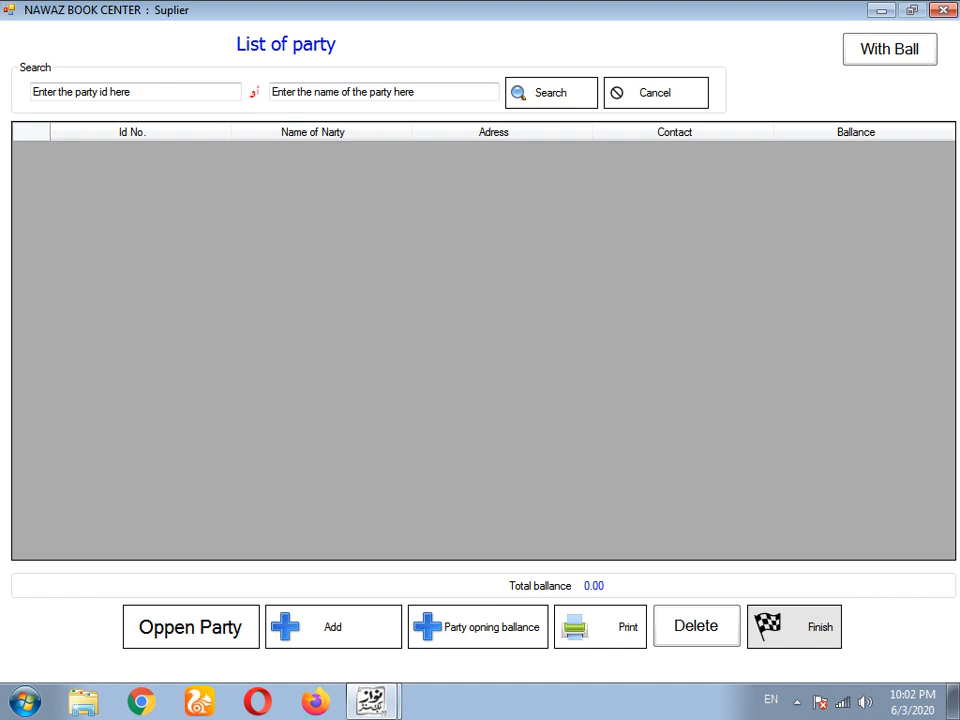
pyautogui.click(794, 626)
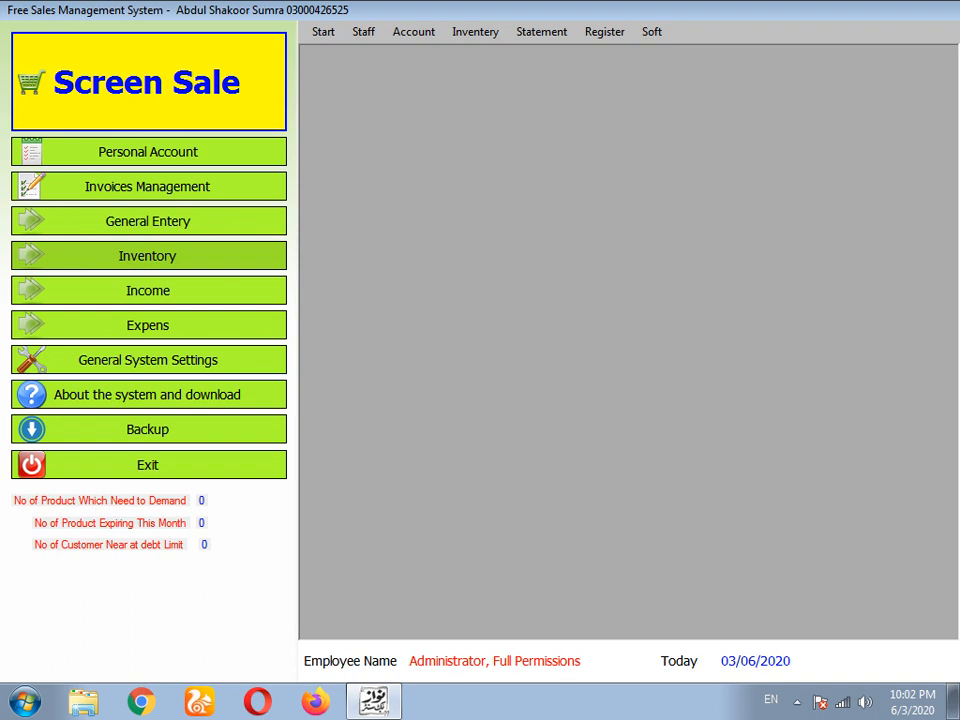
# - Open Inventory's List of materials, start a new item and select its barcode 100801
pyautogui.click(148, 256)
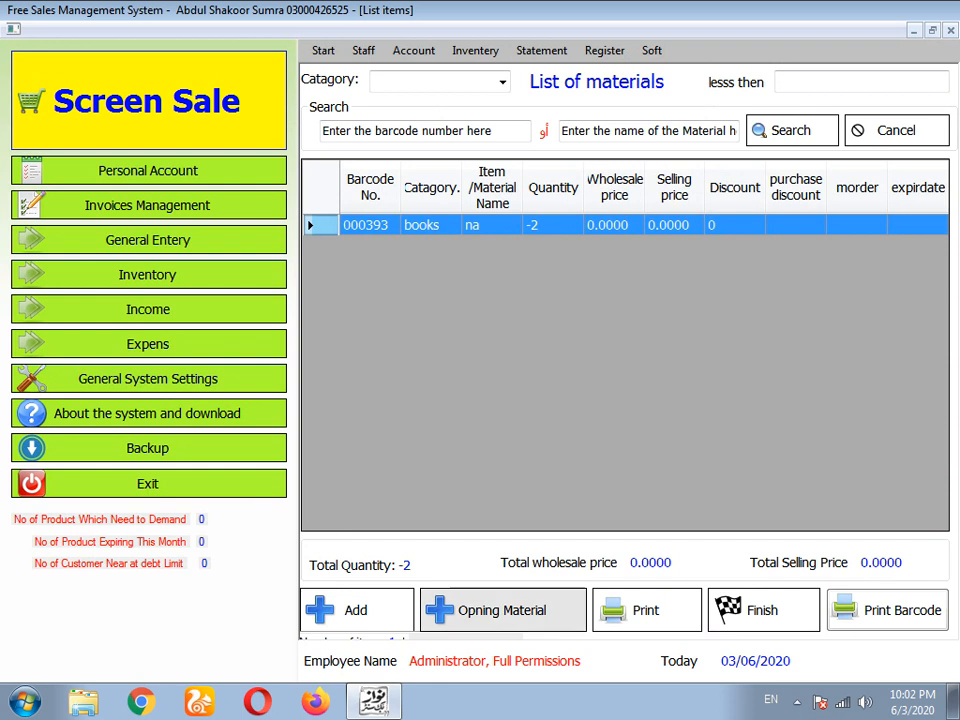
pyautogui.click(356, 610)
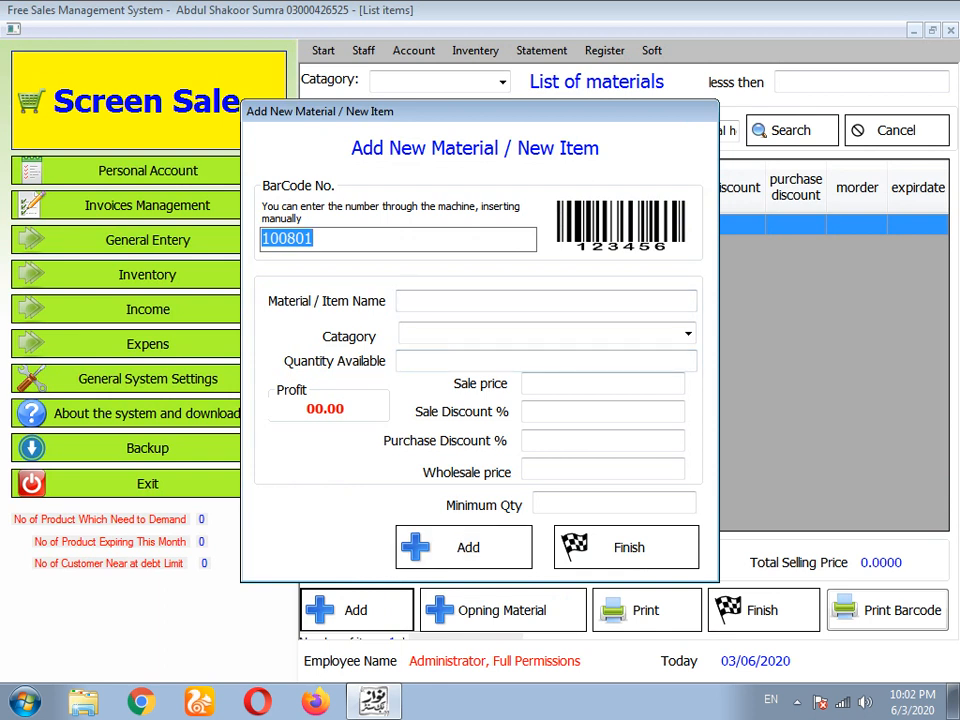
pyautogui.moveTo(318, 239); pyautogui.dragTo(305, 239)
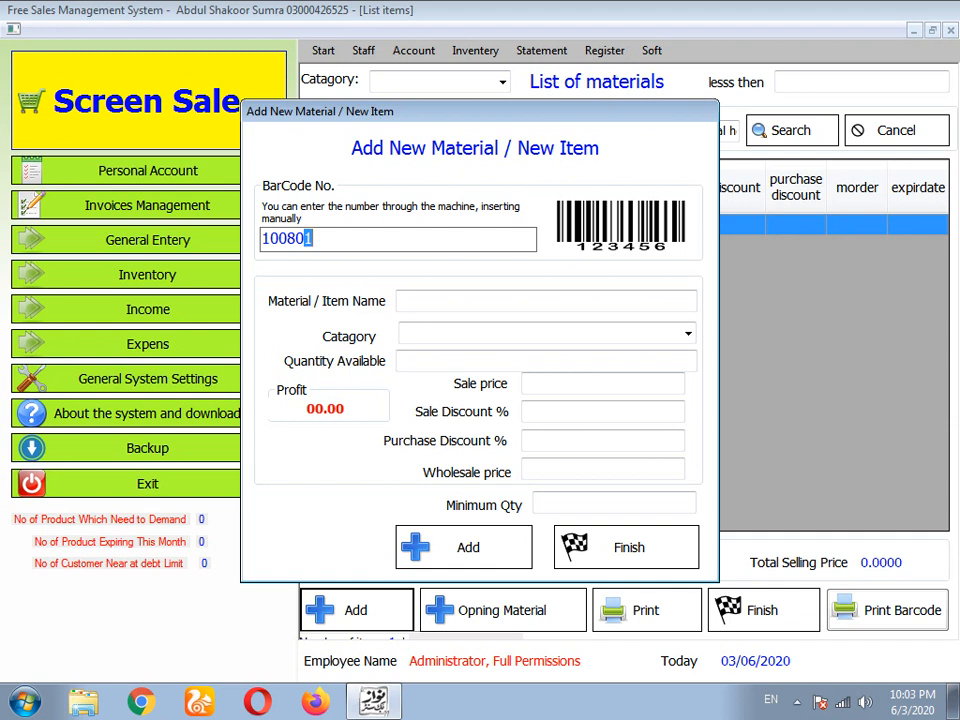
pyautogui.moveTo(312, 238); pyautogui.dragTo(262, 238)
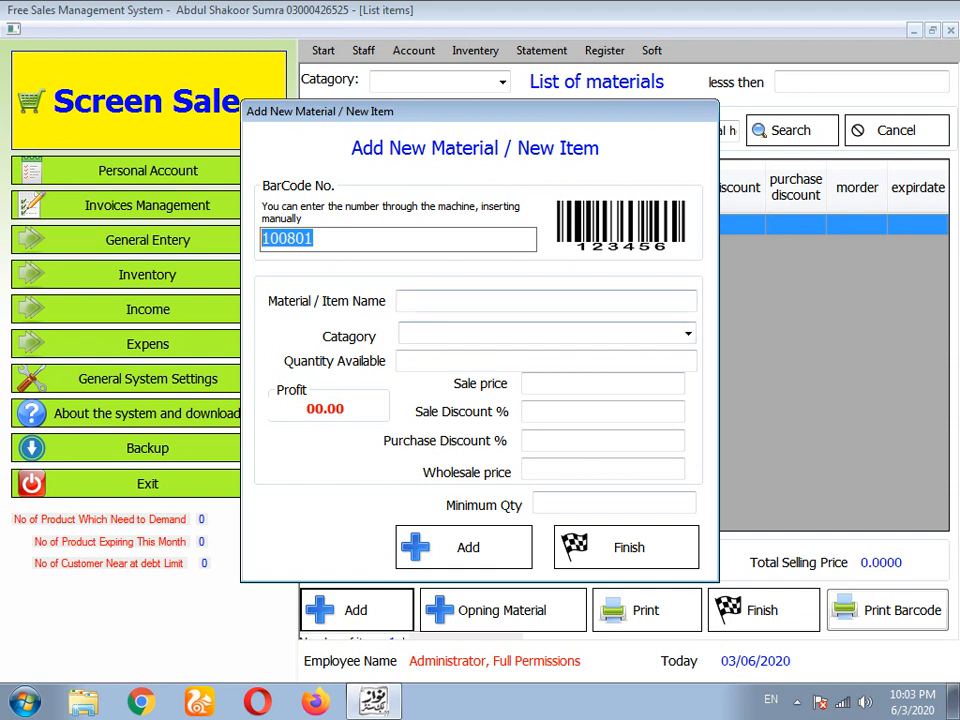
# - Give the new item name book, category mix and quantity available 0
pyautogui.click(546, 300)
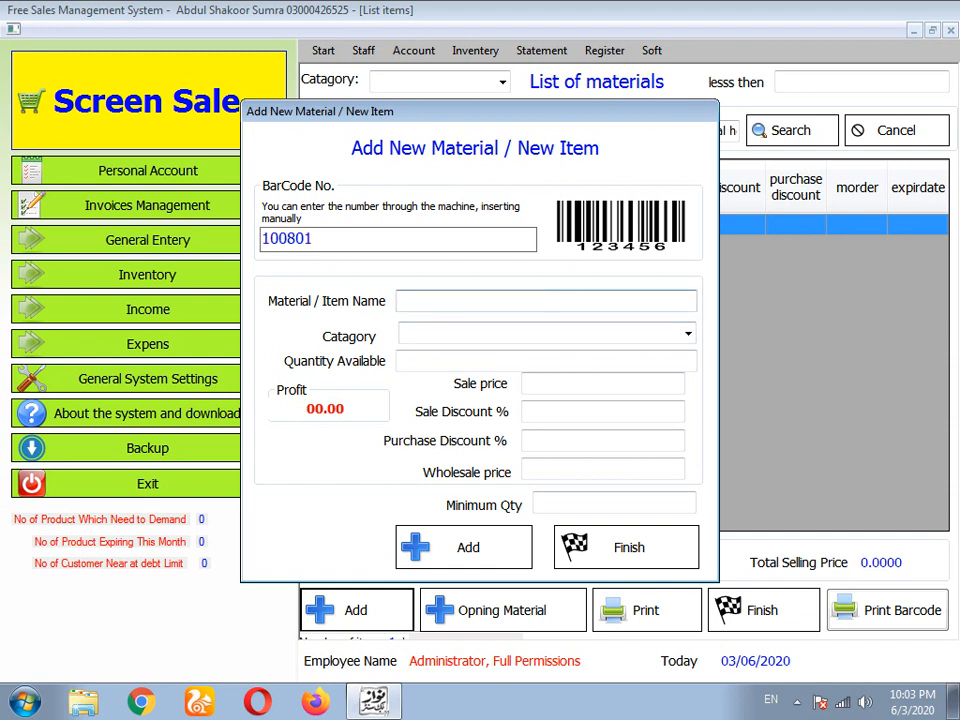
pyautogui.write('book')
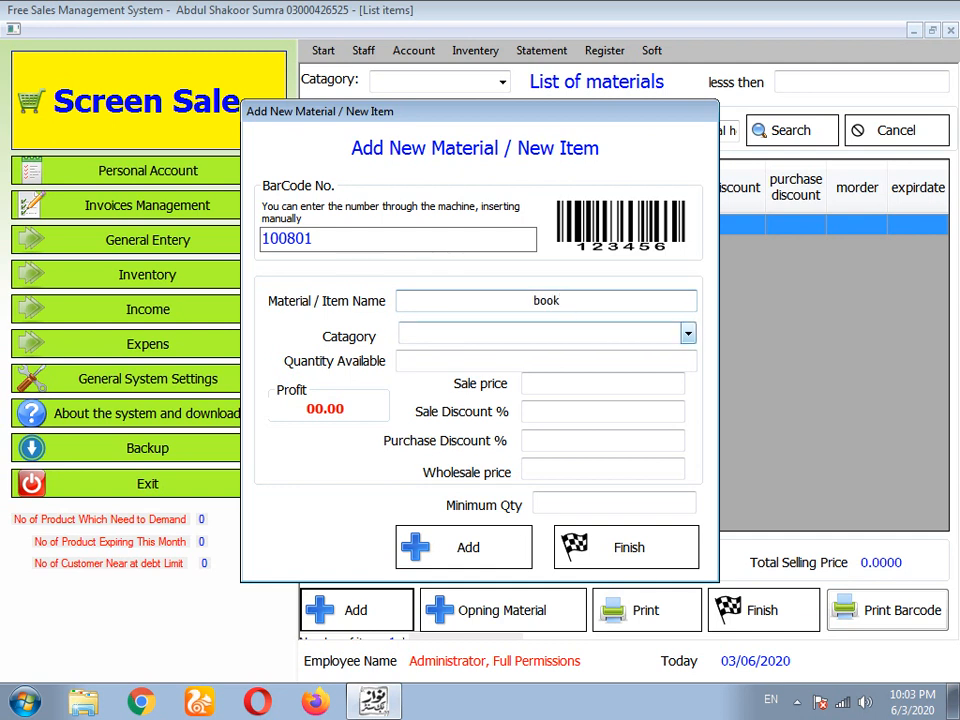
pyautogui.click(688, 334)
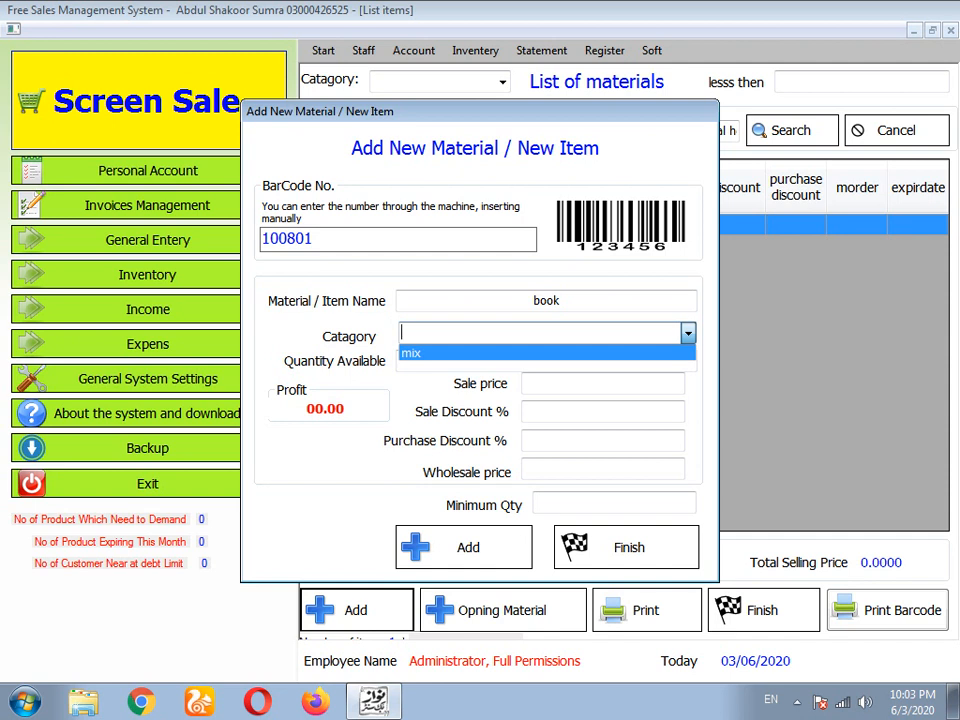
pyautogui.press('Tab')
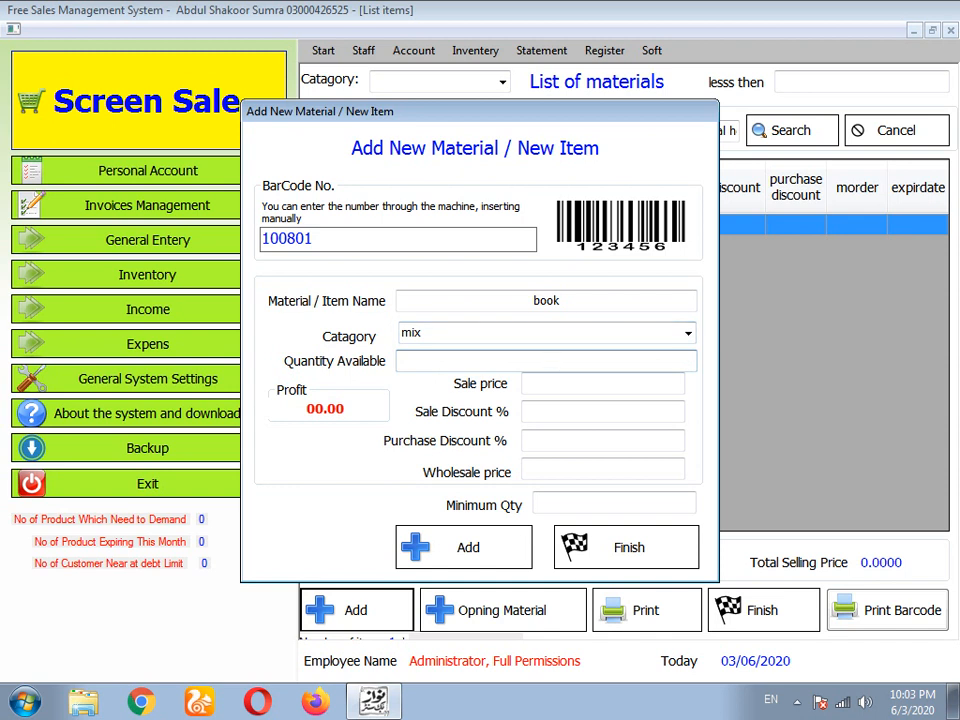
pyautogui.write('0')
pyautogui.click(603, 384)
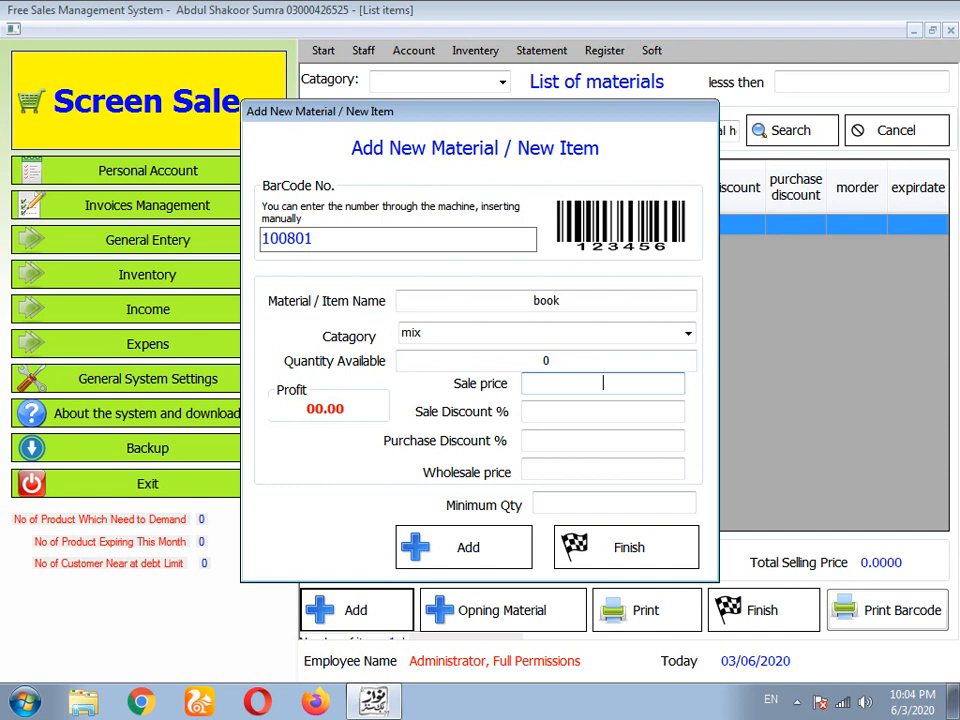
# - Enter sale price 100, sale discount 10% and purchase discount 30%, yielding wholesale price 70
pyautogui.write('100')
pyautogui.click(603, 411)
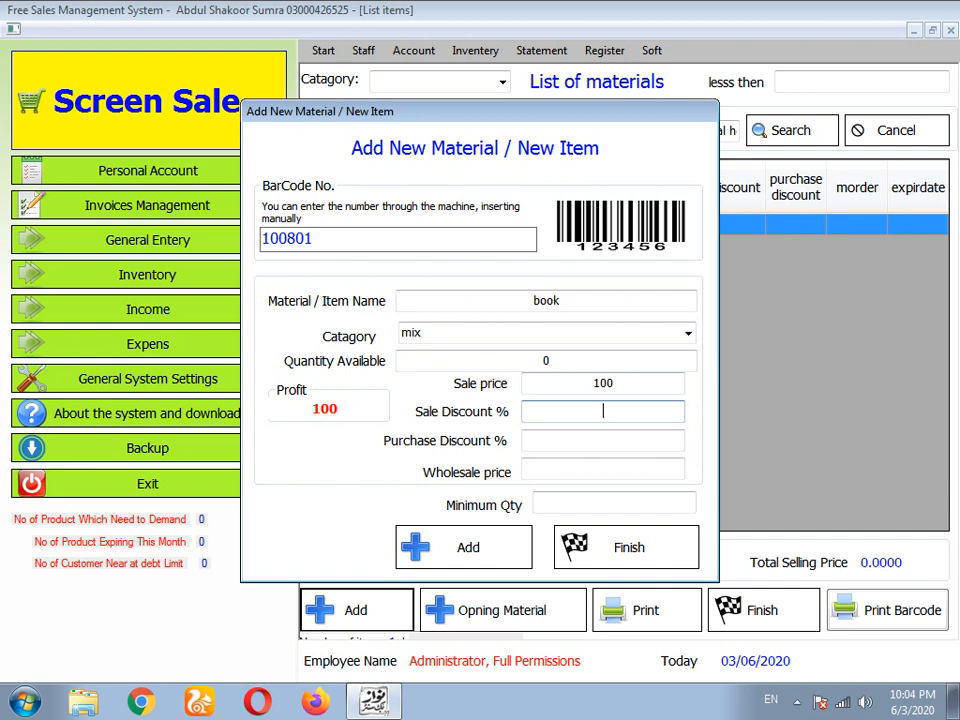
pyautogui.write('10')
pyautogui.click(603, 440)
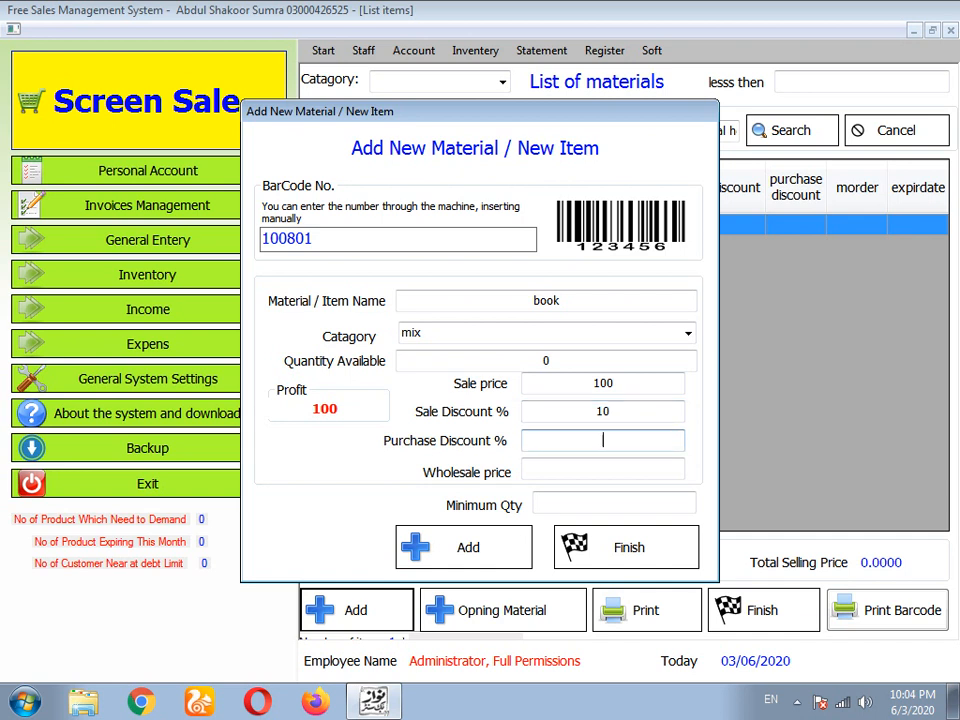
pyautogui.write('30')
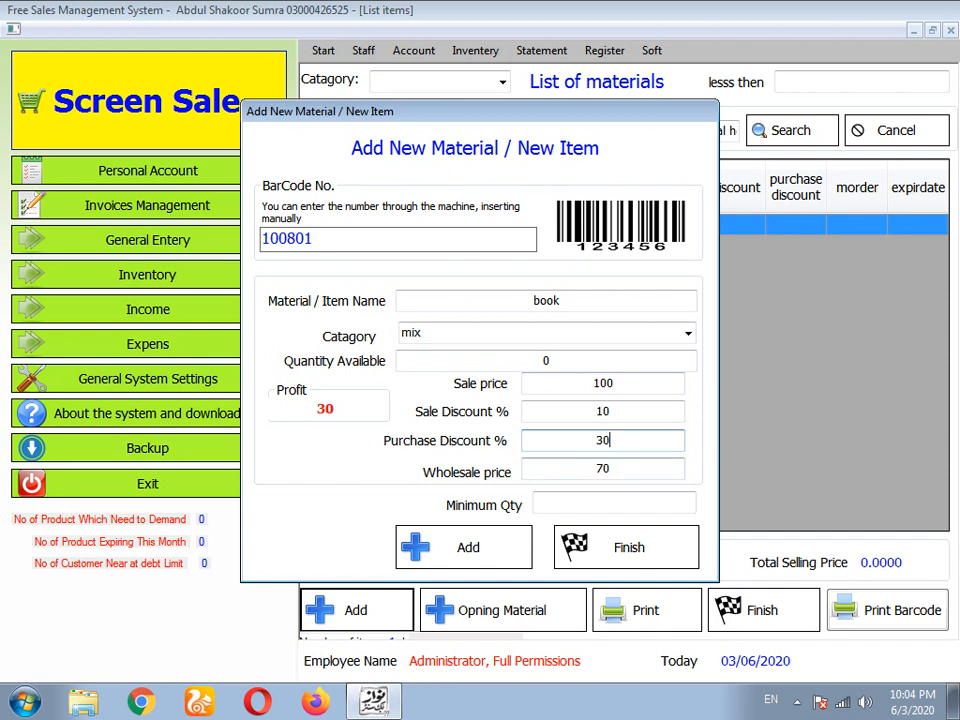
pyautogui.press('Tab')
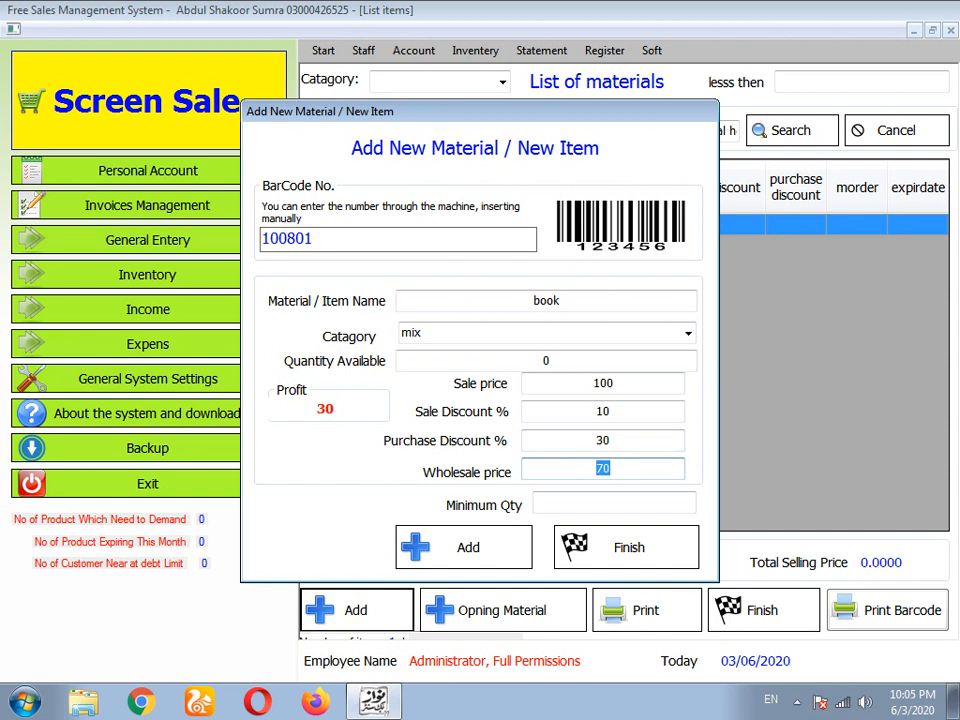
pyautogui.press('Tab')
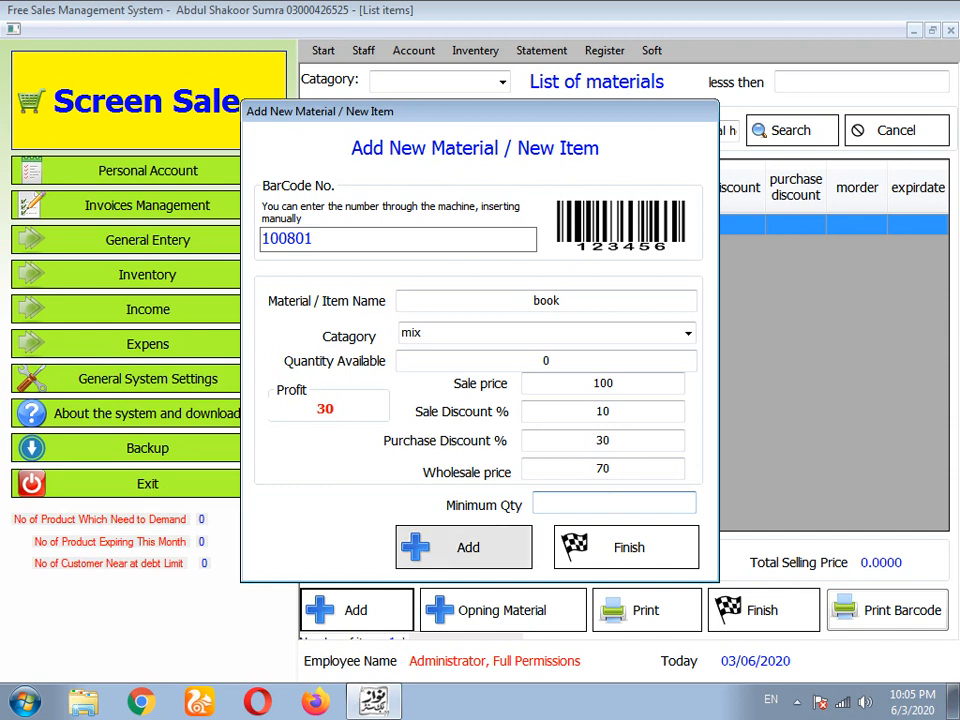
# - Save the book item, confirm the success message and close the new-item form
pyautogui.click(463, 547)
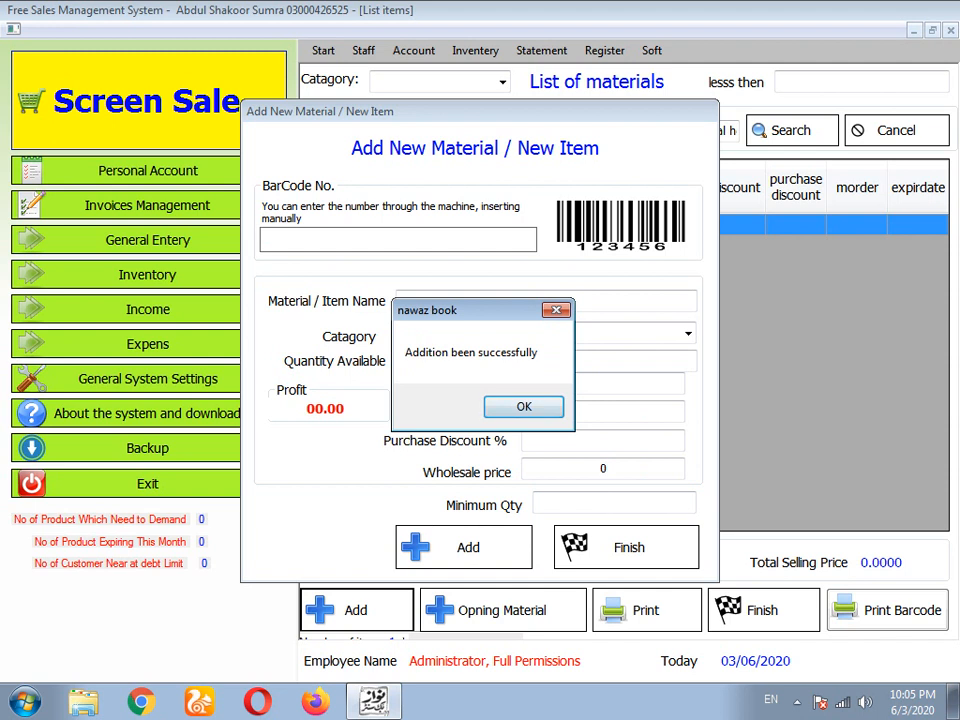
pyautogui.click(524, 407)
pyautogui.click(626, 547)
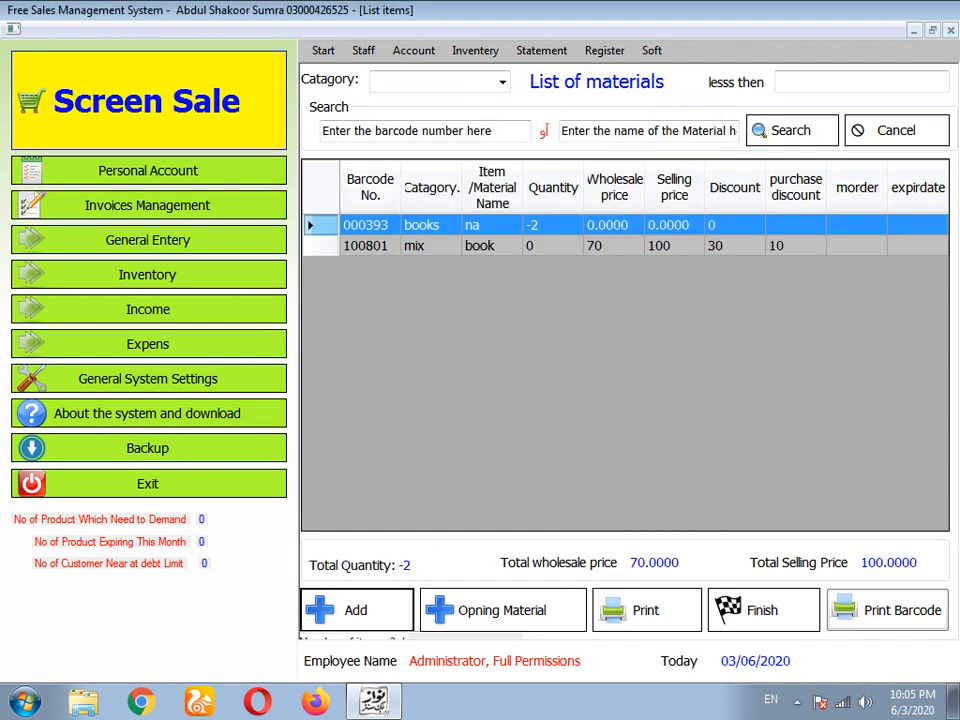
# - Select the book row 100801 and close the List of materials
pyautogui.click(614, 246)
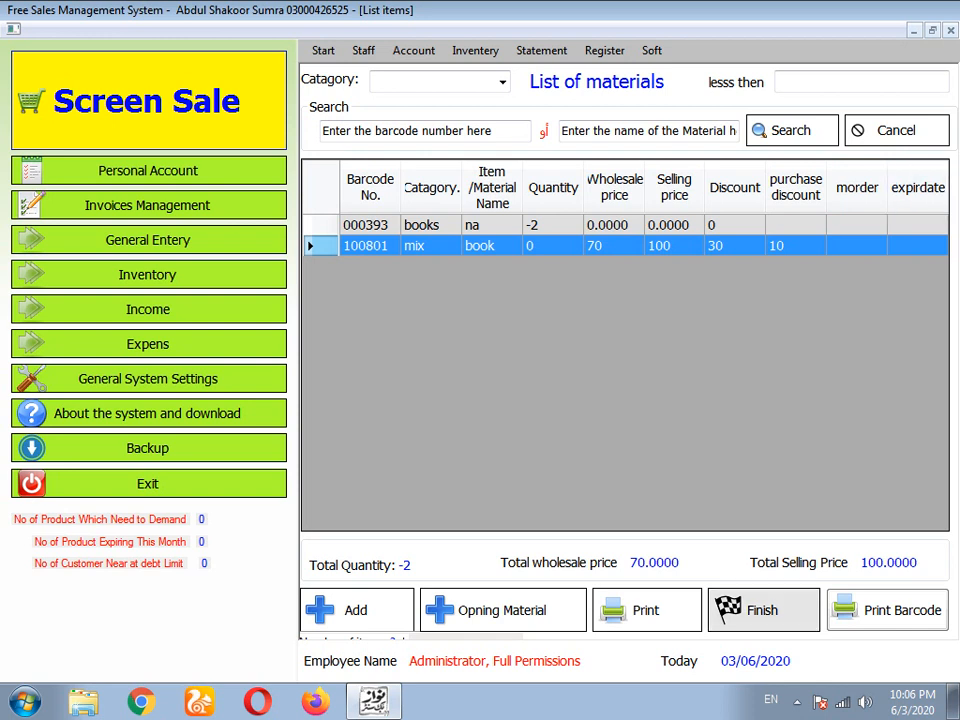
pyautogui.click(762, 610)
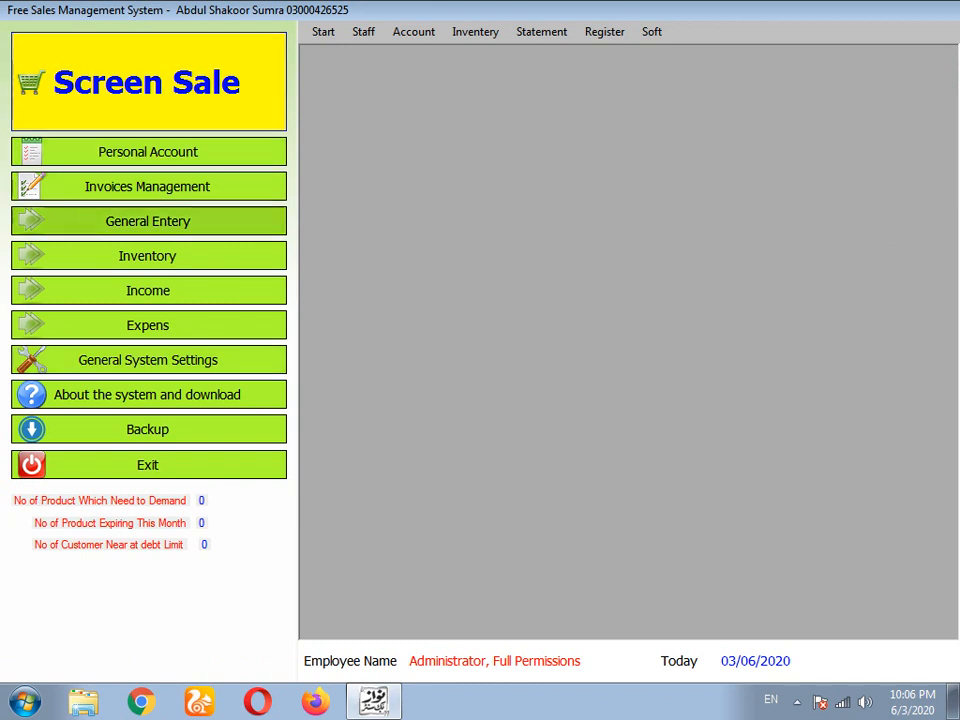
pyautogui.click(147, 255)
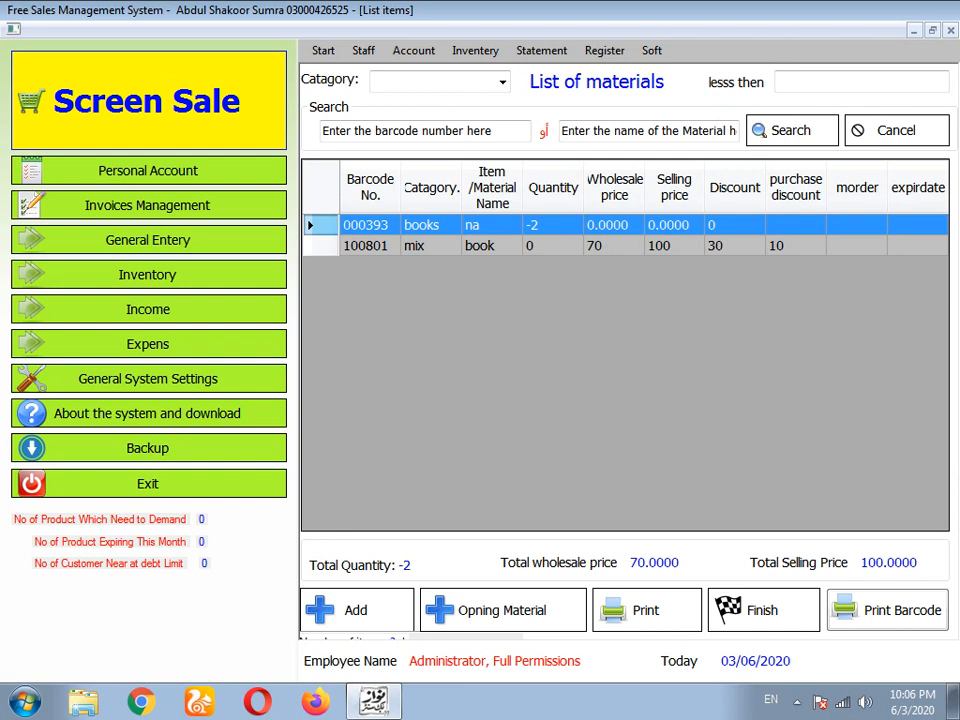
pyautogui.click(492, 246)
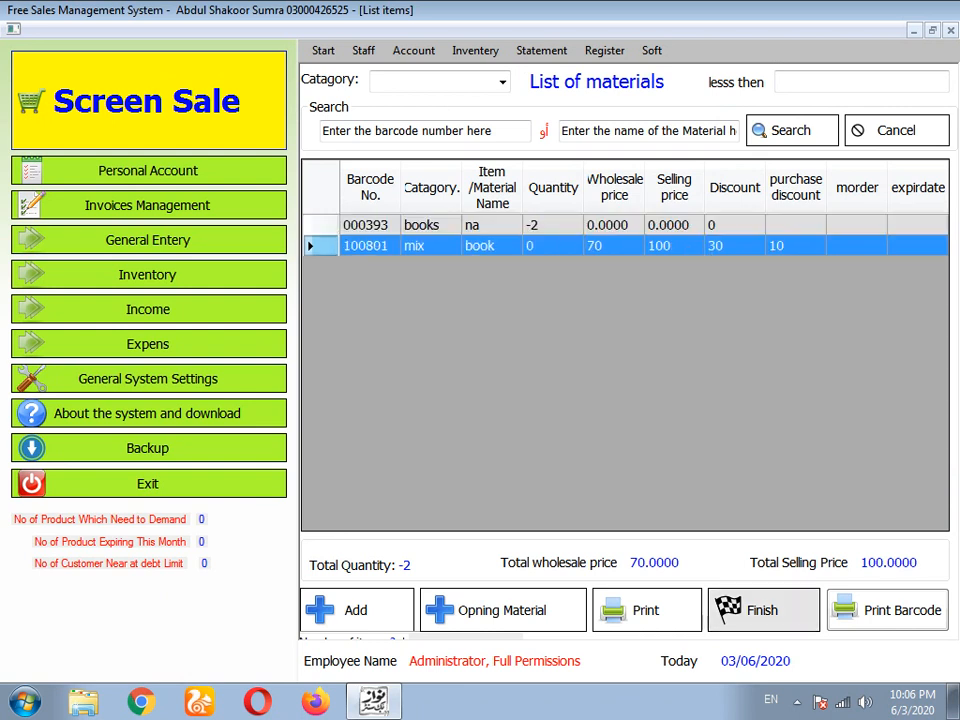
pyautogui.click(762, 610)
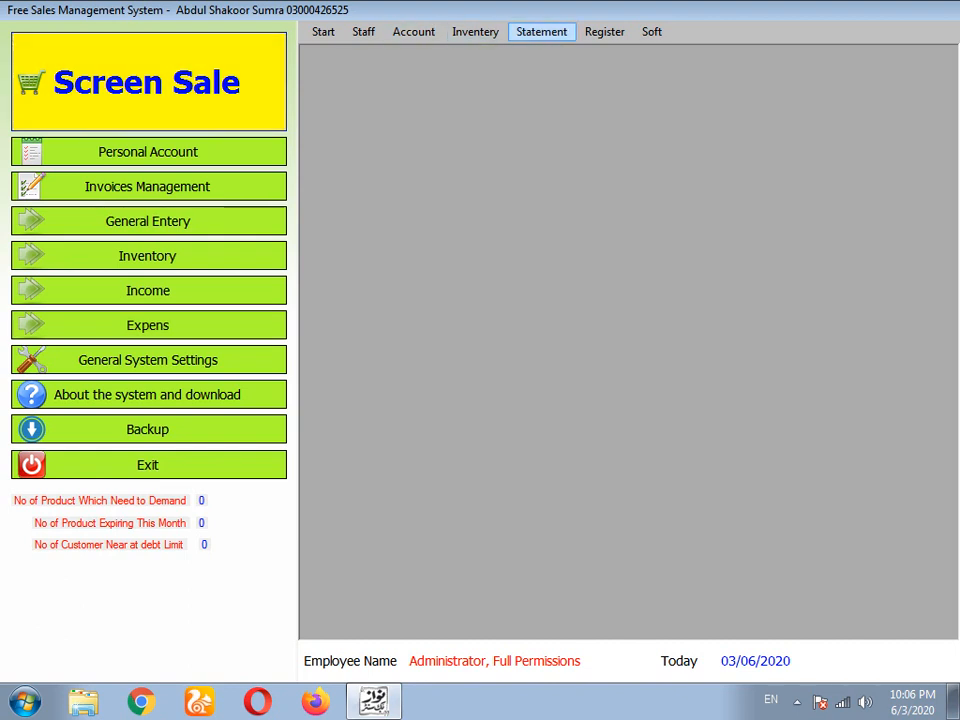
# - Open the List of Customers, add a new customer and name it 'book purchase'
pyautogui.click(541, 31)
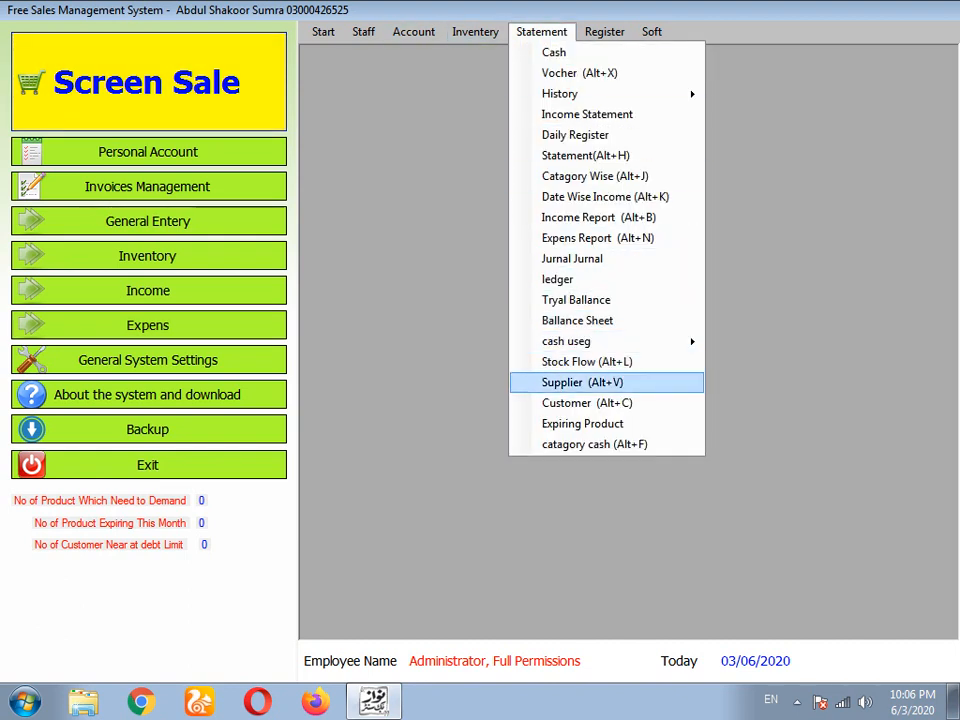
pyautogui.click(585, 402)
pyautogui.click(386, 614)
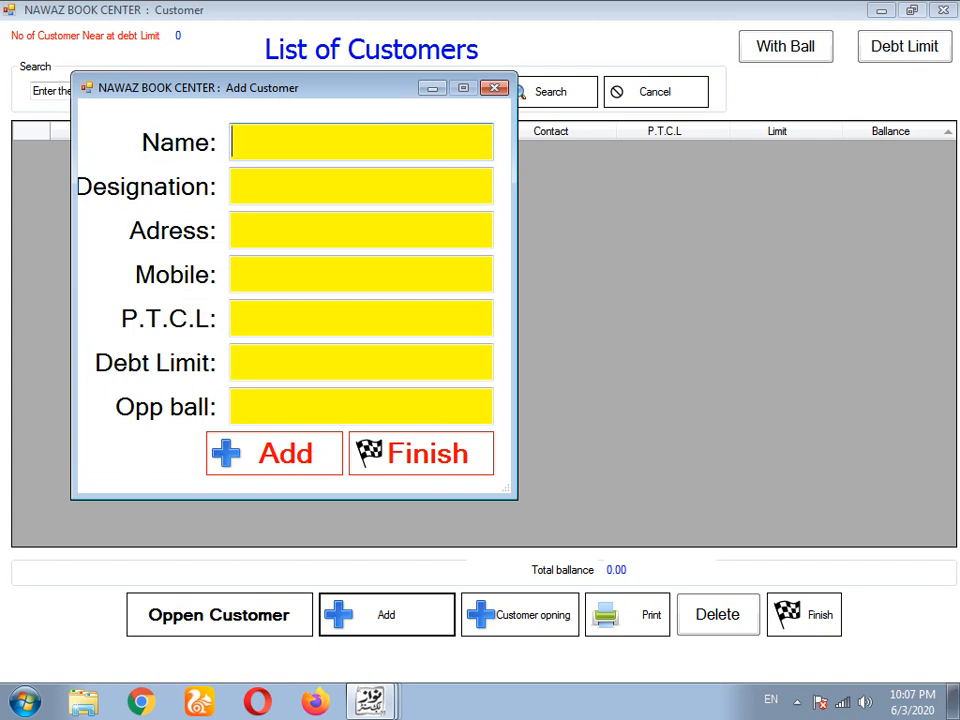
pyautogui.write('book ')
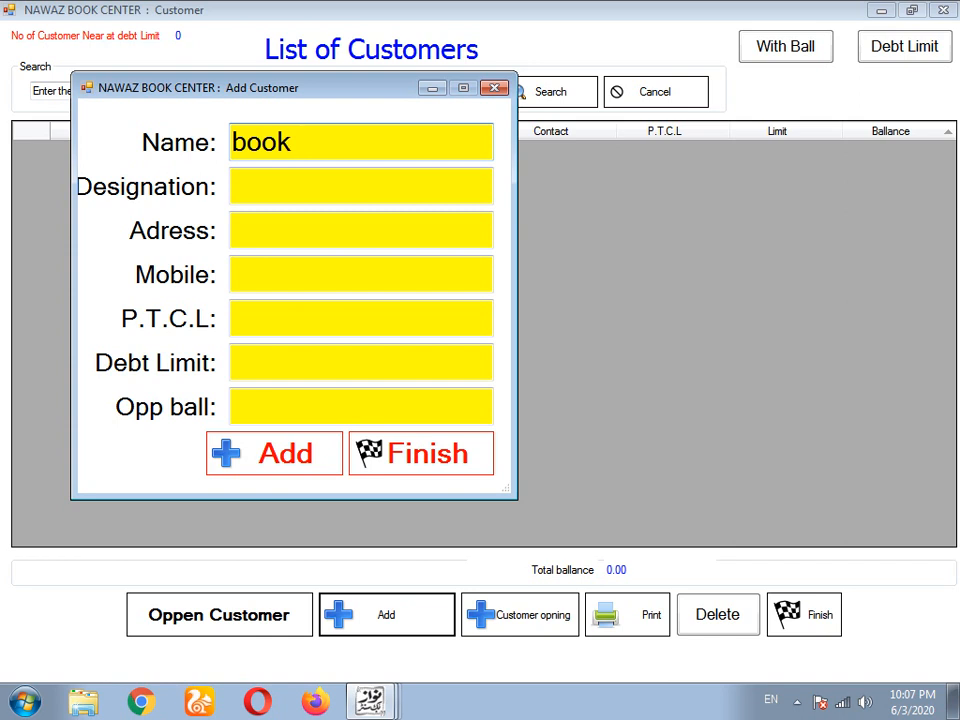
pyautogui.write('purchase')
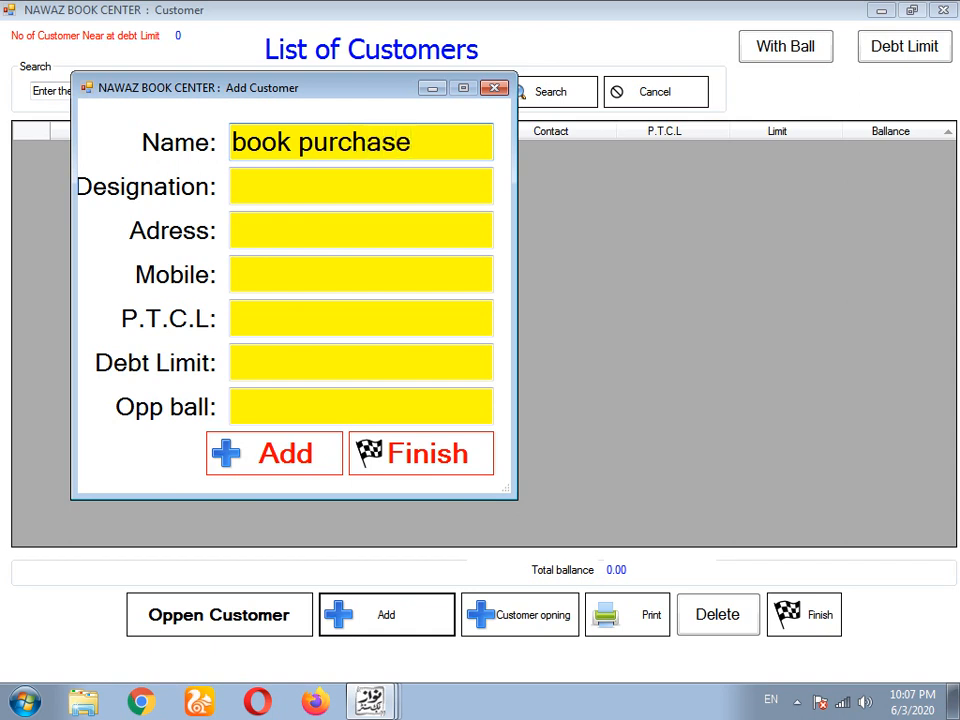
# - Enter address multan and mobile 0, leaving P.T.C.L. and debt limit blank
pyautogui.click(234, 186)
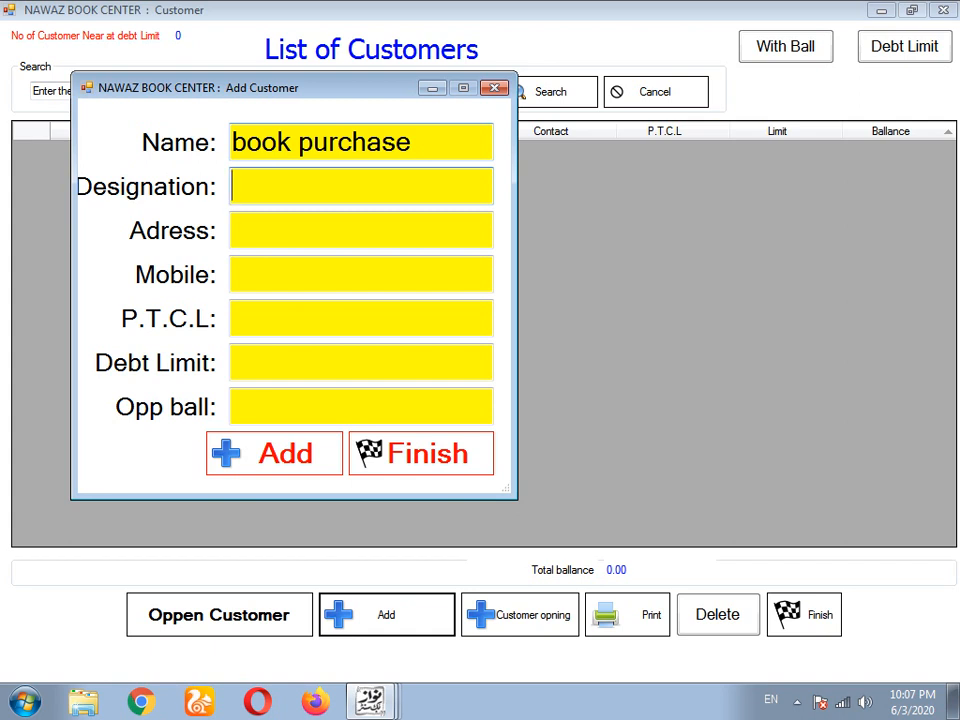
pyautogui.click(234, 230)
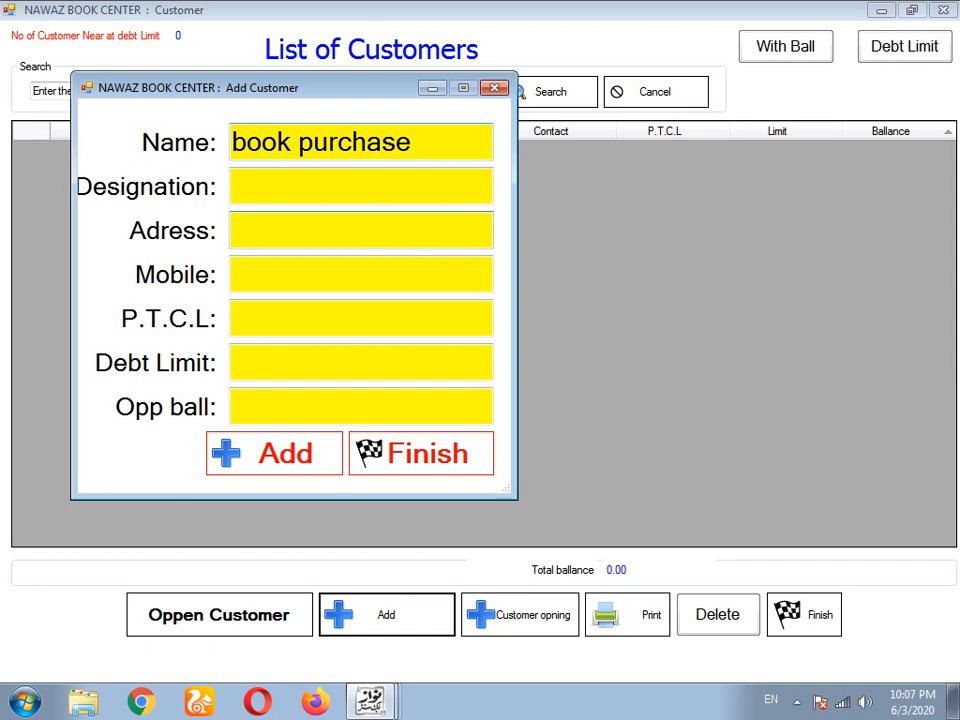
pyautogui.write('k')
pyautogui.press('BackSpace')
pyautogui.write('multan')
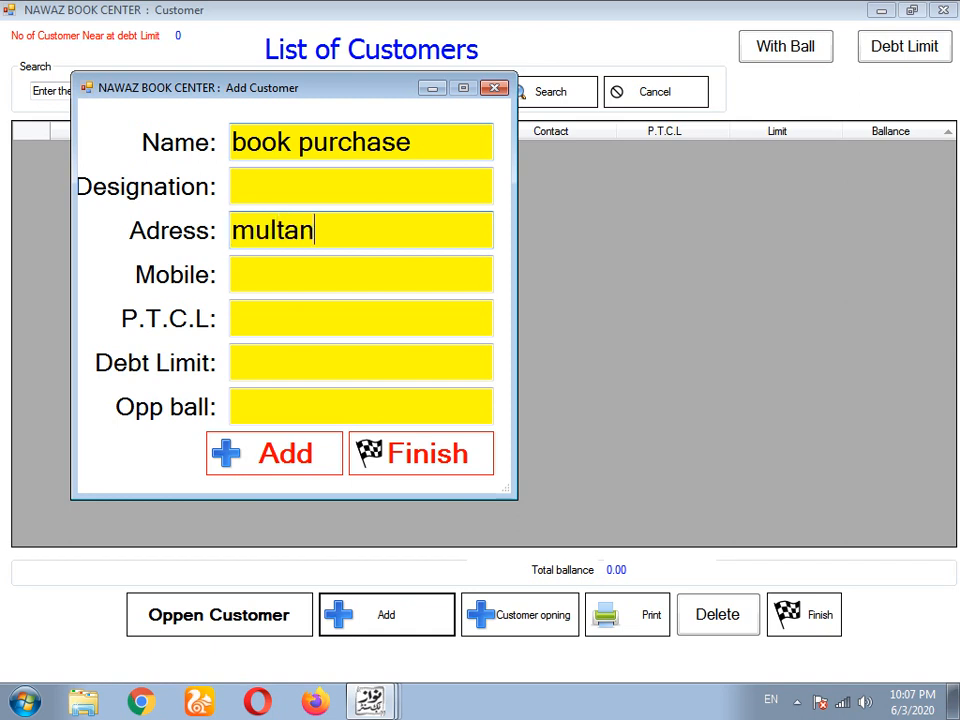
pyautogui.press('Tab')
pyautogui.write('0')
pyautogui.press('Tab')
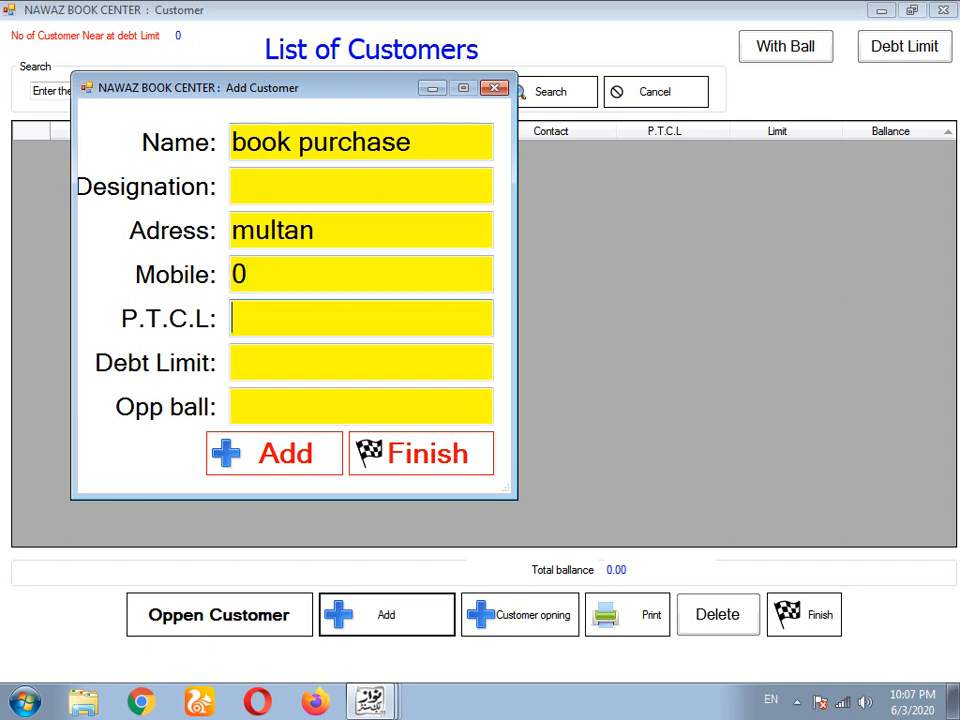
pyautogui.hotkey('shift', 'Tab')
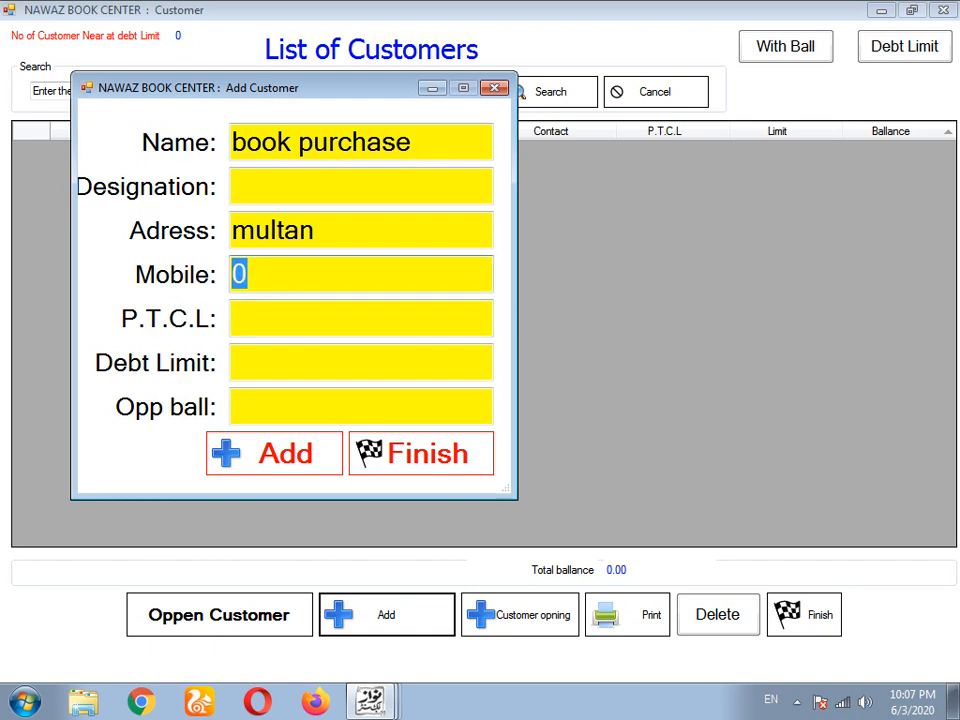
pyautogui.press('Tab')
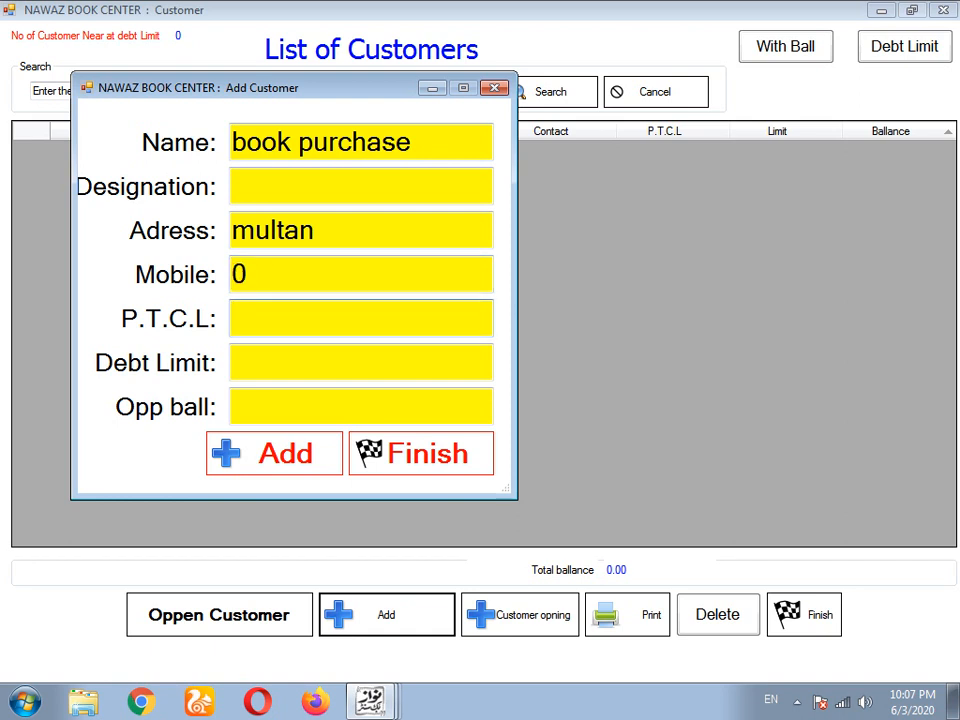
pyautogui.press('Tab')
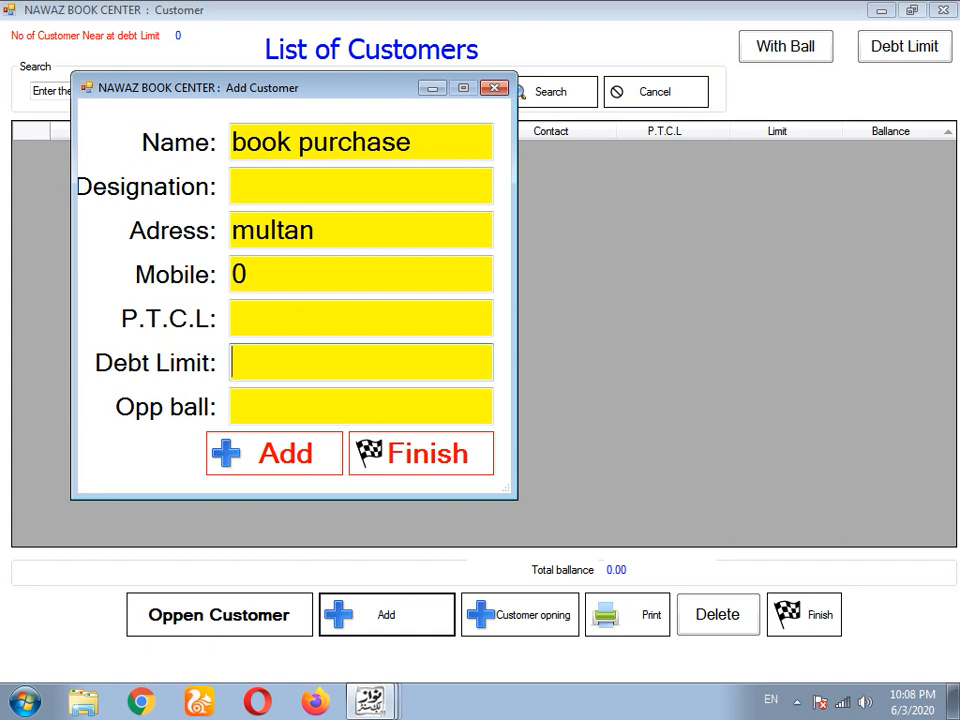
pyautogui.click(361, 406)
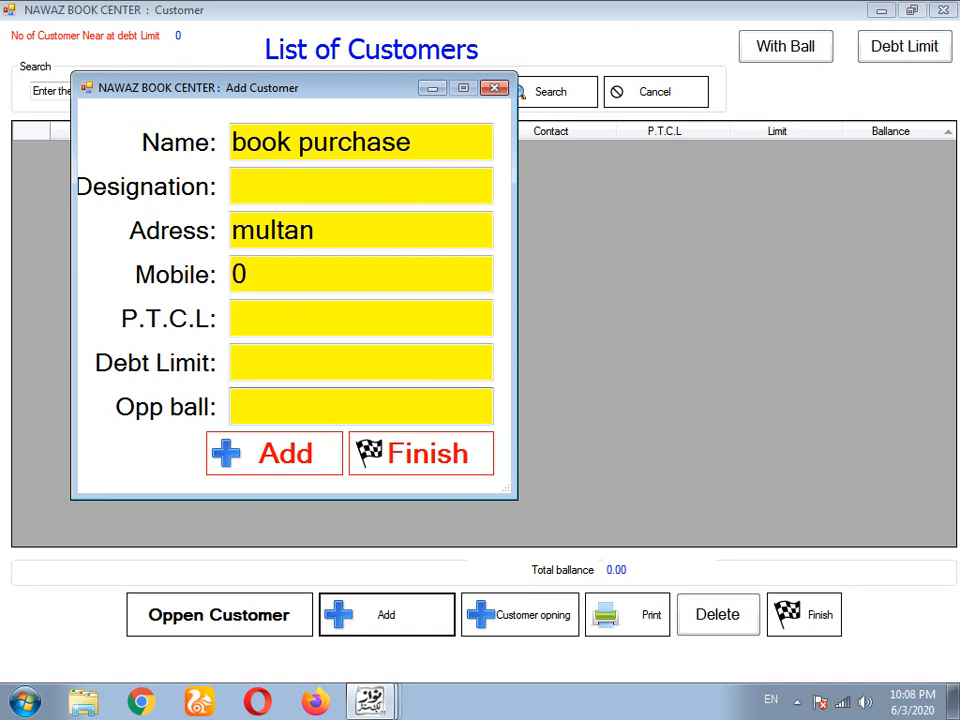
# - Give the customer opening balance 0, save it, and close both customer windows
pyautogui.write('0')
pyautogui.click(274, 453)
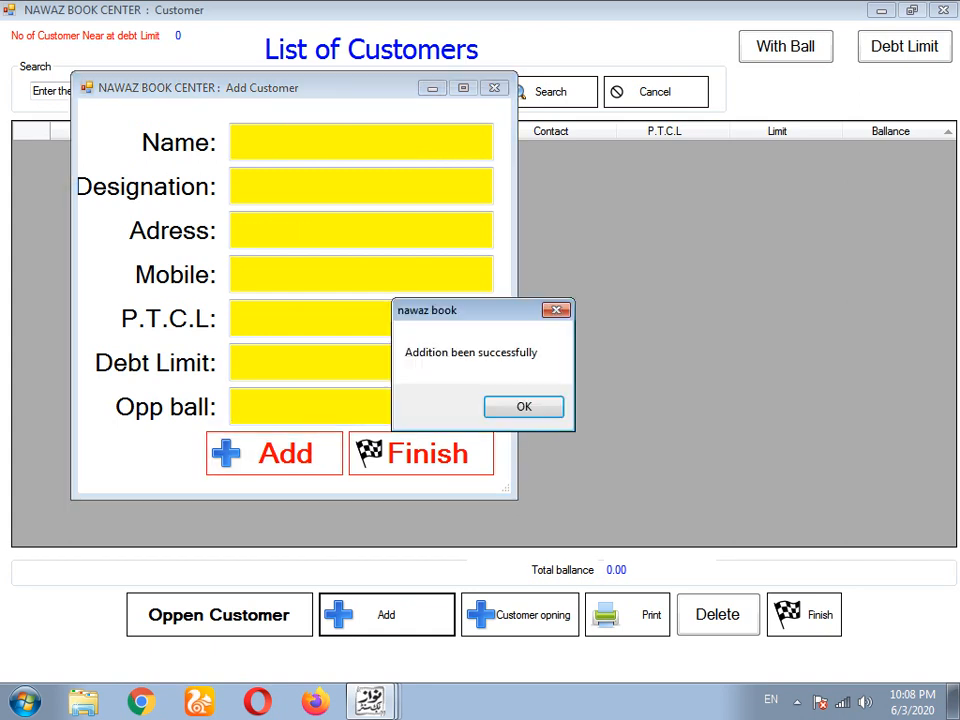
pyautogui.click(524, 407)
pyautogui.click(421, 453)
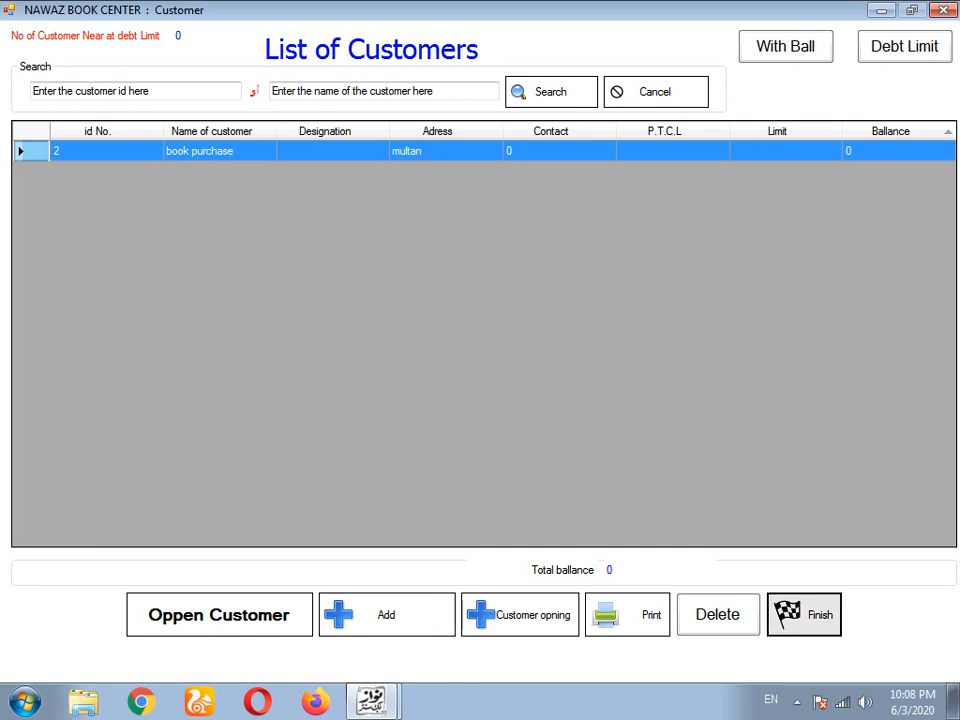
pyautogui.click(804, 614)
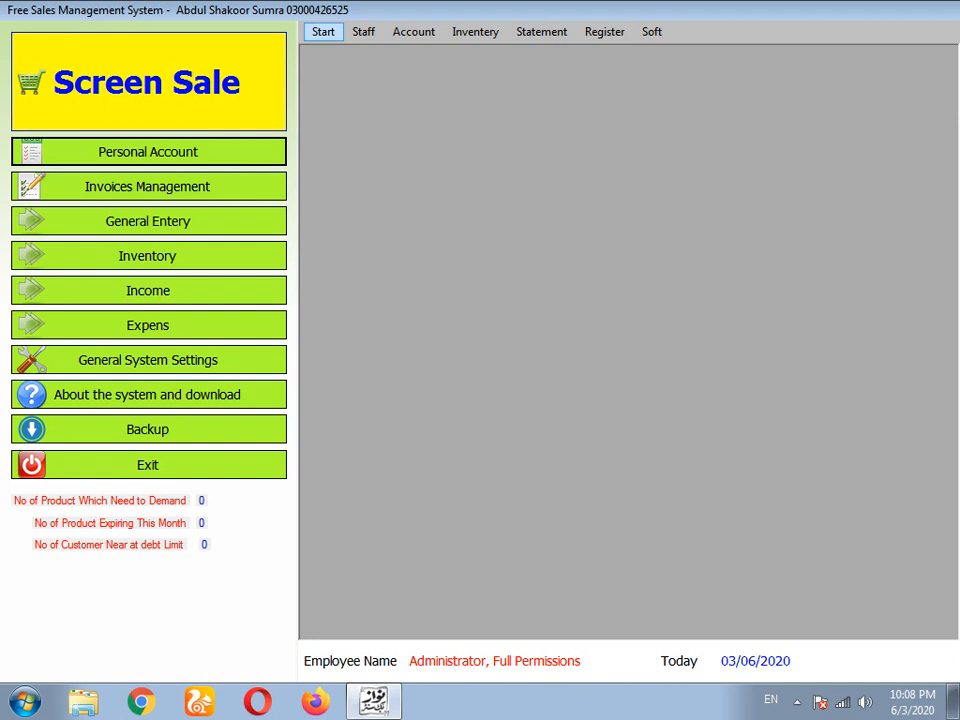
pyautogui.click(323, 31)
pyautogui.moveTo(350, 52)
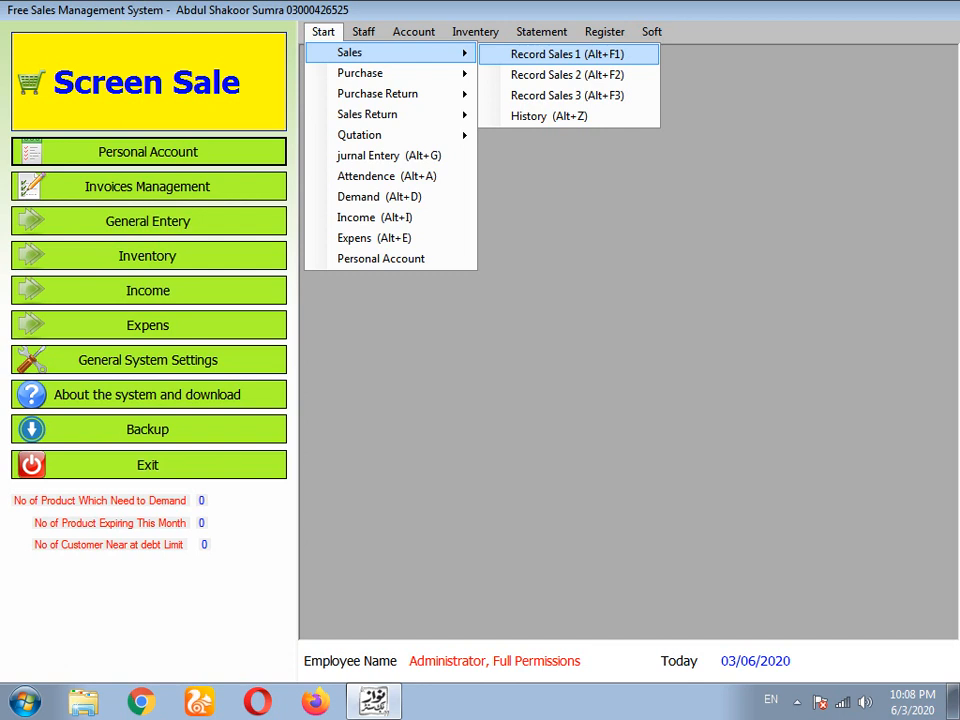
pyautogui.press('Down')
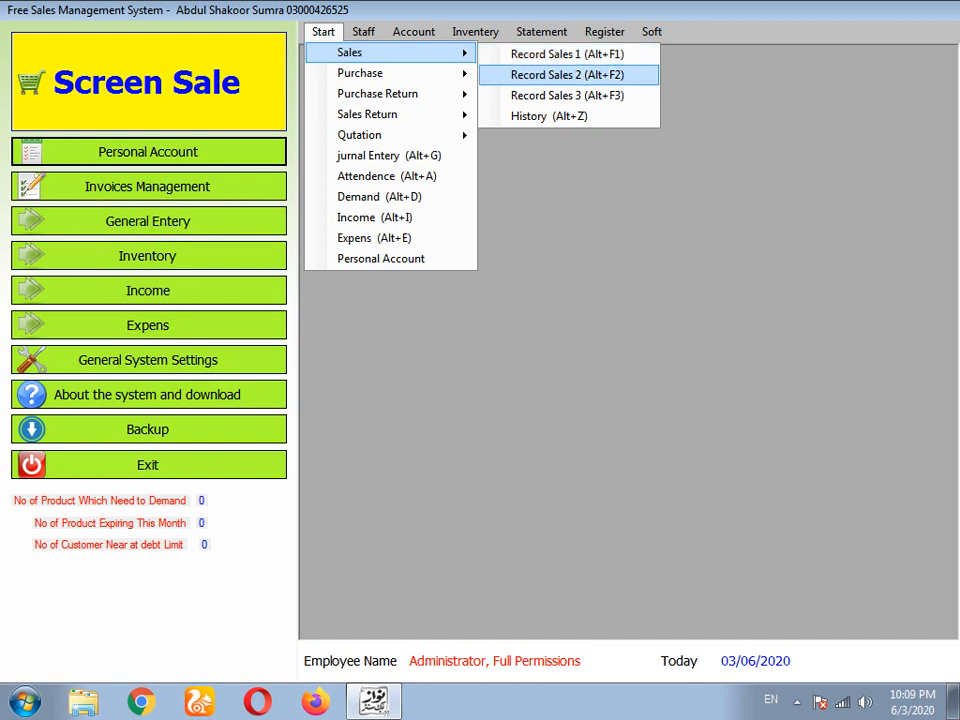
pyautogui.press('Up')
pyautogui.press('Down')
pyautogui.press('Down')
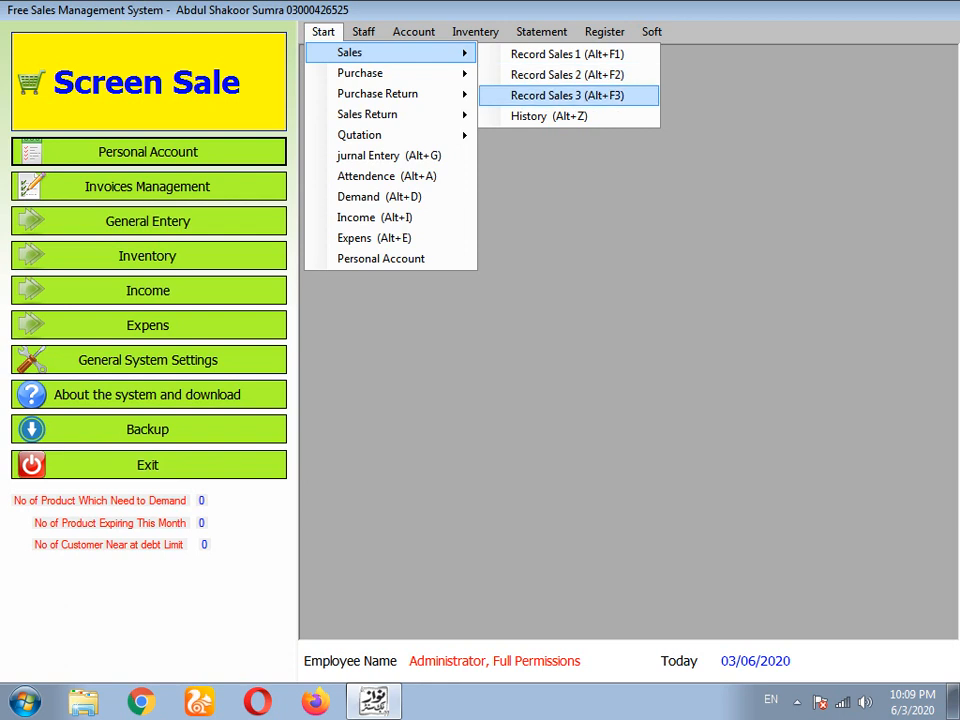
pyautogui.press('Up')
pyautogui.press('Up')
pyautogui.press('Down')
pyautogui.press('Down')
pyautogui.press('Up')
pyautogui.press('Down')
pyautogui.press('Down')
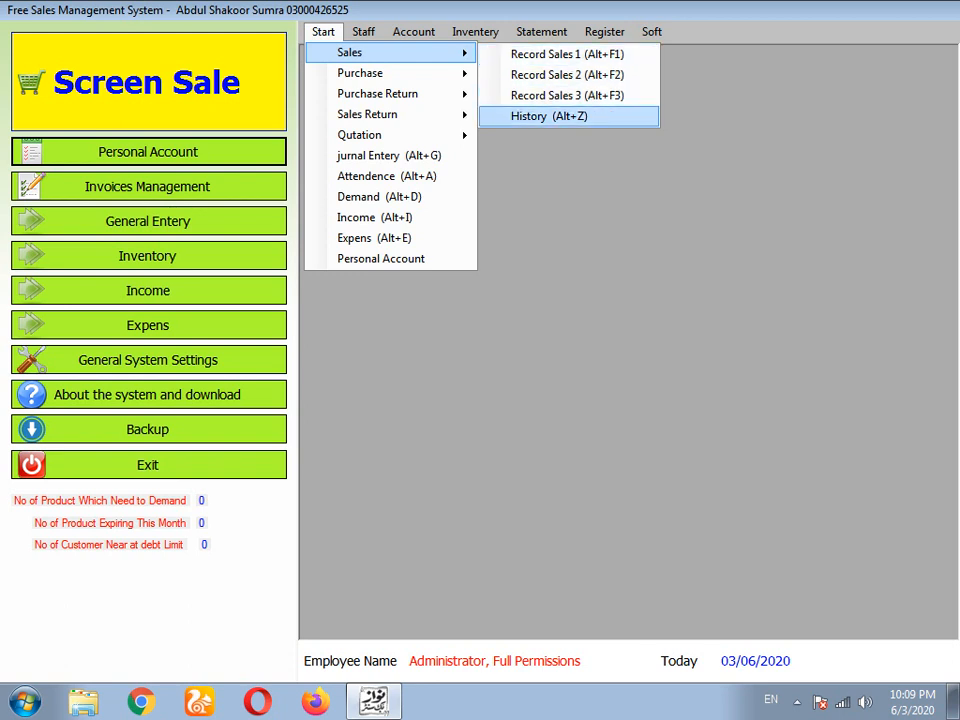
pyautogui.press('Up')
pyautogui.press('Up')
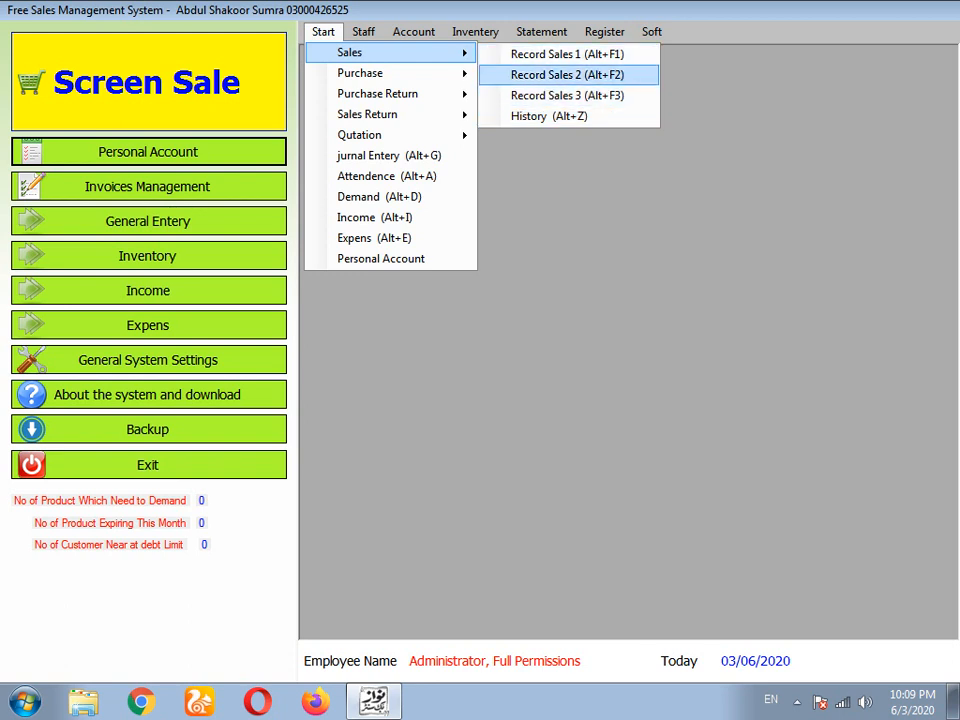
pyautogui.press('Down')
pyautogui.press('Down')
pyautogui.press('Up')
pyautogui.press('Up')
pyautogui.press('Up')
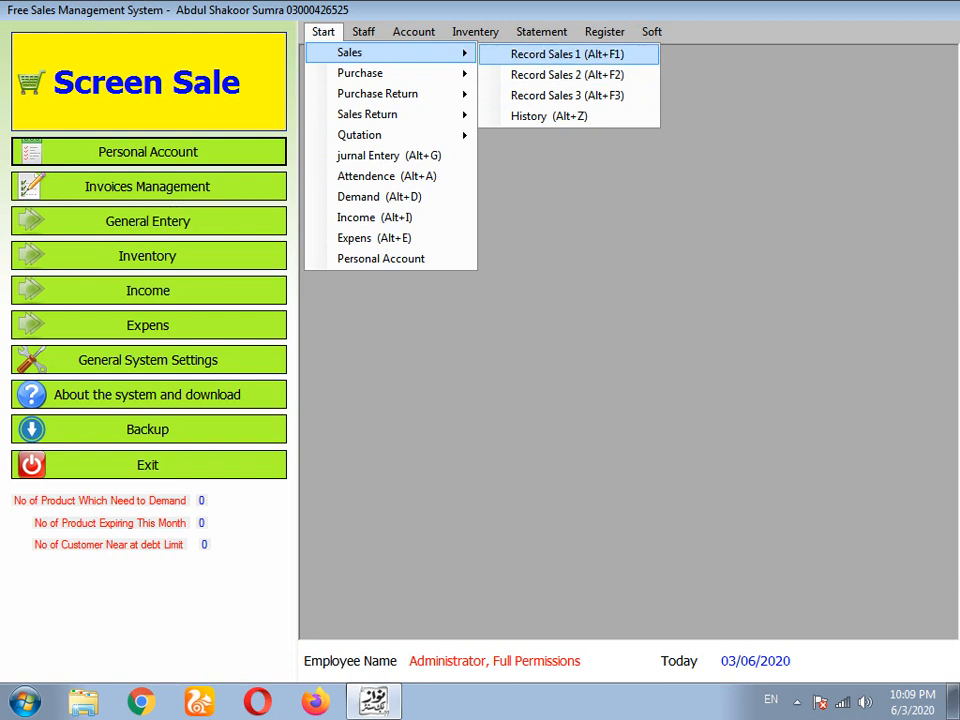
pyautogui.press('Down')
pyautogui.press('Down')
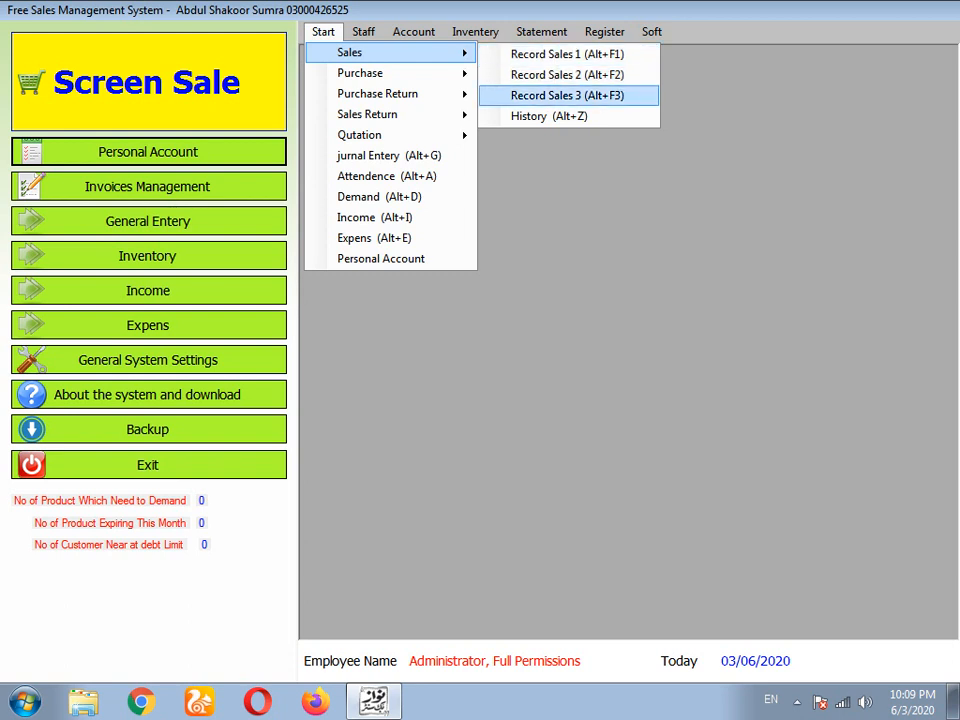
pyautogui.press('Up')
pyautogui.press('Down')
pyautogui.press('Down')
pyautogui.press('Up')
pyautogui.press('Up')
pyautogui.press('Up')
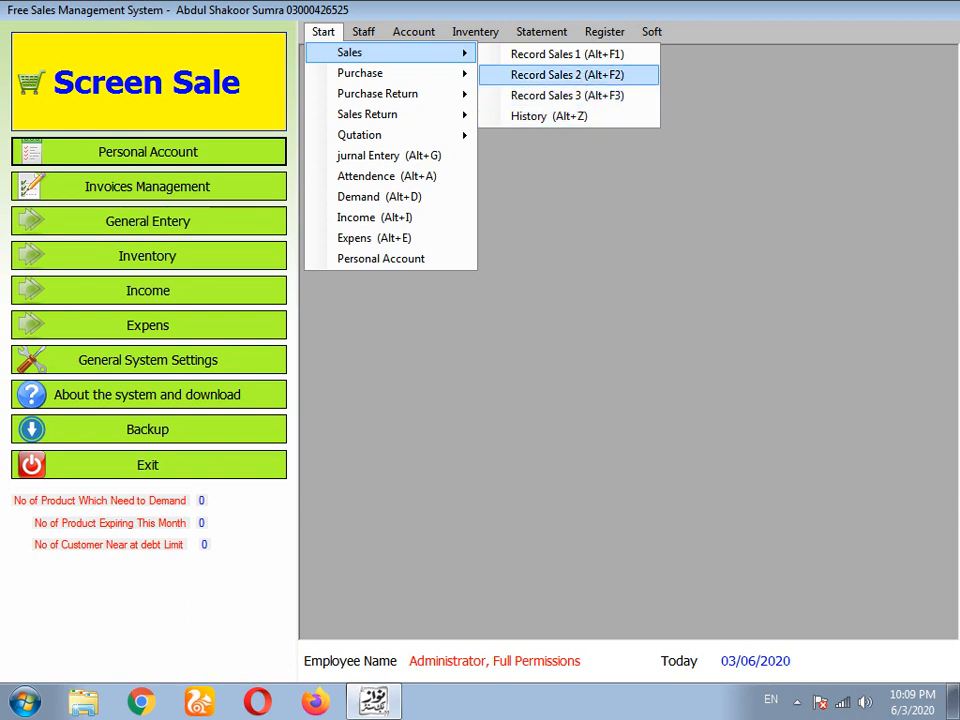
pyautogui.press('Down')
pyautogui.press('Left')
pyautogui.press('Down')
pyautogui.press('Down')
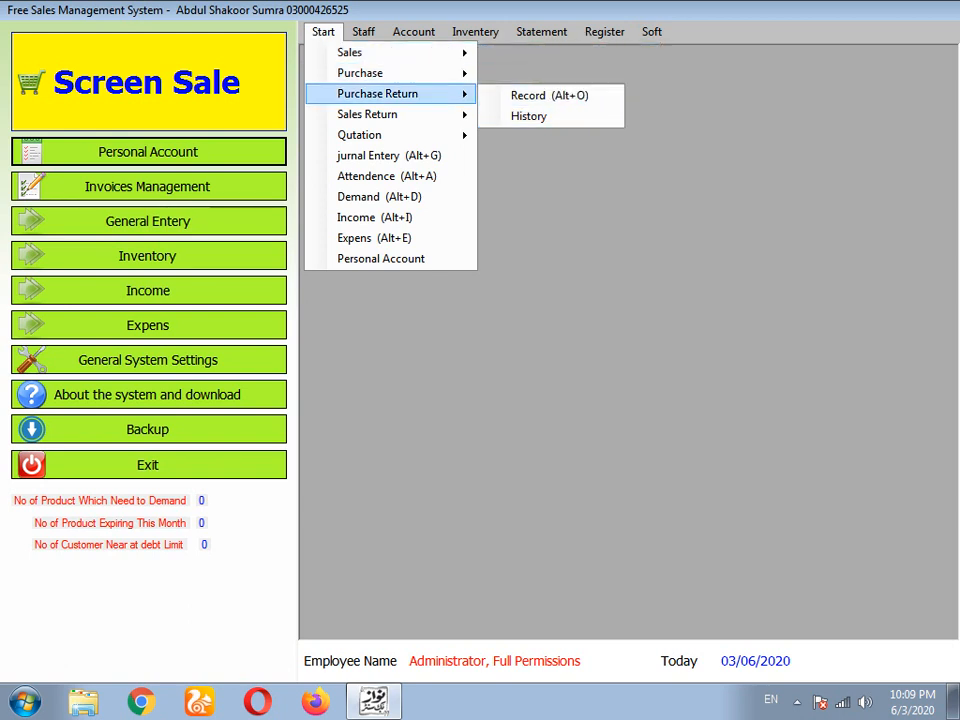
pyautogui.click(150, 82)
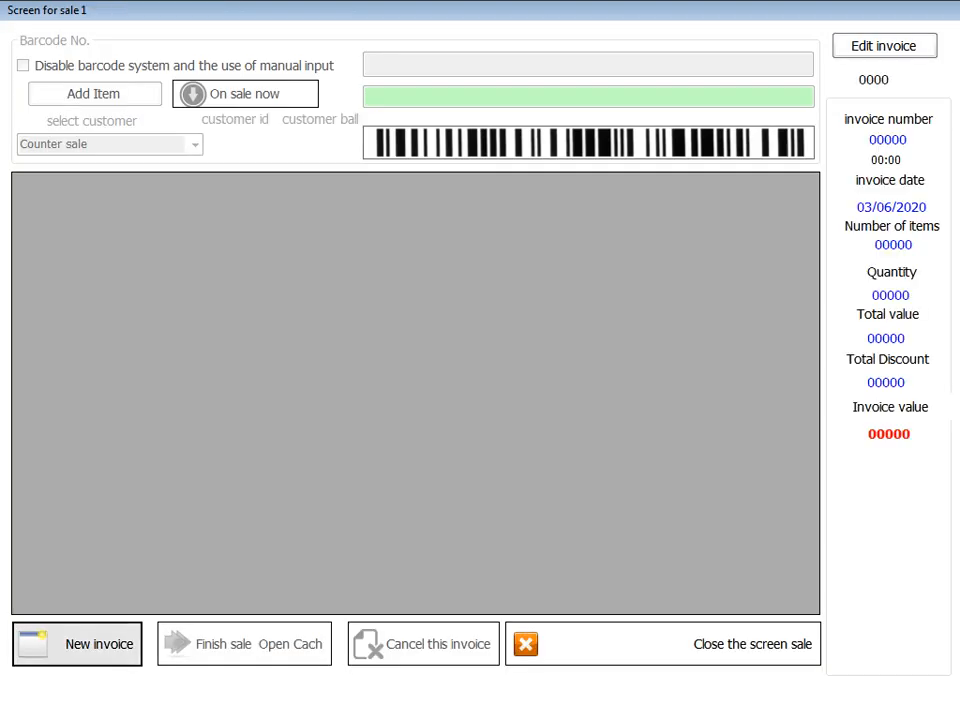
# - Start new invoice 10210933 and toggle the manual-input barcode option on, then off
pyautogui.click(77, 643)
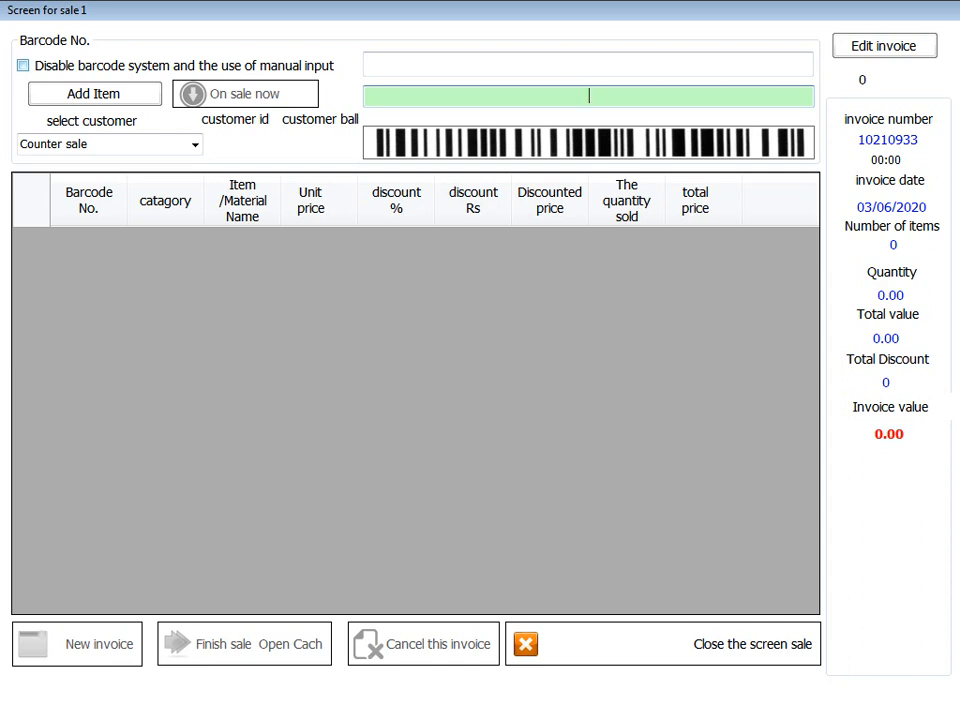
pyautogui.click(23, 66)
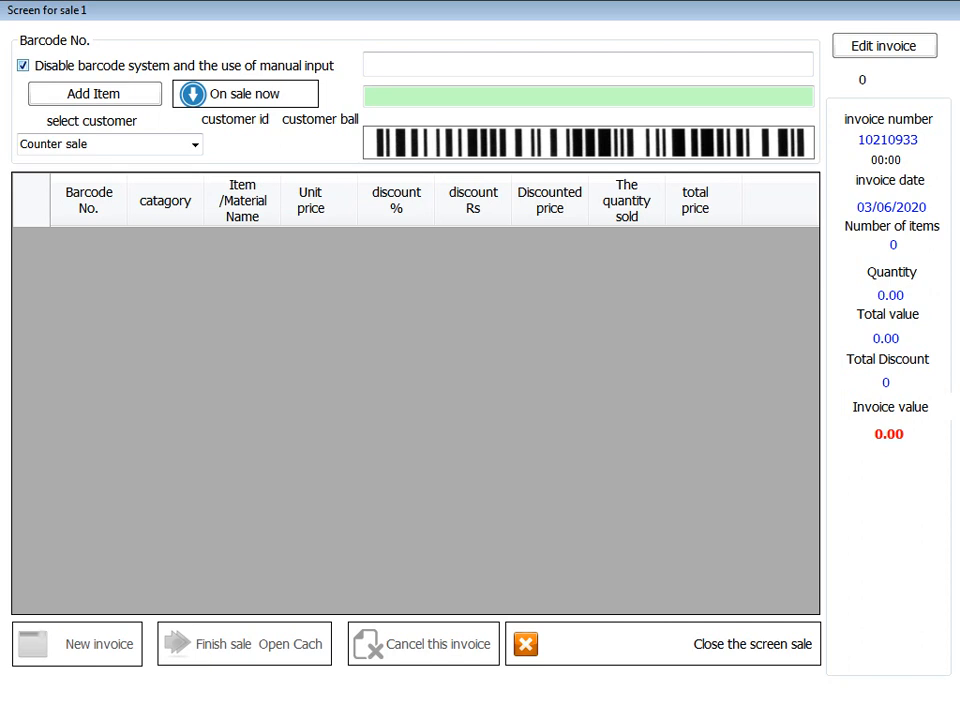
pyautogui.click(23, 65)
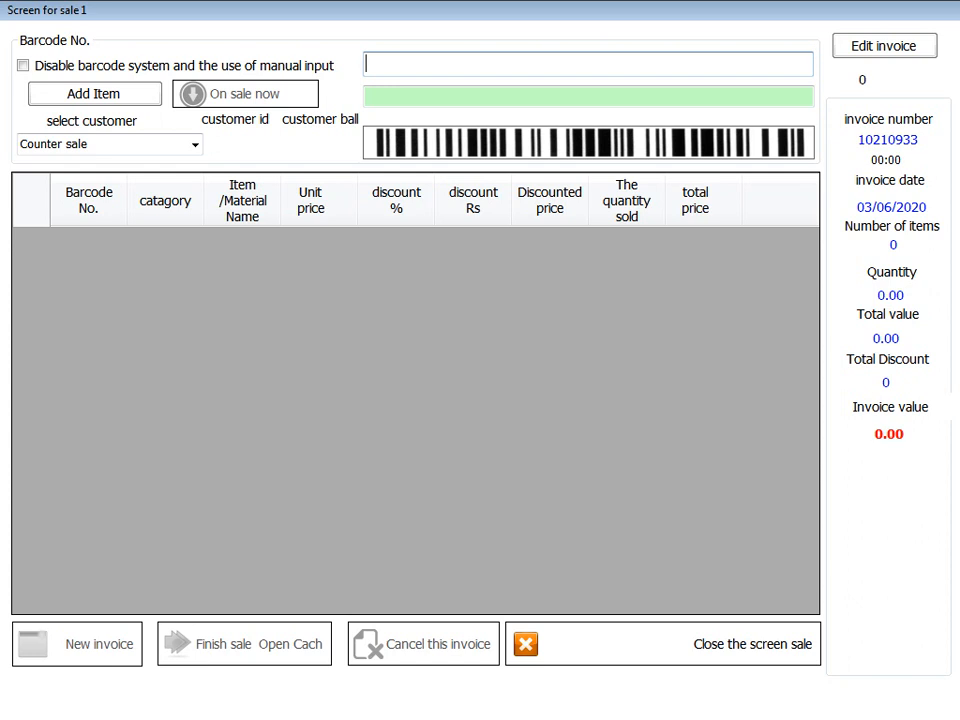
# - Add the book item to the invoice by typing 'b' and choosing book
pyautogui.write('b')
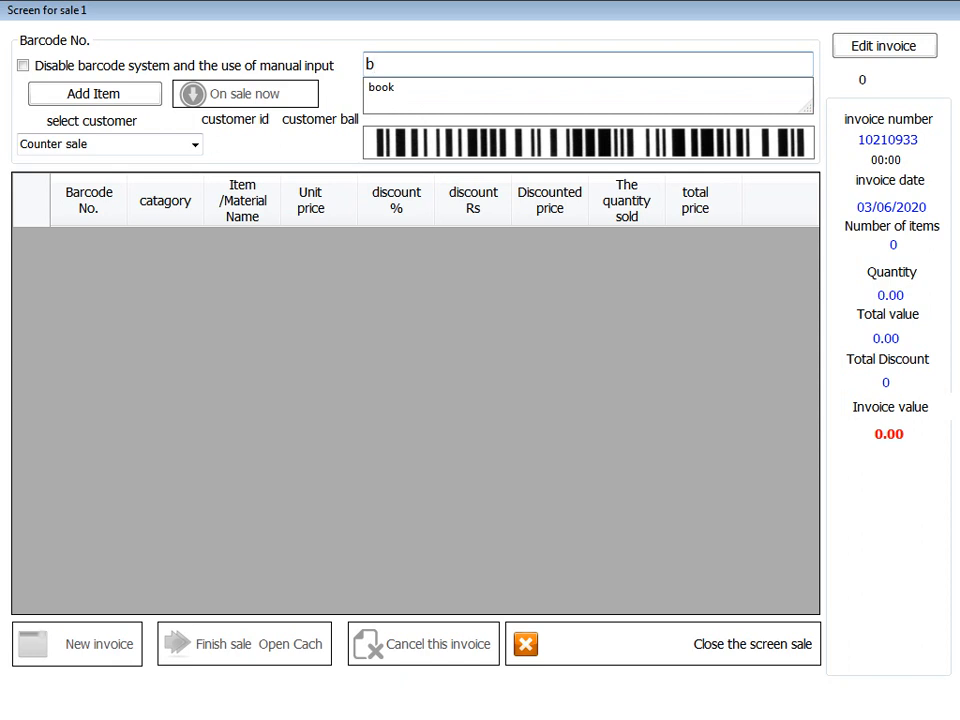
pyautogui.press('Down')
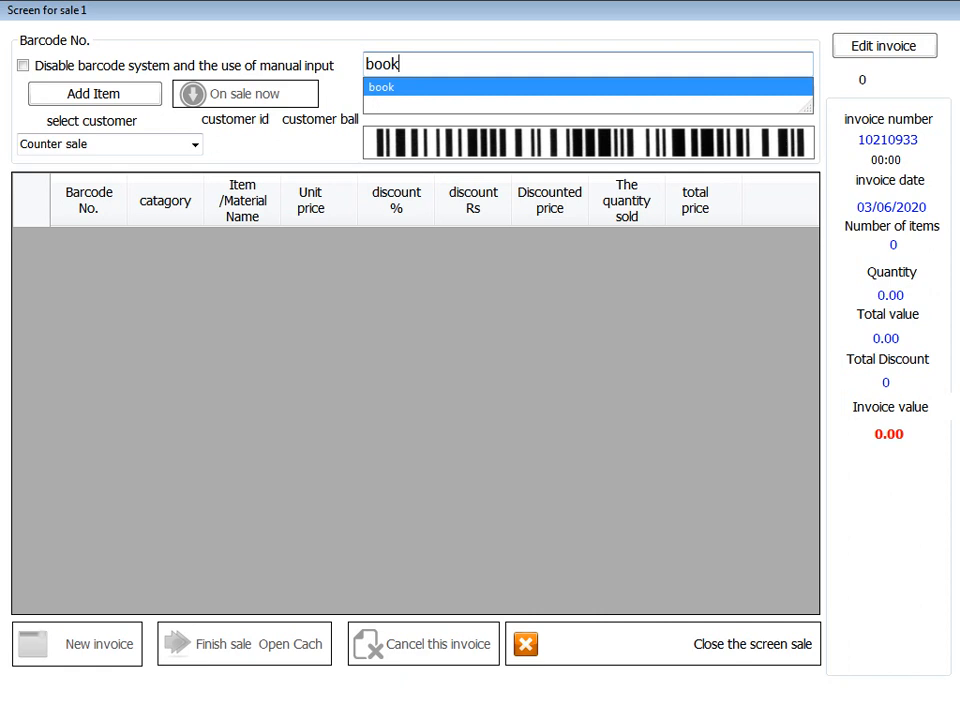
pyautogui.press('Return')
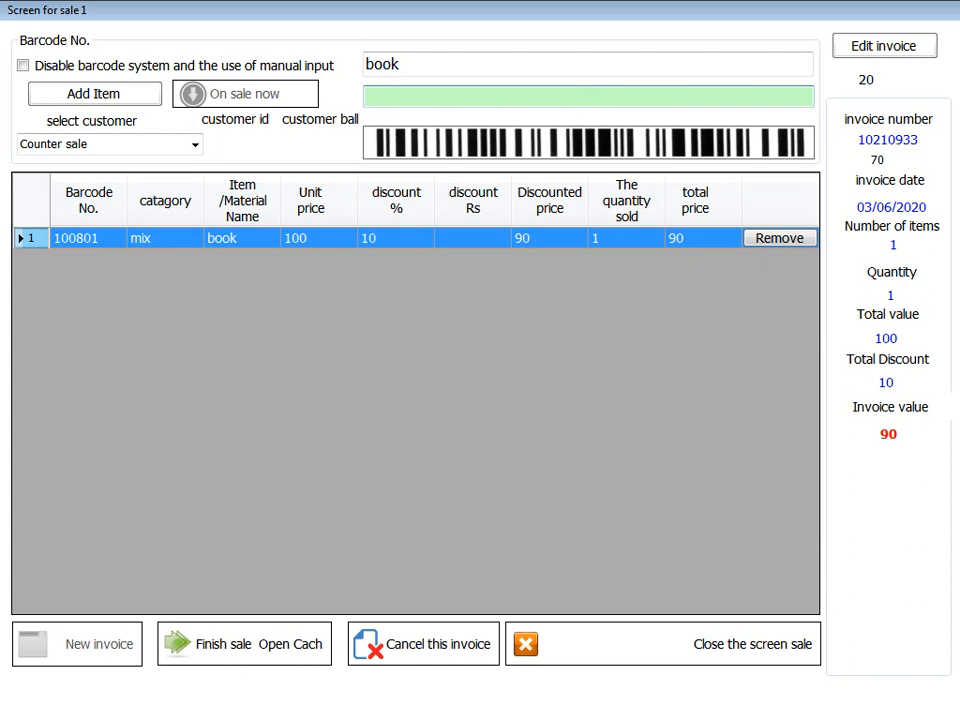
pyautogui.press('F2')
pyautogui.click(478, 134)
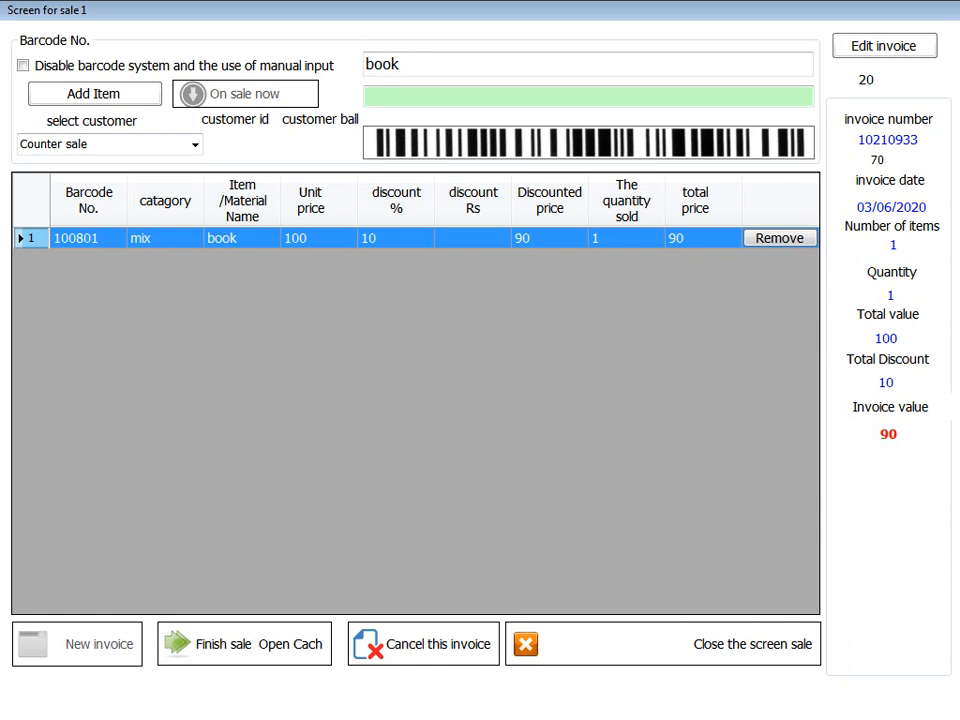
# - Give the book line a 5% discount, bringing the invoice value to 95
pyautogui.press('F2')
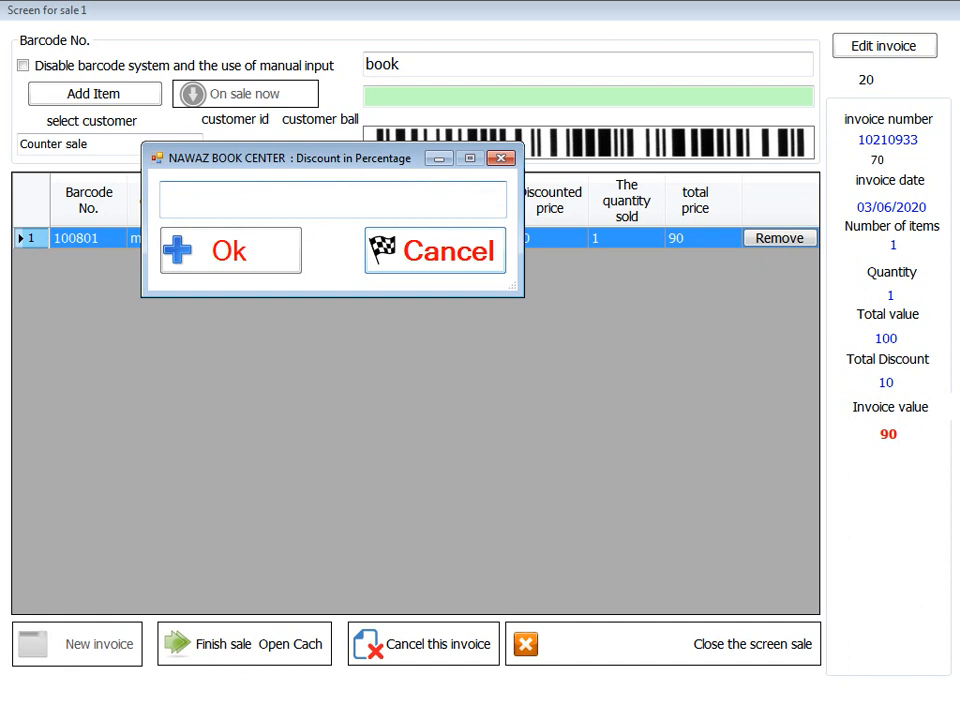
pyautogui.write('5')
pyautogui.press('Return')
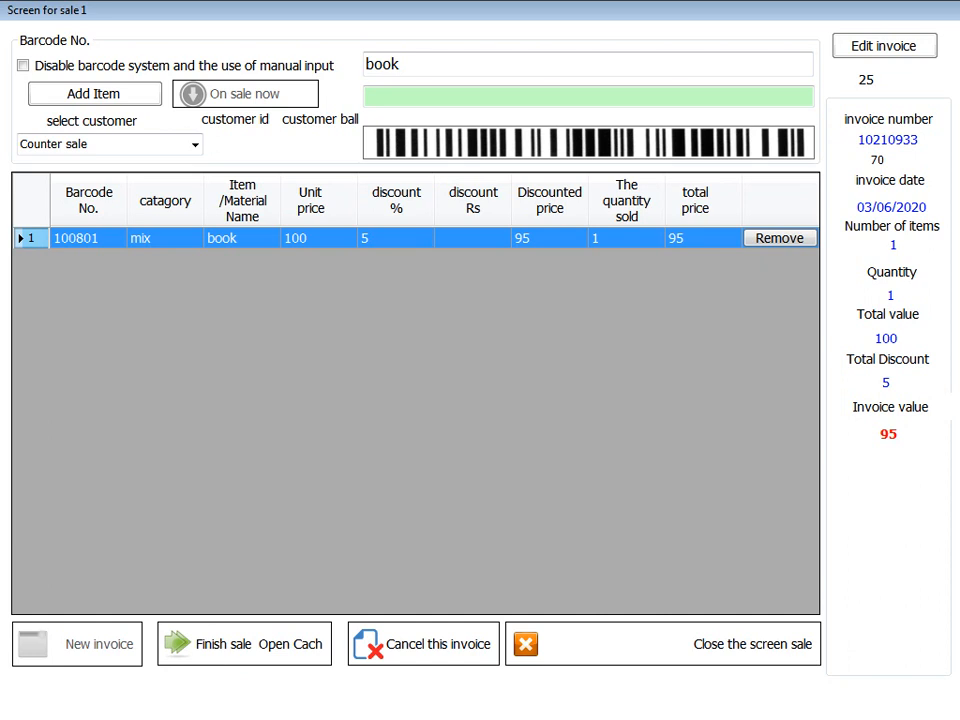
# - Add a Rs 5 discount to the book line, bringing the invoice value to 90
pyautogui.press('F5')
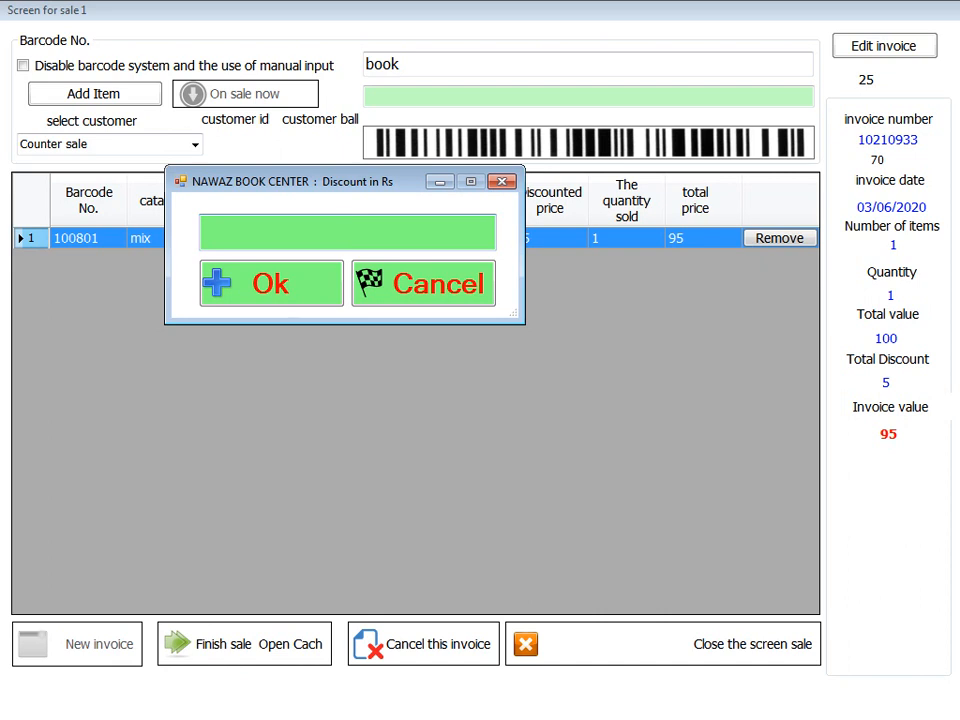
pyautogui.write('5')
pyautogui.press('Return')
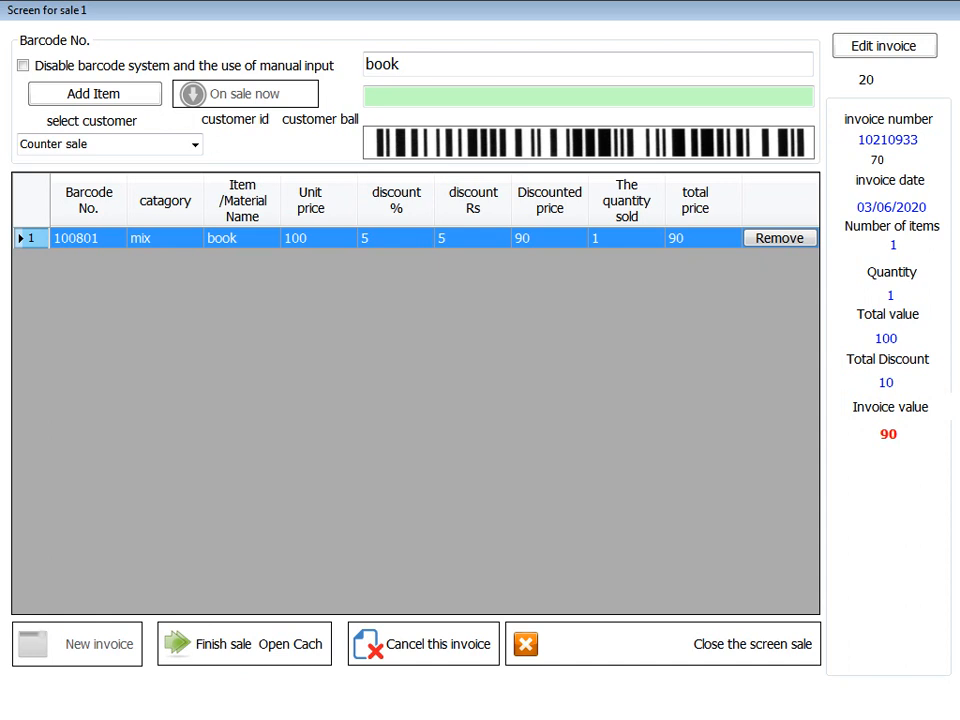
pyautogui.click(626, 238)
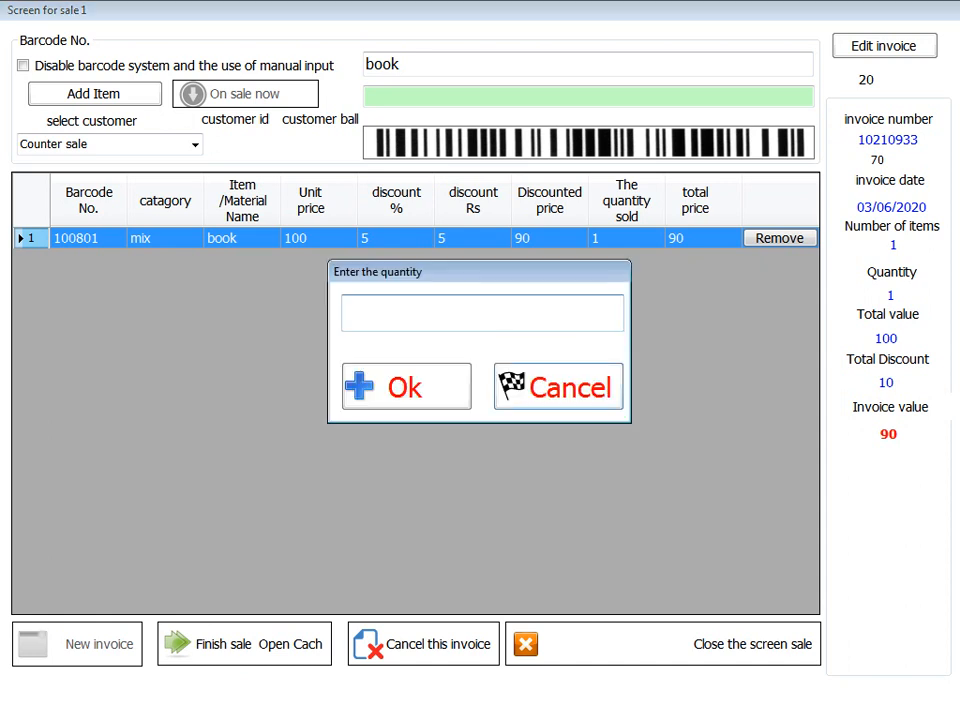
# - Set the book line's quantity to 10, making the invoice value 900
pyautogui.write('10')
pyautogui.press('Return')
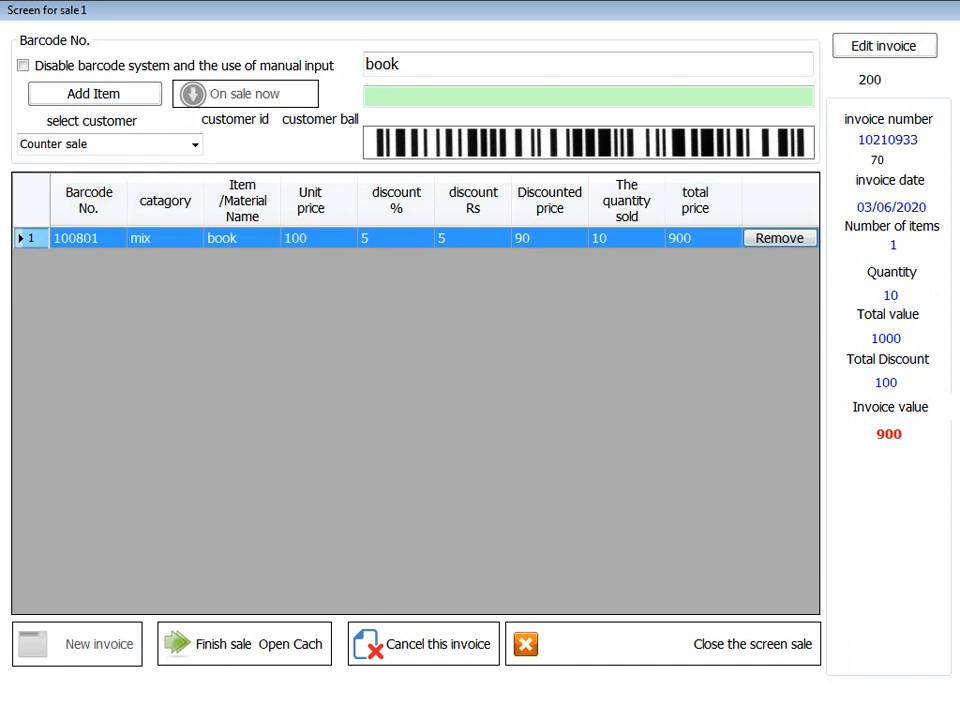
# - Remove the book line from the invoice, confirming the cancellation
pyautogui.click(780, 238)
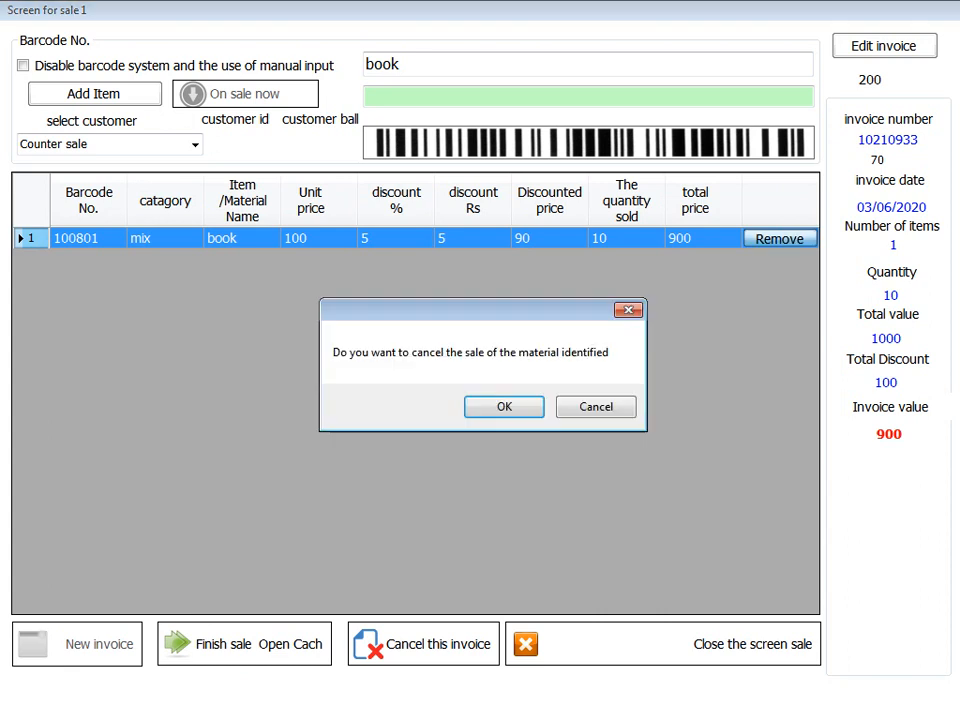
pyautogui.click(504, 407)
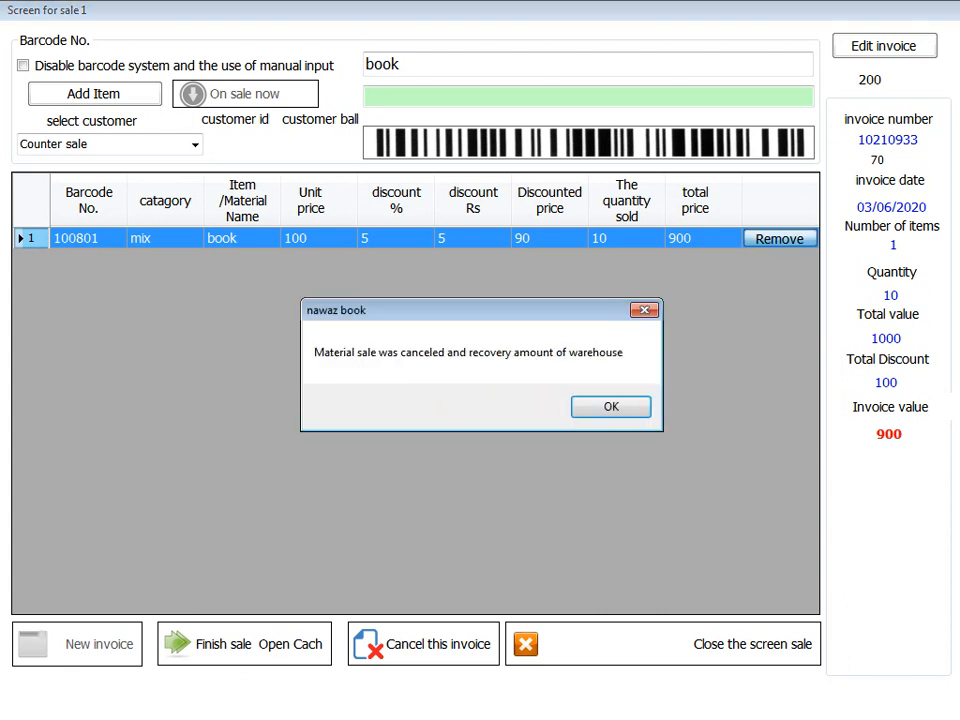
pyautogui.press('Return')
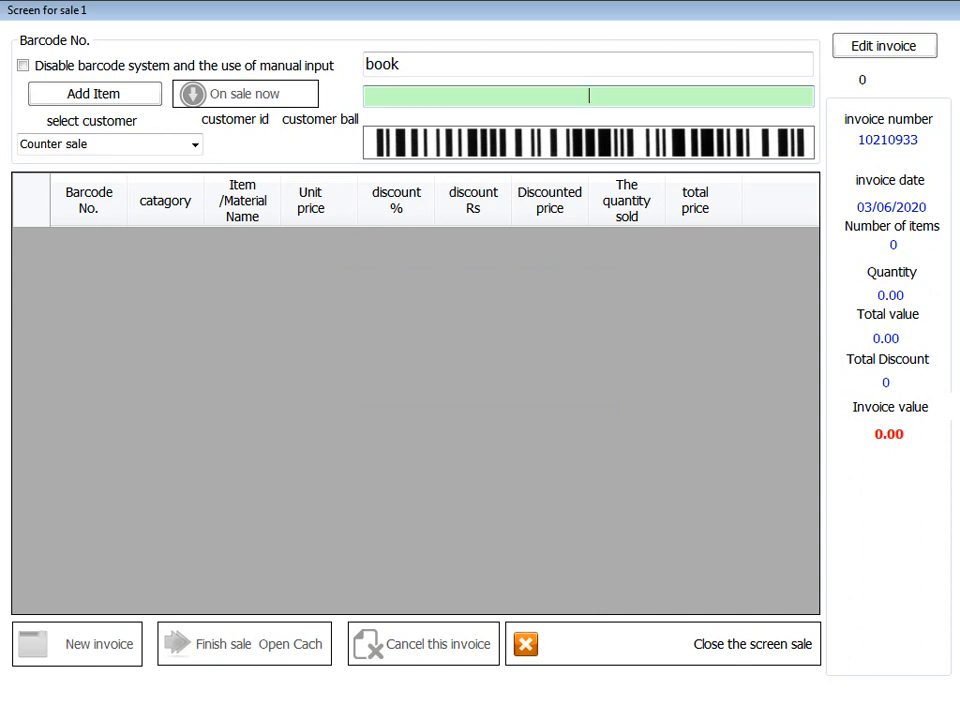
# - Re-add 'book' from the item suggestions, restoring one book at 10% discount worth 90
pyautogui.press('Tab')
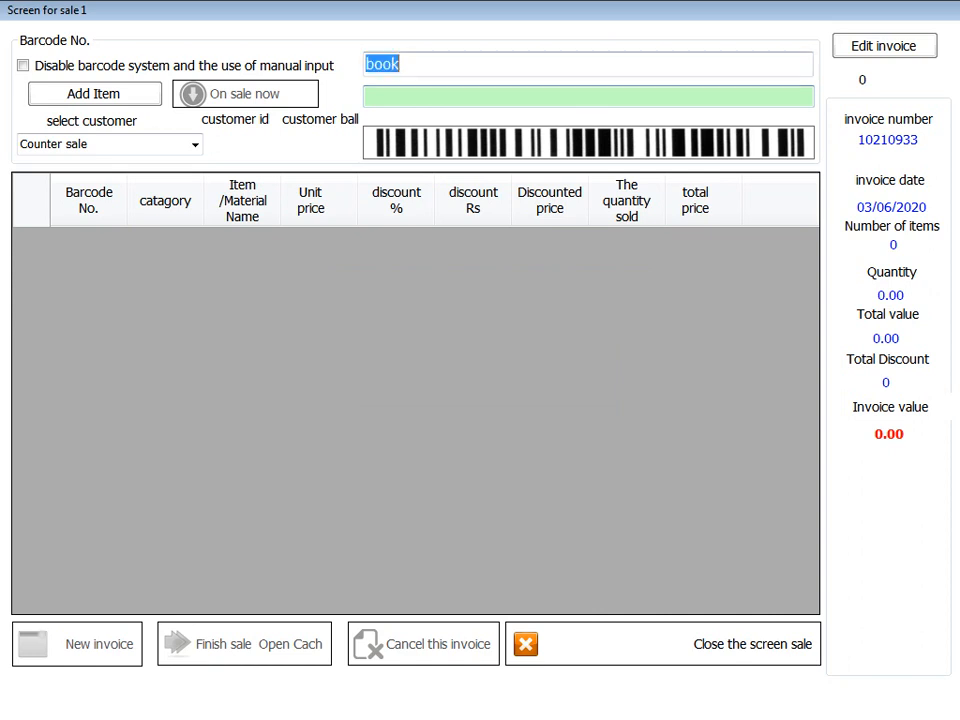
pyautogui.click(400, 64)
pyautogui.press('BackSpace')
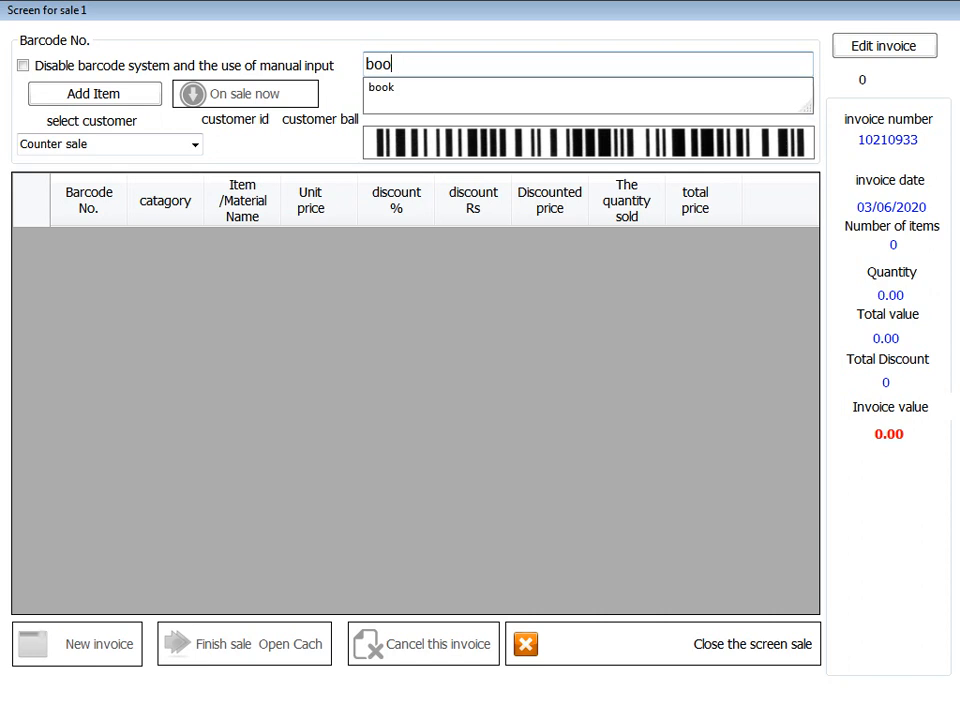
pyautogui.press('Down')
pyautogui.press('Return')
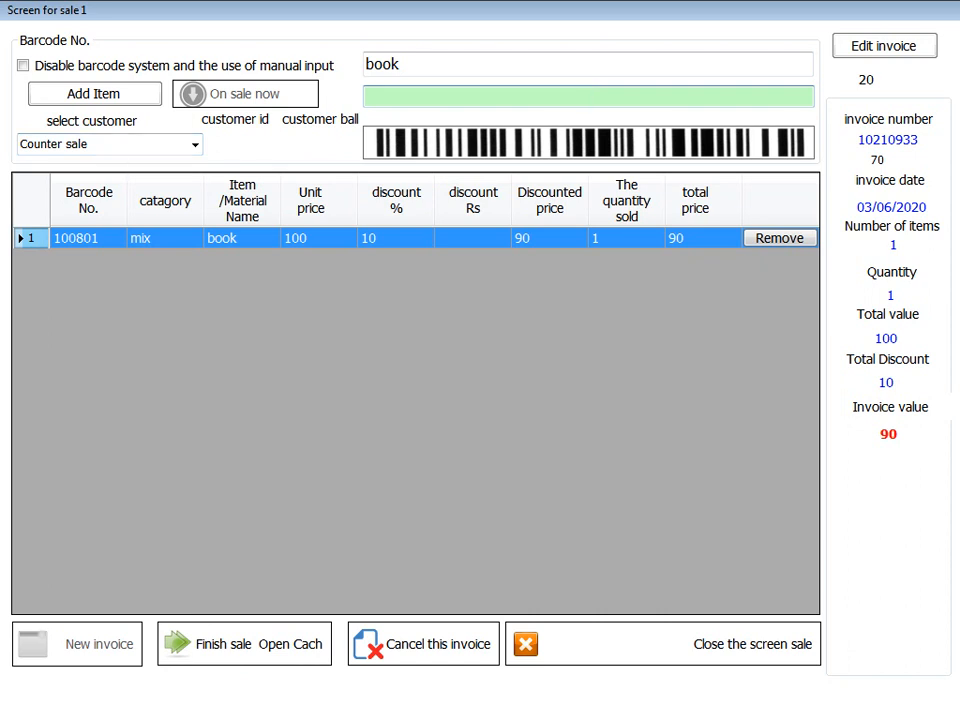
# - Enter a 5 extra discount in the End sales dialog, then close it without finishing the sale
pyautogui.press('Return')
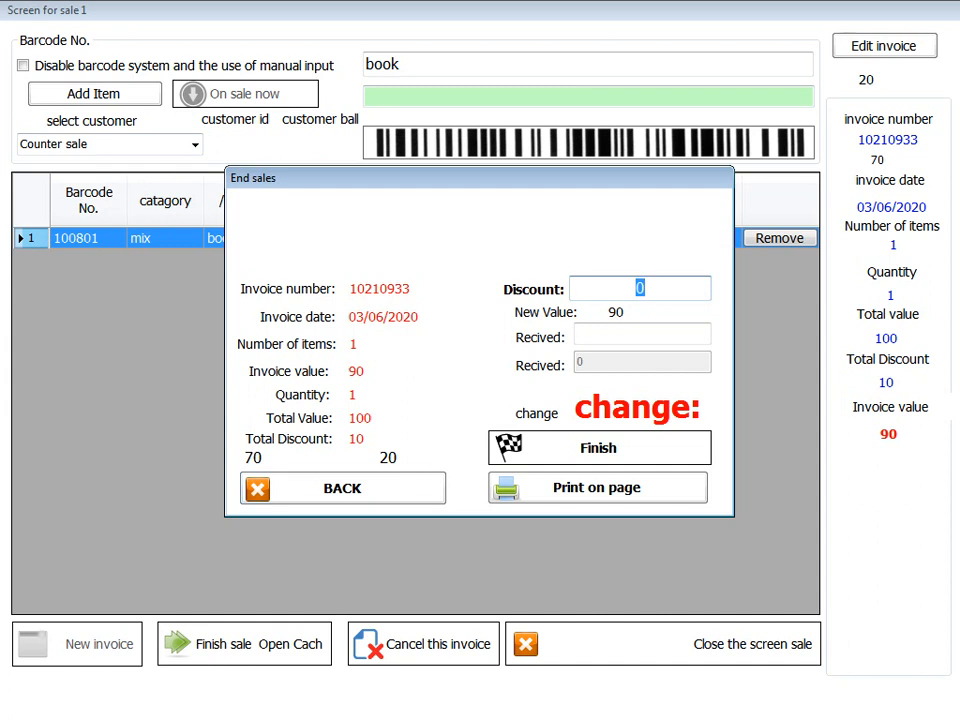
pyautogui.press('Escape')
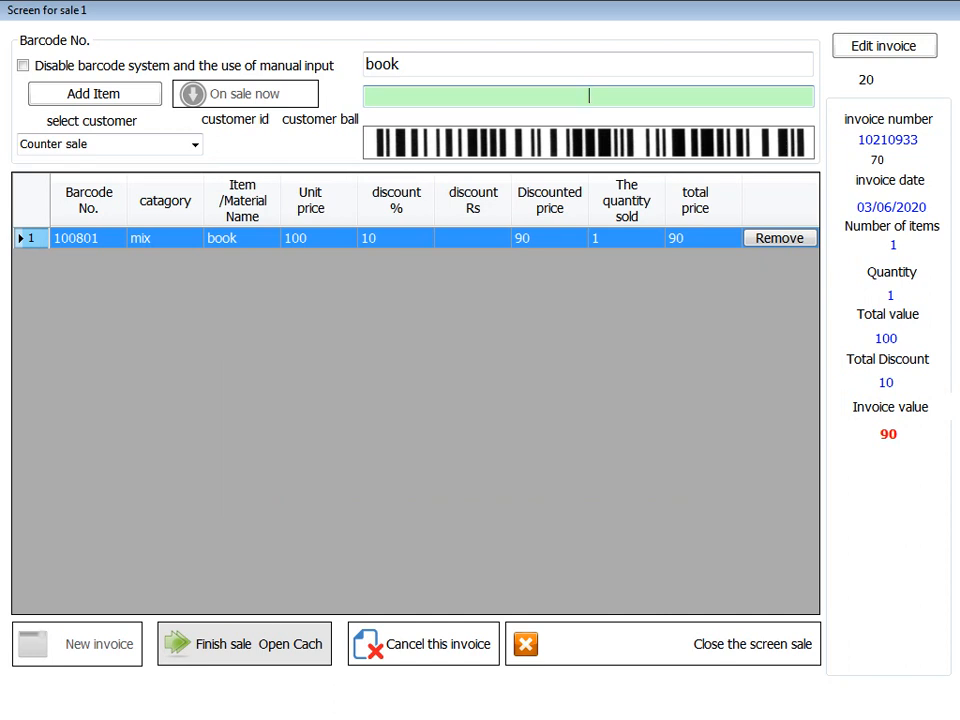
pyautogui.click(244, 644)
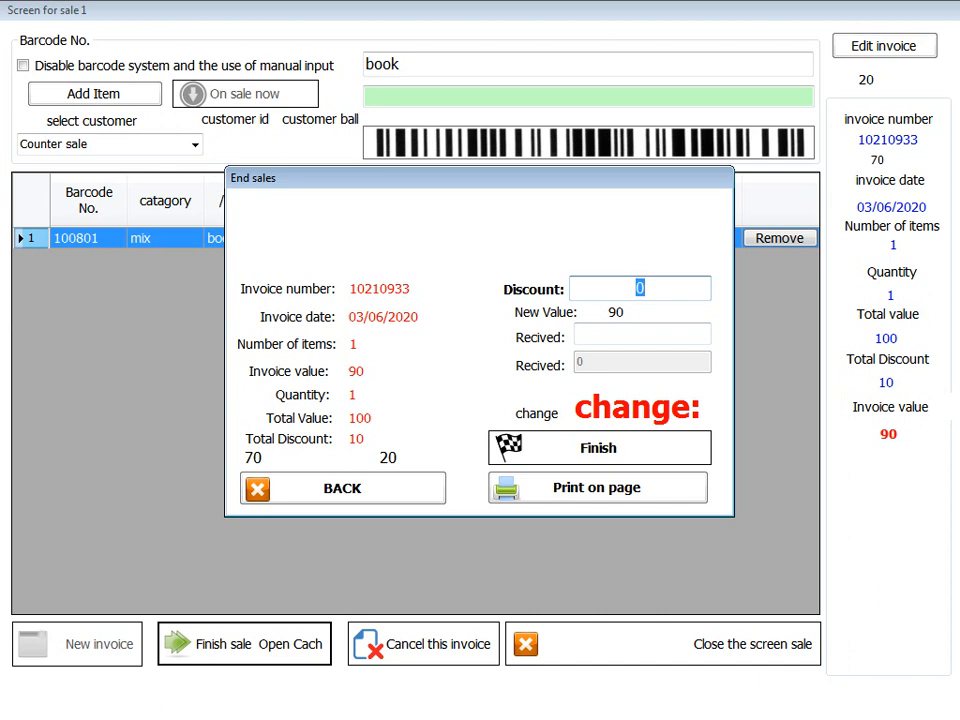
pyautogui.write('5')
pyautogui.moveTo(480, 178); pyautogui.dragTo(426, 287)
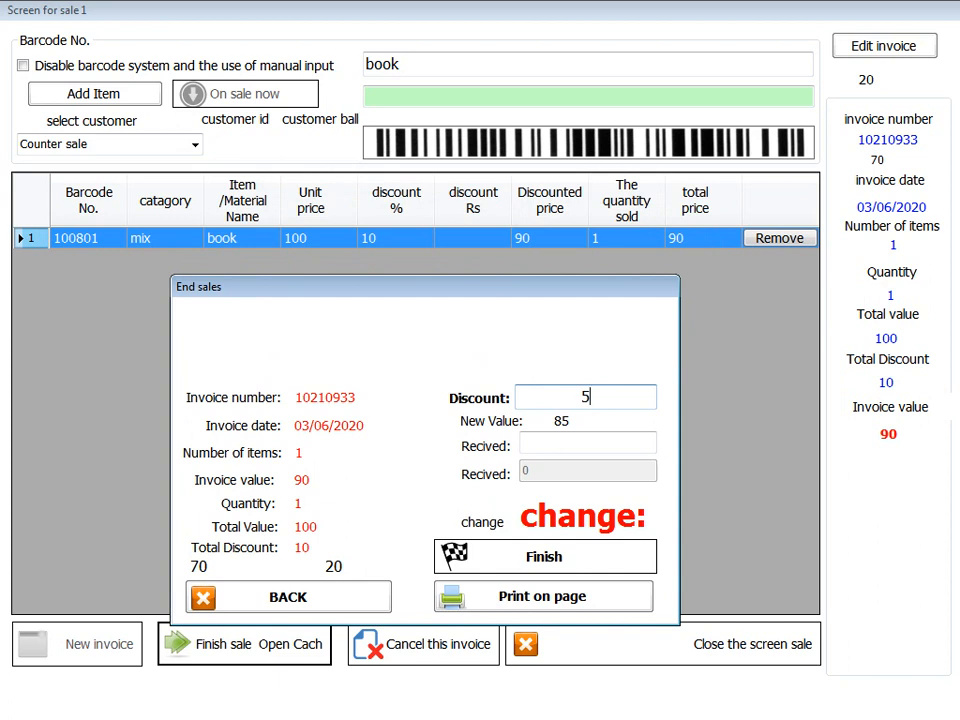
pyautogui.press('Escape')
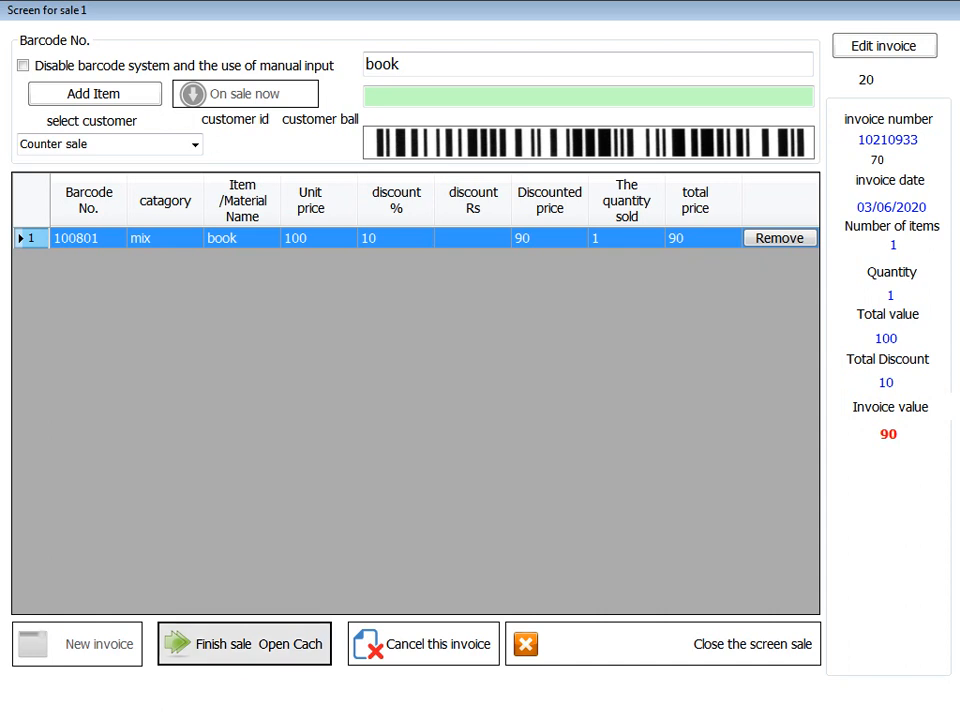
pyautogui.click(244, 643)
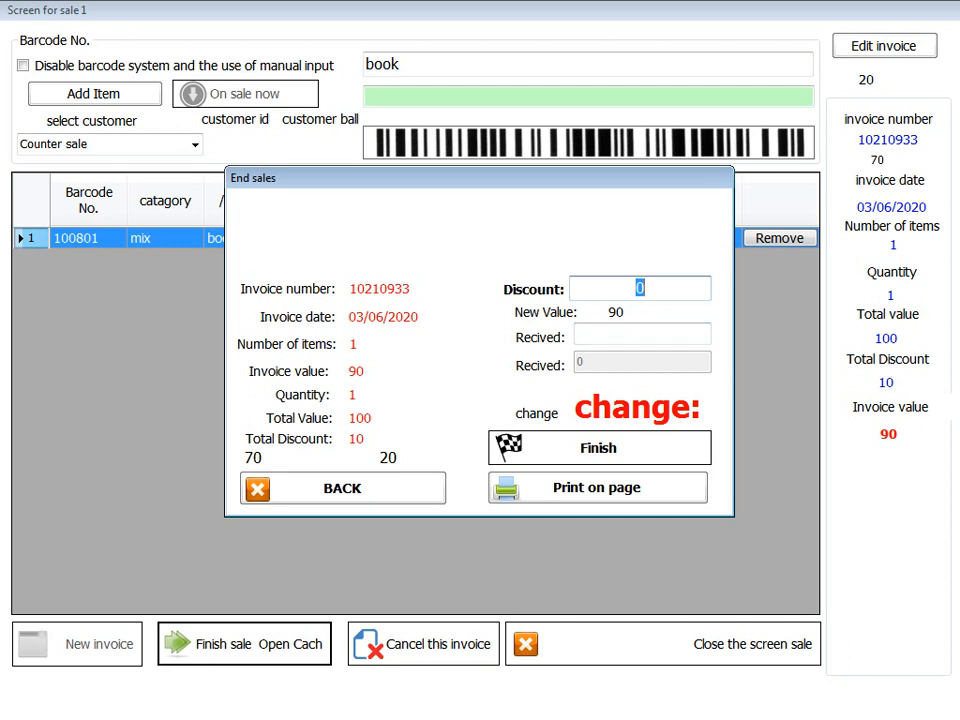
# - Enter an extra discount of 10 and 500 received, giving new value 80 and change 420
pyautogui.write('10')
pyautogui.moveTo(631, 288); pyautogui.dragTo(652, 288)
pyautogui.click(641, 335)
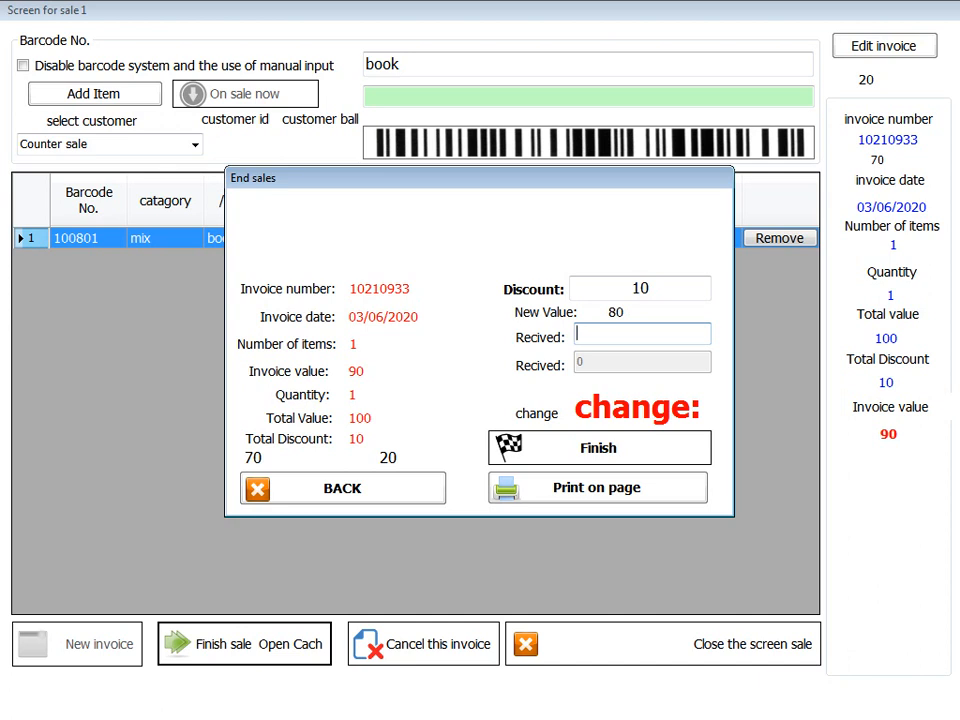
pyautogui.write('80')
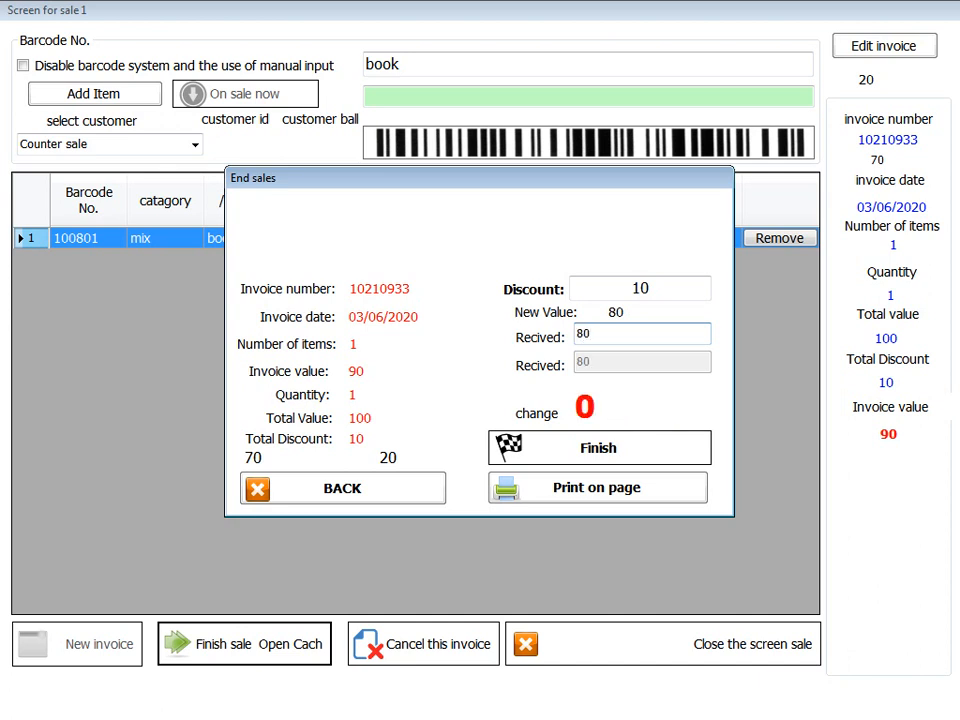
pyautogui.hotkey('ctrl', 'a')
pyautogui.press('BackSpace')
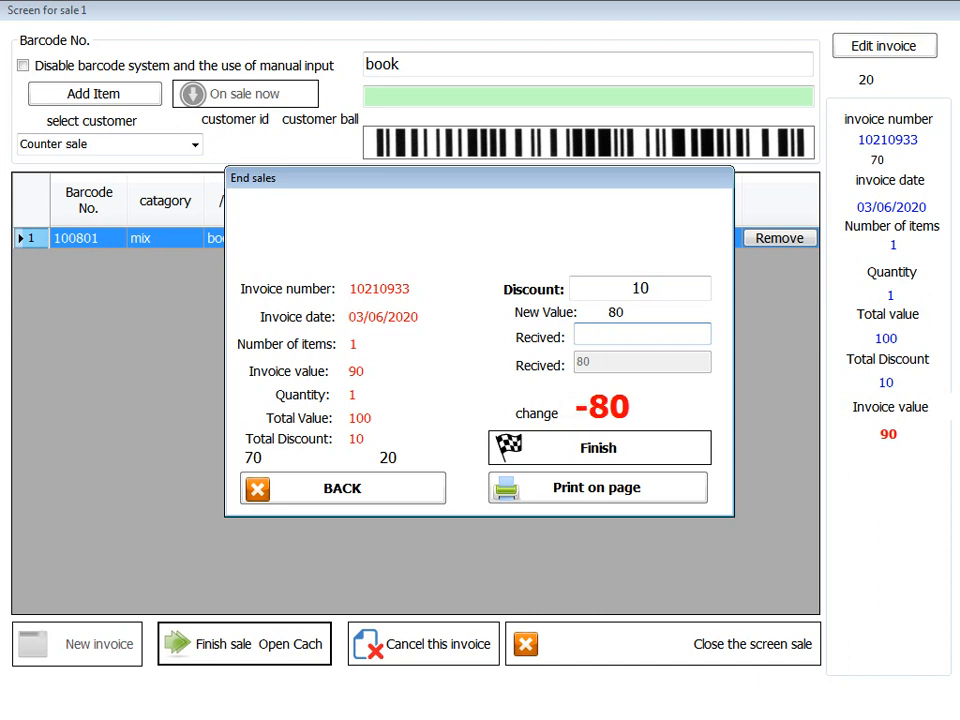
pyautogui.write('500')
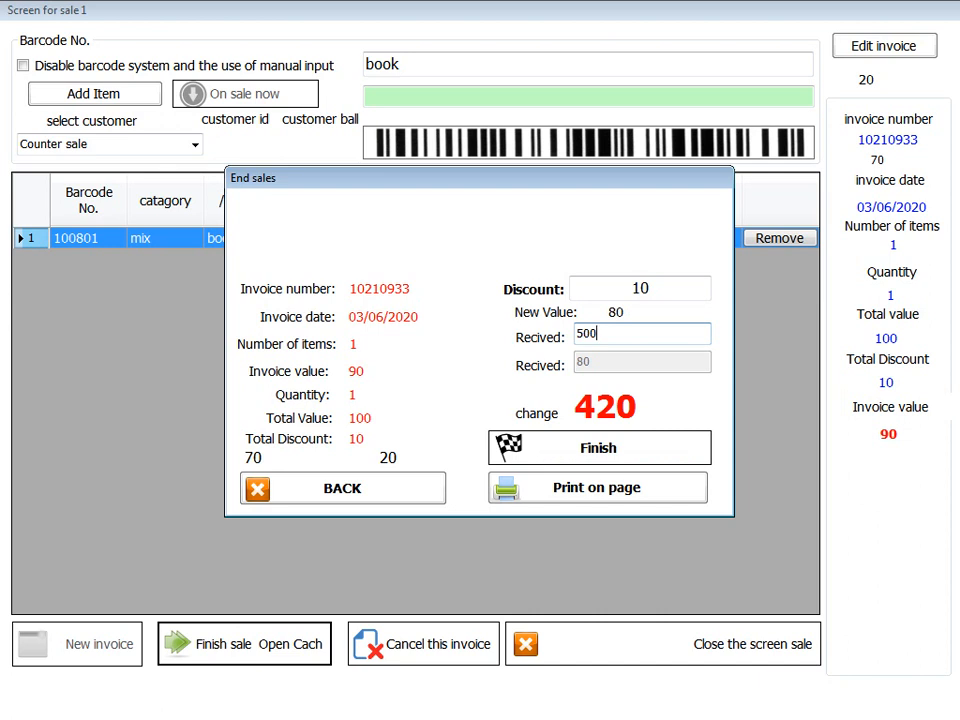
pyautogui.doubleClick(587, 334)
pyautogui.write('70')
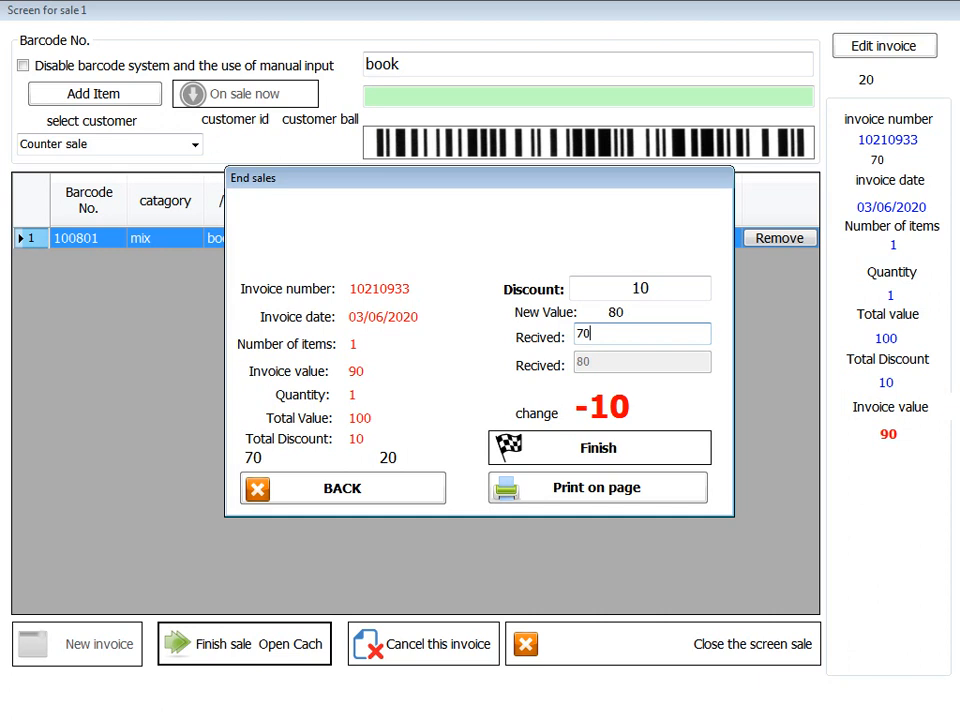
pyautogui.doubleClick(584, 334)
pyautogui.write('500')
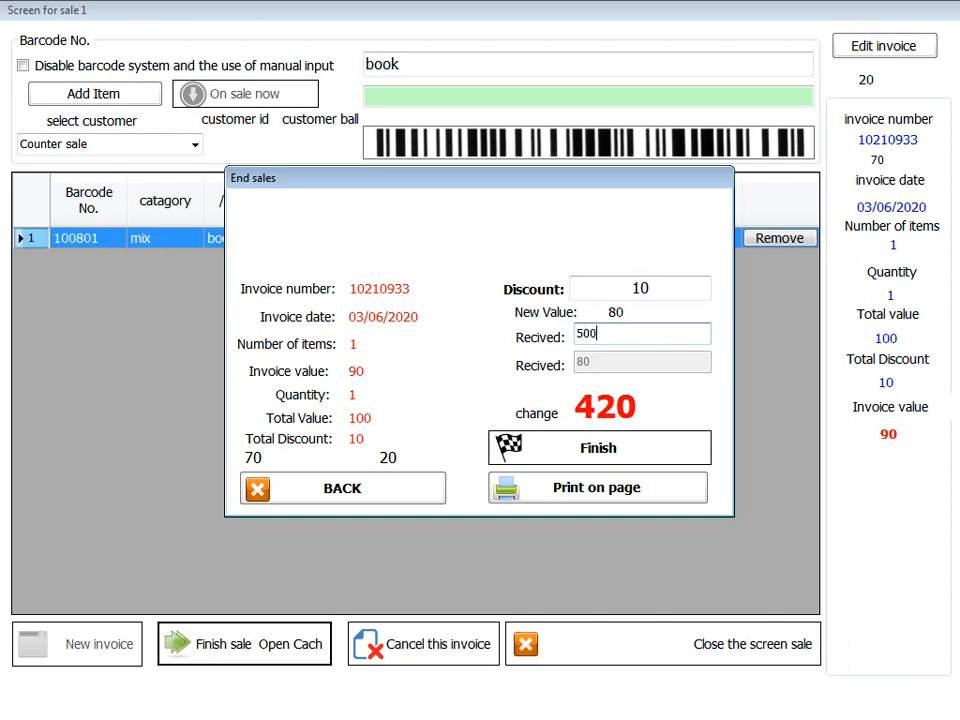
pyautogui.click(342, 489)
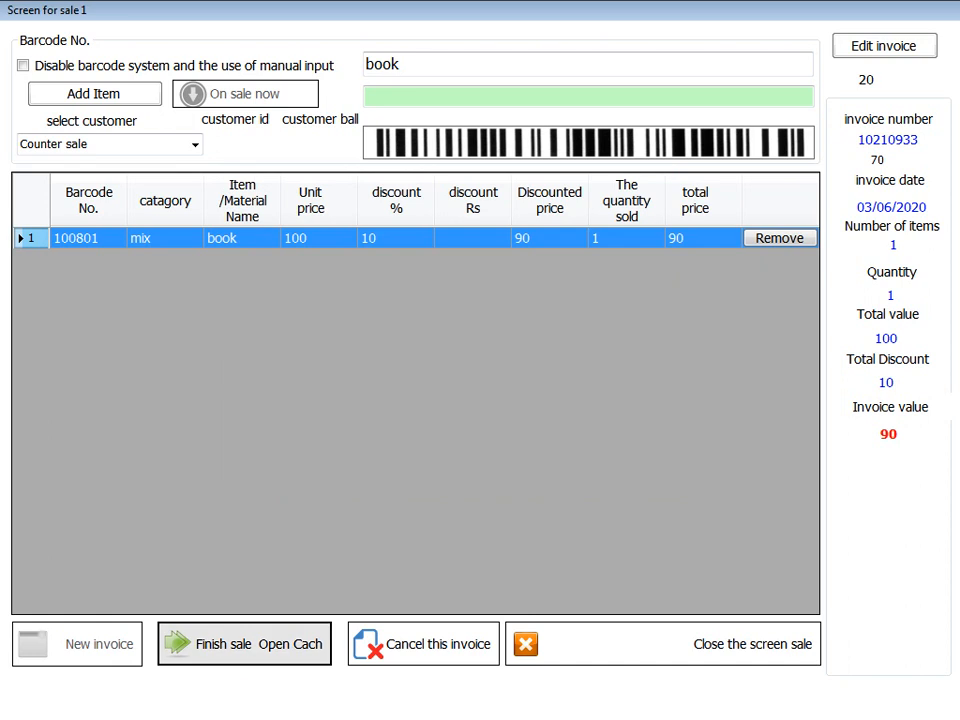
pyautogui.click(245, 644)
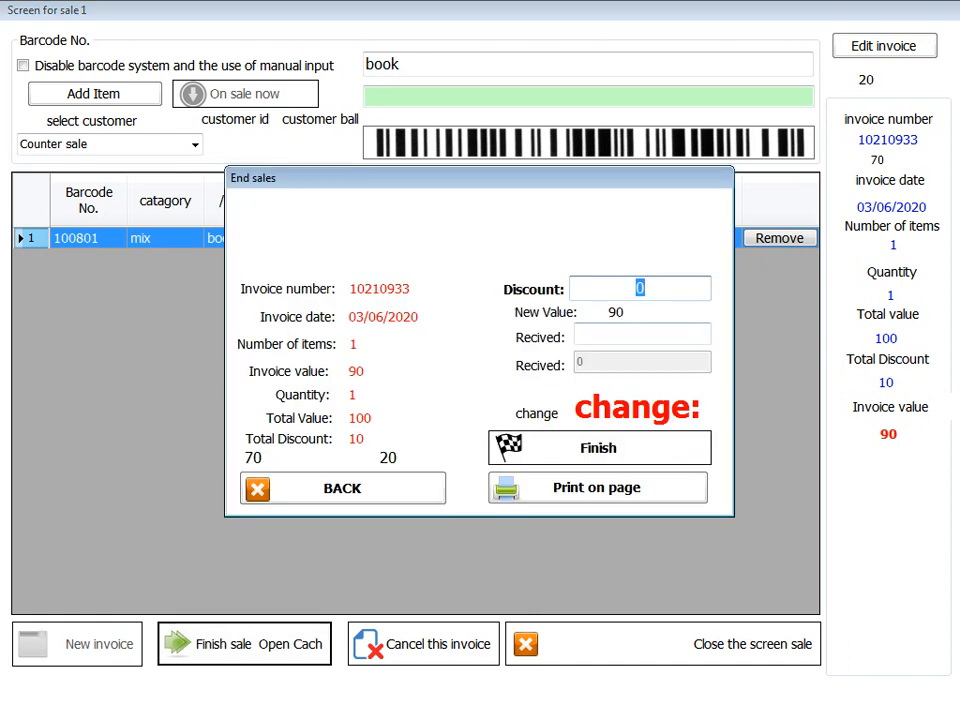
pyautogui.write('10')
pyautogui.press('Return')
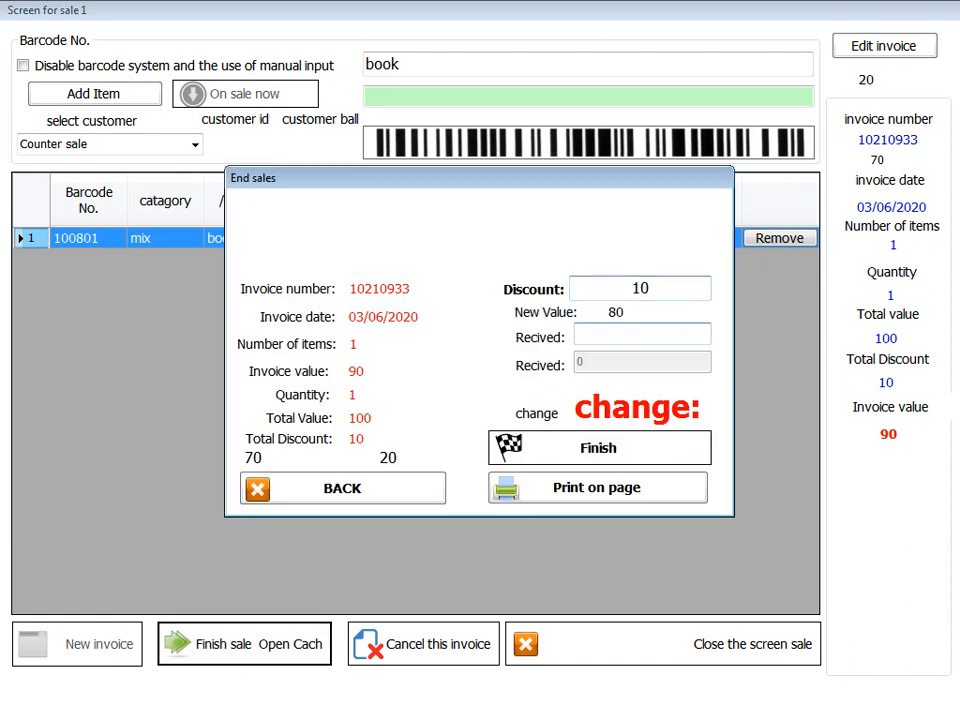
pyautogui.write('70')
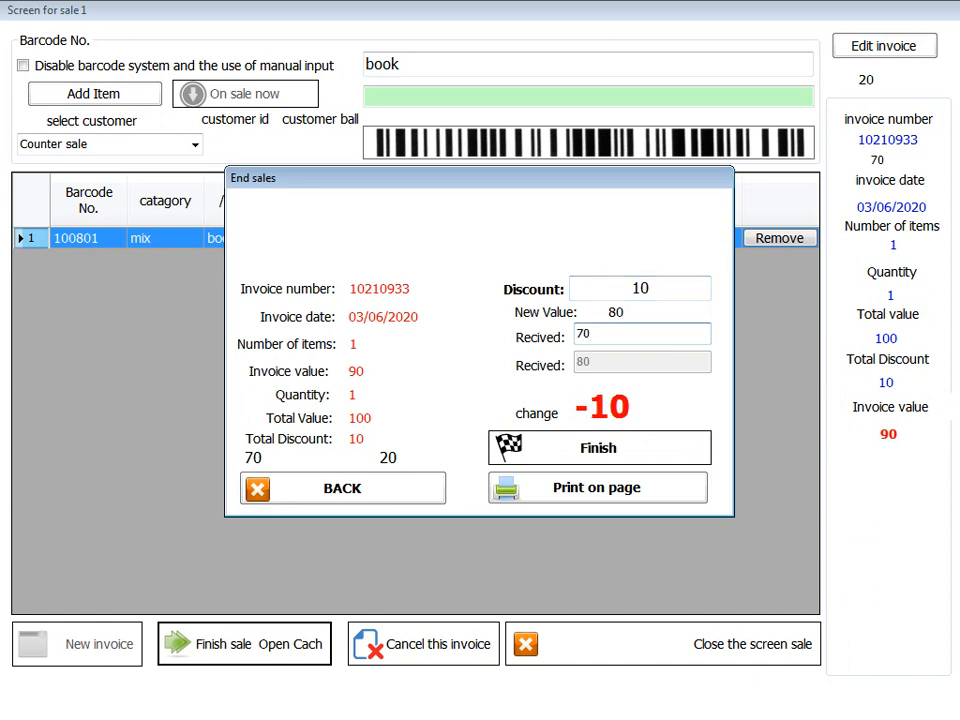
pyautogui.click(599, 448)
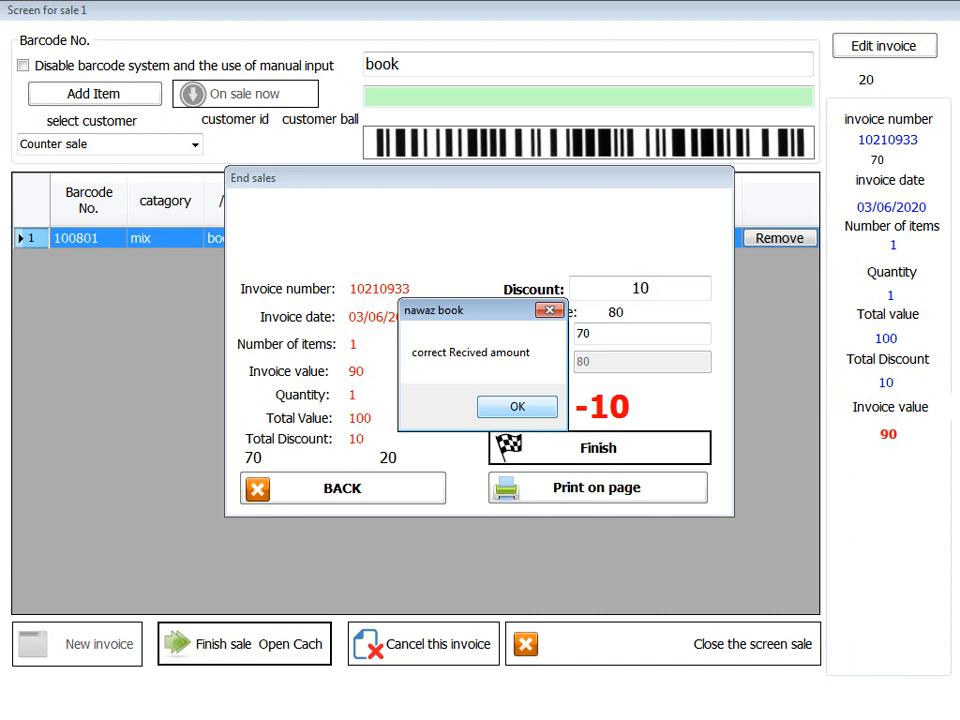
pyautogui.press('Return')
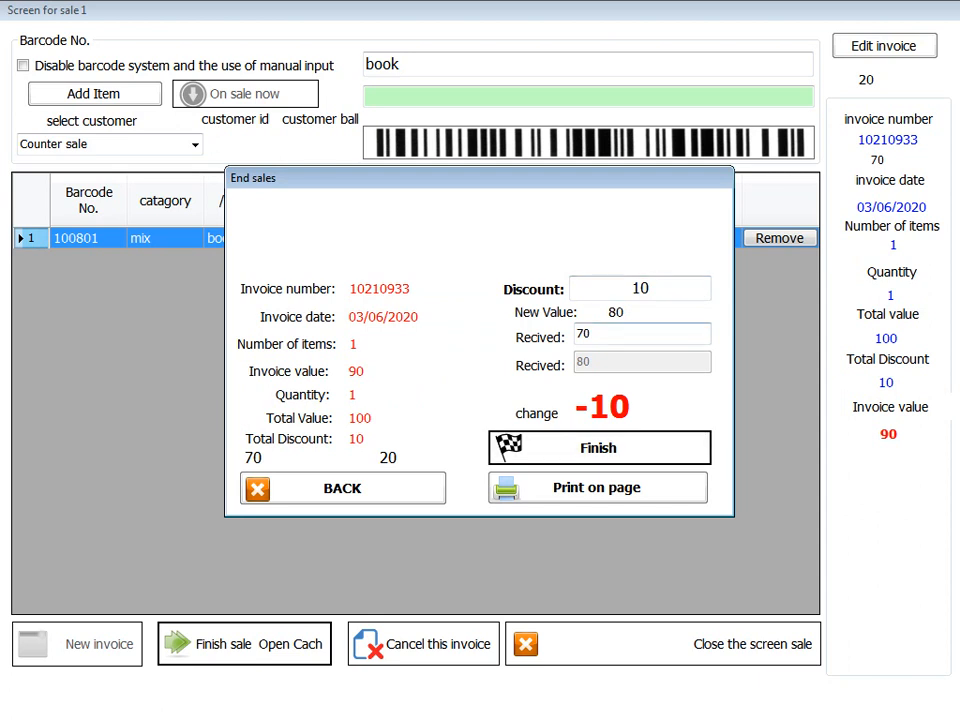
pyautogui.doubleClick(584, 334)
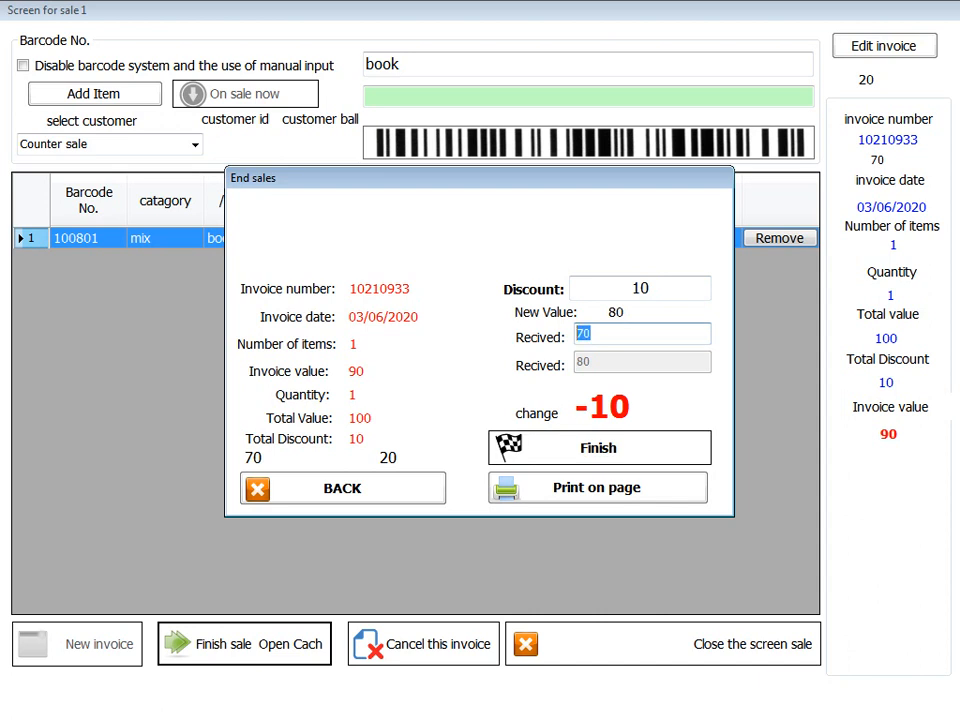
pyautogui.write('500')
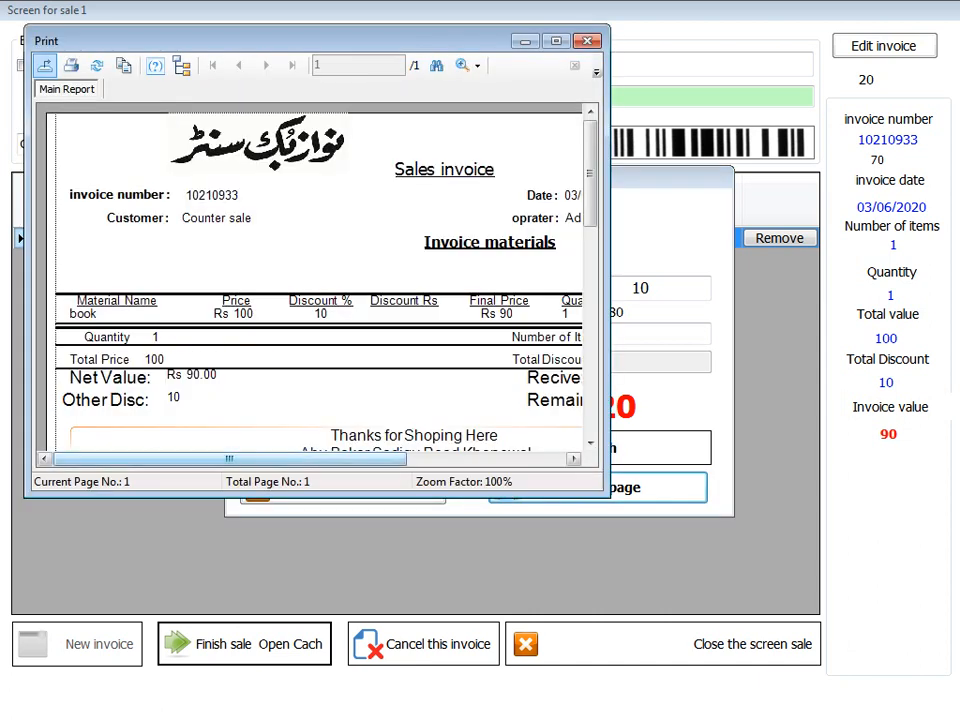
# - Scroll through the invoice 10210933 print preview, then close it
pyautogui.moveTo(229, 459)
pyautogui.mouseDown()
pyautogui.moveTo(372, 459)
pyautogui.moveTo(229, 459)
pyautogui.mouseUp()
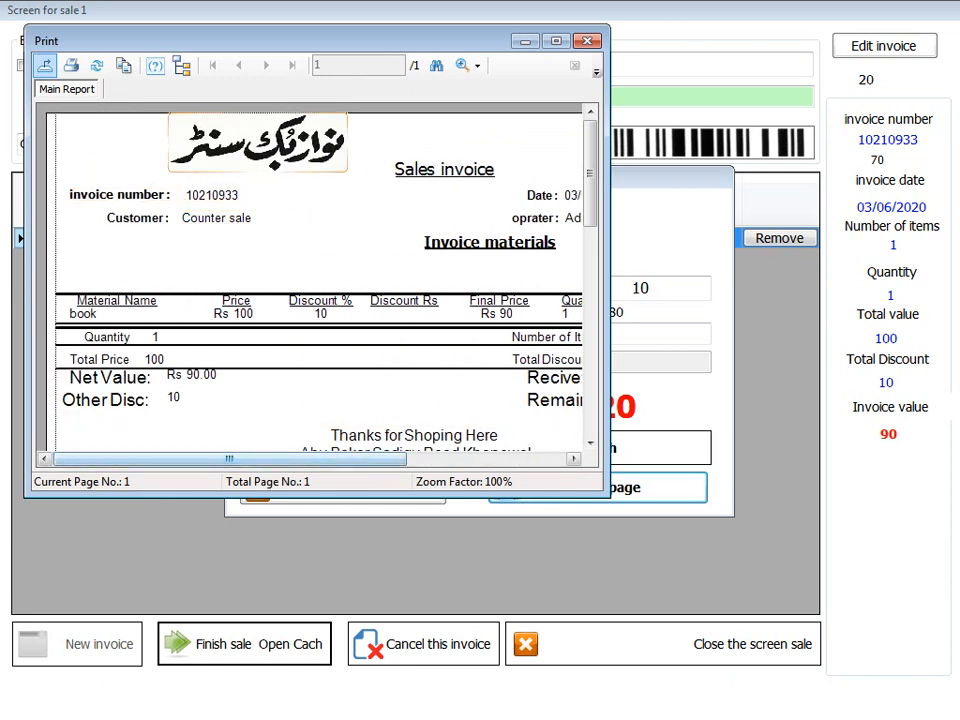
pyautogui.moveTo(229, 459); pyautogui.dragTo(370, 459)
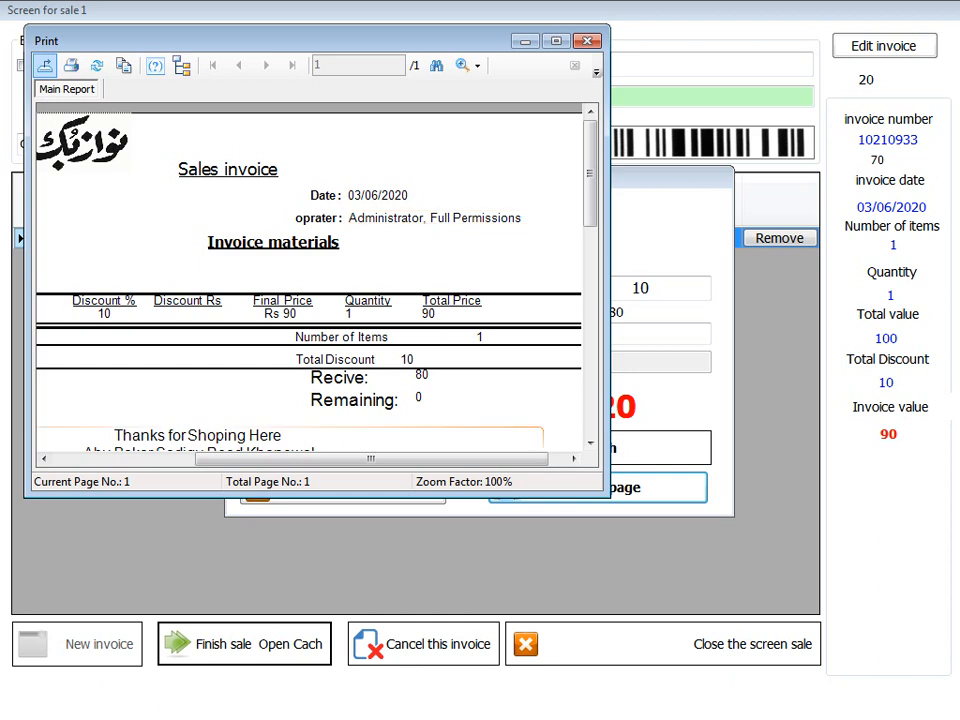
pyautogui.moveTo(371, 459); pyautogui.dragTo(229, 459)
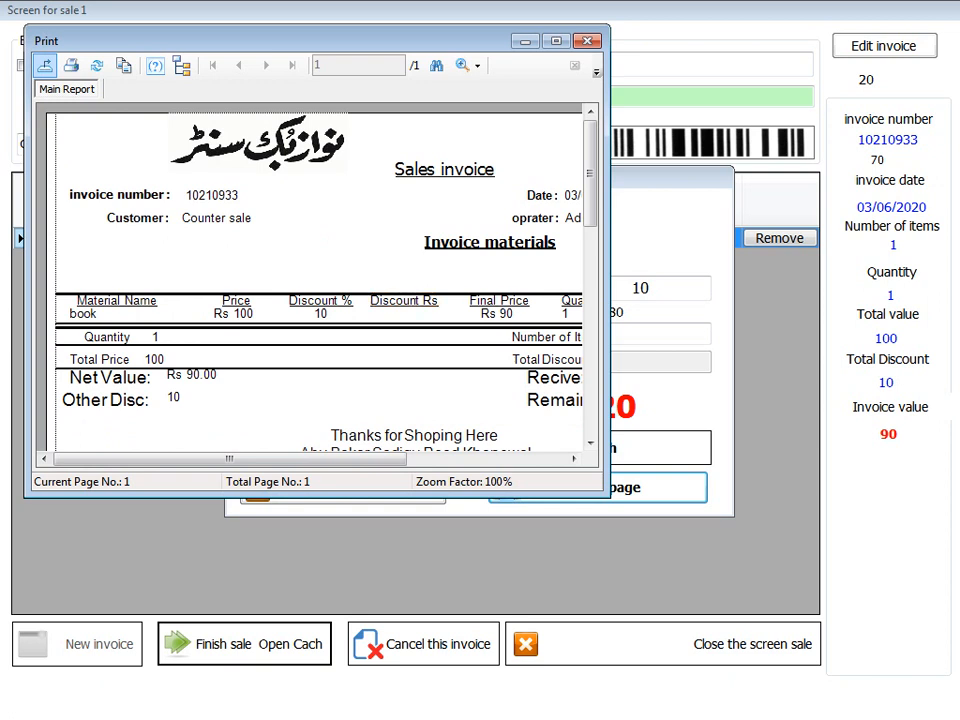
pyautogui.moveTo(229, 459)
pyautogui.mouseDown()
pyautogui.moveTo(347, 459)
pyautogui.moveTo(229, 459)
pyautogui.moveTo(237, 459)
pyautogui.mouseUp()
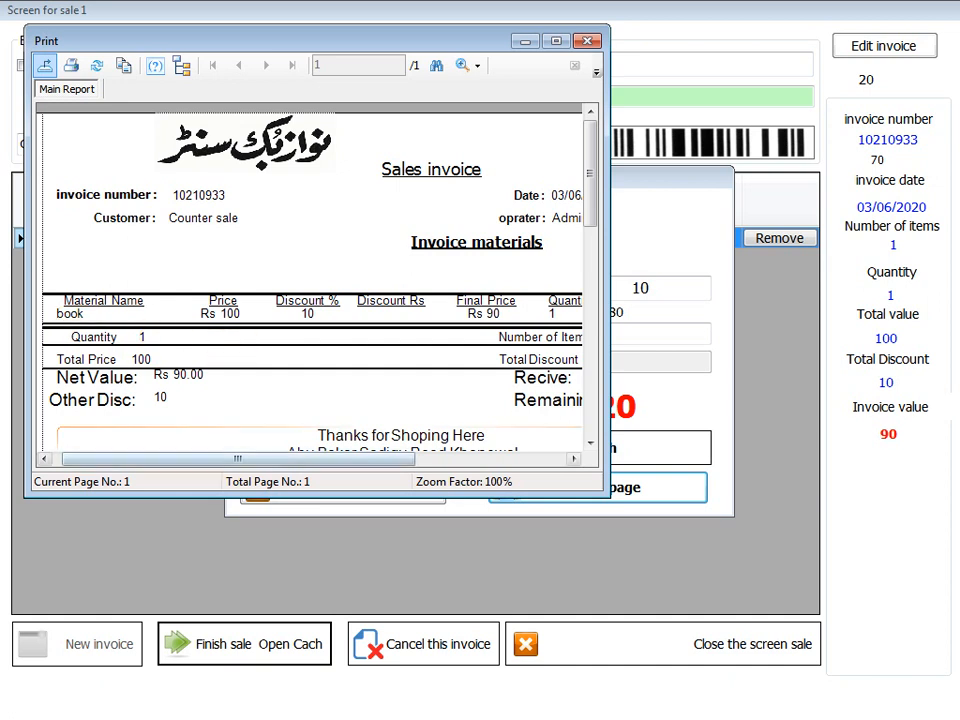
pyautogui.moveTo(238, 459); pyautogui.dragTo(319, 459)
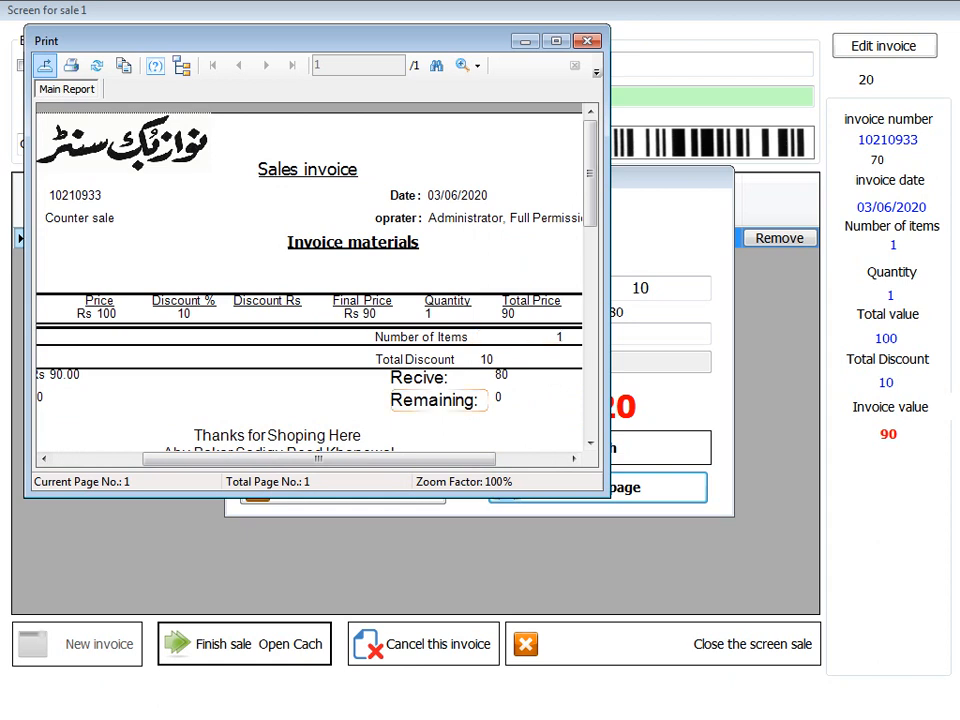
pyautogui.moveTo(350, 459); pyautogui.dragTo(261, 459)
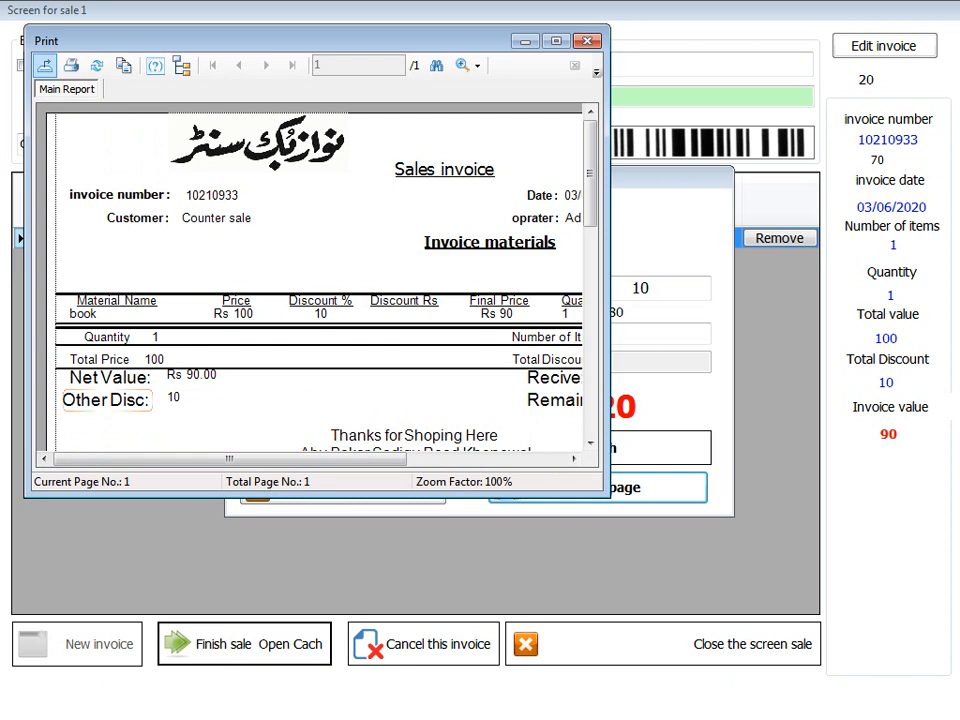
pyautogui.moveTo(261, 459); pyautogui.dragTo(410, 459)
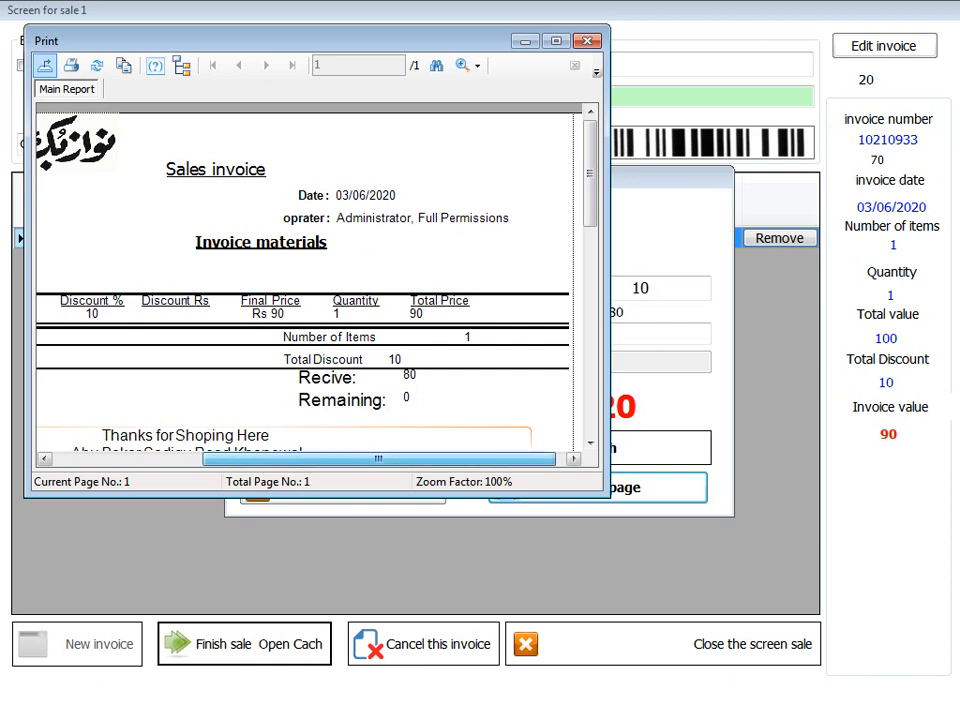
pyautogui.moveTo(379, 459); pyautogui.dragTo(230, 459)
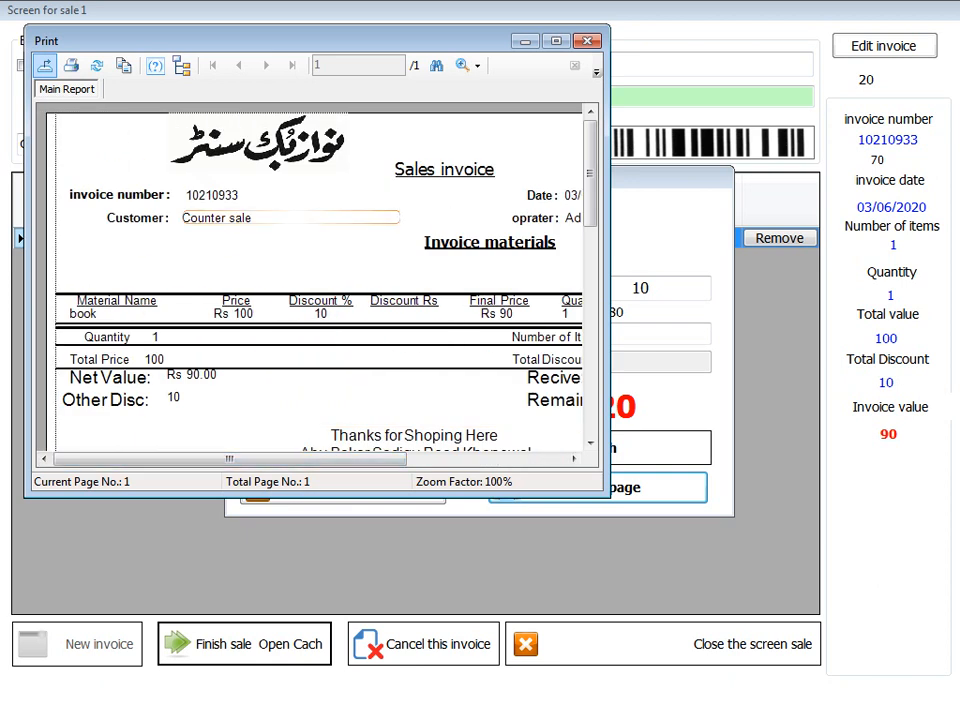
pyautogui.moveTo(230, 459); pyautogui.dragTo(372, 459)
pyautogui.scroll(-3, 307, 280)
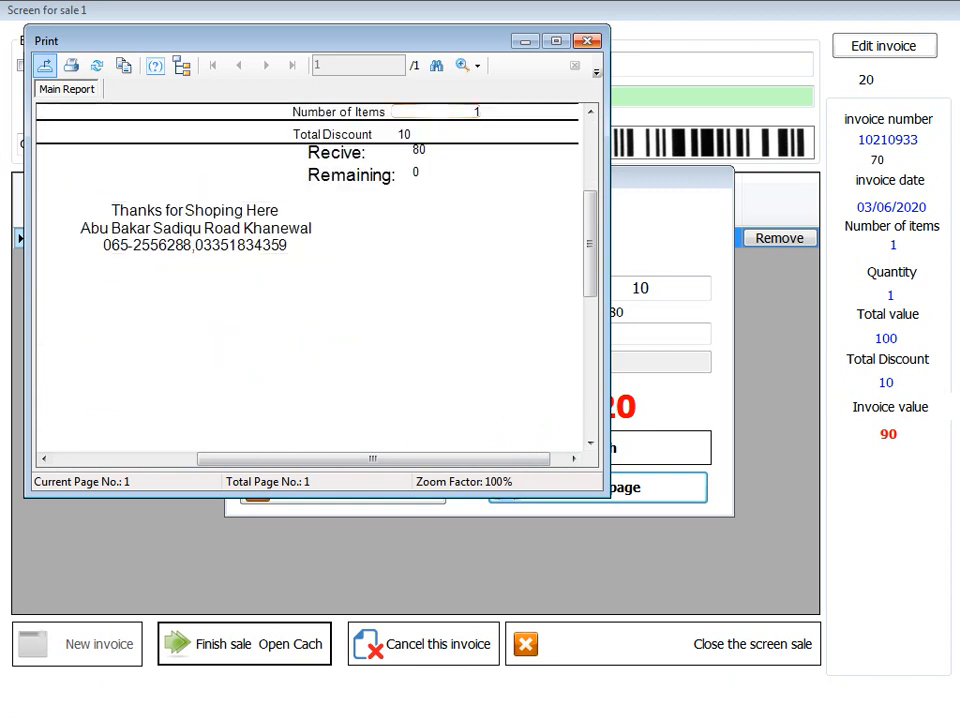
pyautogui.click(587, 41)
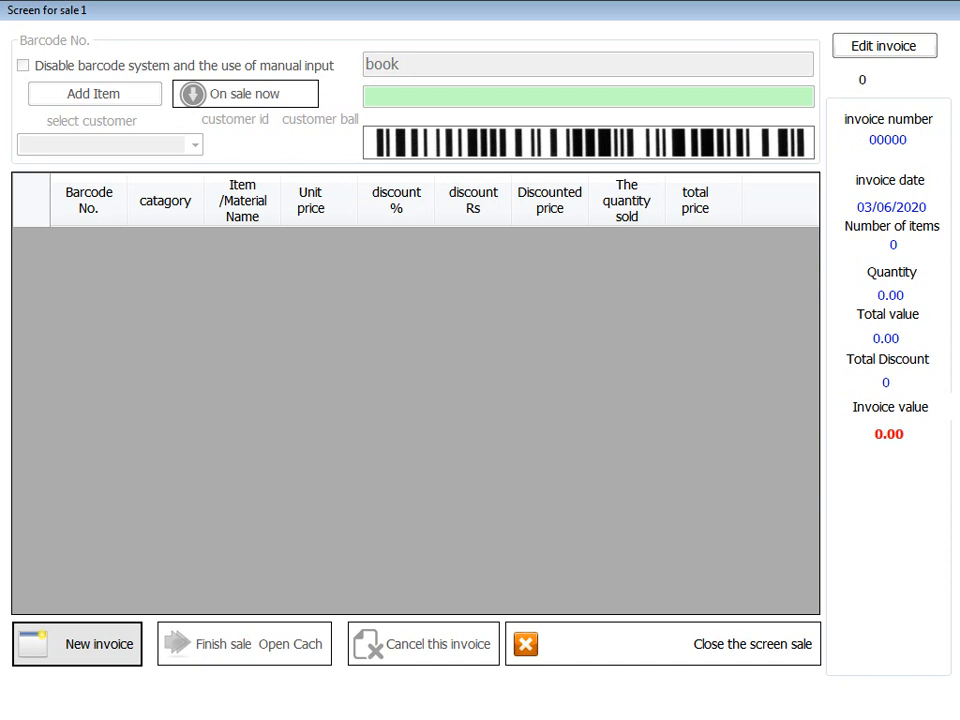
# - Start a new invoice with the book item and choose book purchase as customer
pyautogui.click(77, 643)
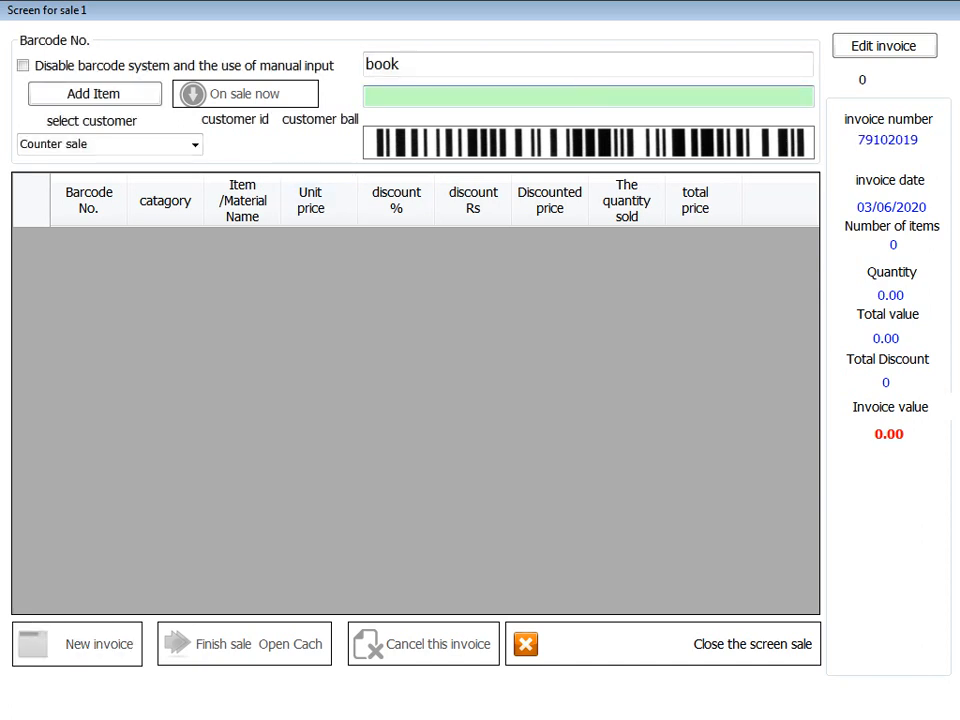
pyautogui.doubleClick(382, 64)
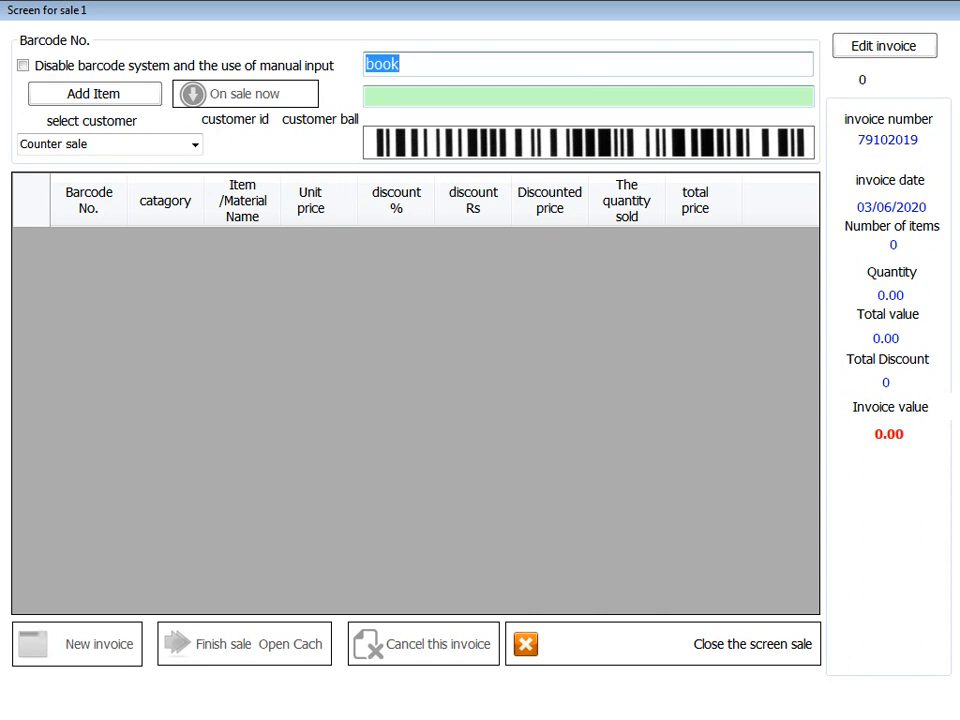
pyautogui.write('book')
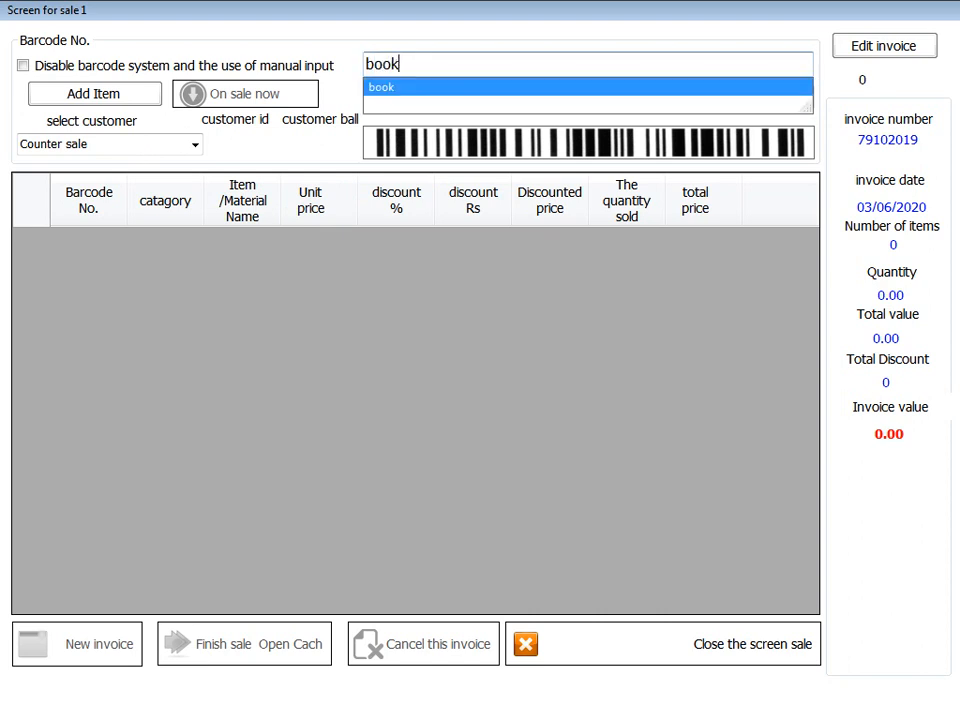
pyautogui.press('Return')
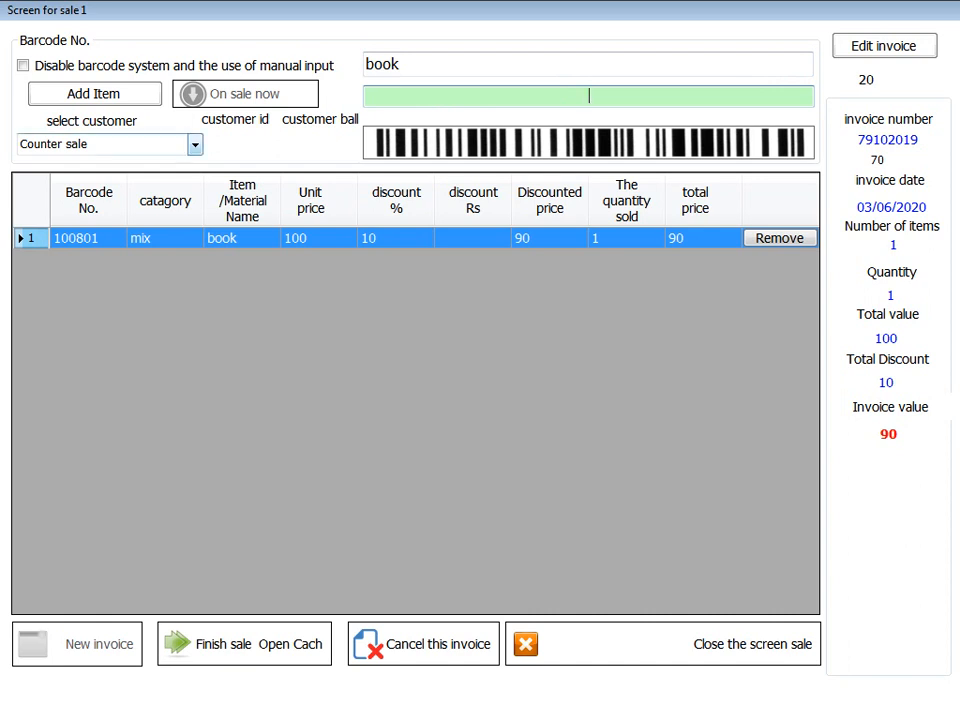
pyautogui.click(195, 145)
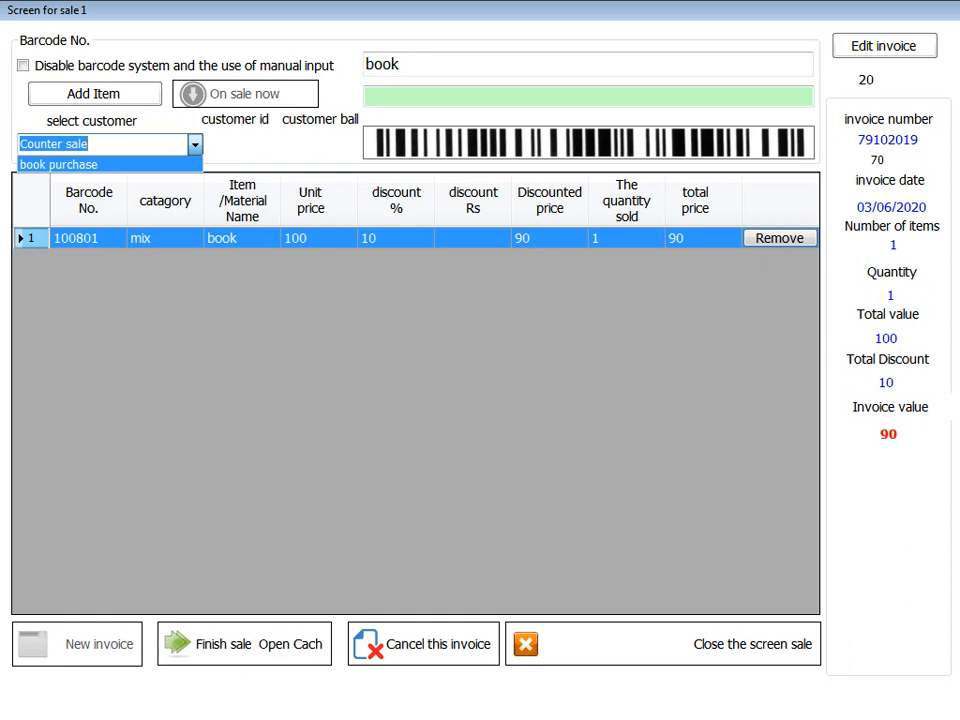
pyautogui.click(100, 165)
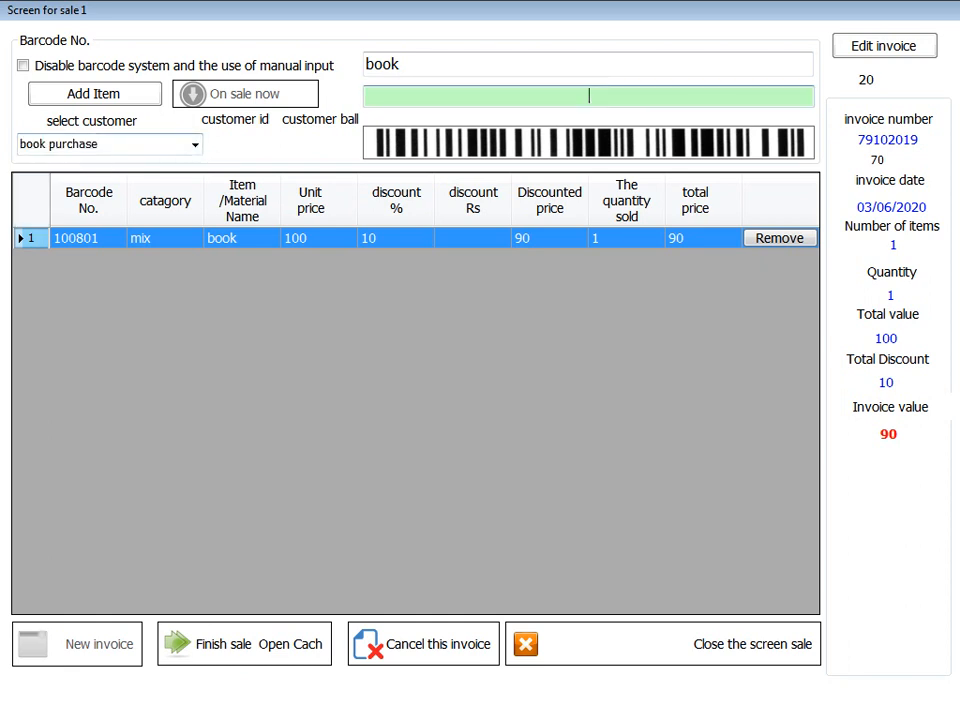
pyautogui.click(195, 145)
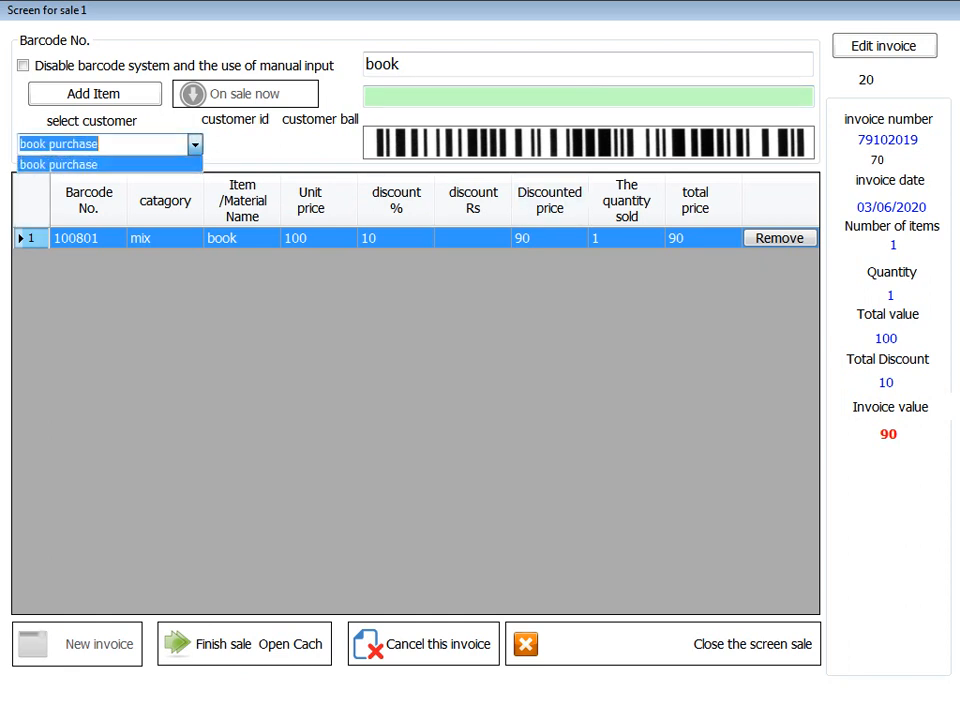
pyautogui.click(195, 145)
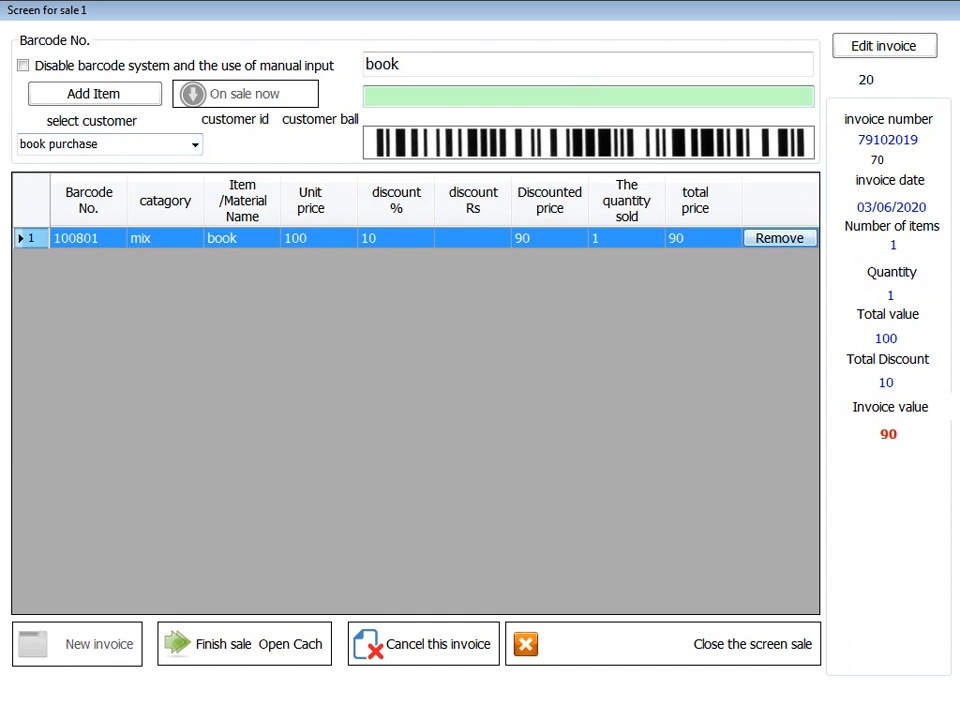
# - Remove the book item, confirm the cancellation, and close the sale screen
pyautogui.click(779, 238)
pyautogui.press('Return')
pyautogui.press('Return')
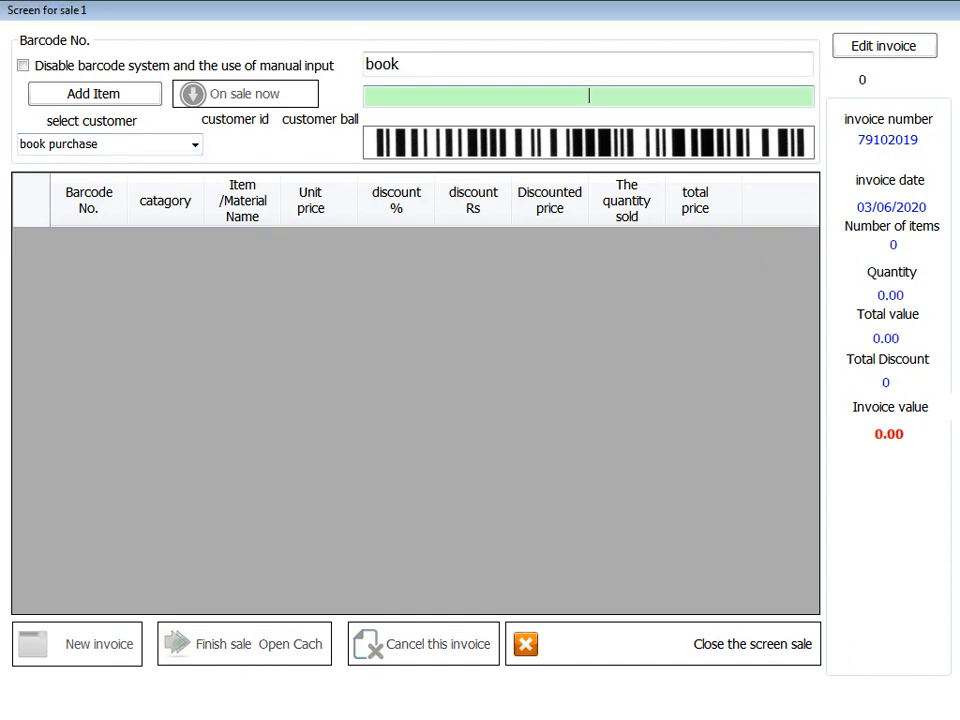
pyautogui.click(195, 145)
pyautogui.click(663, 644)
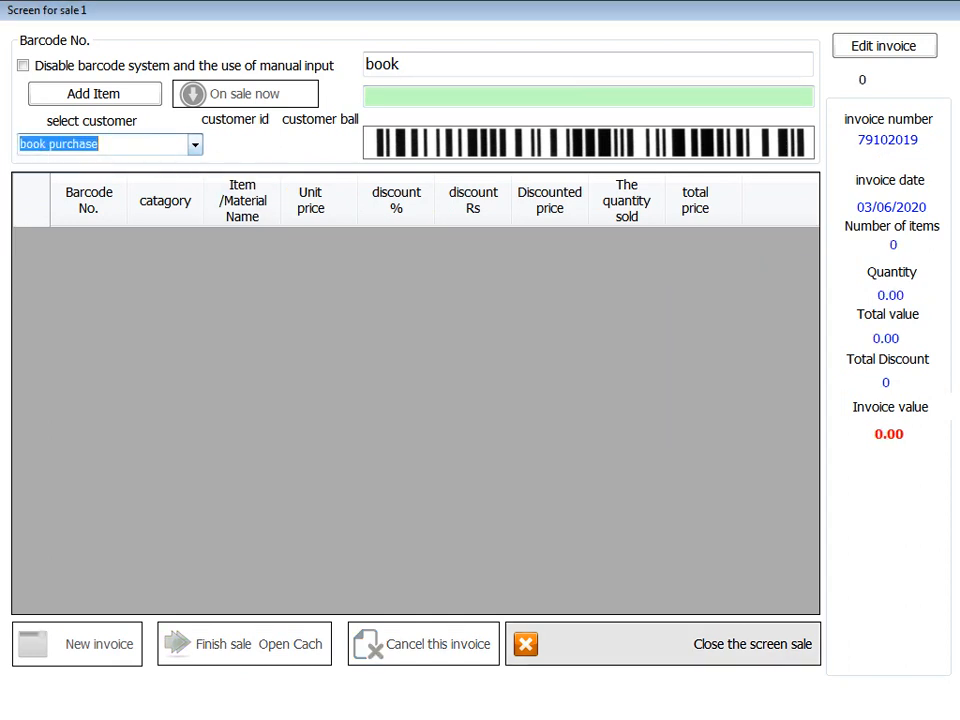
pyautogui.click(663, 644)
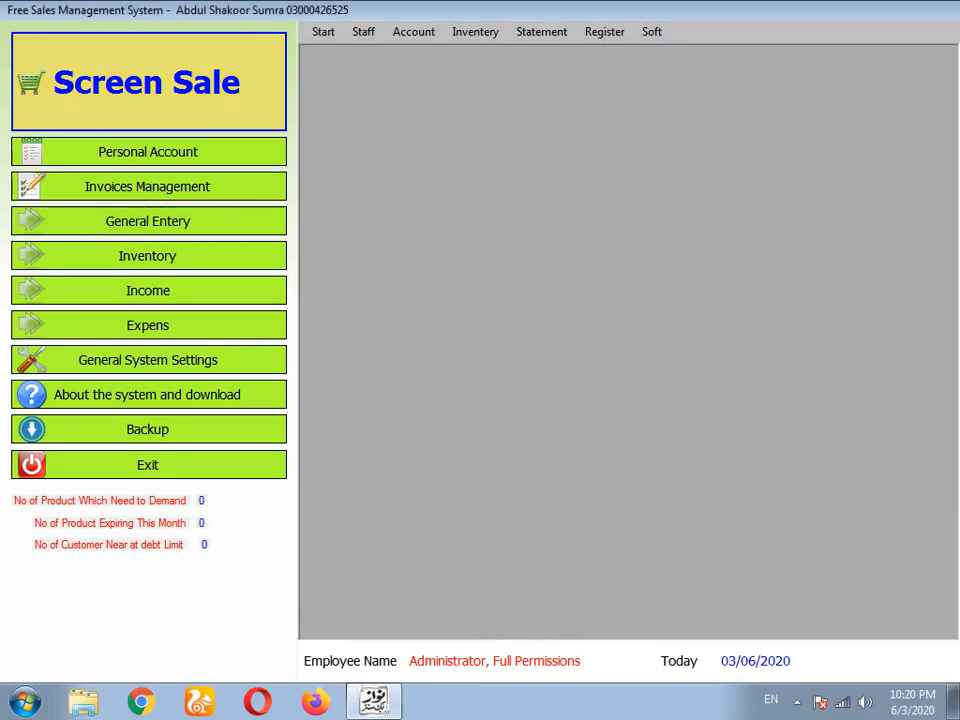
# - Start a new empty invoice on the sale screen with book purchase as customer
pyautogui.click(149, 88)
pyautogui.click(80, 644)
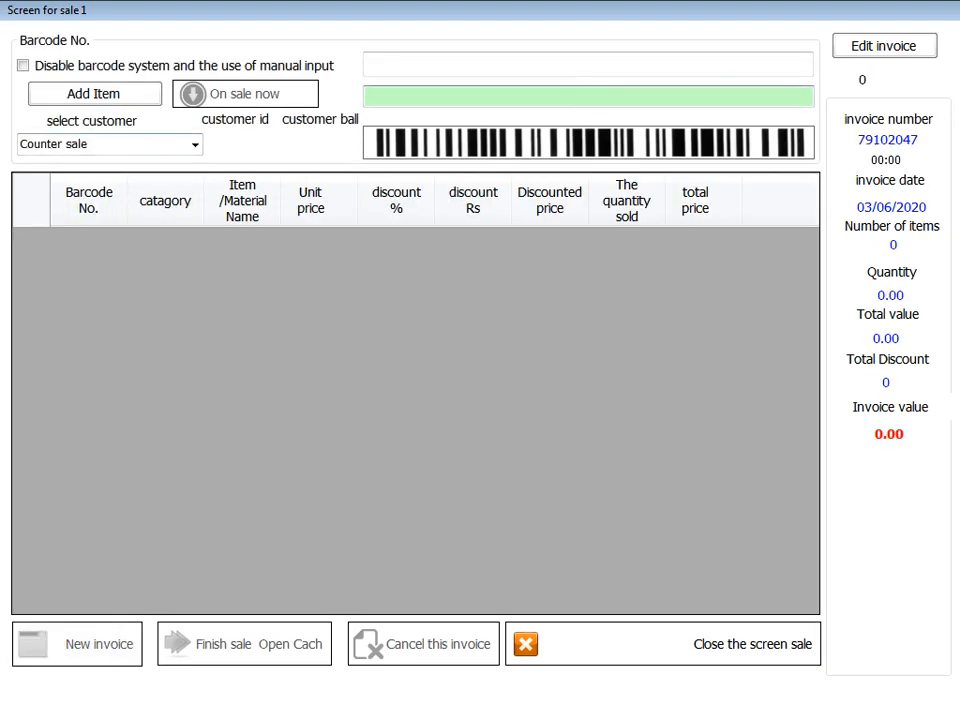
pyautogui.click(195, 145)
pyautogui.click(120, 164)
pyautogui.click(195, 145)
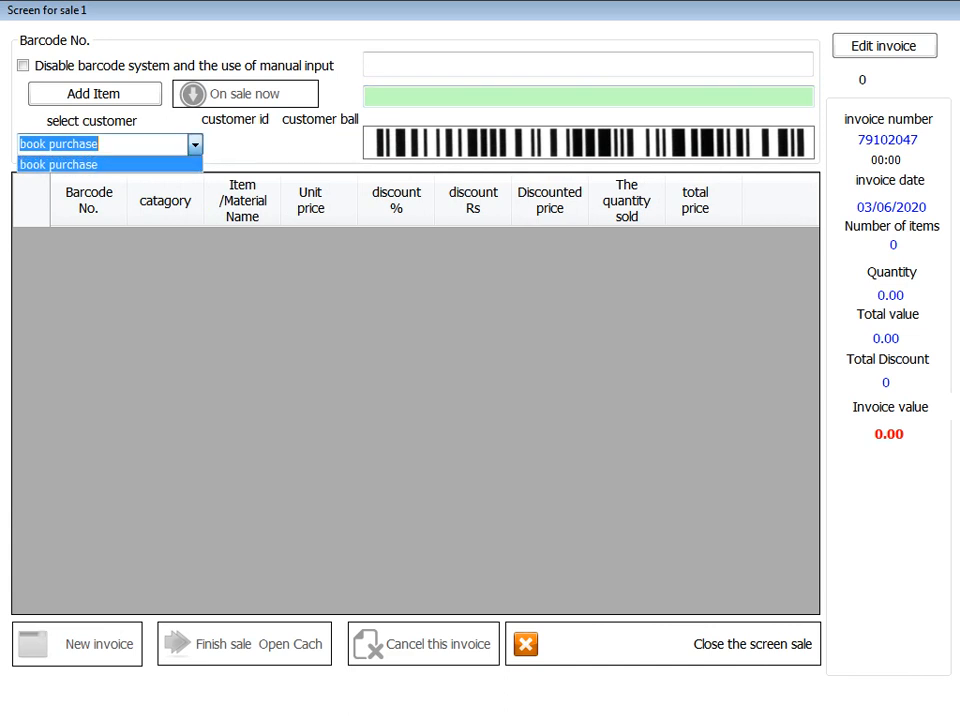
pyautogui.click(120, 164)
# - Close the sale screen and open the customer list via Statement > Customer
pyautogui.click(700, 644)
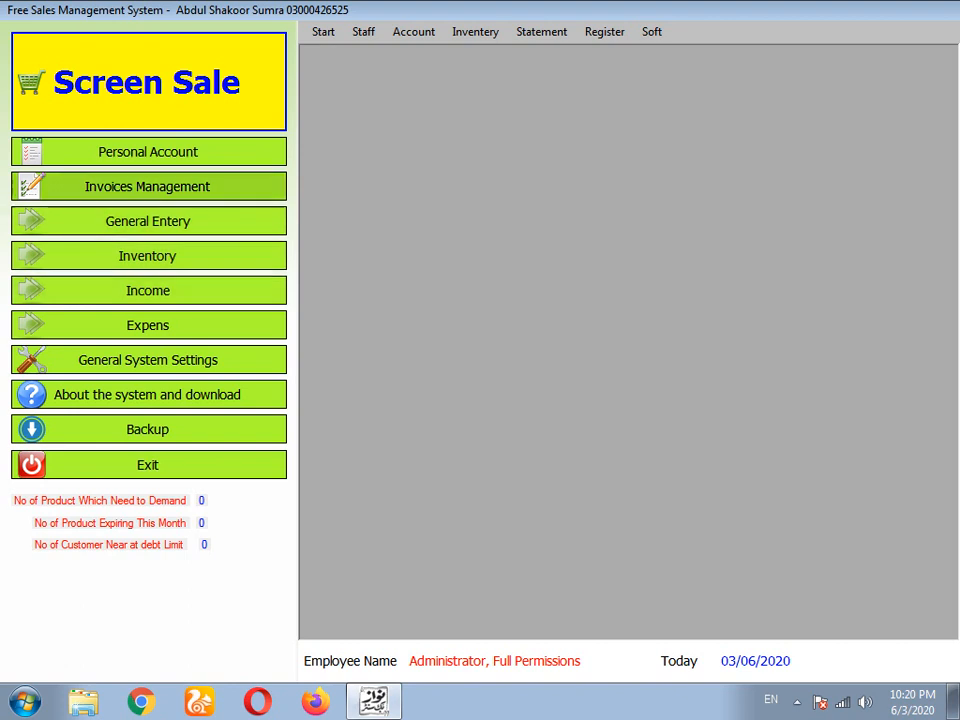
pyautogui.click(541, 31)
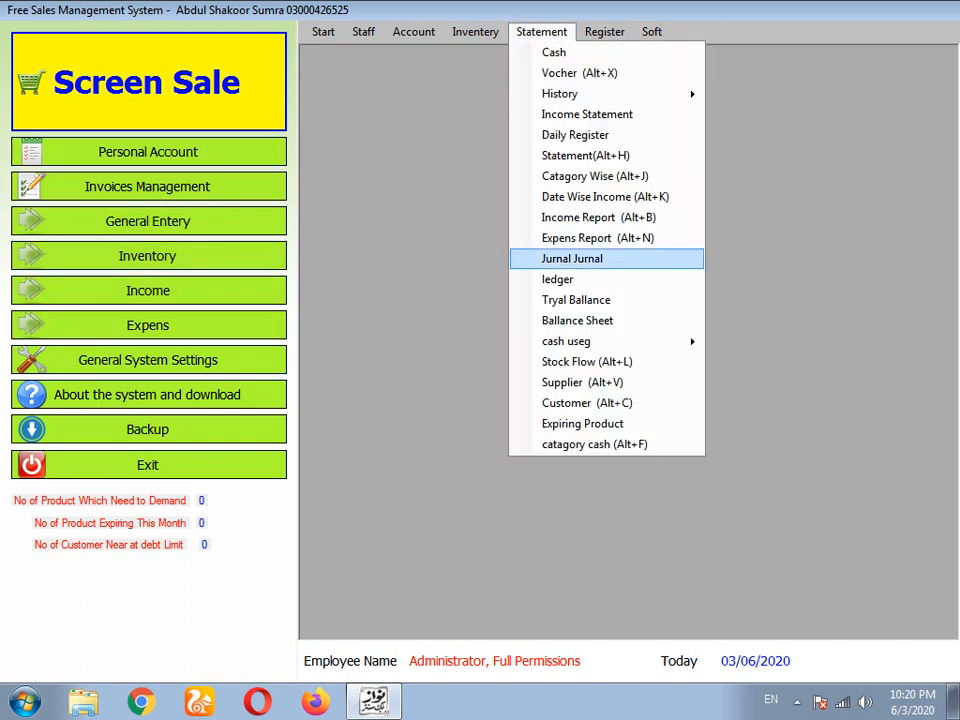
pyautogui.click(560, 403)
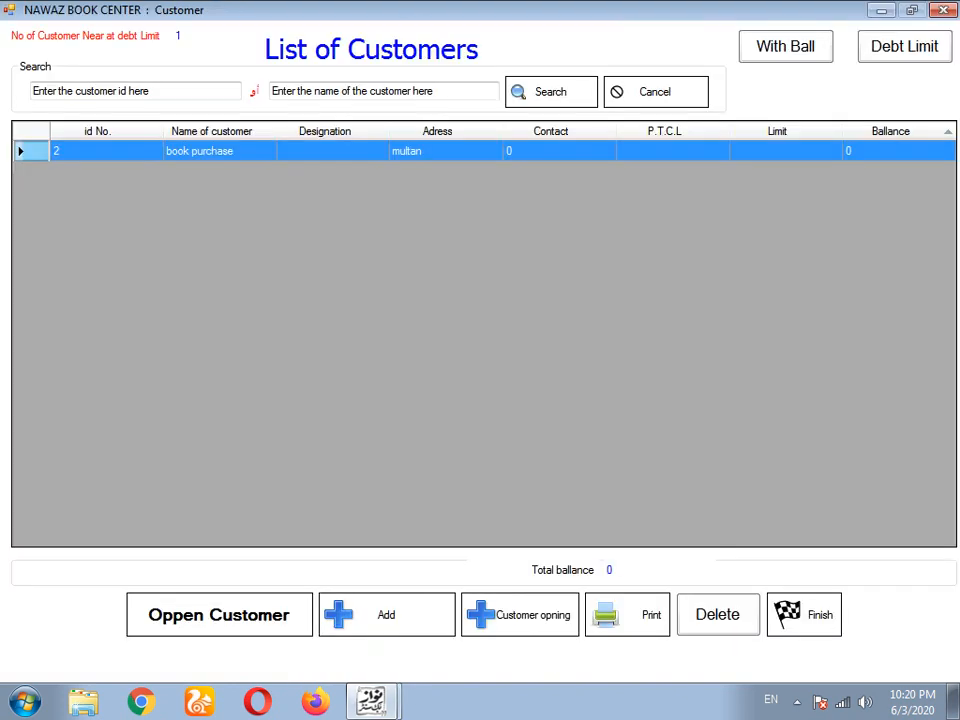
# - Add customer bp with address multan, mobile 0 and opening balance 0
pyautogui.click(386, 614)
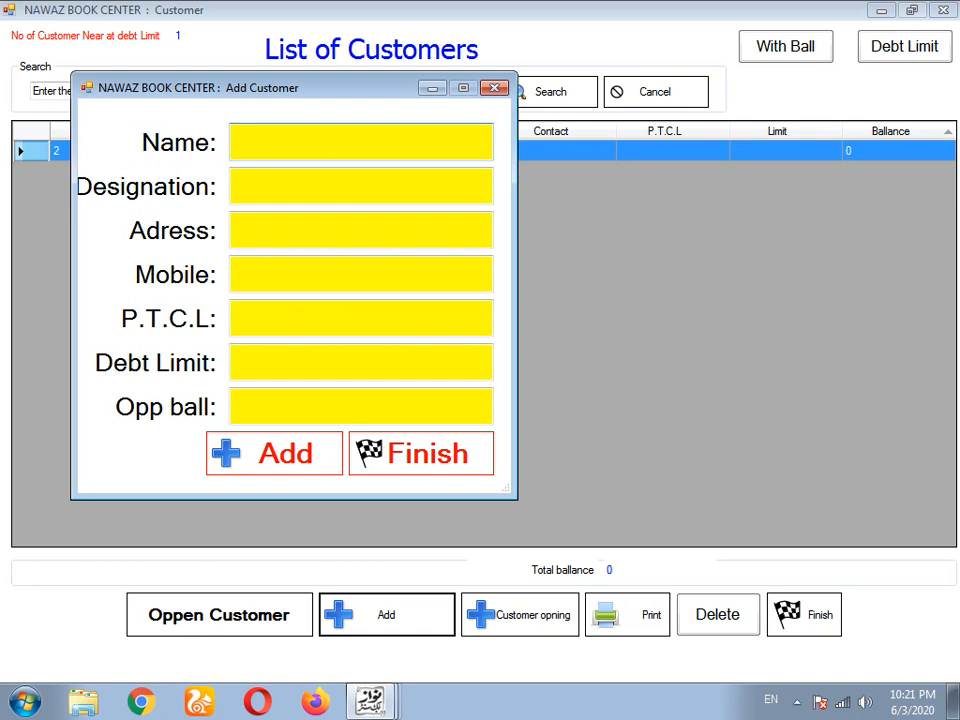
pyautogui.write('bp')
pyautogui.click(233, 186)
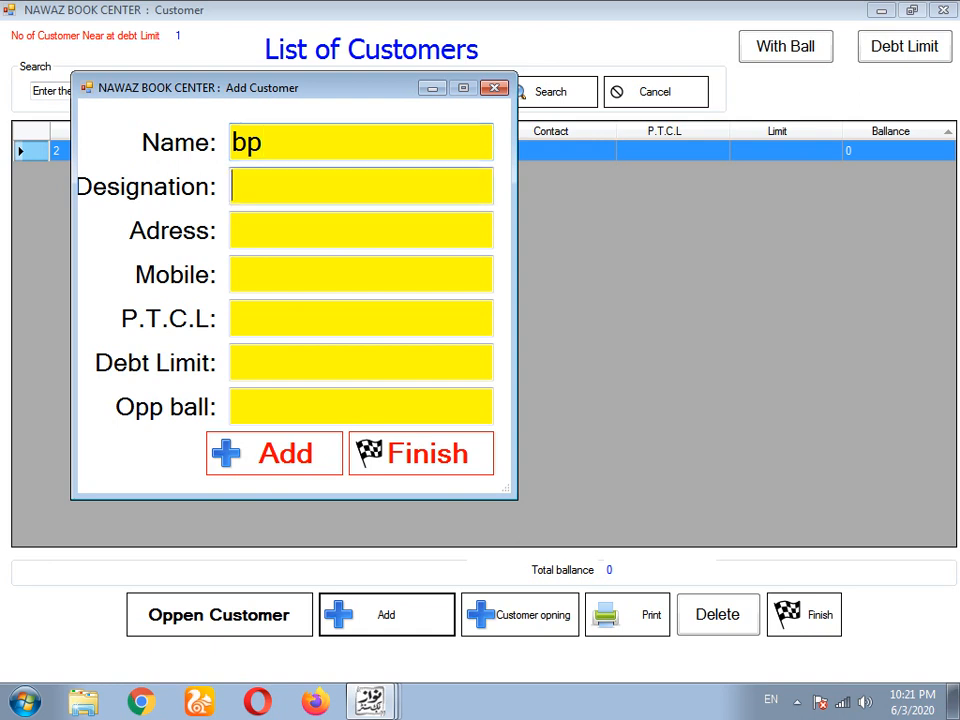
pyautogui.click(233, 230)
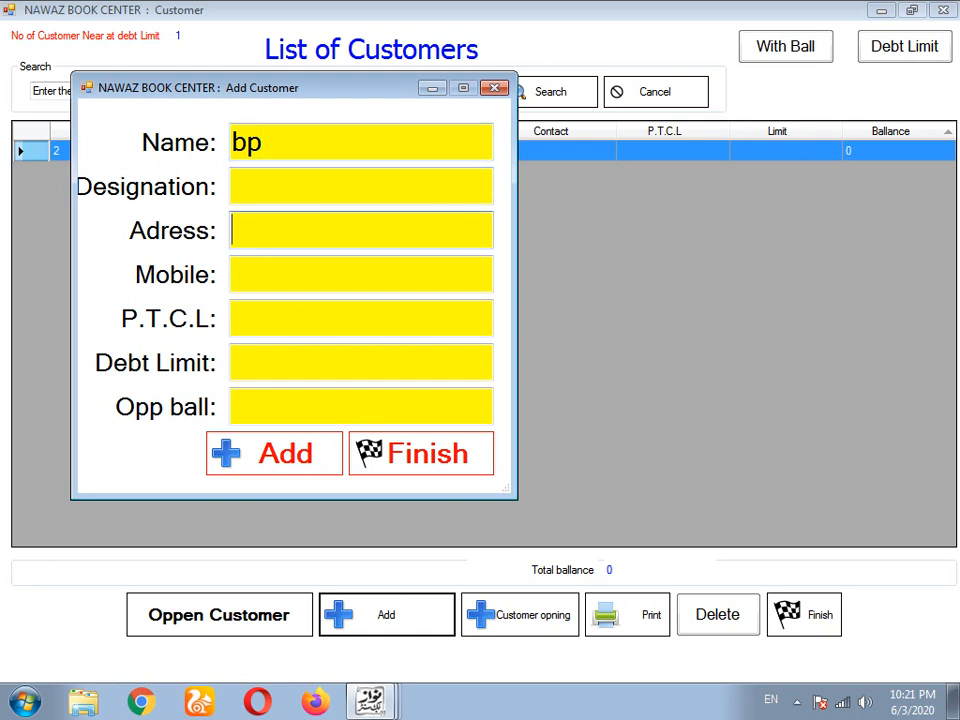
pyautogui.write('multa')
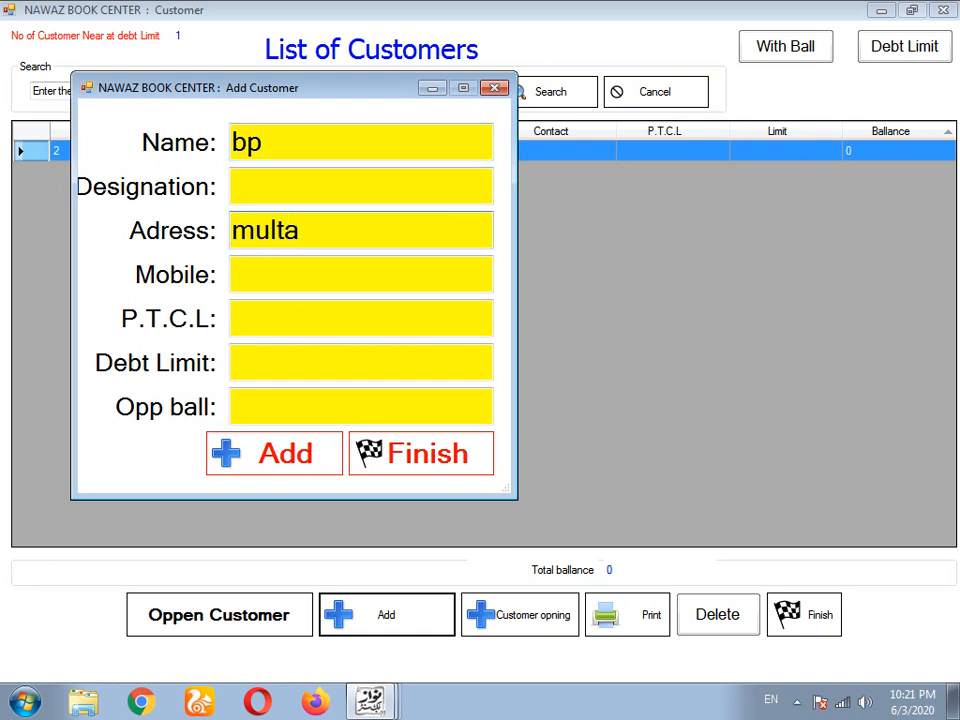
pyautogui.write('n')
pyautogui.press('Tab')
pyautogui.write('0')
pyautogui.press('Tab')
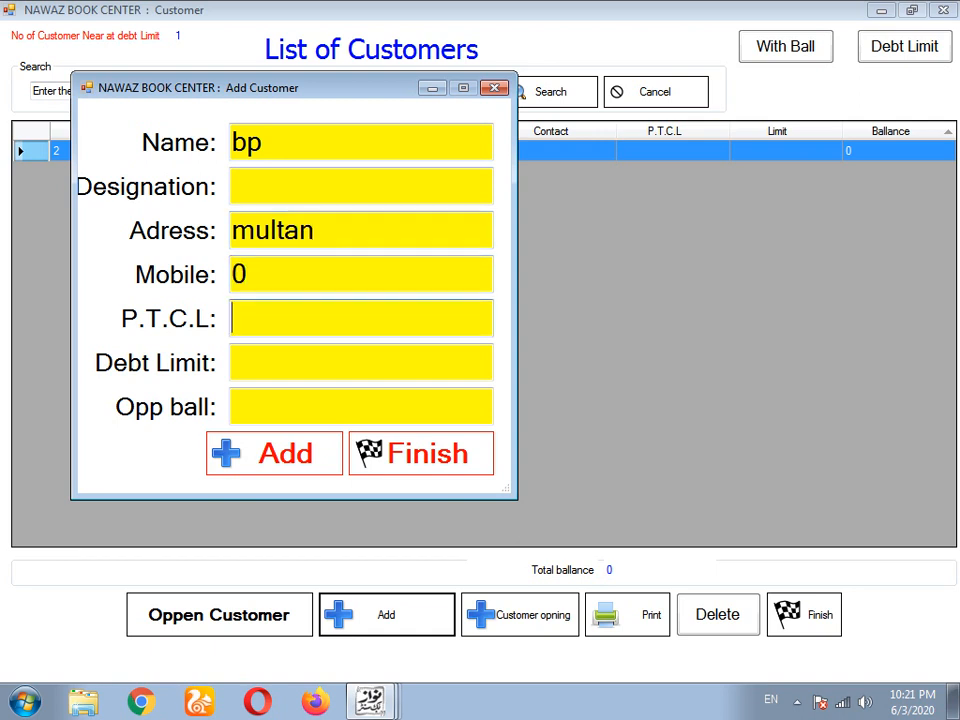
pyautogui.press('Tab')
pyautogui.press('Tab')
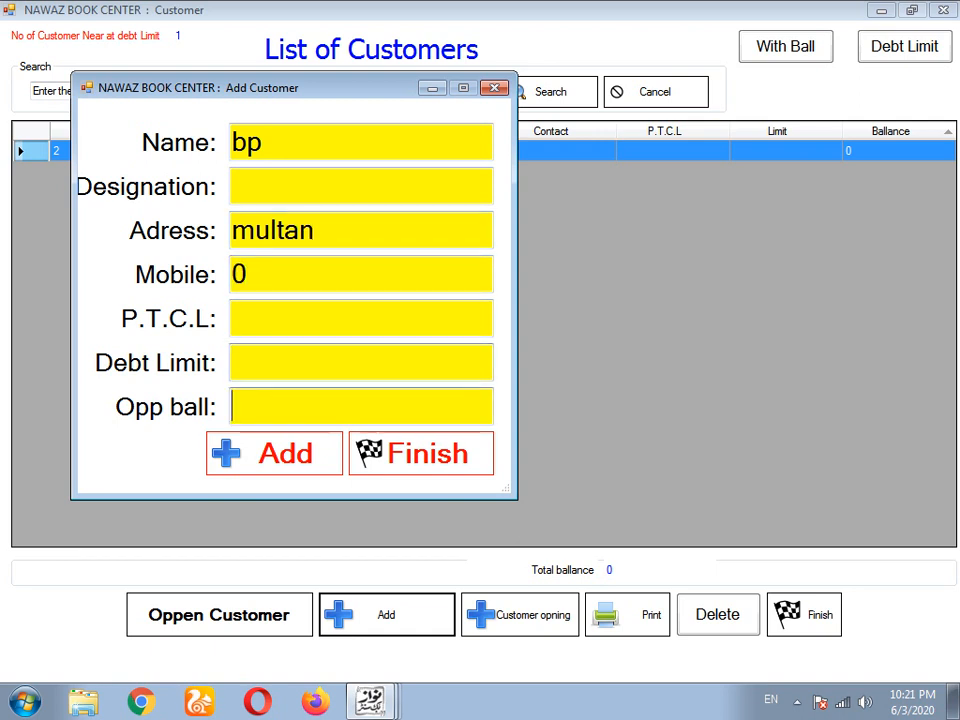
pyautogui.write('0')
pyautogui.press('Return')
pyautogui.press('Return')
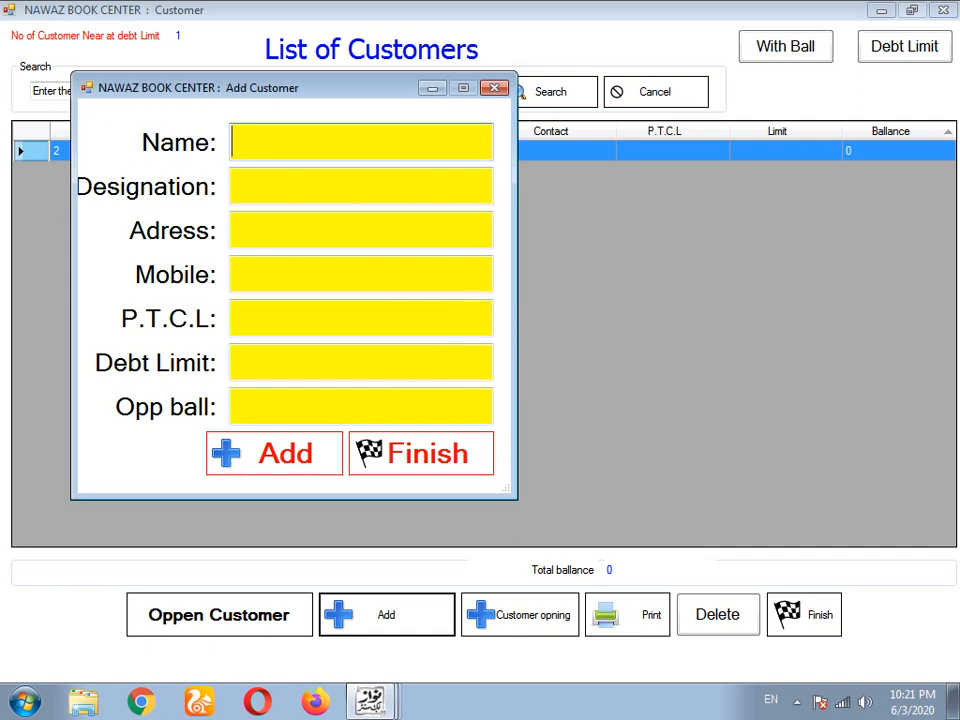
# - Close the add-customer dialog and open a fresh blank Add Customer form
pyautogui.click(421, 453)
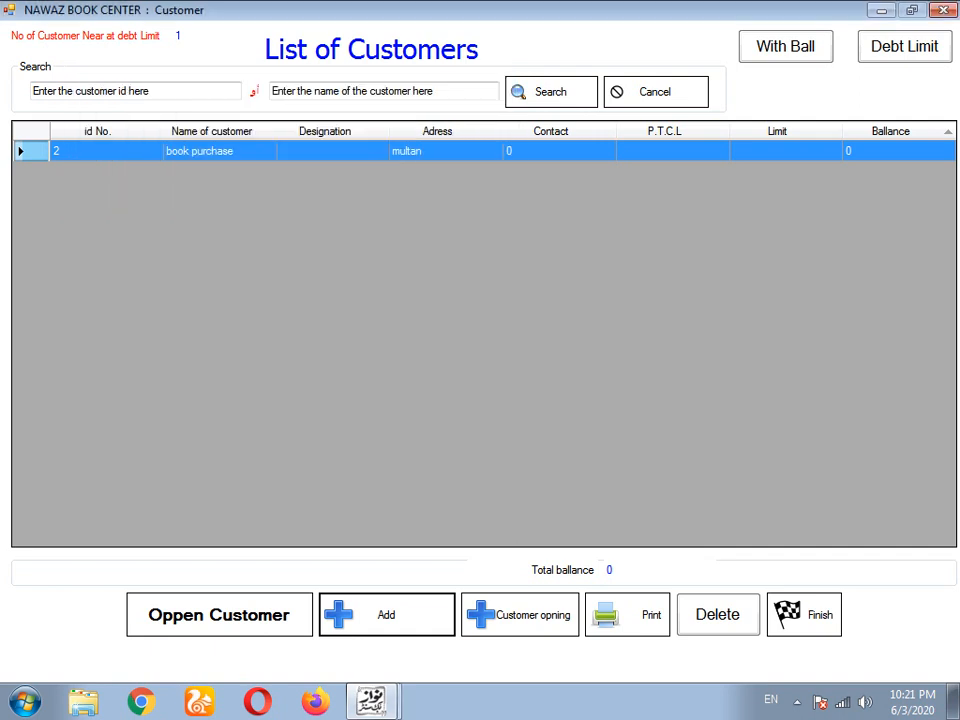
pyautogui.click(718, 615)
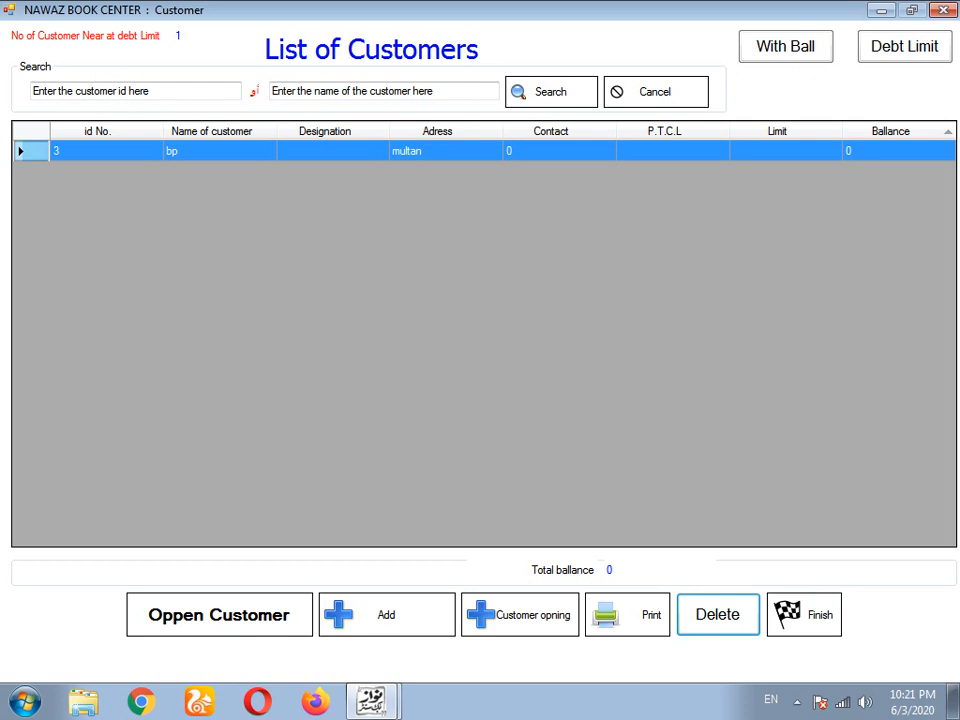
pyautogui.click(386, 614)
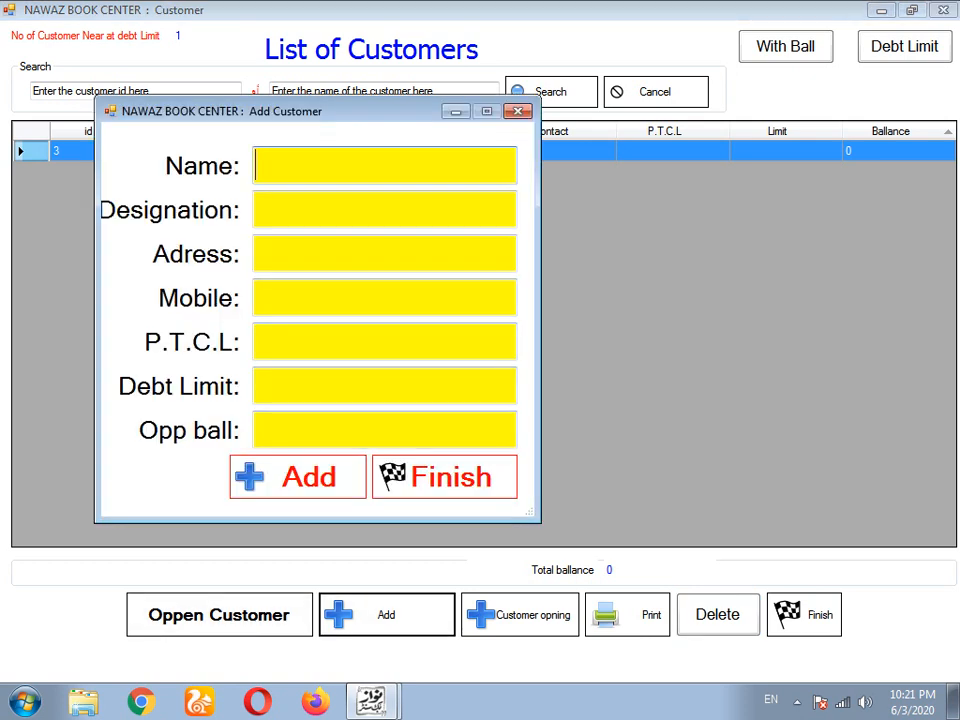
# - Discard the partial form and enter customer 'book purchaser', address multan, mobile 0, balance 0
pyautogui.write('bo')
pyautogui.click(517, 111)
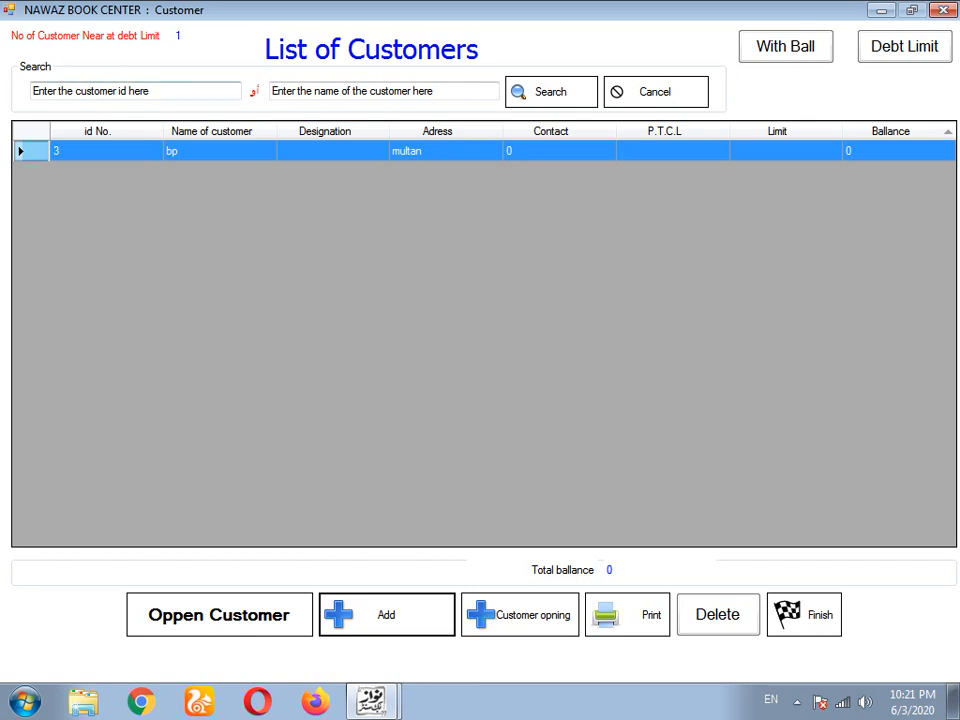
pyautogui.click(386, 614)
pyautogui.write('bo')
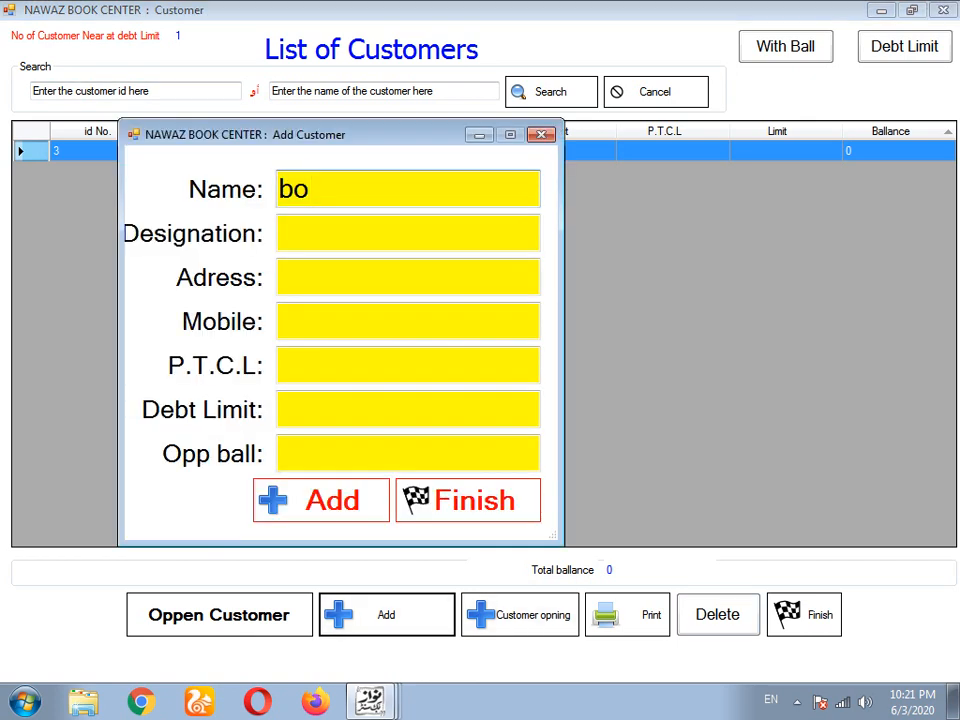
pyautogui.write('ok pu')
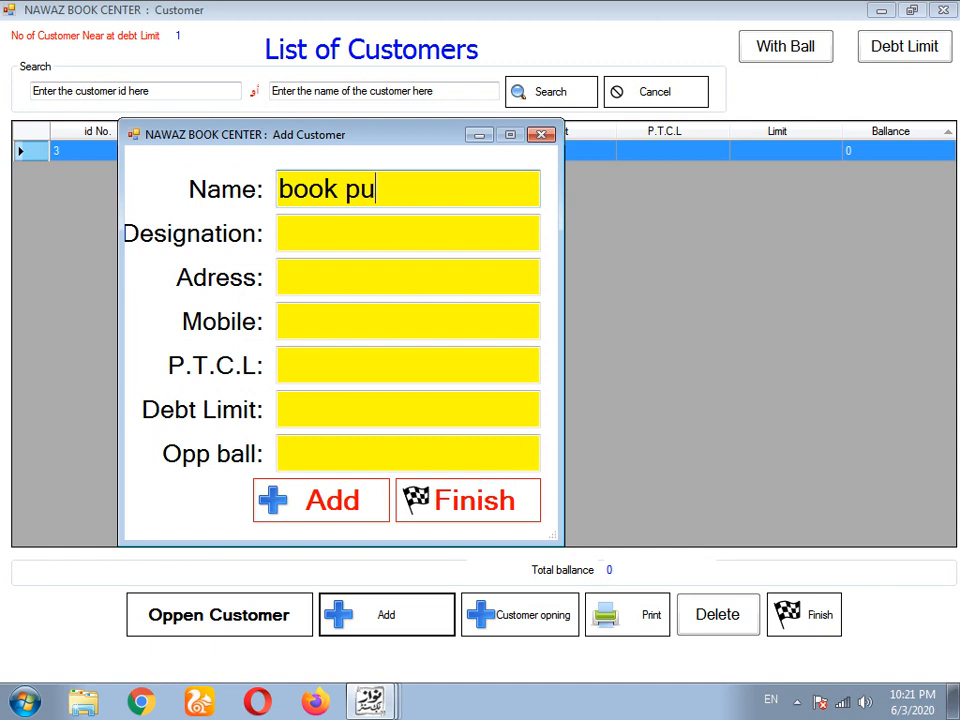
pyautogui.write('rchaser')
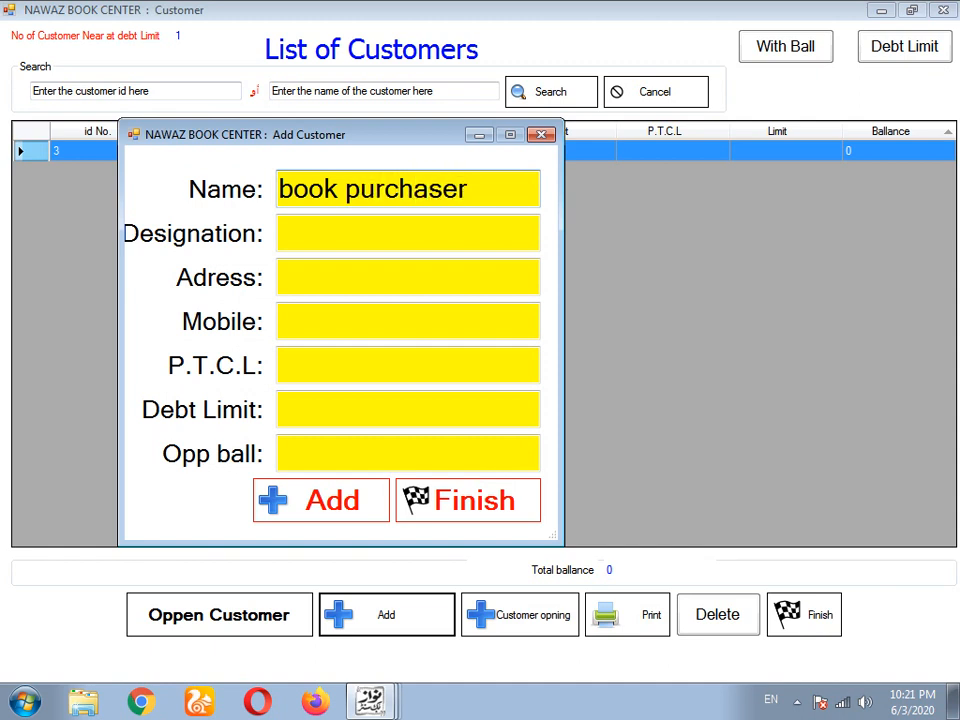
pyautogui.press('Tab')
pyautogui.press('Tab')
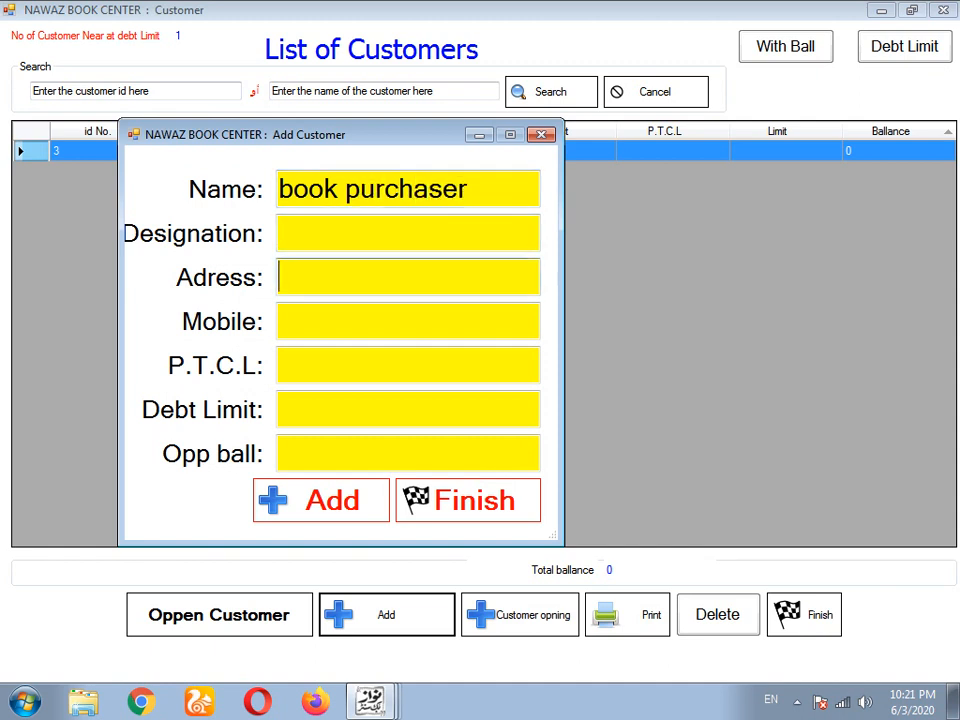
pyautogui.write('multan')
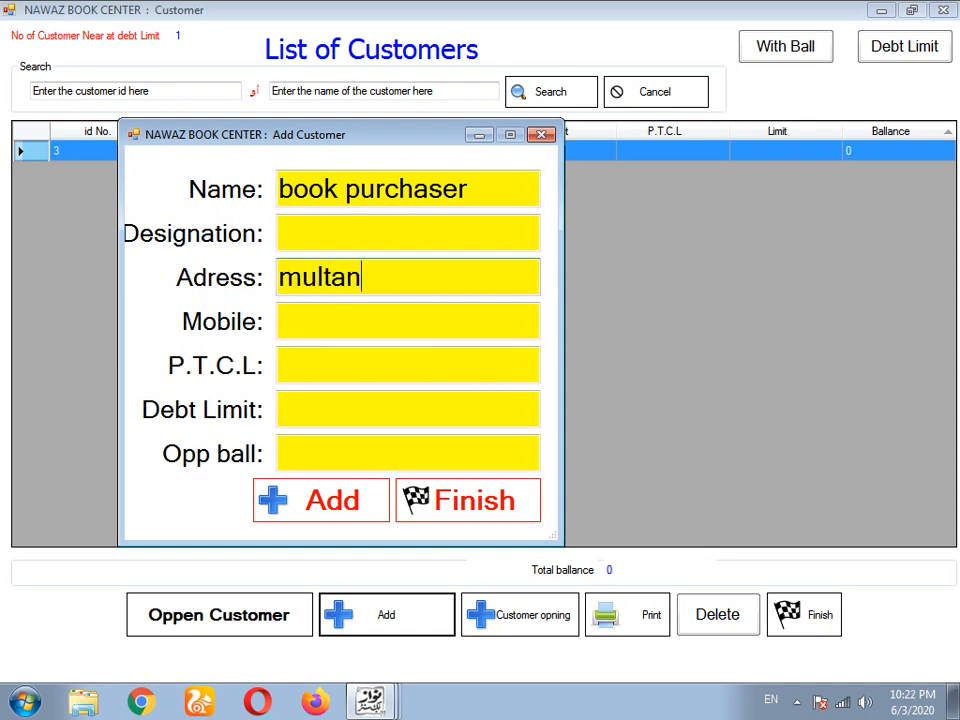
pyautogui.press('Tab')
pyautogui.write('0')
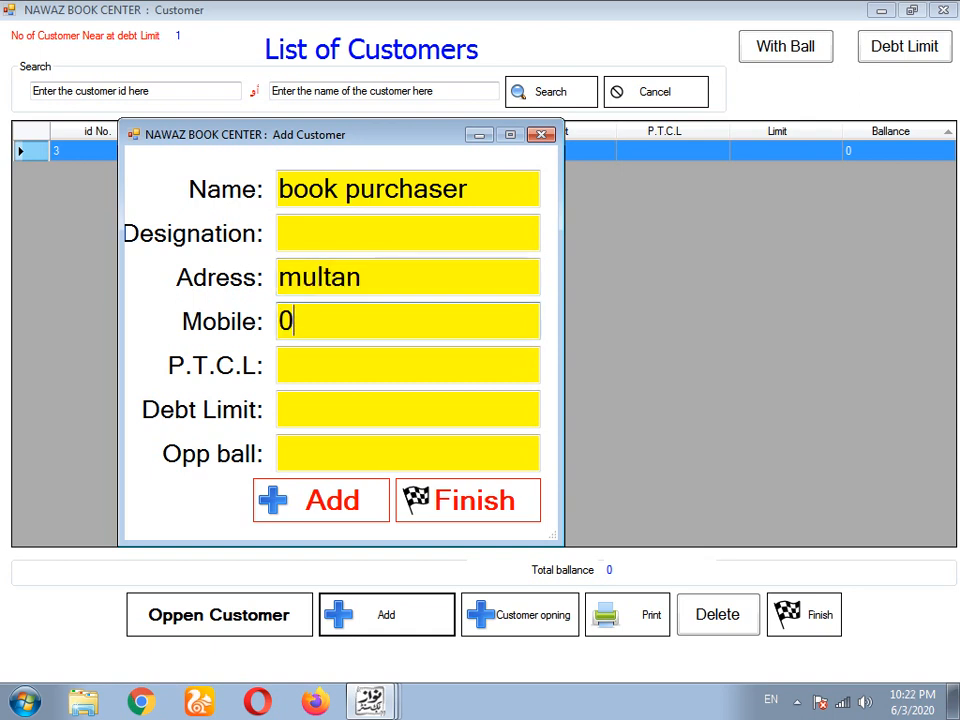
pyautogui.press('Tab')
pyautogui.press('Tab')
pyautogui.press('Tab')
pyautogui.write('0')
# - Save the new customer and close the Add Customer form
pyautogui.press('Return')
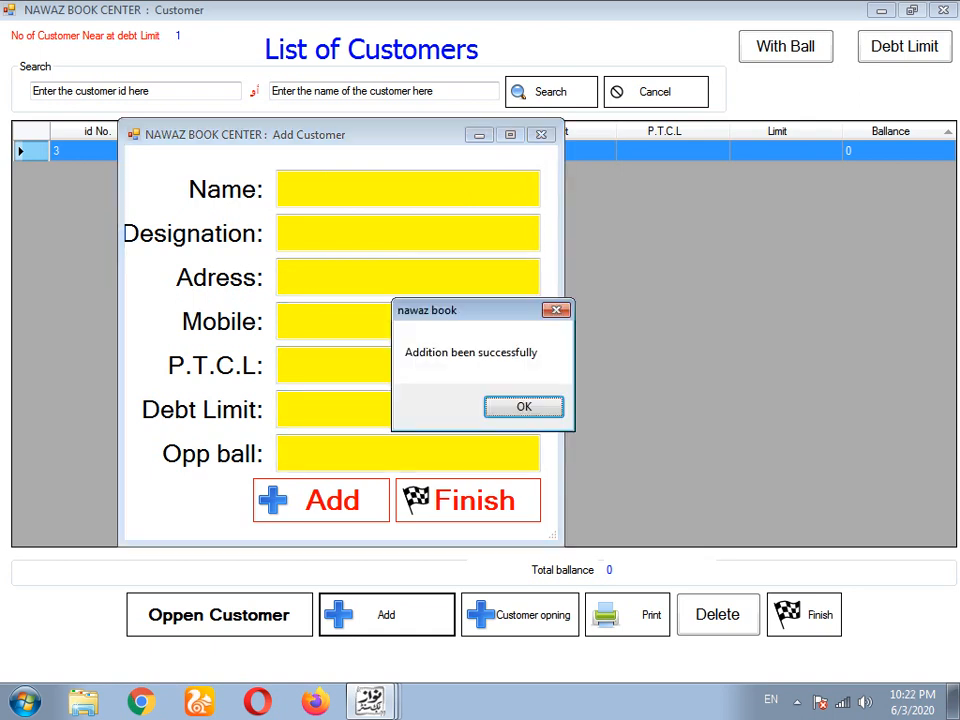
pyautogui.press('Return')
pyautogui.click(541, 134)
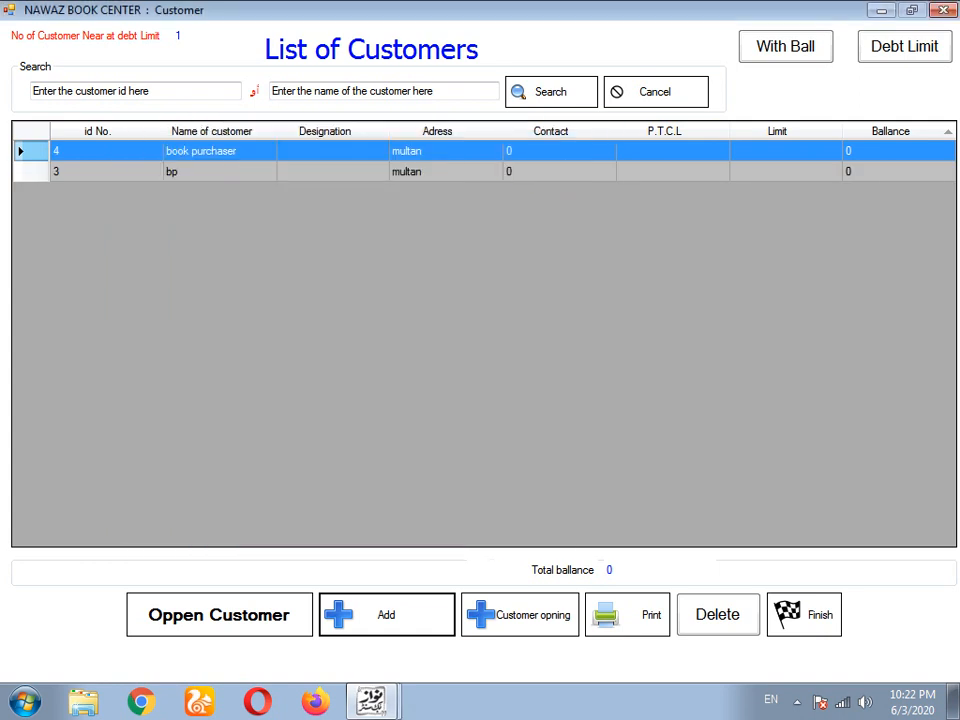
# - Start new invoice 79102209 on the sales screen and set its customer to bp
pyautogui.click(804, 615)
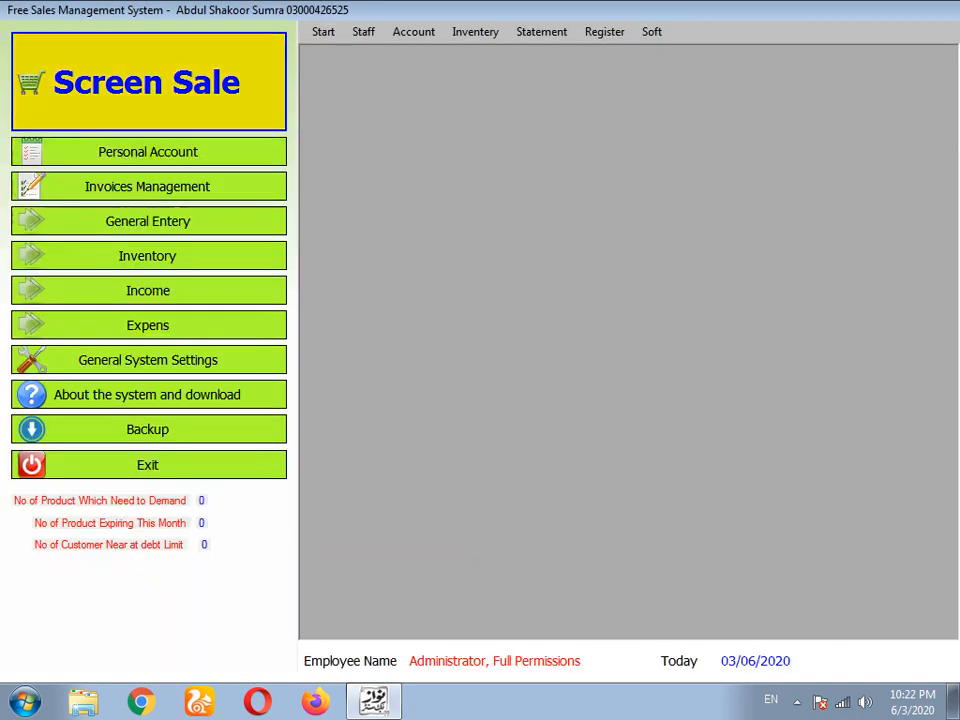
pyautogui.click(148, 82)
pyautogui.click(78, 644)
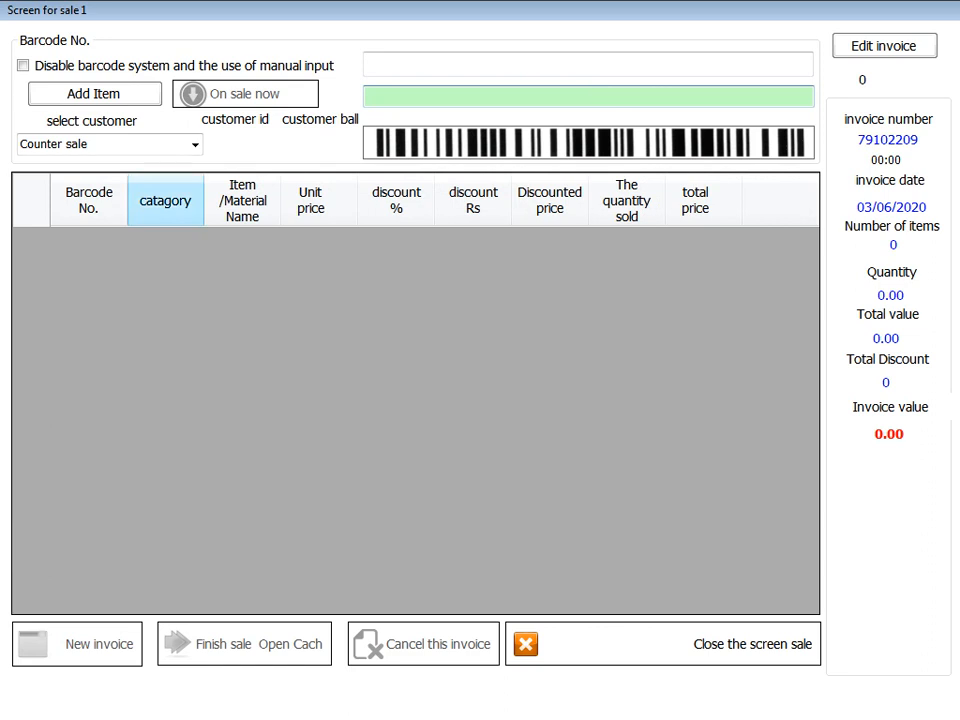
pyautogui.click(195, 145)
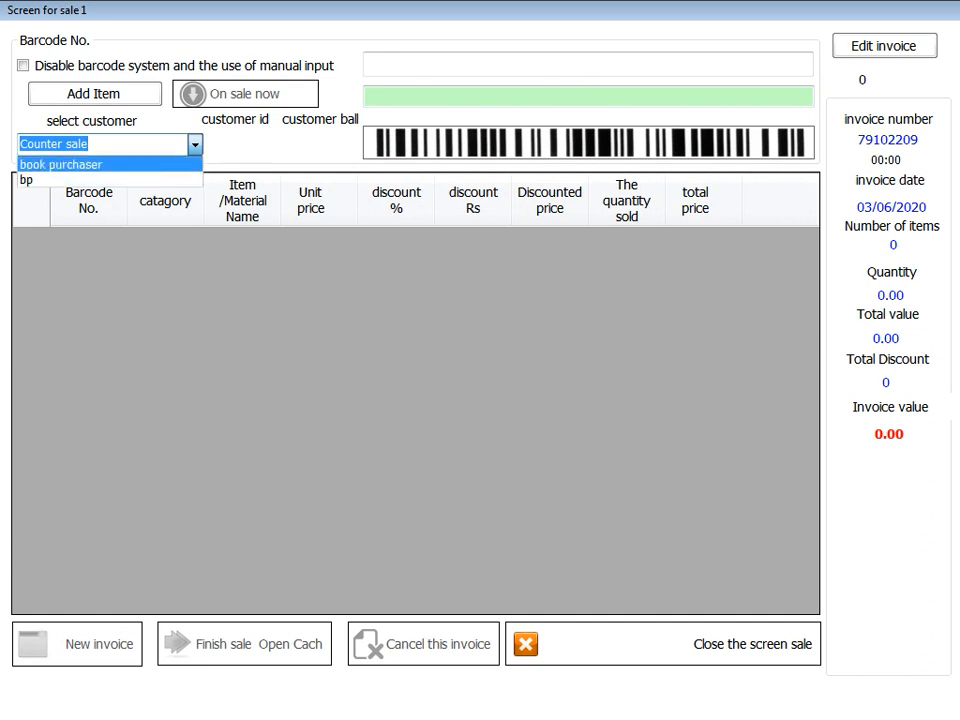
pyautogui.click(61, 165)
pyautogui.click(195, 145)
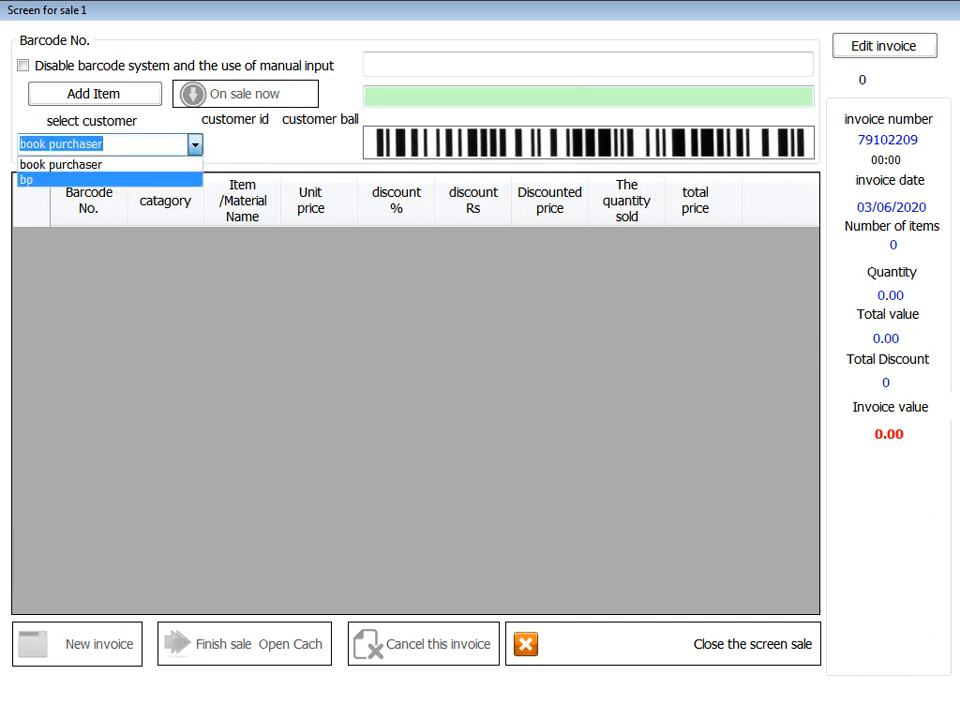
pyautogui.click(60, 180)
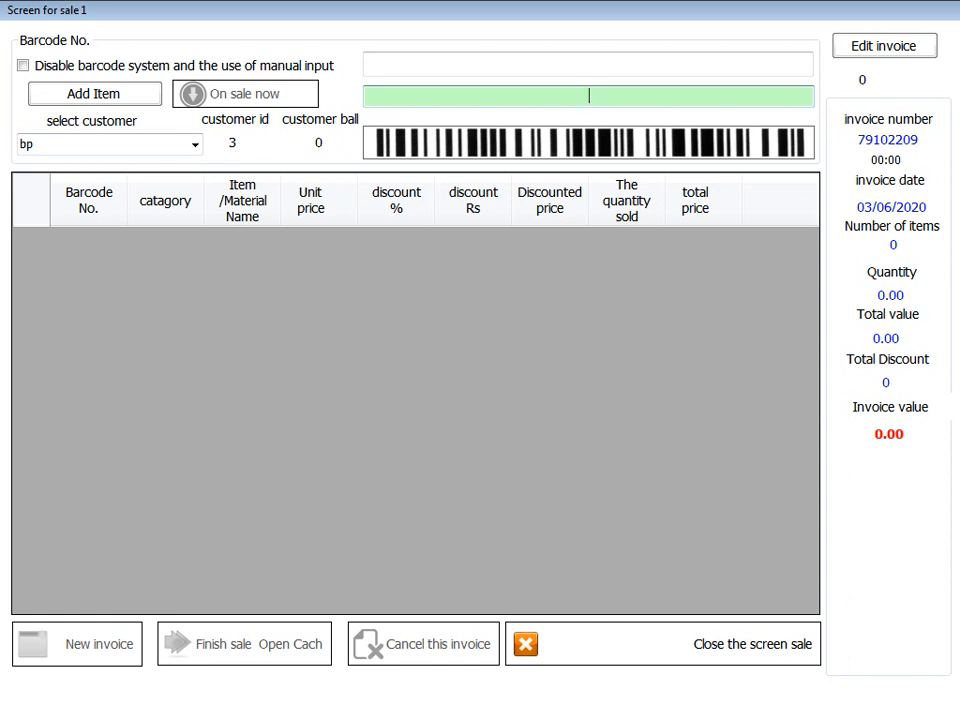
# - Add book 100801 via the Barcode suggestion for 'b', then finish the sale
pyautogui.click(370, 64)
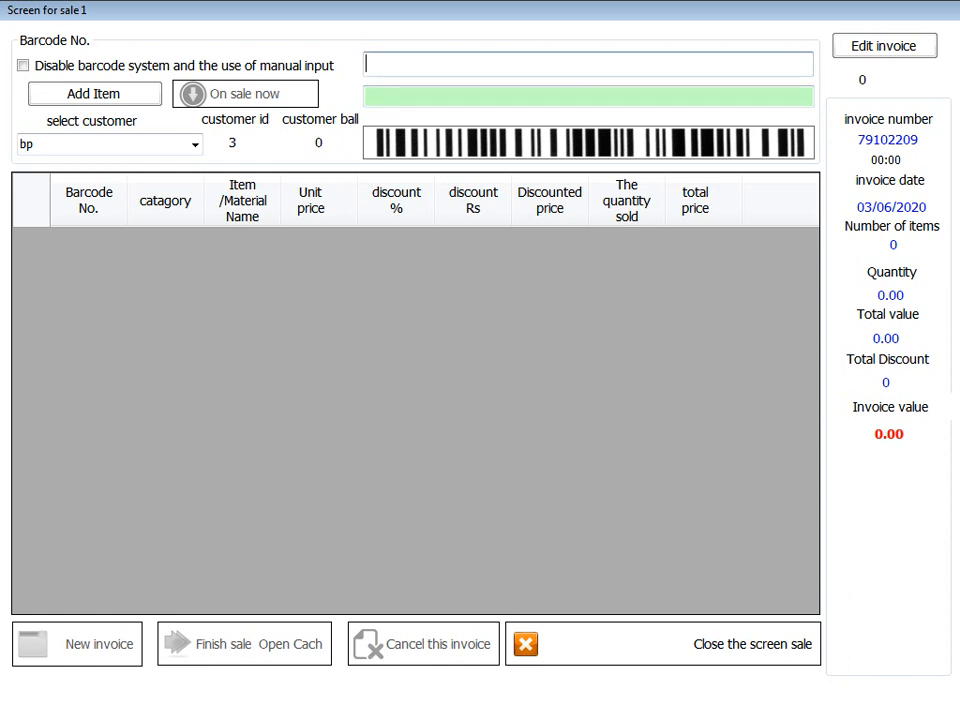
pyautogui.write('b')
pyautogui.press('Down')
pyautogui.press('Return')
pyautogui.press('Return')
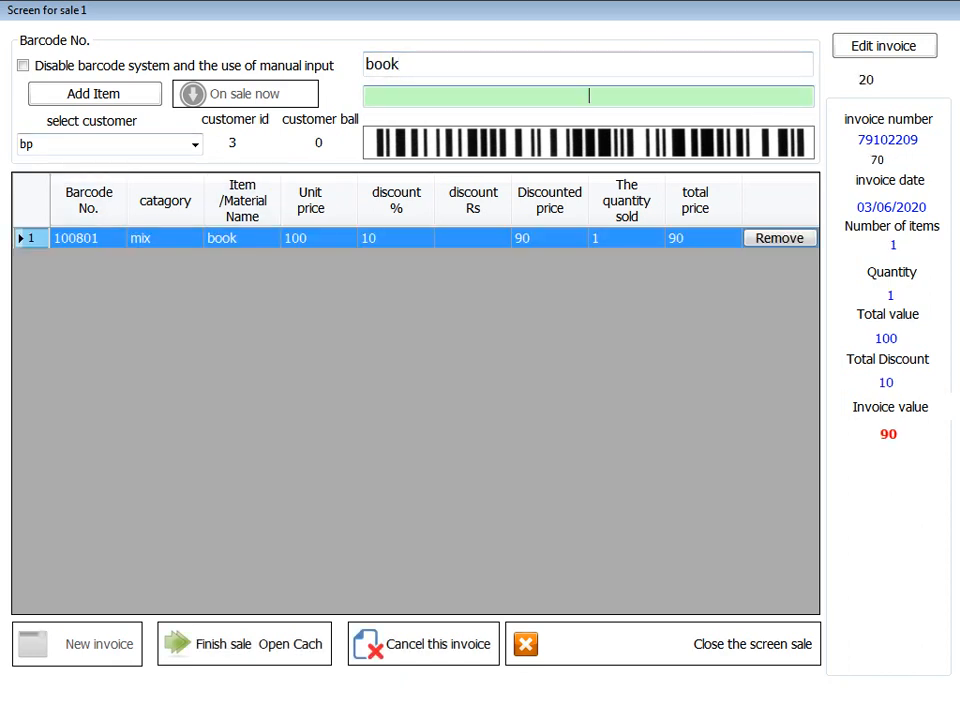
pyautogui.click(243, 643)
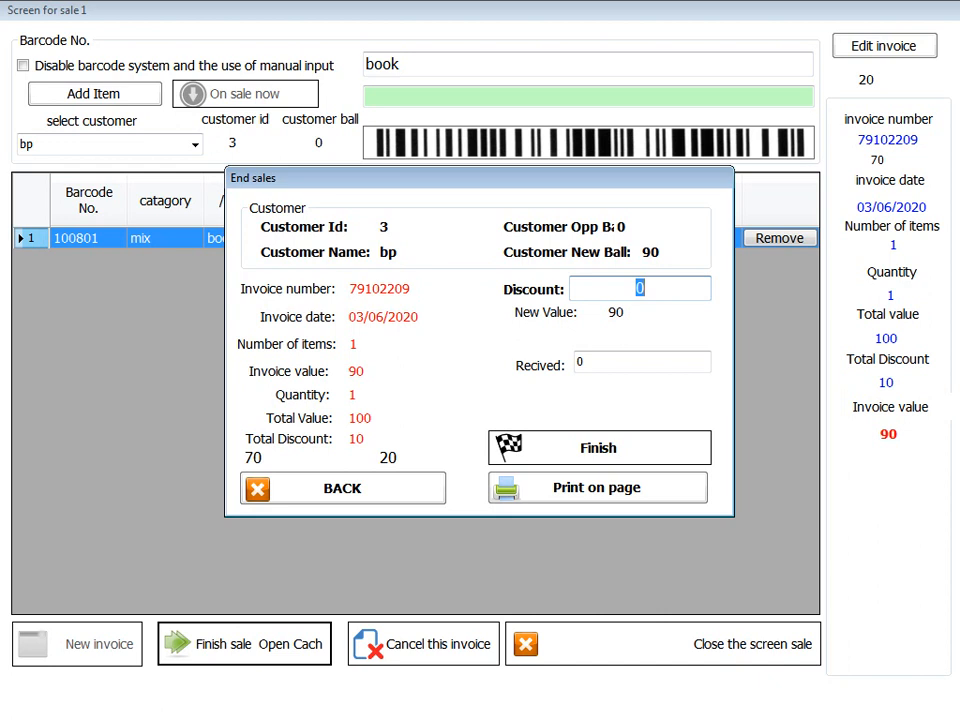
# - Apply an extra discount of 10 and record 40 as the amount received
pyautogui.write('10')
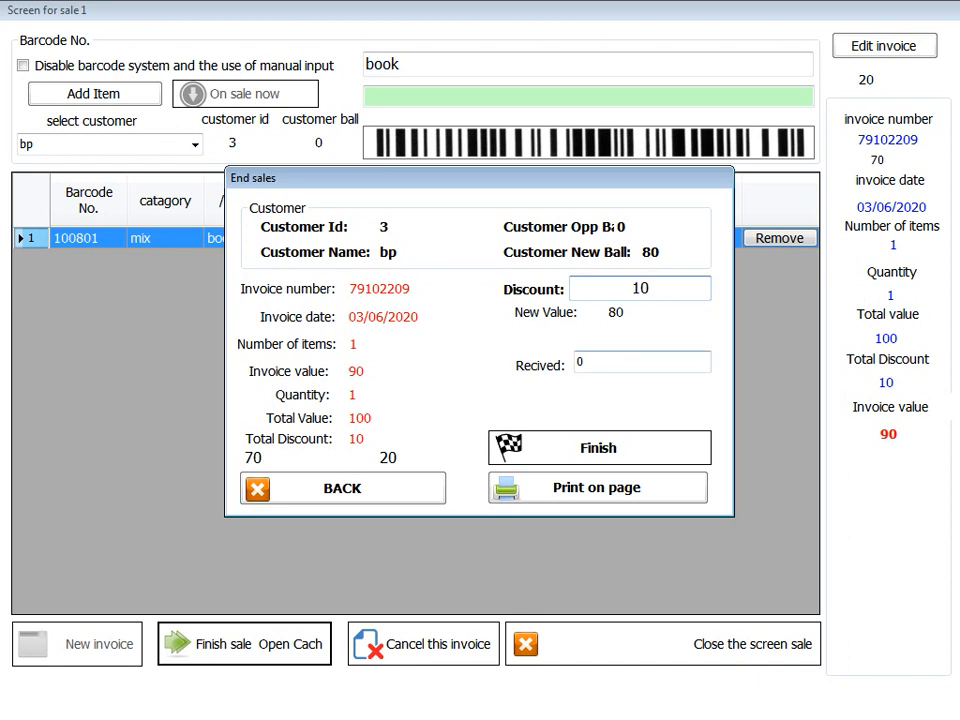
pyautogui.press('Tab')
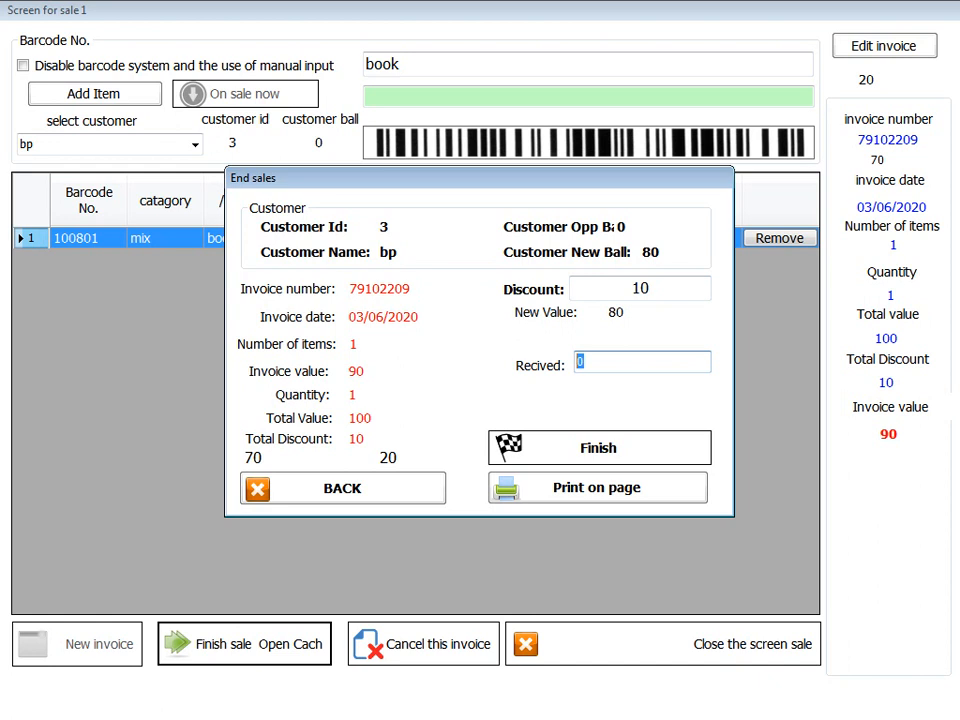
pyautogui.write('40')
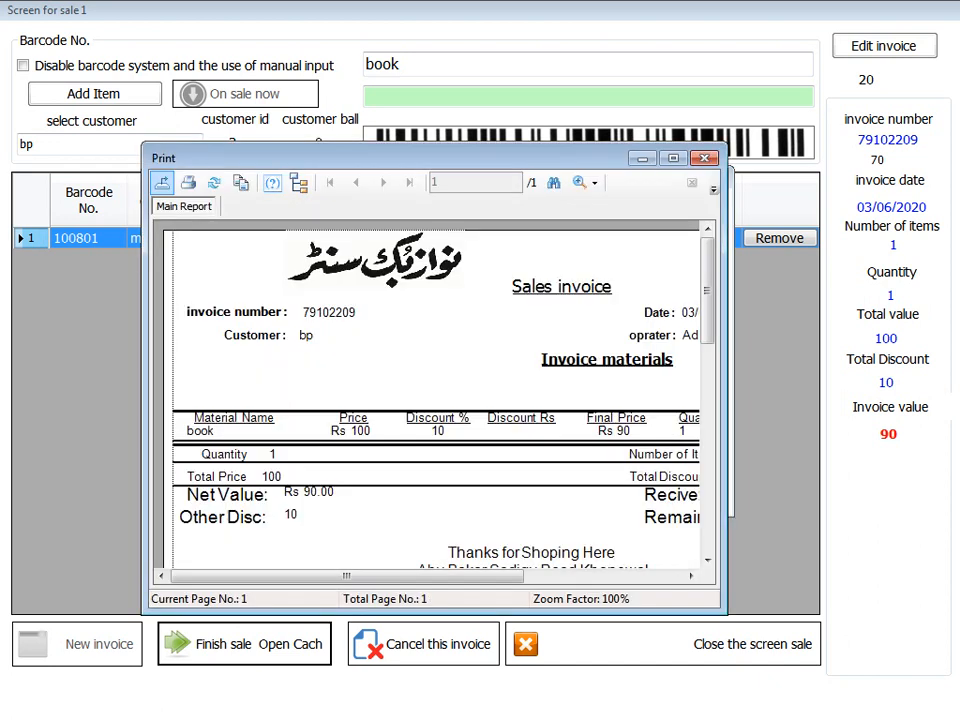
# - Scroll through the print preview of invoice 79102209, then close it
pyautogui.moveTo(347, 576)
pyautogui.mouseDown()
pyautogui.moveTo(505, 576)
pyautogui.moveTo(347, 576)
pyautogui.mouseUp()
pyautogui.scroll(-3, 435, 390)
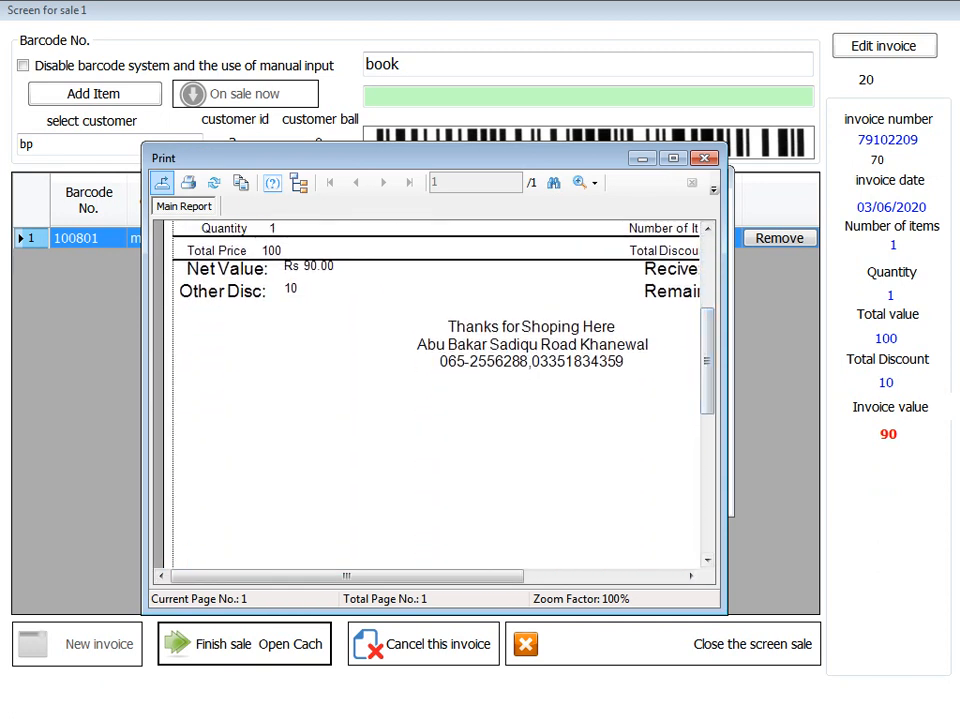
pyautogui.moveTo(347, 576); pyautogui.dragTo(499, 576)
pyautogui.click(575, 288)
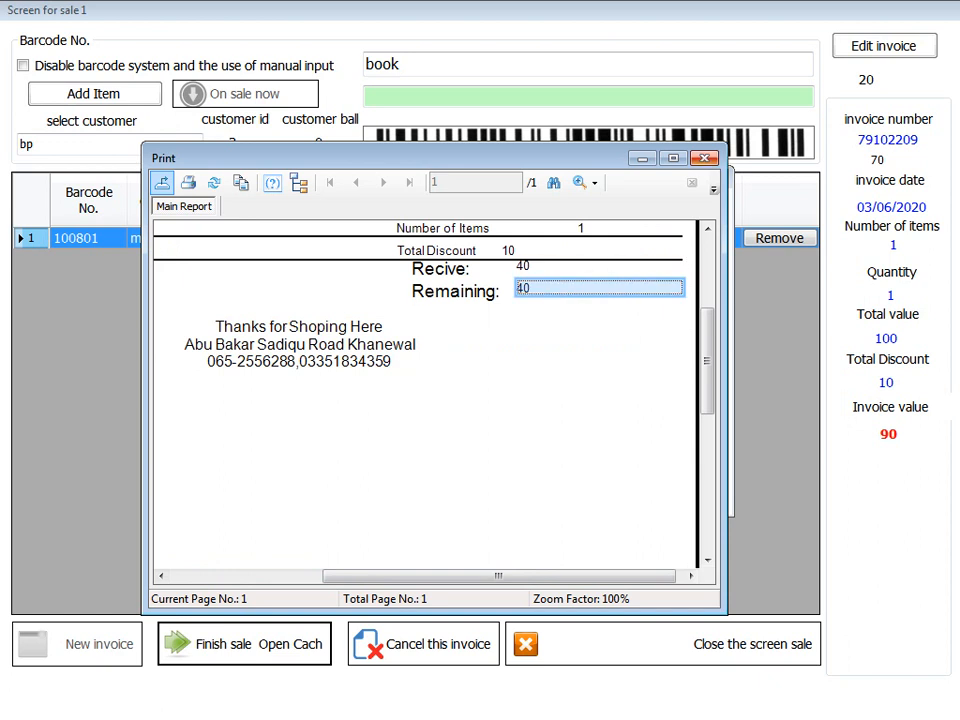
pyautogui.click(704, 158)
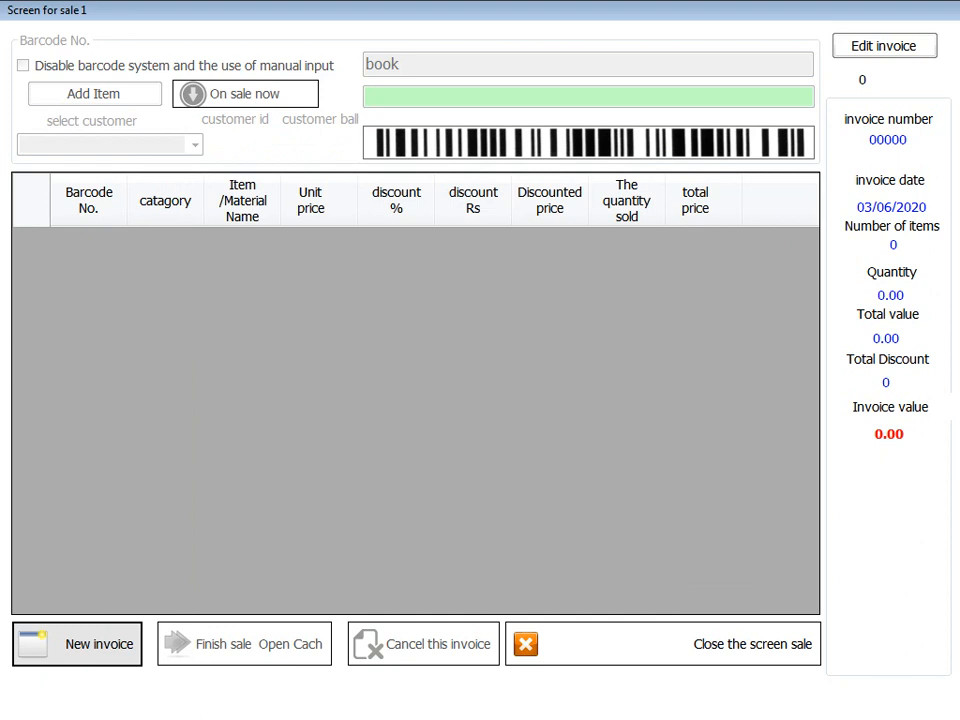
# - Start new invoice 79112337 and delete the leftover 'book' from the Barcode field
pyautogui.click(78, 643)
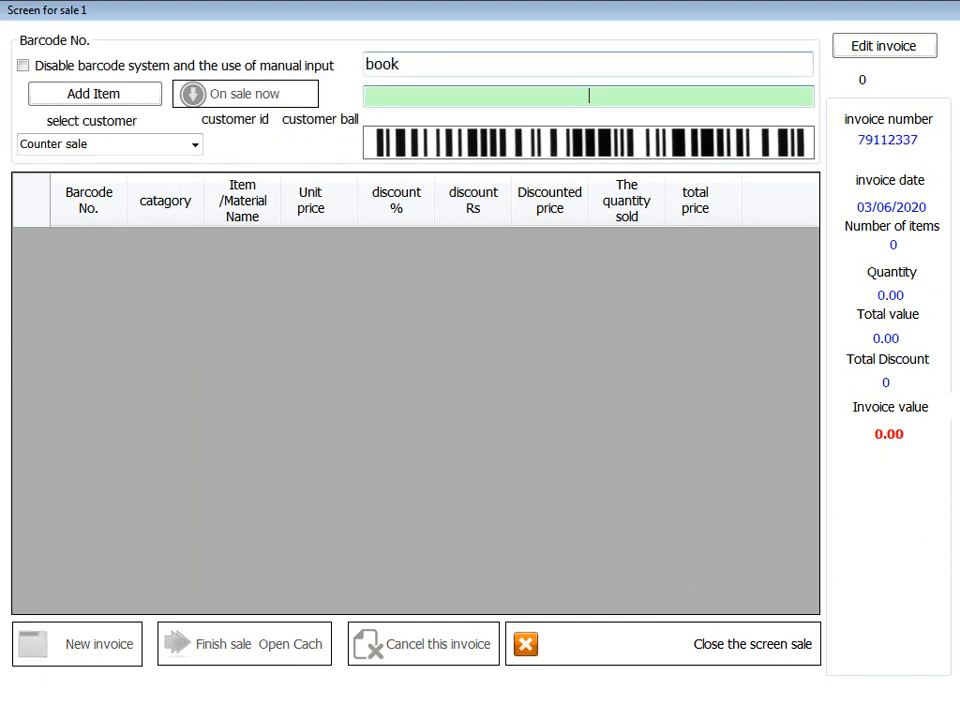
pyautogui.click(401, 64)
pyautogui.moveTo(401, 64); pyautogui.dragTo(325, 66)
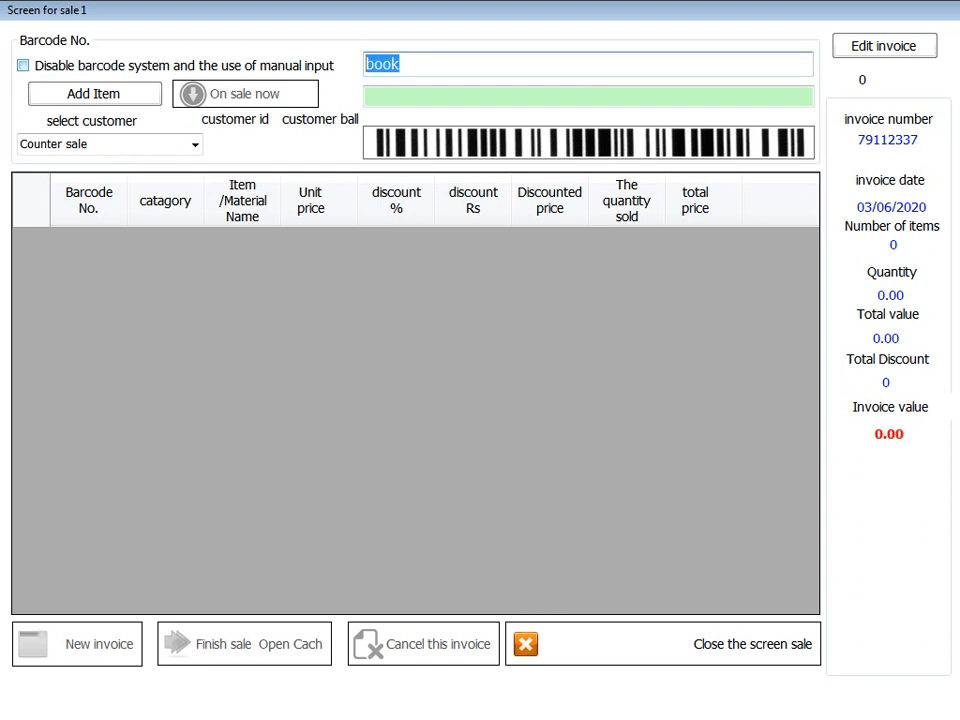
pyautogui.click(402, 64)
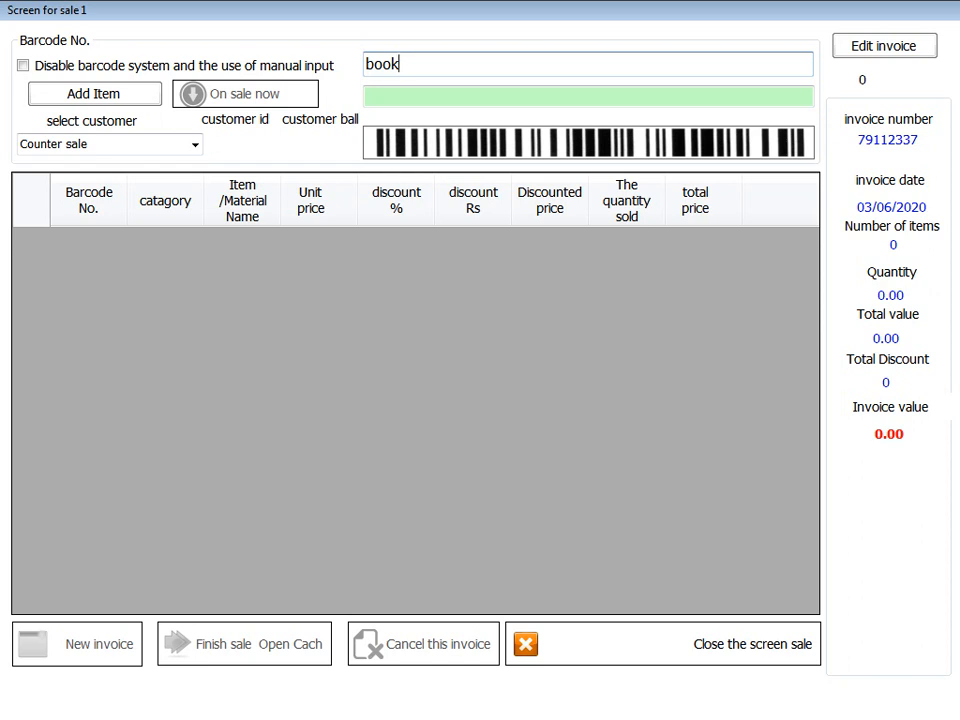
pyautogui.hotkey('shift', 'Left')
pyautogui.hotkey('shift', 'Left')
pyautogui.hotkey('shift', 'Left')
pyautogui.hotkey('shift', 'Left')
pyautogui.moveTo(366, 64)
pyautogui.mouseDown()
pyautogui.moveTo(400, 64)
pyautogui.moveTo(366, 64)
pyautogui.mouseUp()
pyautogui.press('BackSpace')
# - Clear the stray letters from the Barcode field and open the item selection list
pyautogui.write('k')
pyautogui.press('BackSpace')
pyautogui.write('b')
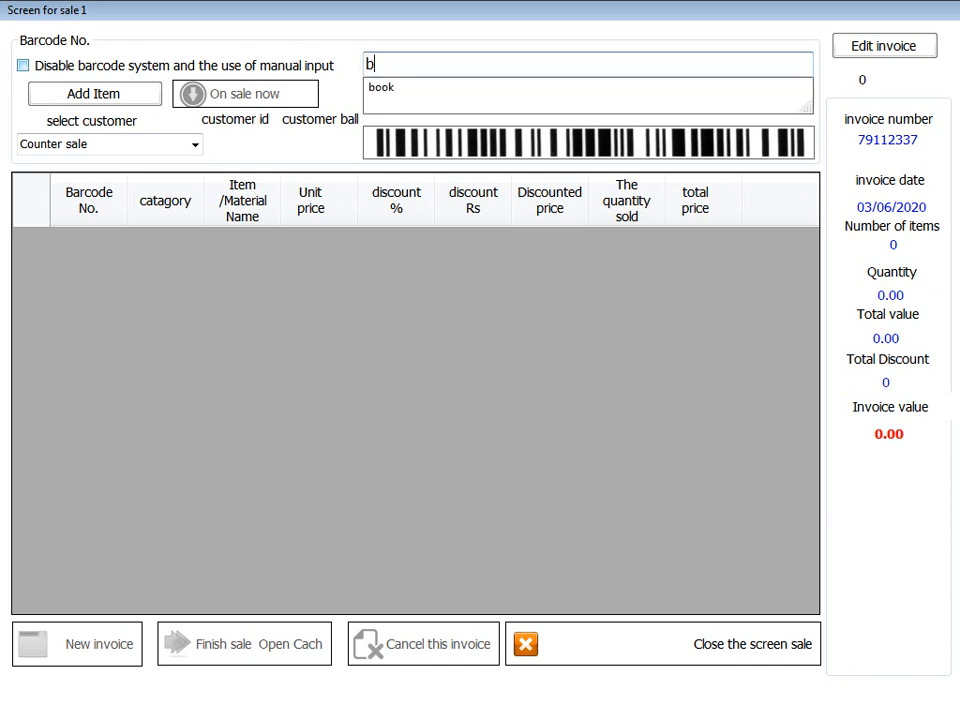
pyautogui.press('BackSpace')
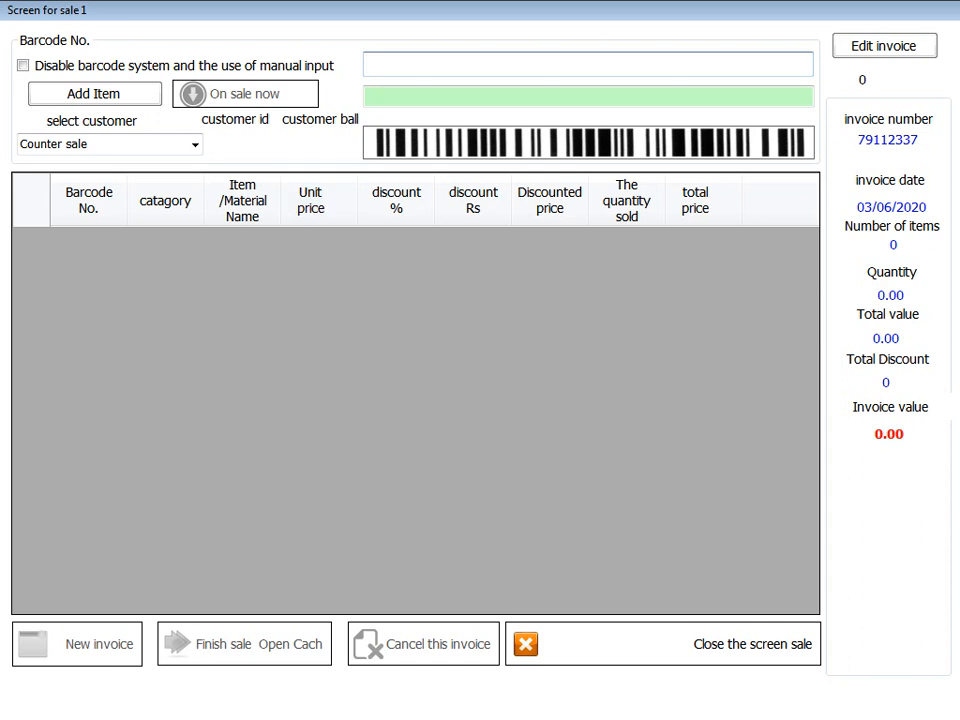
pyautogui.click(94, 94)
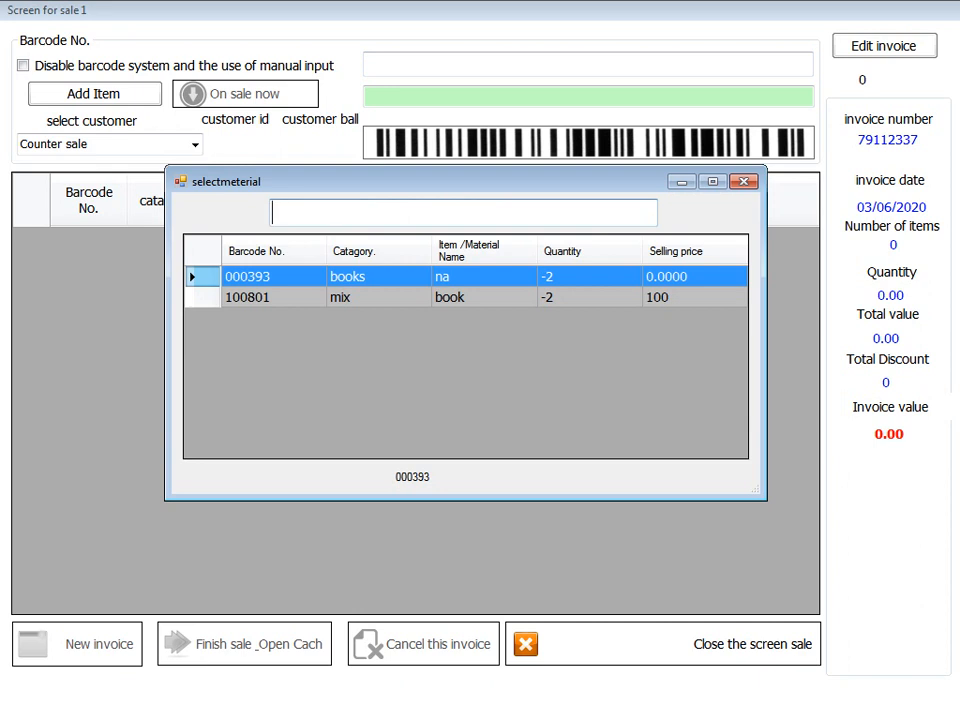
# - Filter the item list by 'b' and add book 100801 to the invoice
pyautogui.write('b')
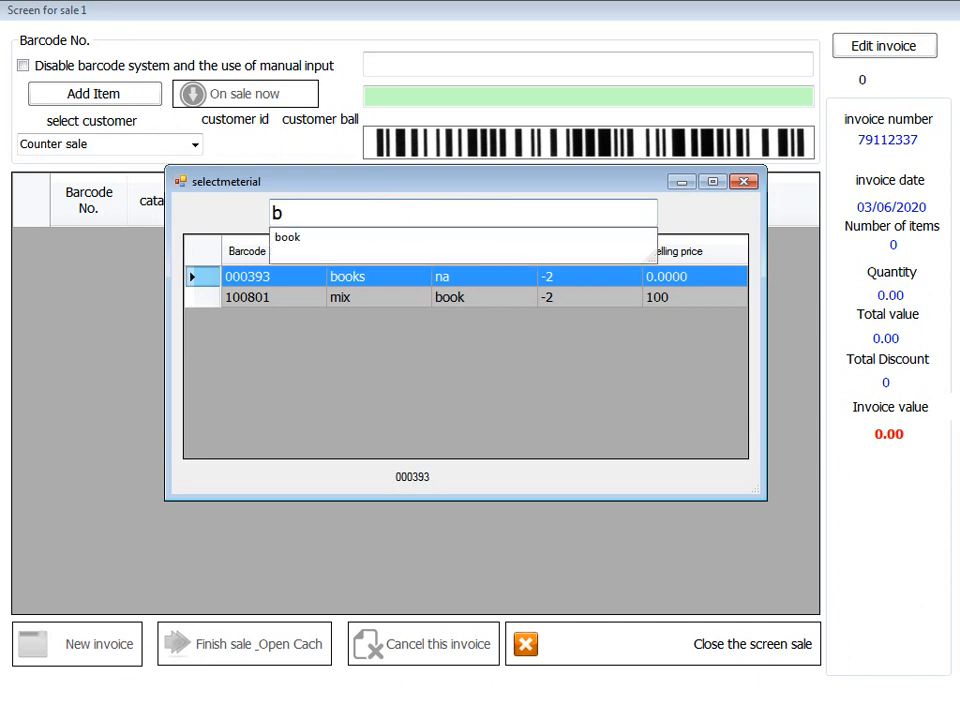
pyautogui.press('Return')
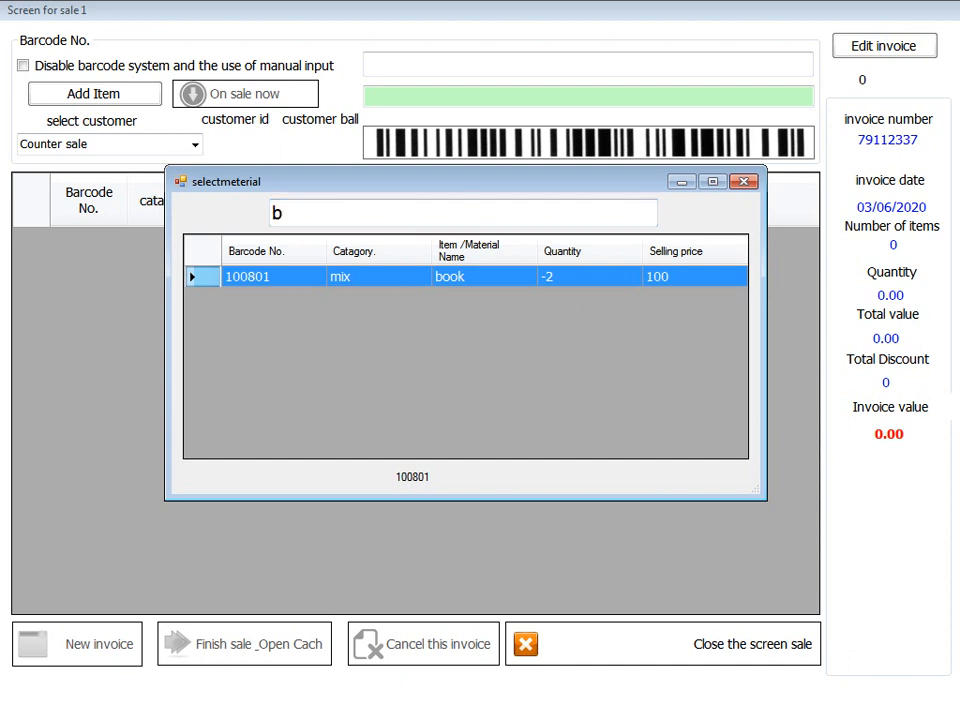
pyautogui.press('Return')
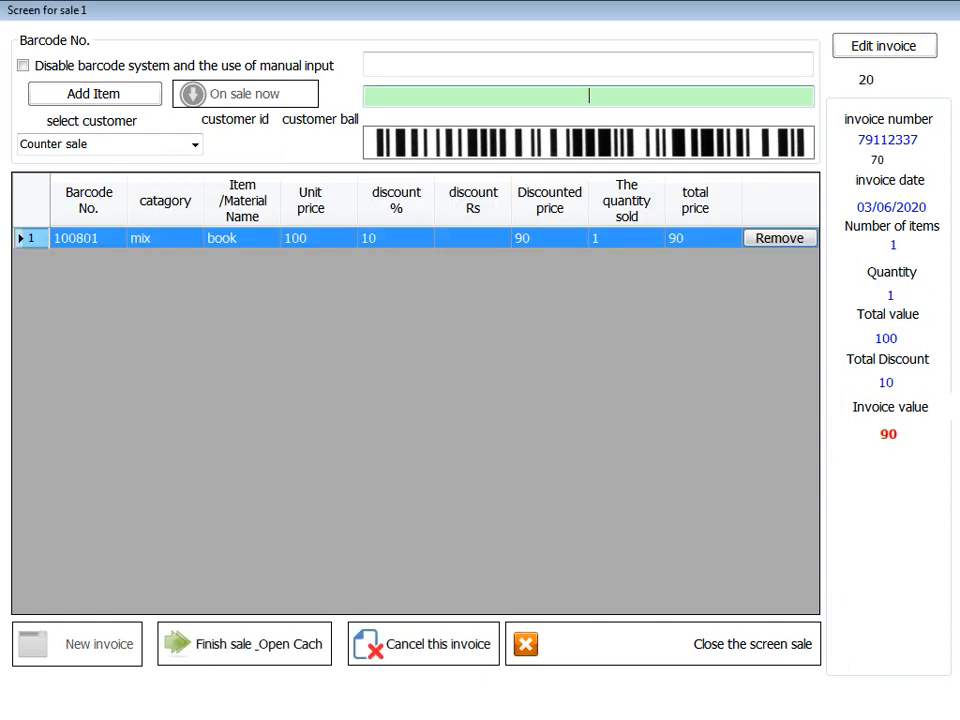
# - Remove the book row from invoice 79112337 and acknowledge the cancellation
pyautogui.click(779, 238)
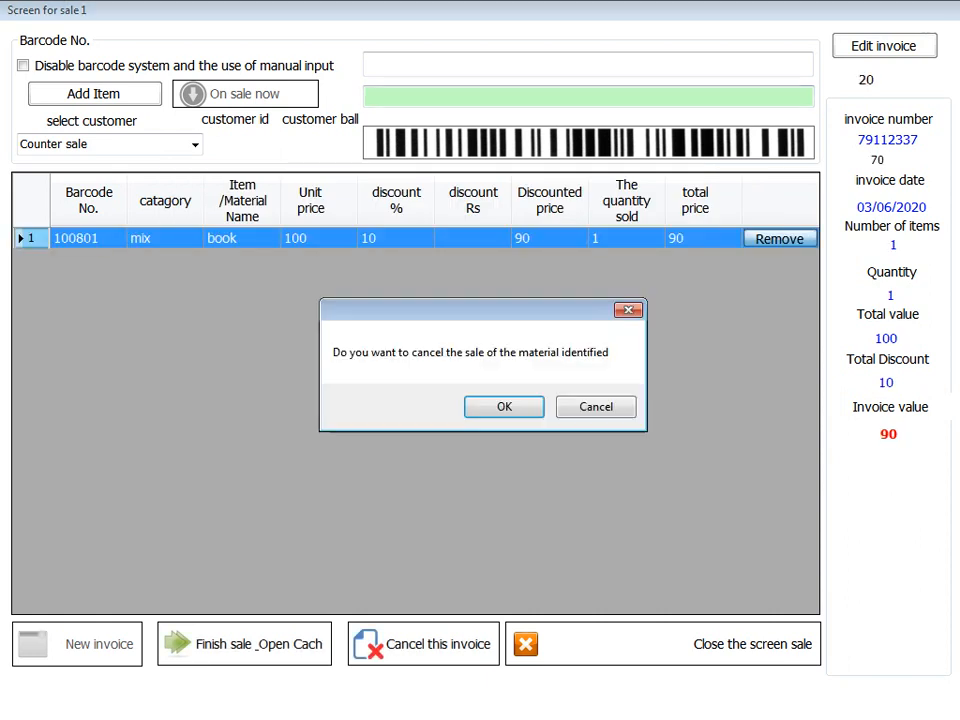
pyautogui.click(503, 406)
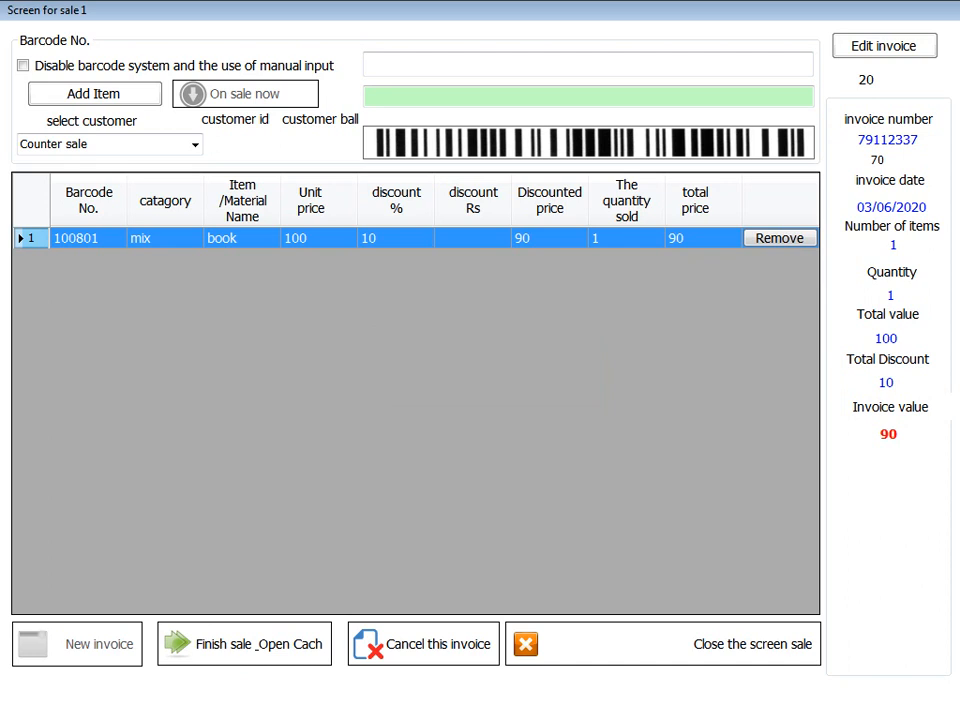
pyautogui.click(779, 238)
pyautogui.click(503, 406)
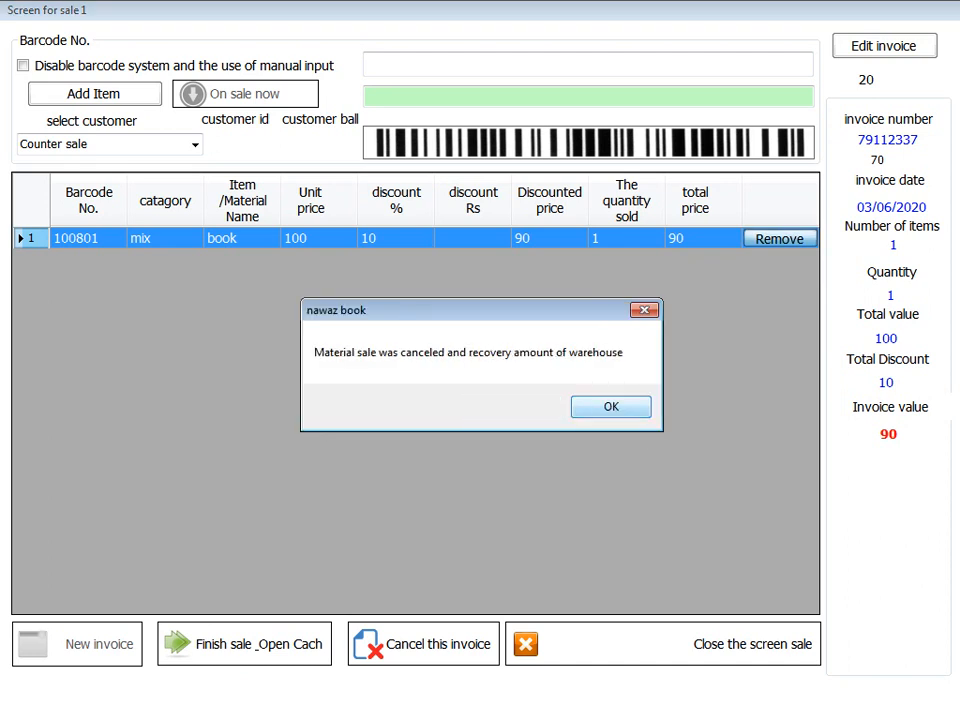
pyautogui.click(611, 406)
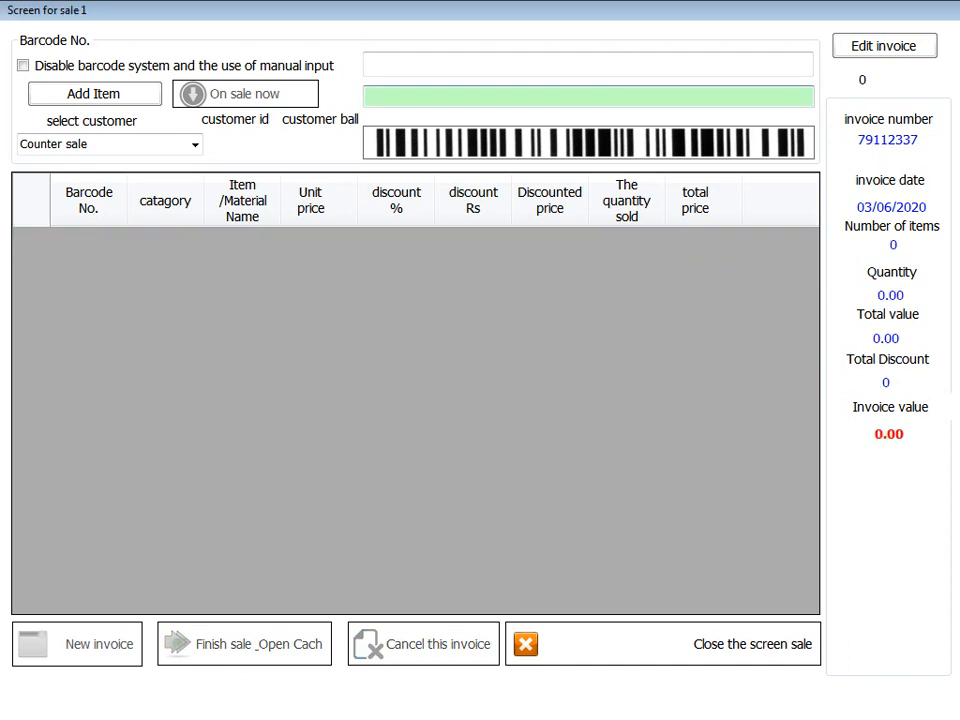
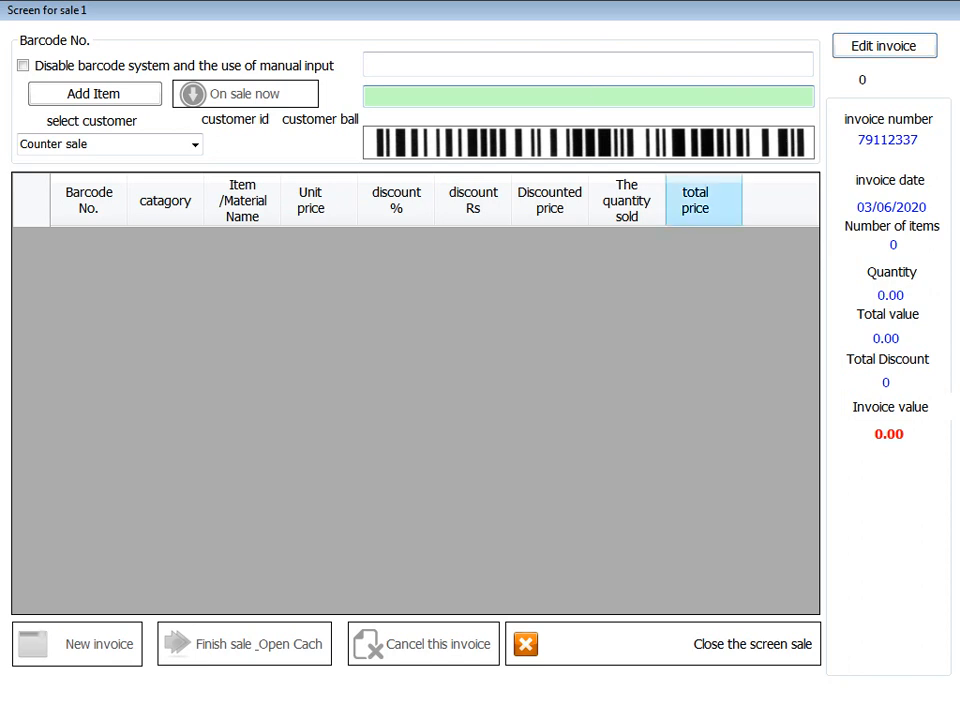
# - Reopen the second saved invoice (one book, value 90) for editing and confirm both edit prompts
pyautogui.click(885, 46)
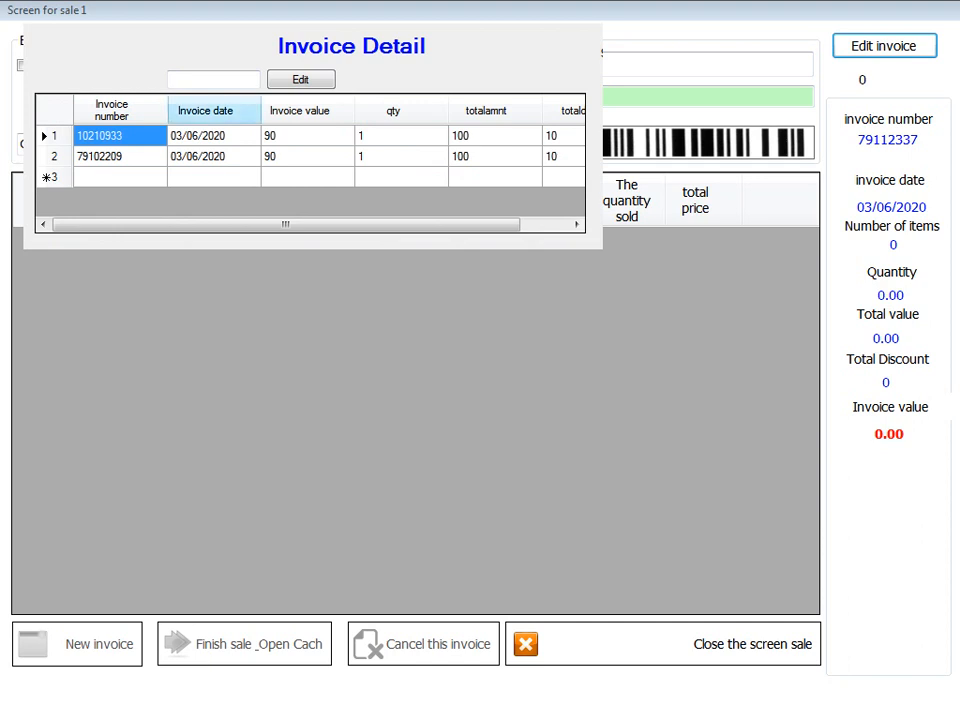
pyautogui.click(213, 79)
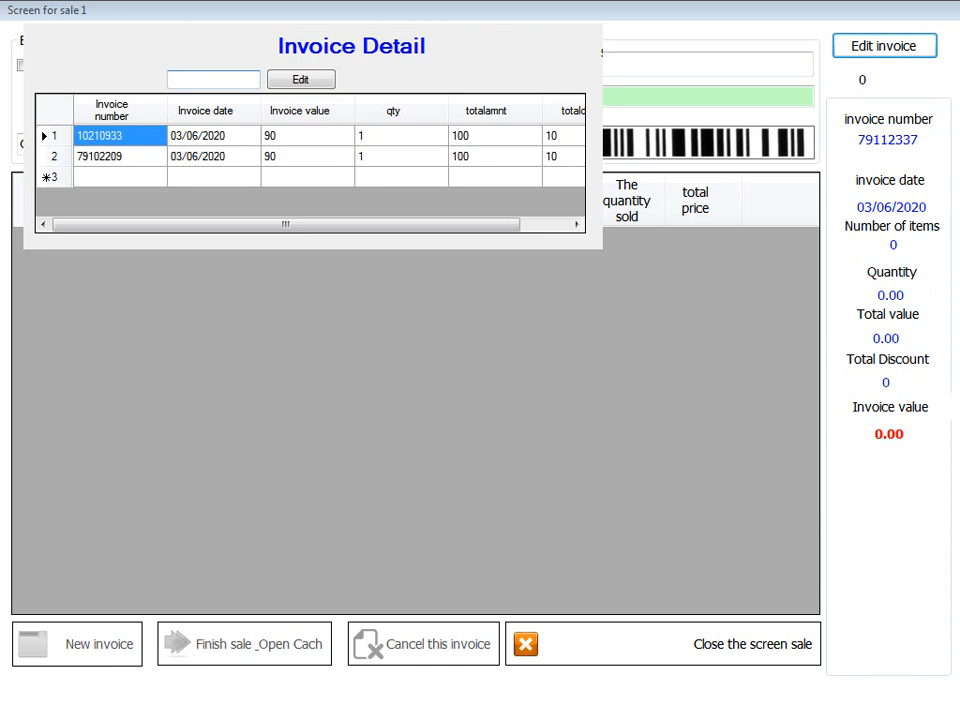
pyautogui.click(308, 157)
pyautogui.moveTo(308, 225); pyautogui.dragTo(356, 225)
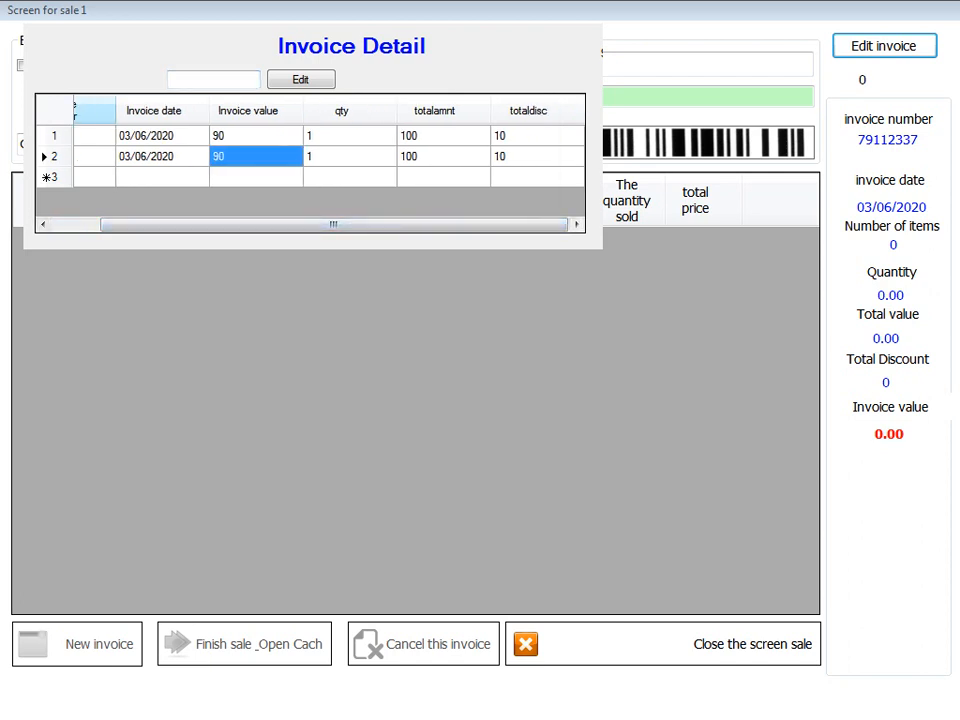
pyautogui.doubleClick(94, 111)
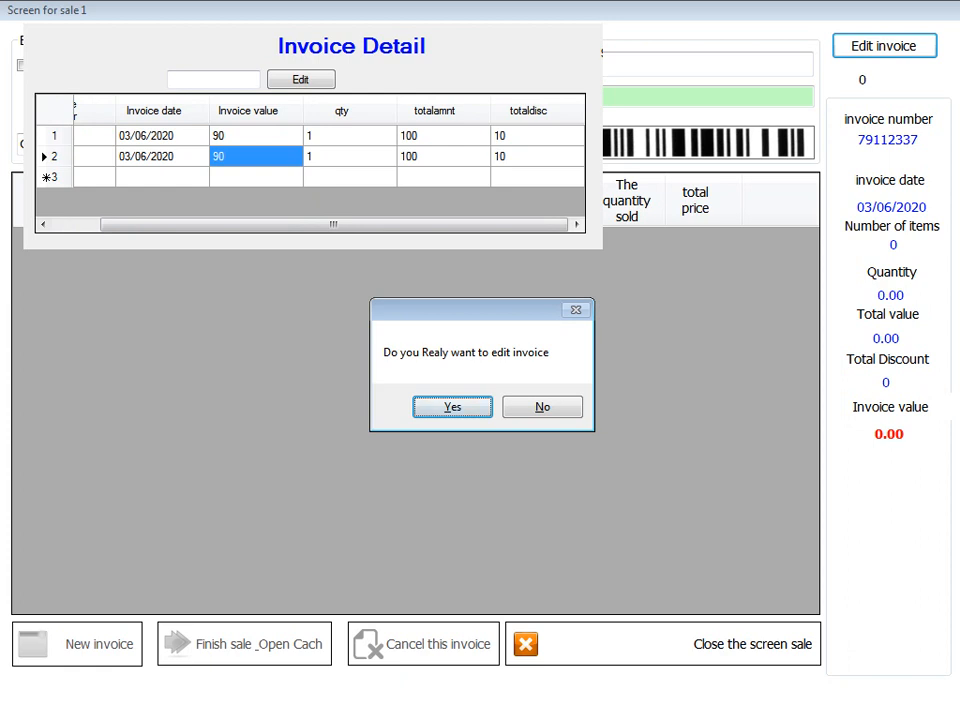
pyautogui.press('Return')
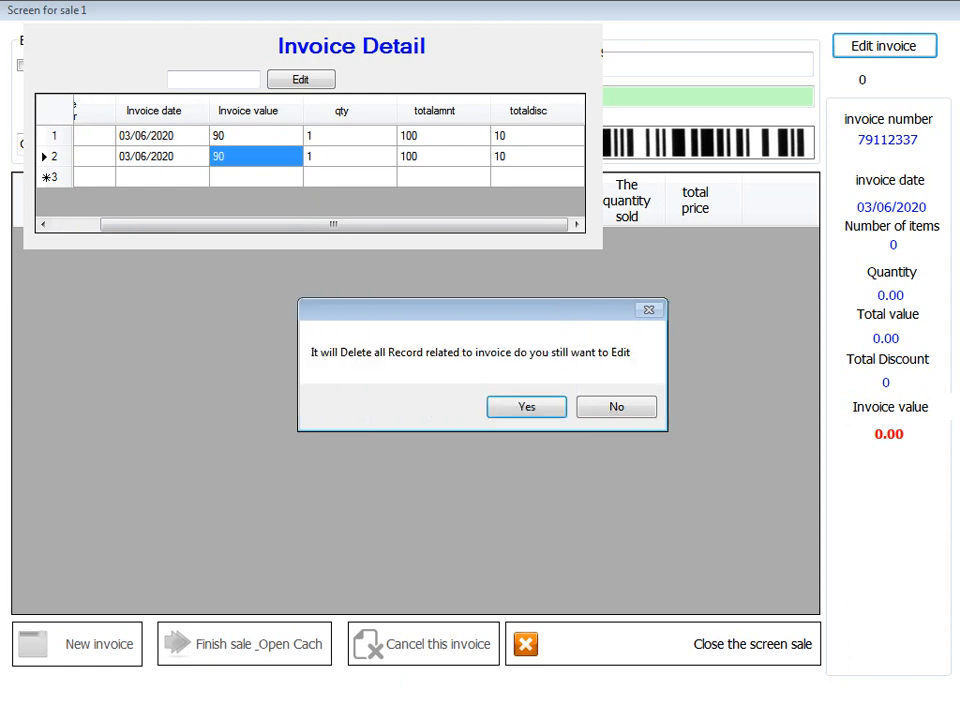
pyautogui.press('Return')
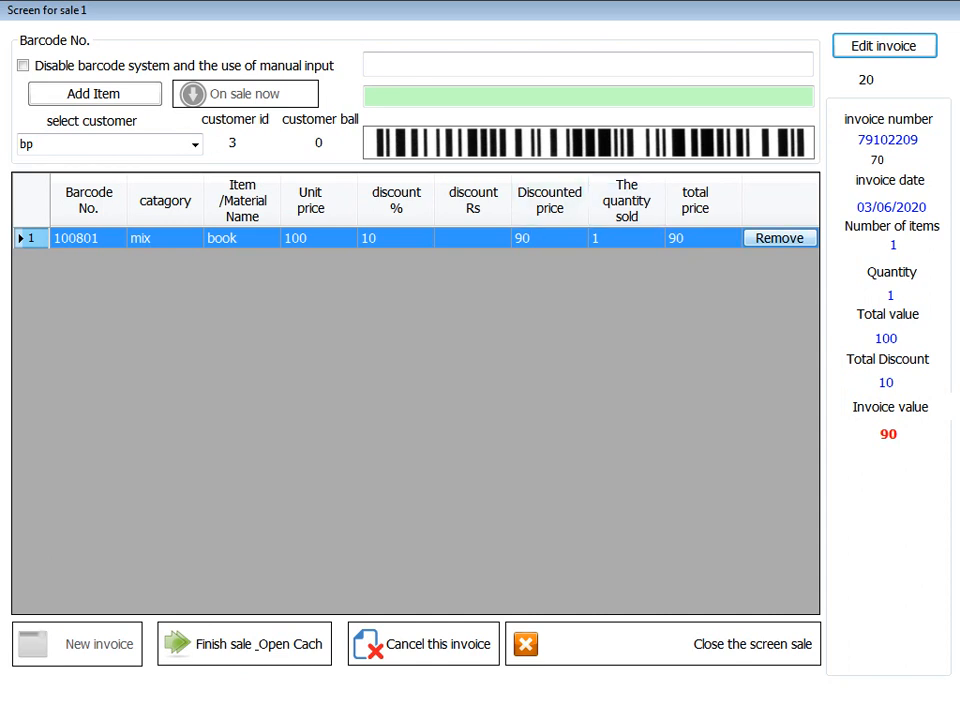
# - Cancel the book item's sale from the reopened invoice and close the sale screen
pyautogui.press('Return')
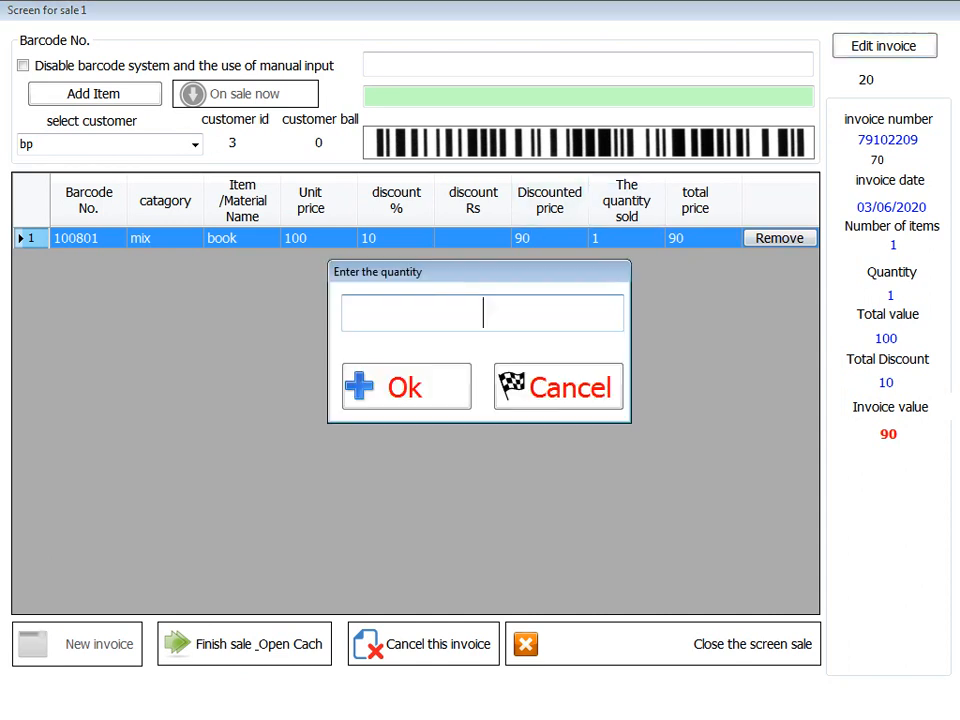
pyautogui.press('Escape')
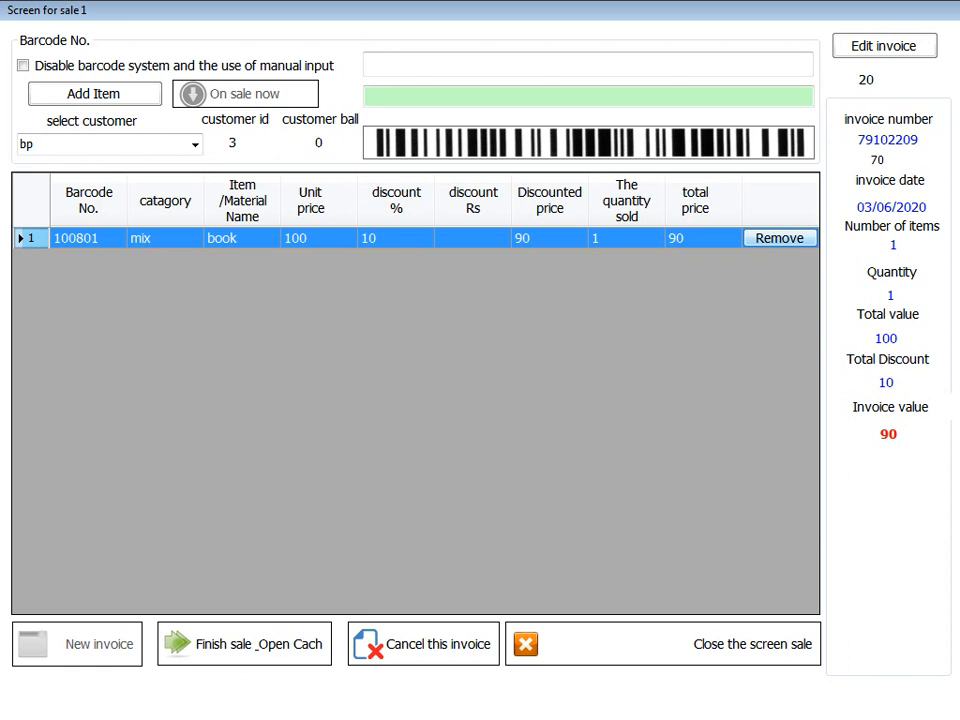
pyautogui.click(780, 238)
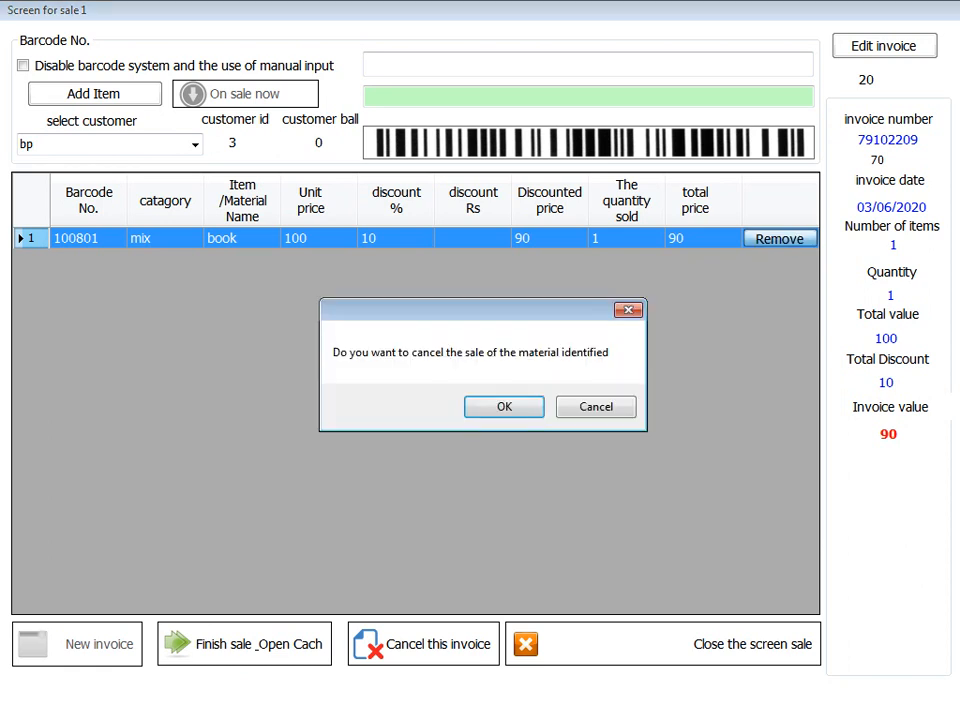
pyautogui.press('Return')
pyautogui.press('Return')
pyautogui.press('Escape')
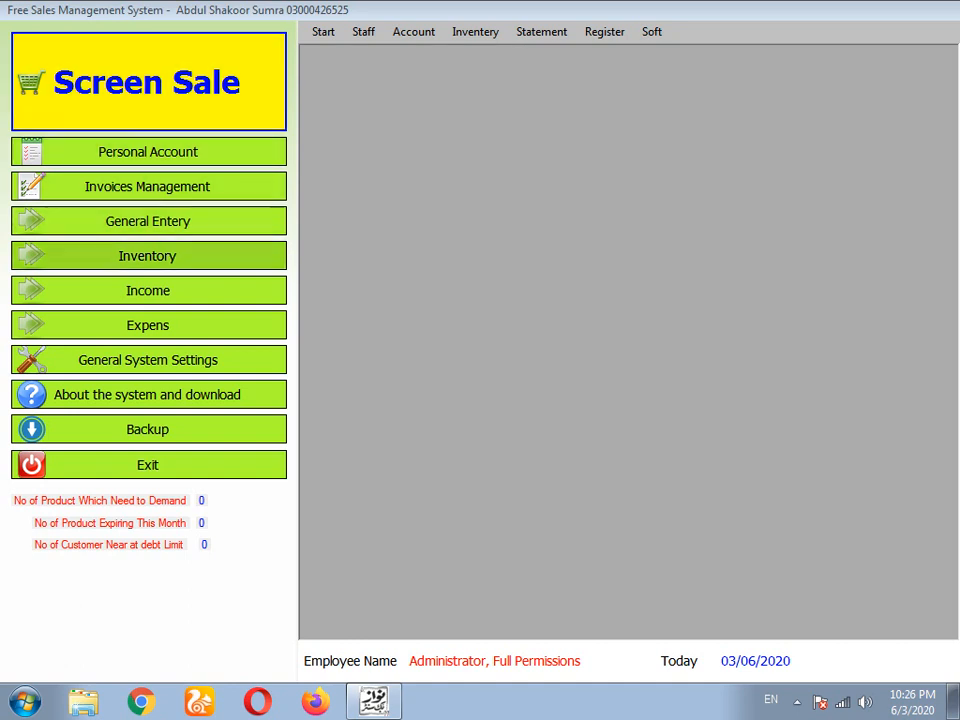
# - Check the book item 100801 in the inventory list, then close it
pyautogui.click(148, 256)
pyautogui.click(492, 246)
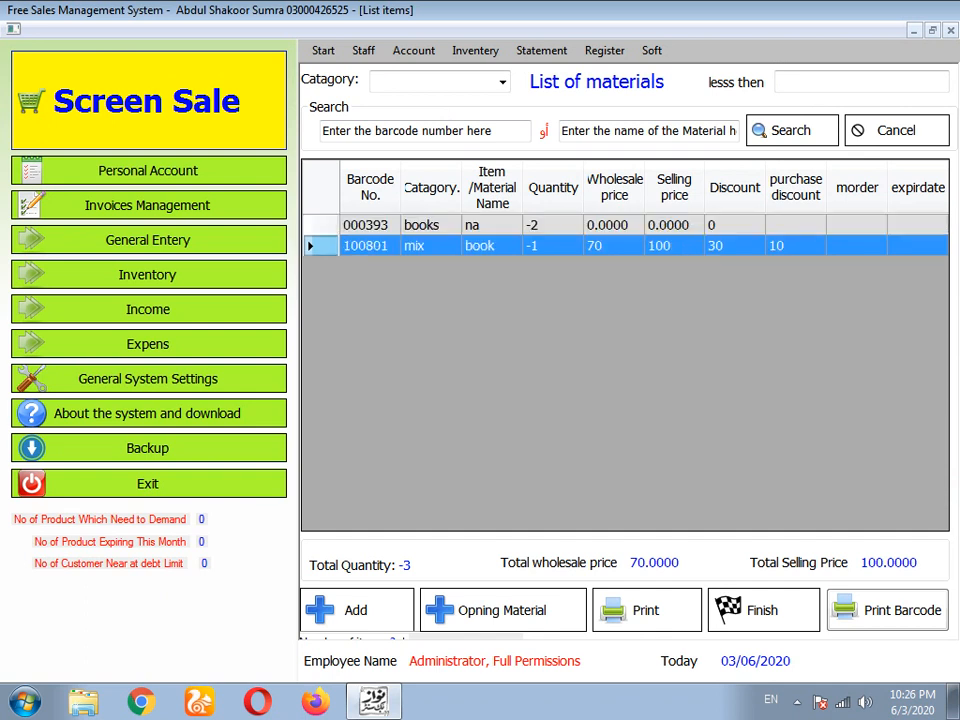
pyautogui.click(762, 610)
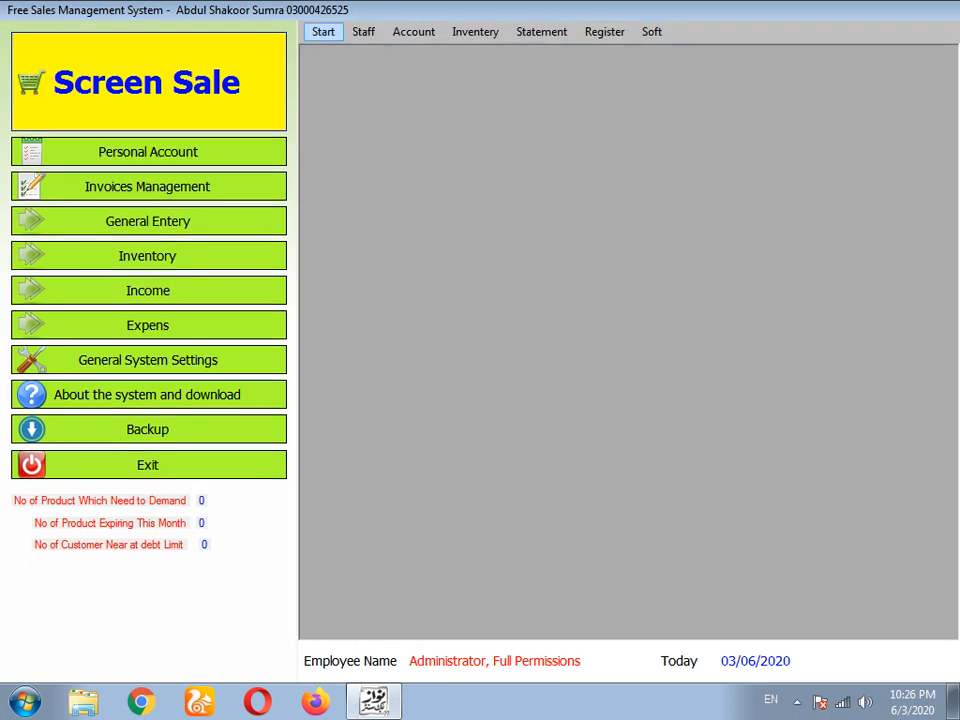
# - Open the sales history from Start > Sales > History
pyautogui.click(323, 31)
pyautogui.moveTo(360, 73)
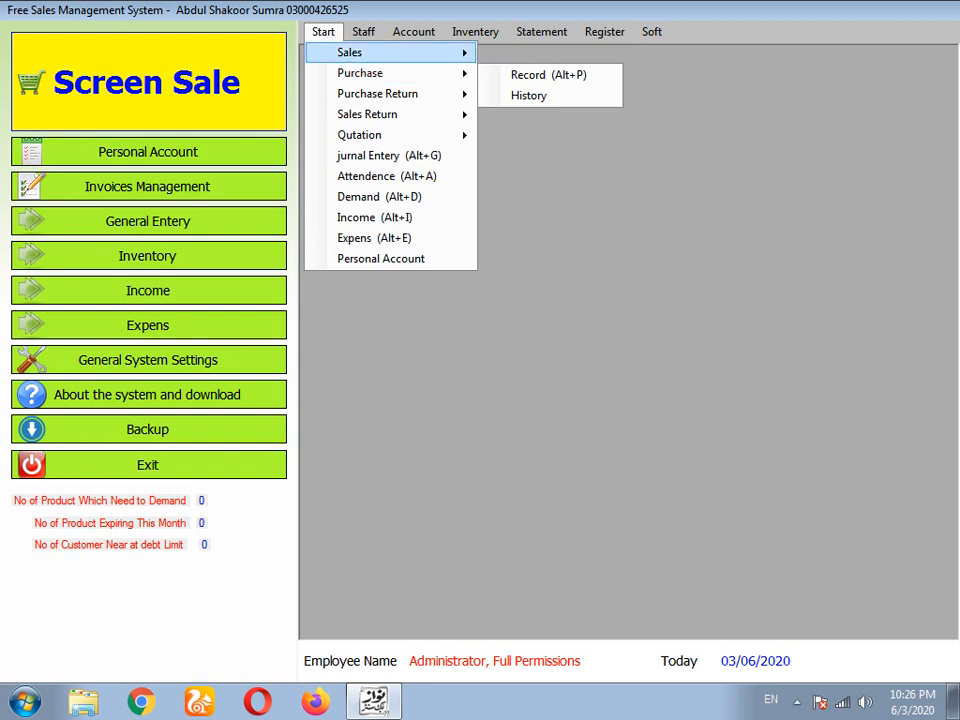
pyautogui.moveTo(350, 52)
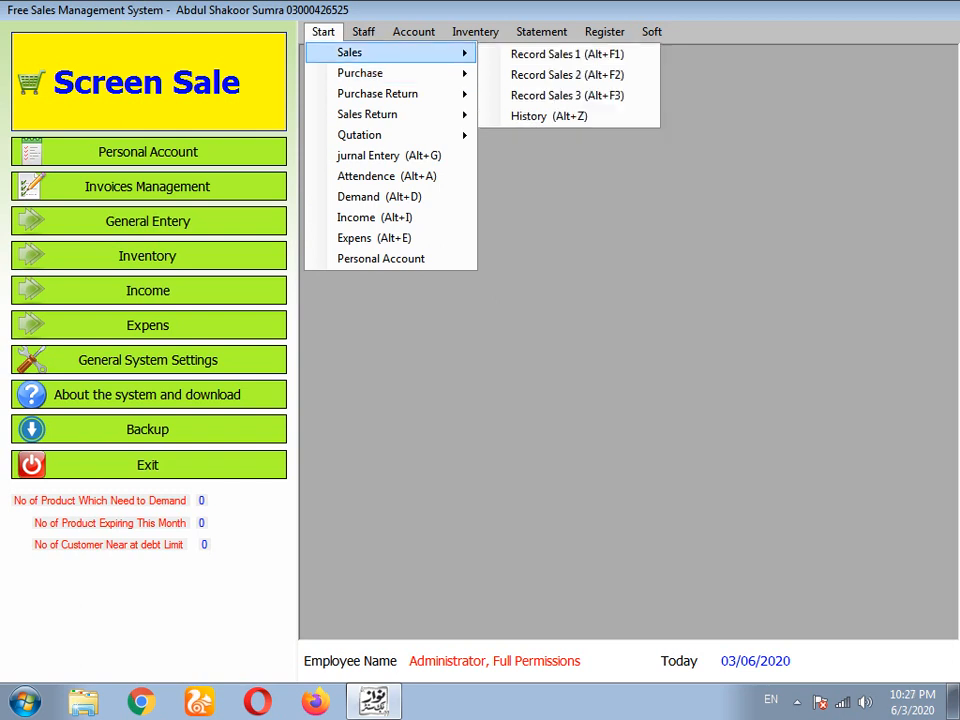
pyautogui.click(548, 116)
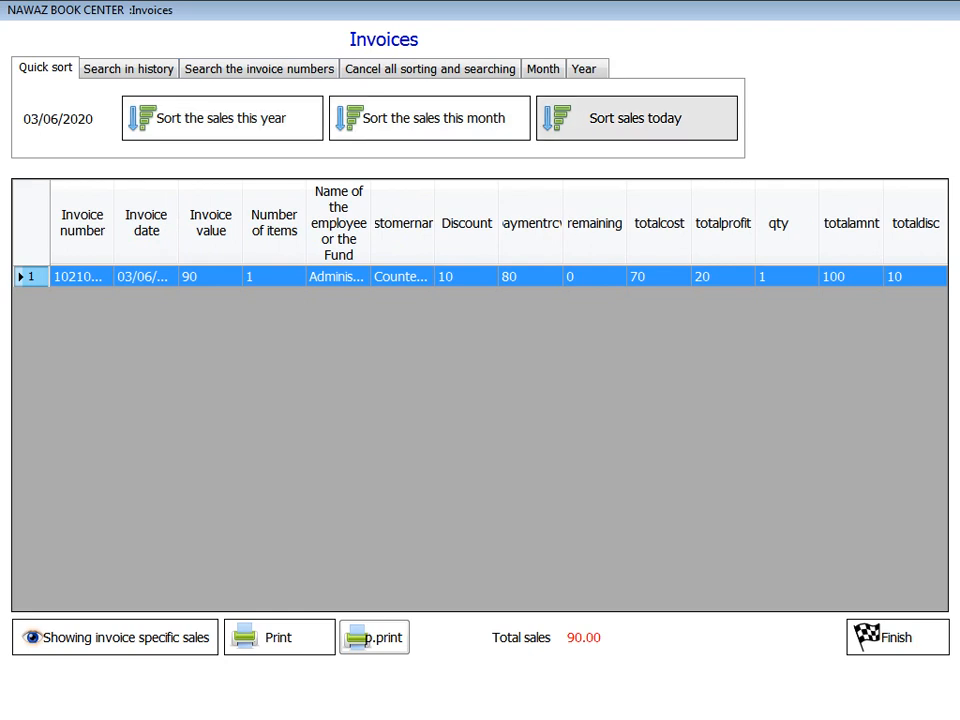
# - Quick-sort sales by today, this month and this year, and view the invoice's sold items
pyautogui.click(636, 118)
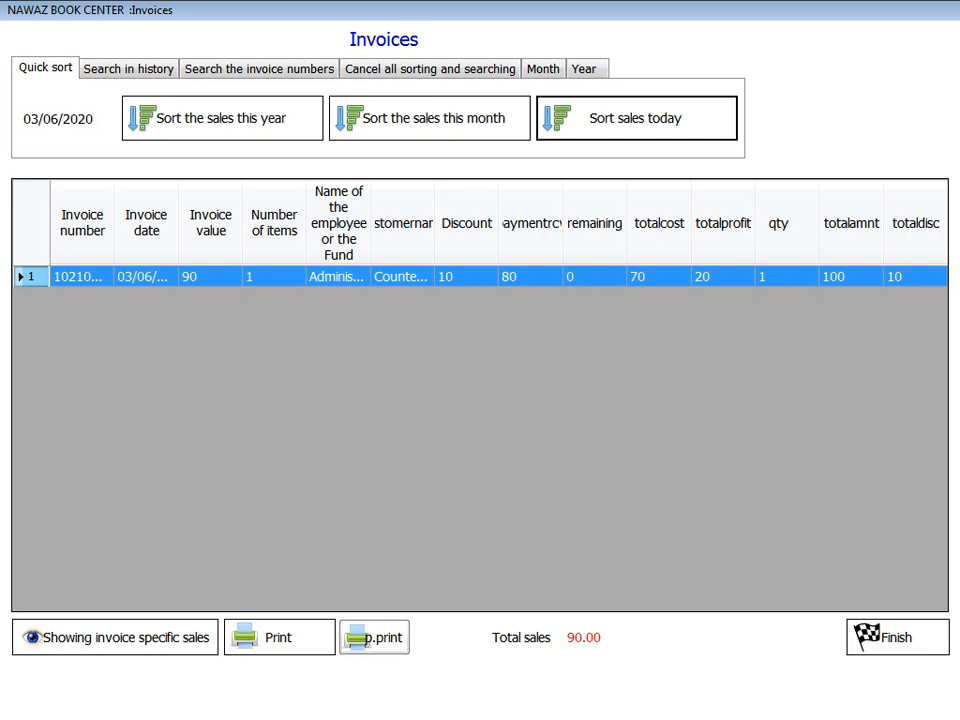
pyautogui.click(429, 118)
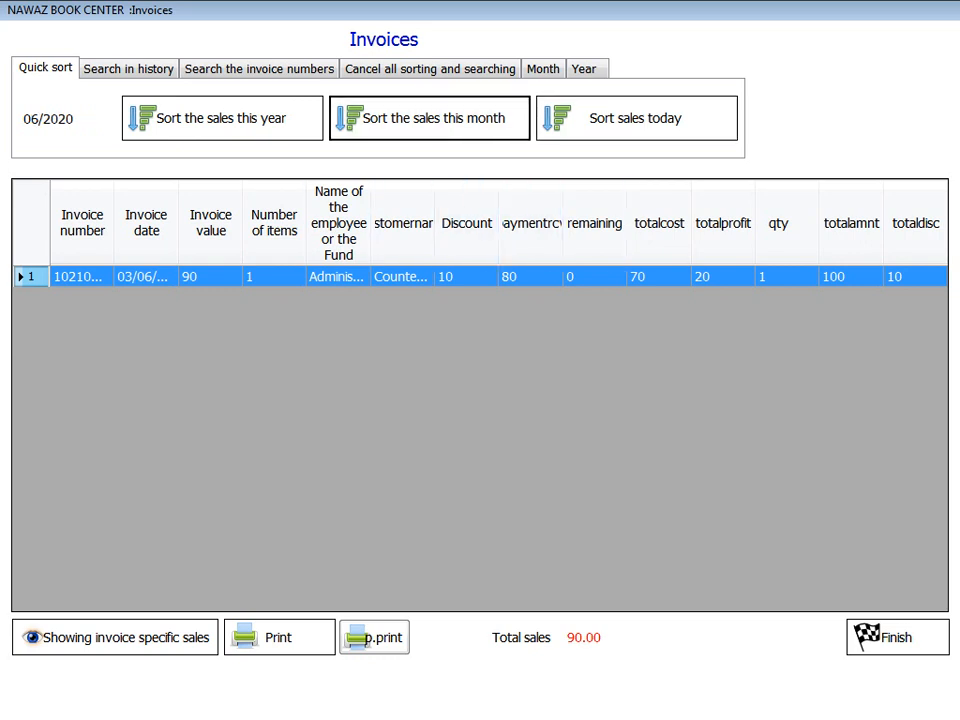
pyautogui.click(222, 118)
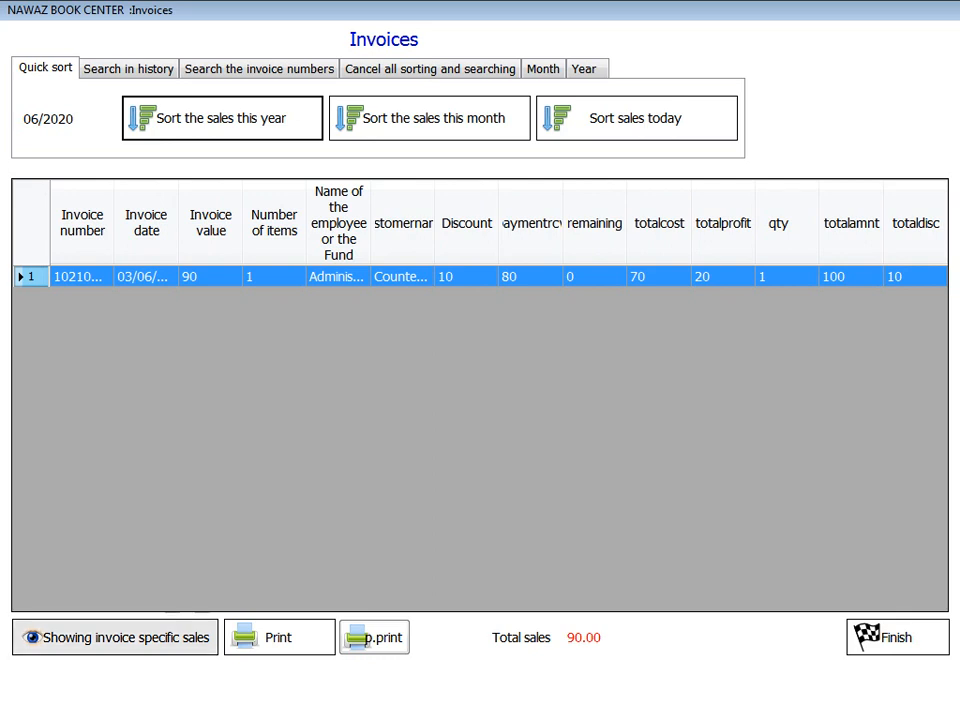
pyautogui.click(115, 637)
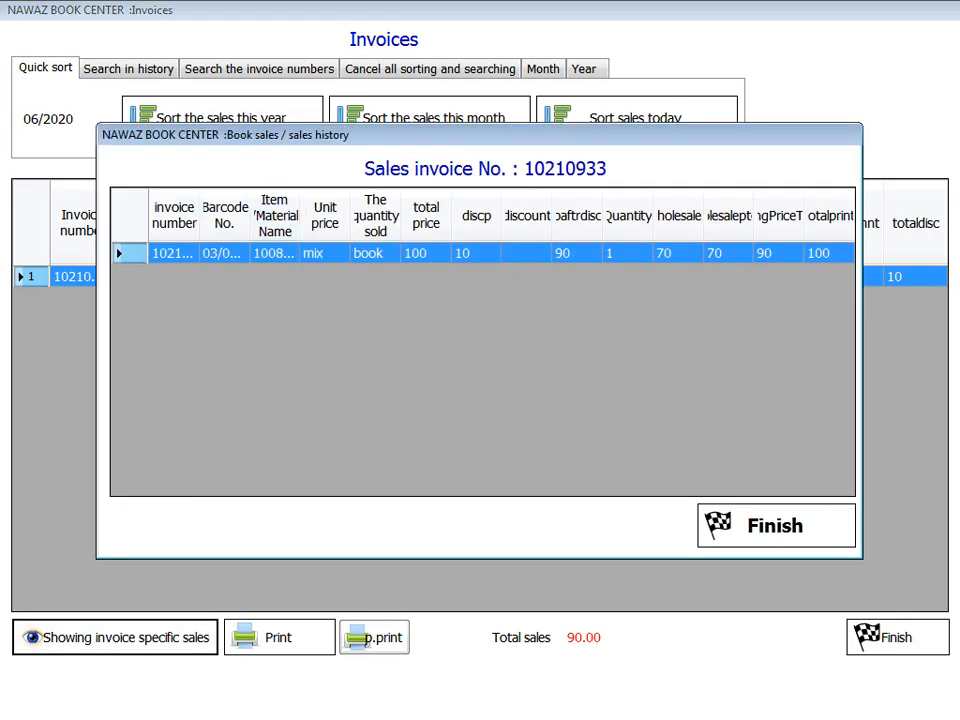
pyautogui.click(776, 525)
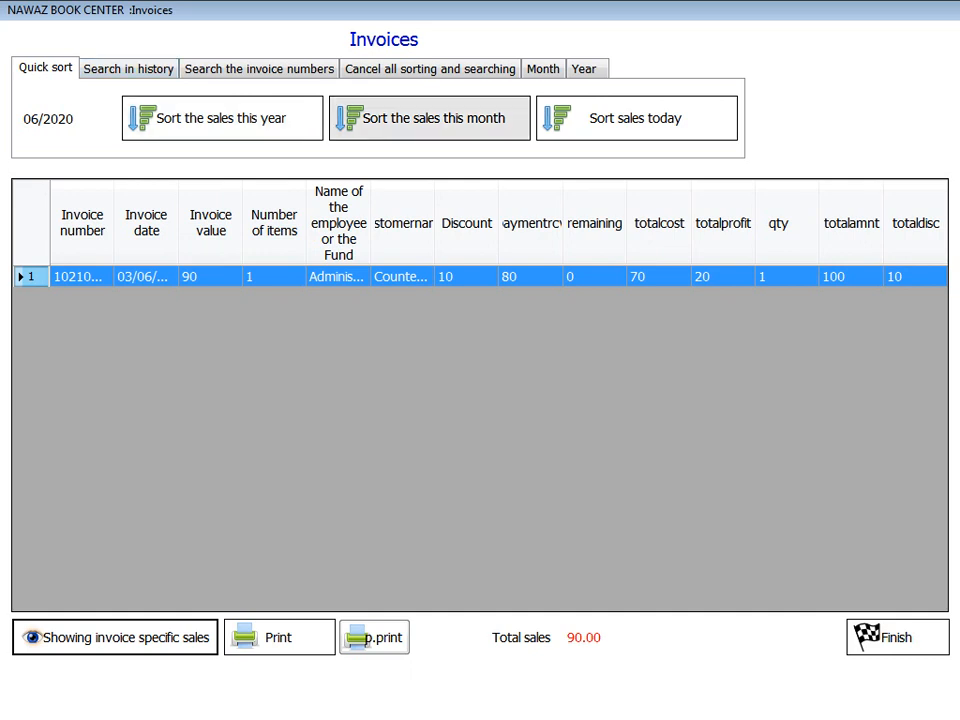
# - Try the date, invoice, month (05/2020) and year filters, then close the sales history
pyautogui.click(128, 69)
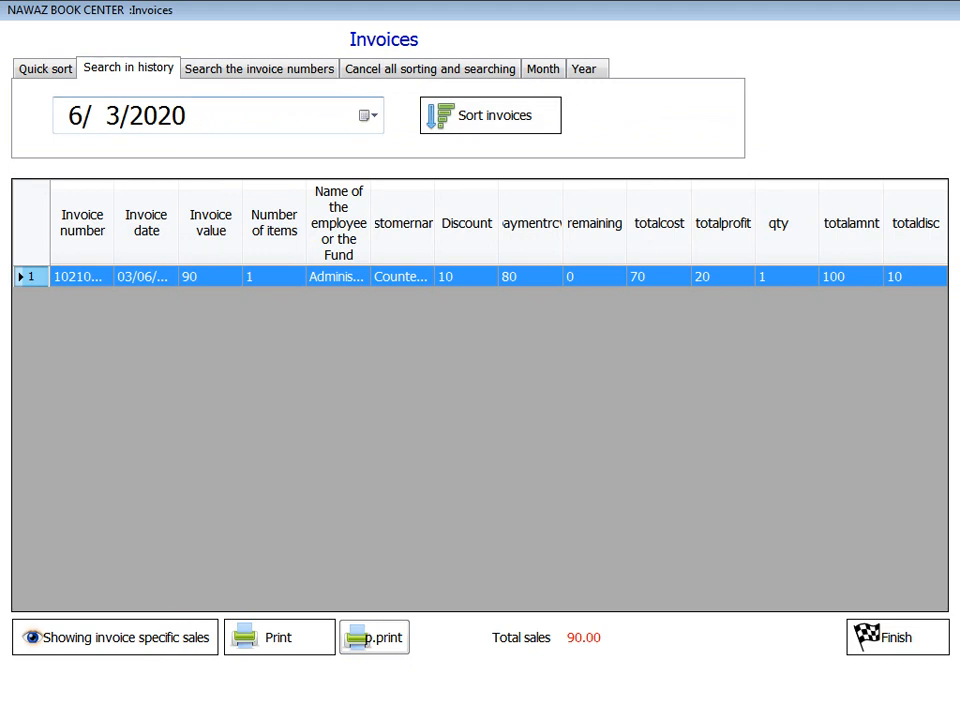
pyautogui.click(259, 68)
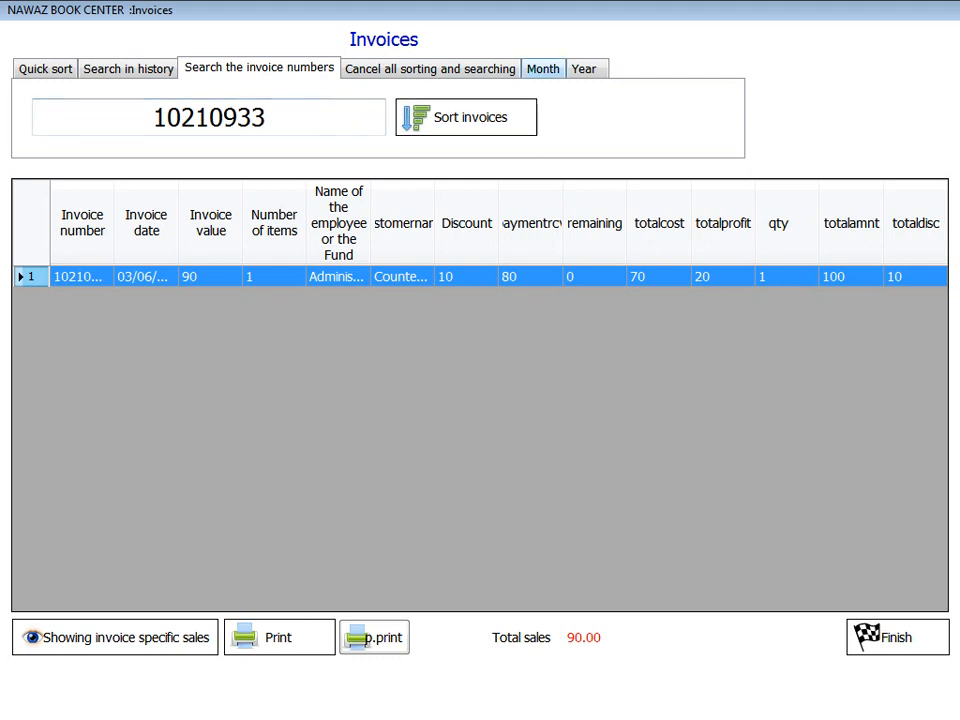
pyautogui.click(543, 68)
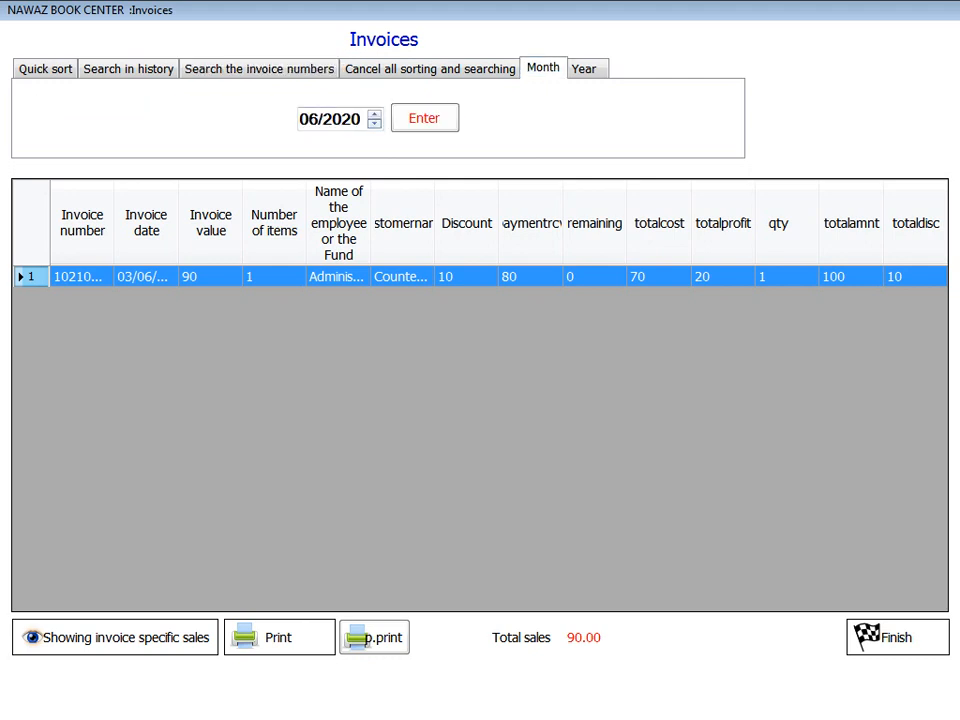
pyautogui.click(45, 68)
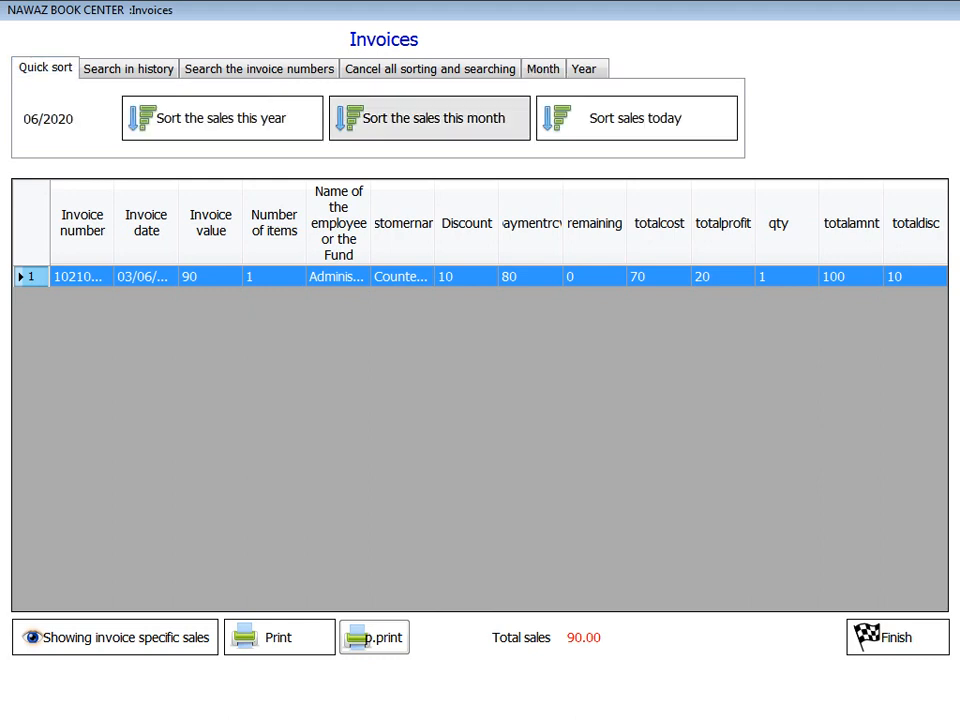
pyautogui.click(543, 68)
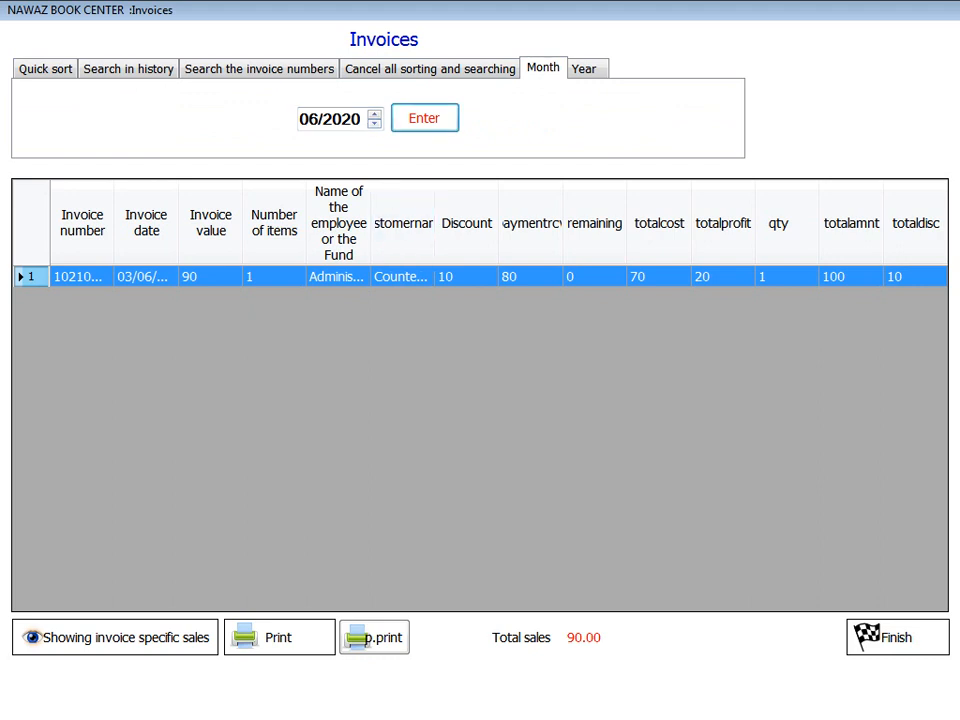
pyautogui.click(374, 124)
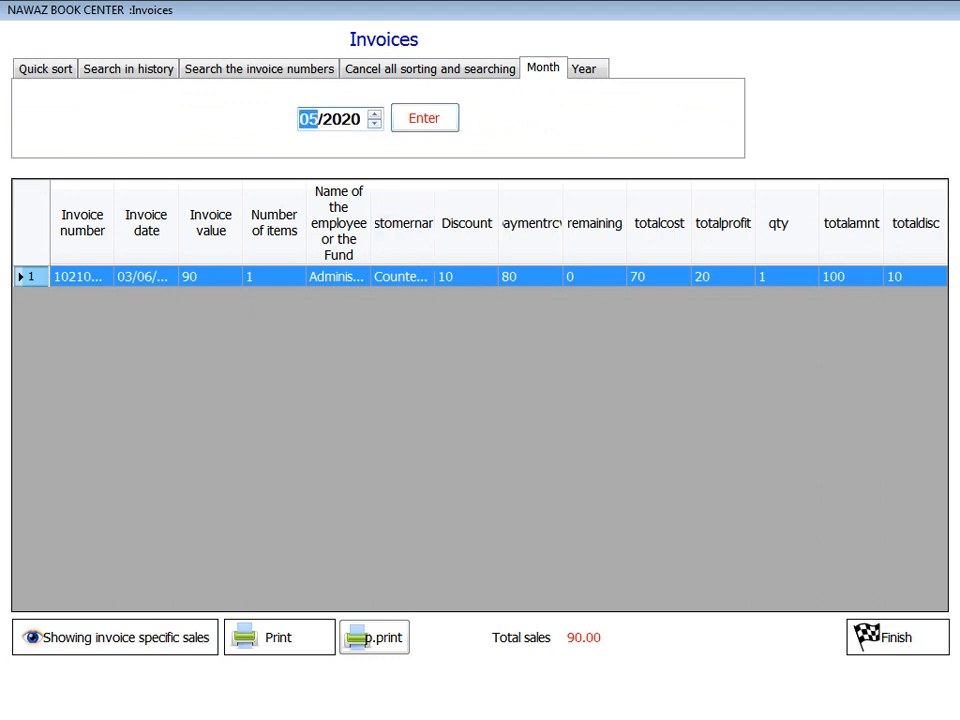
pyautogui.click(424, 118)
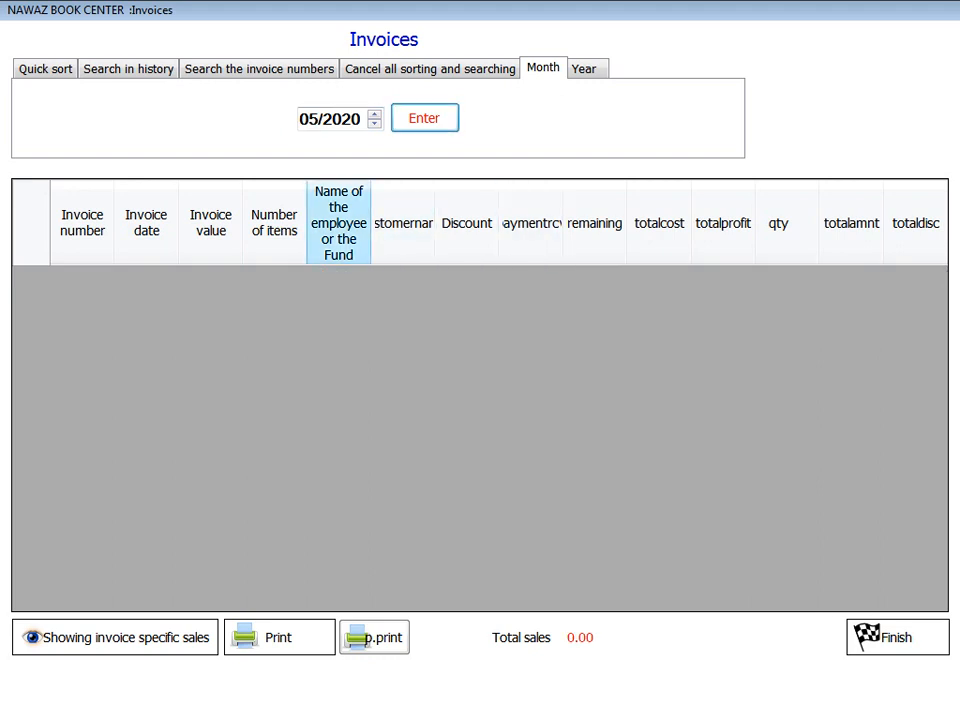
pyautogui.click(585, 69)
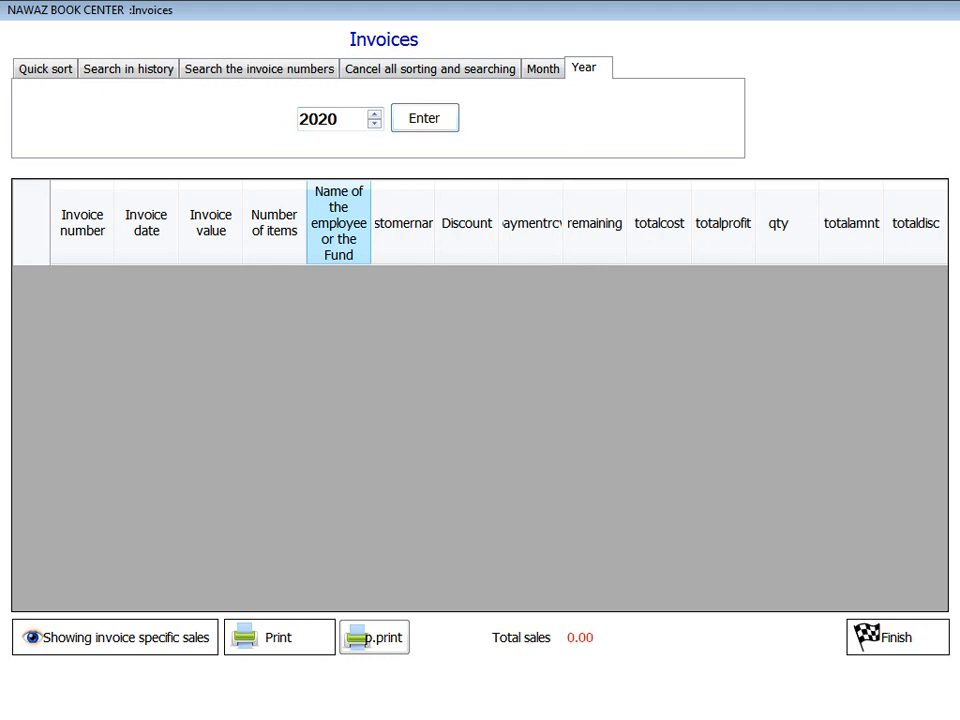
pyautogui.click(897, 637)
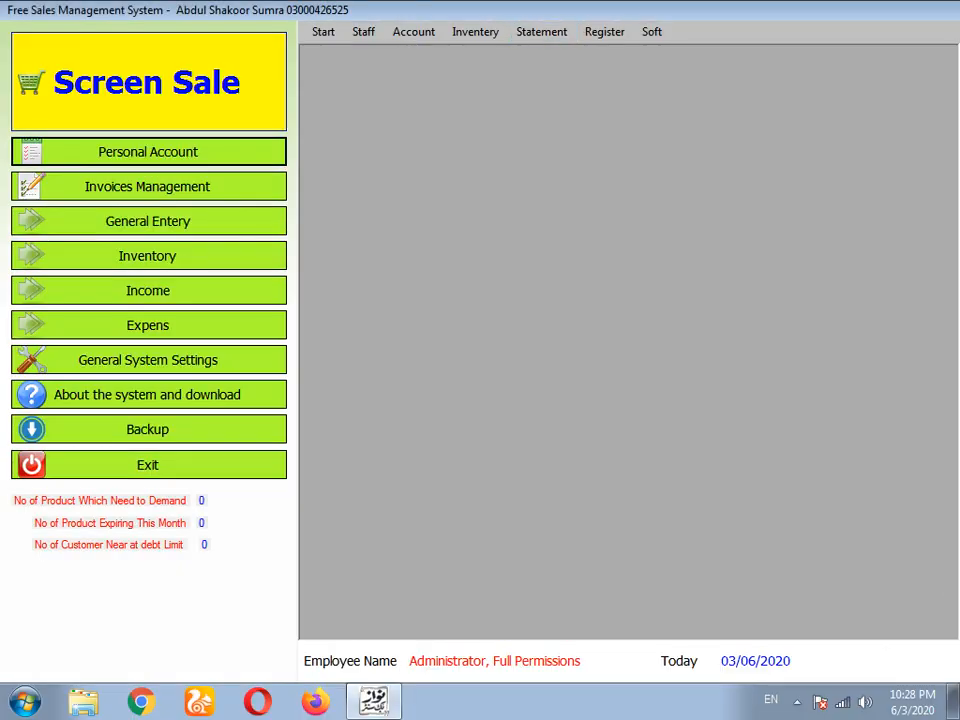
# - Review the cash book showing one sale of 80, then close it
pyautogui.click(541, 31)
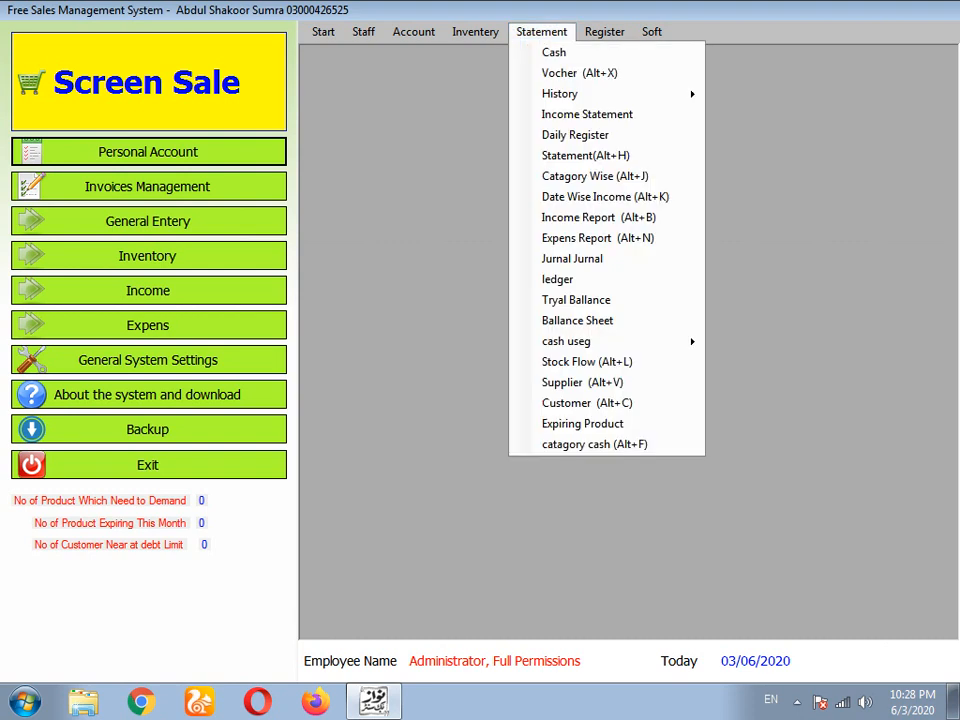
pyautogui.press('Return')
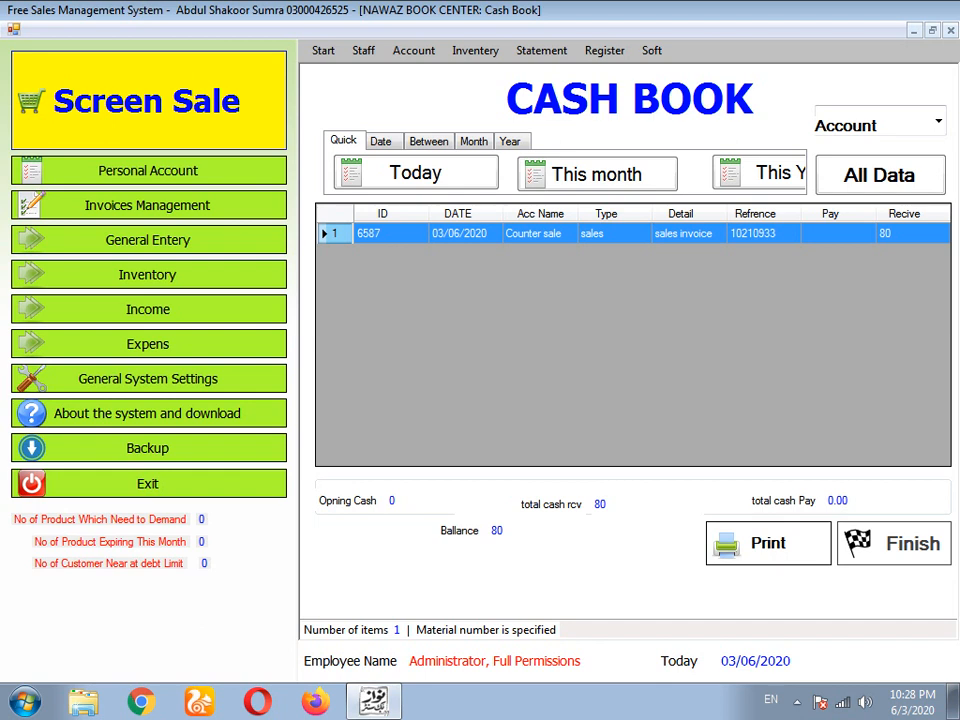
pyautogui.click(894, 543)
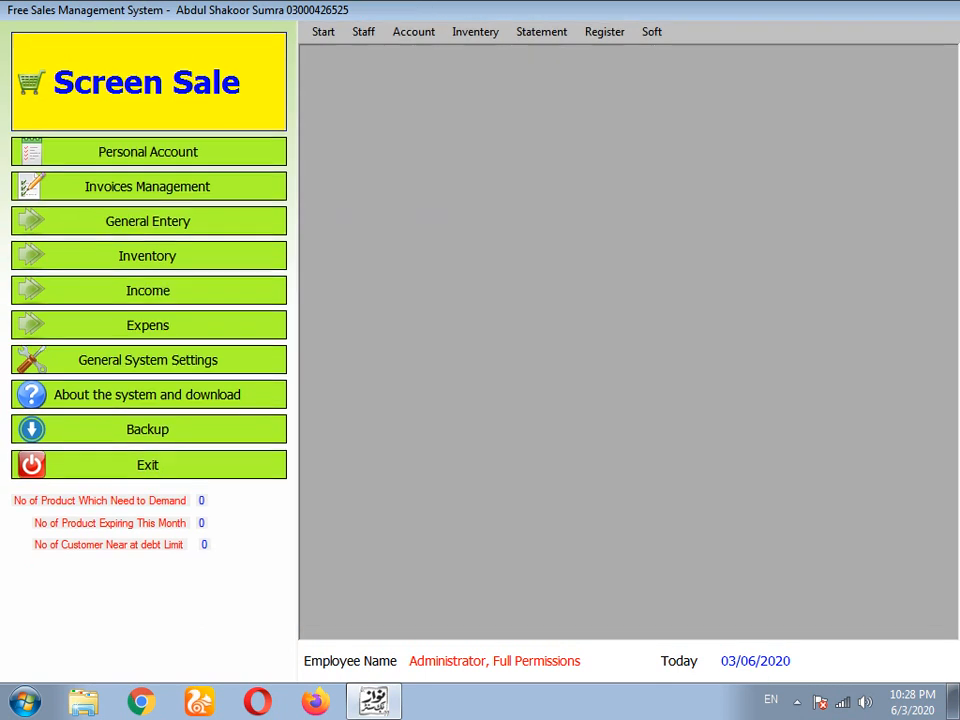
# - Open and close the empty voucher screen twice, returning to the statement reports
pyautogui.click(541, 32)
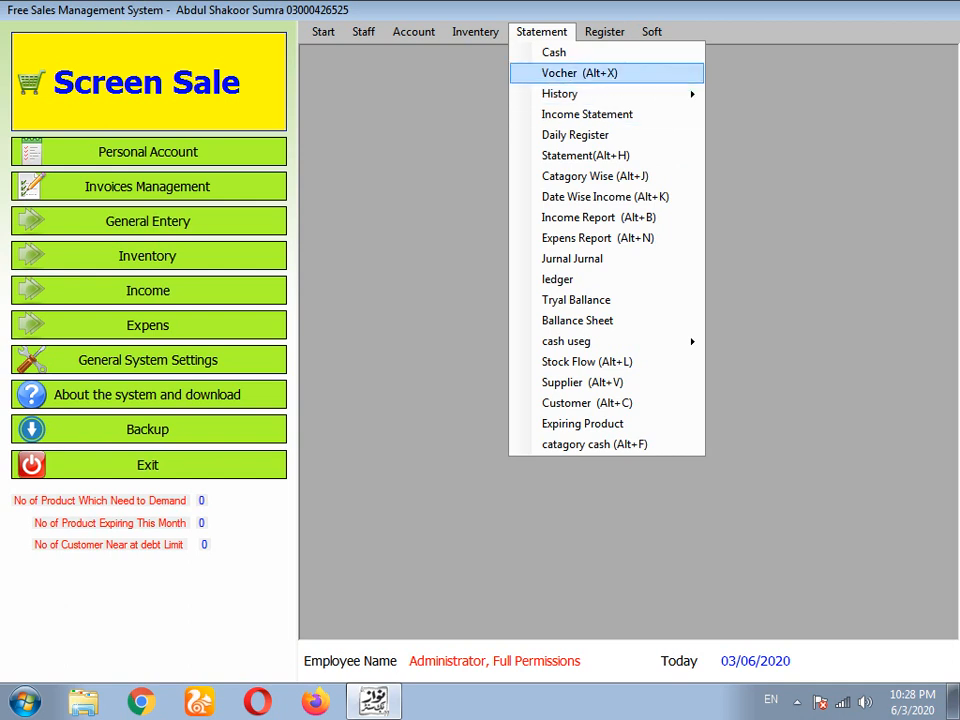
pyautogui.click(580, 73)
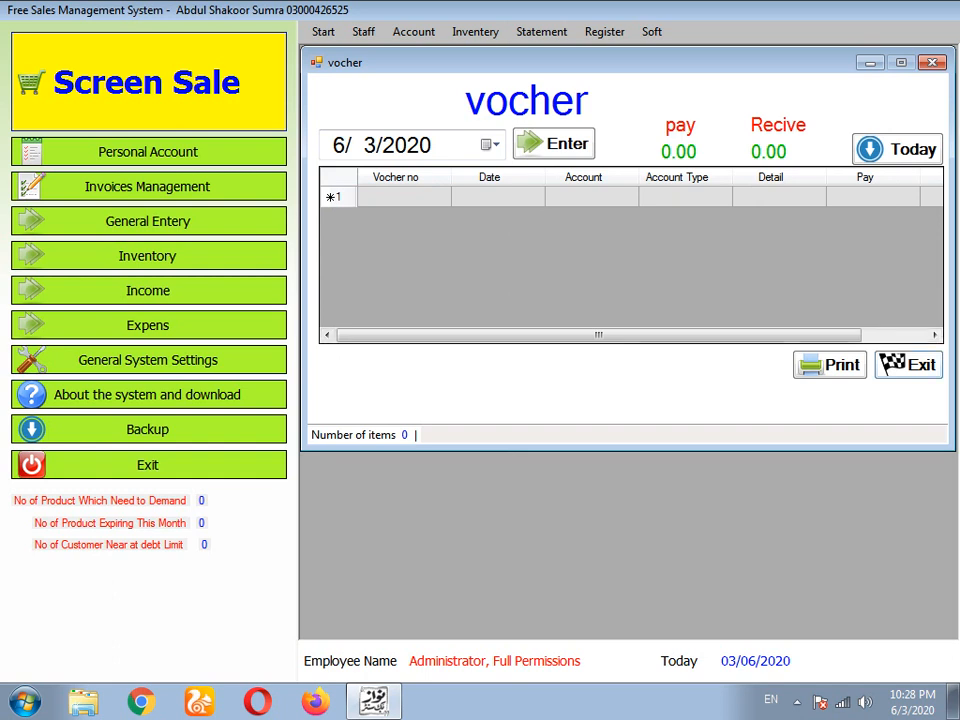
pyautogui.click(908, 365)
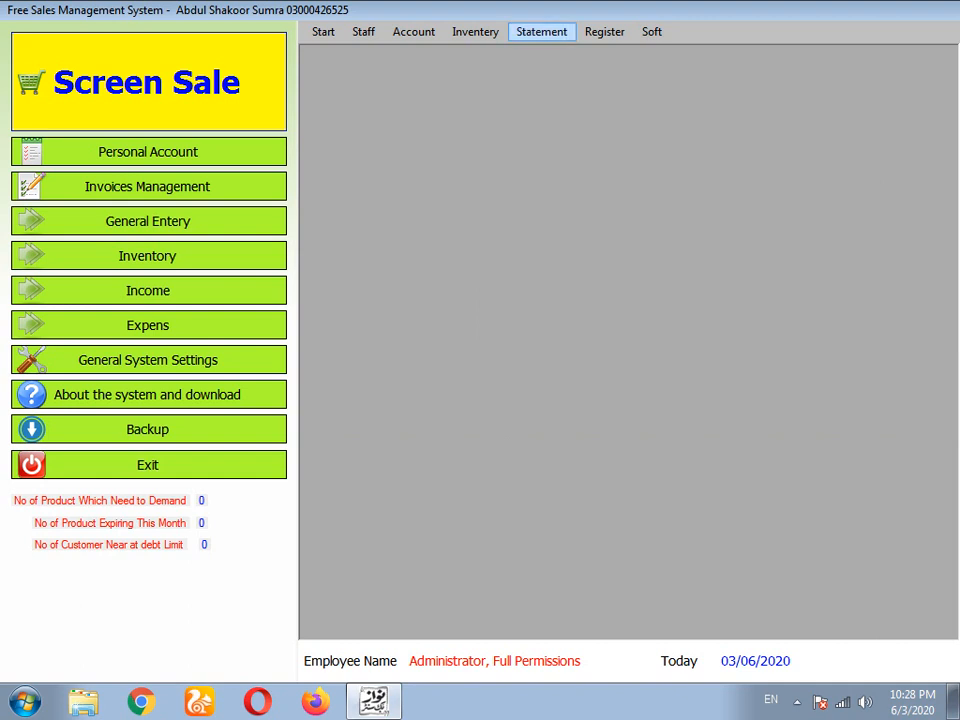
pyautogui.click(541, 32)
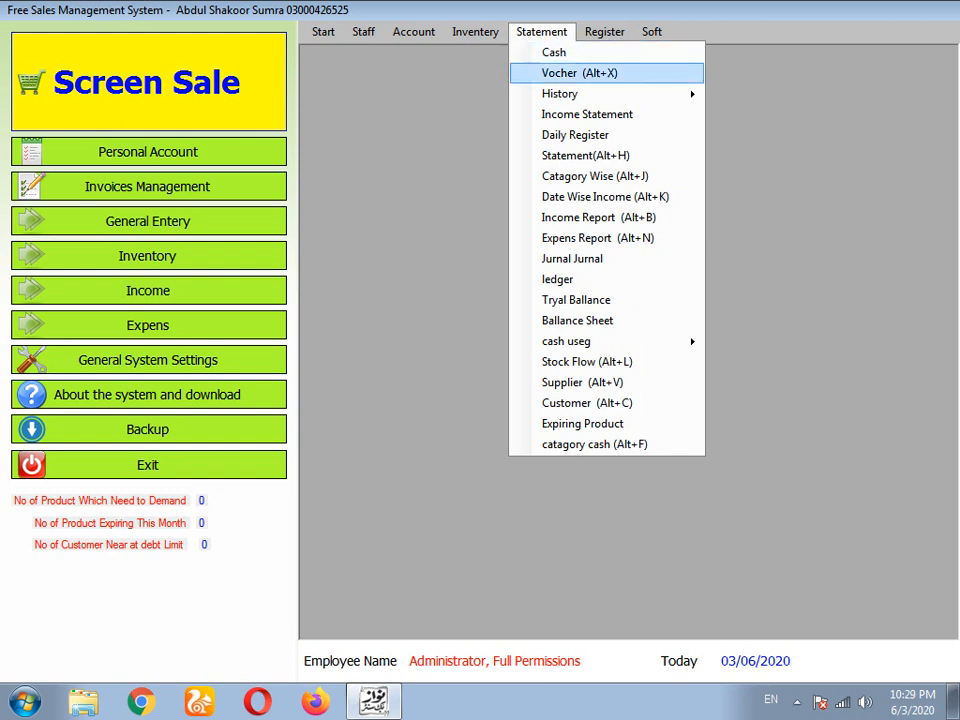
pyautogui.click(579, 73)
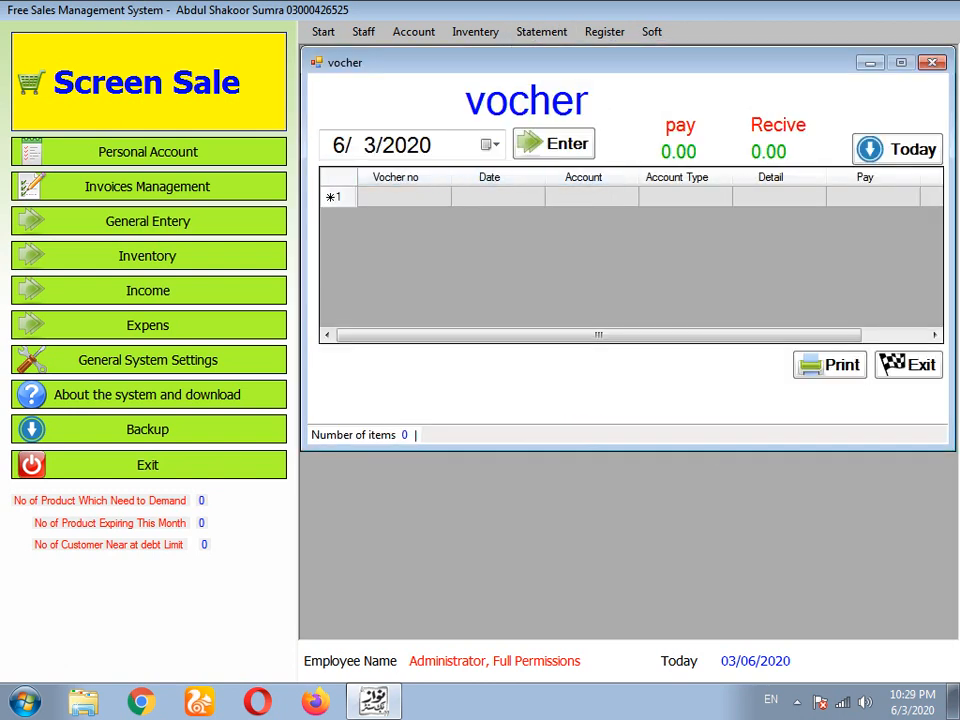
pyautogui.click(908, 365)
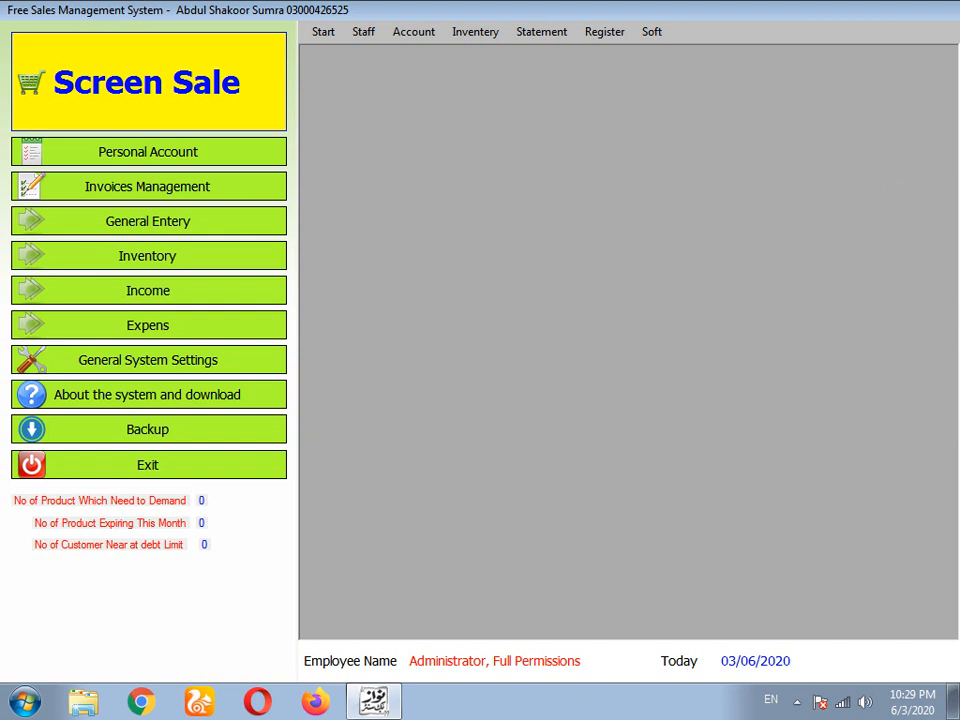
pyautogui.click(541, 32)
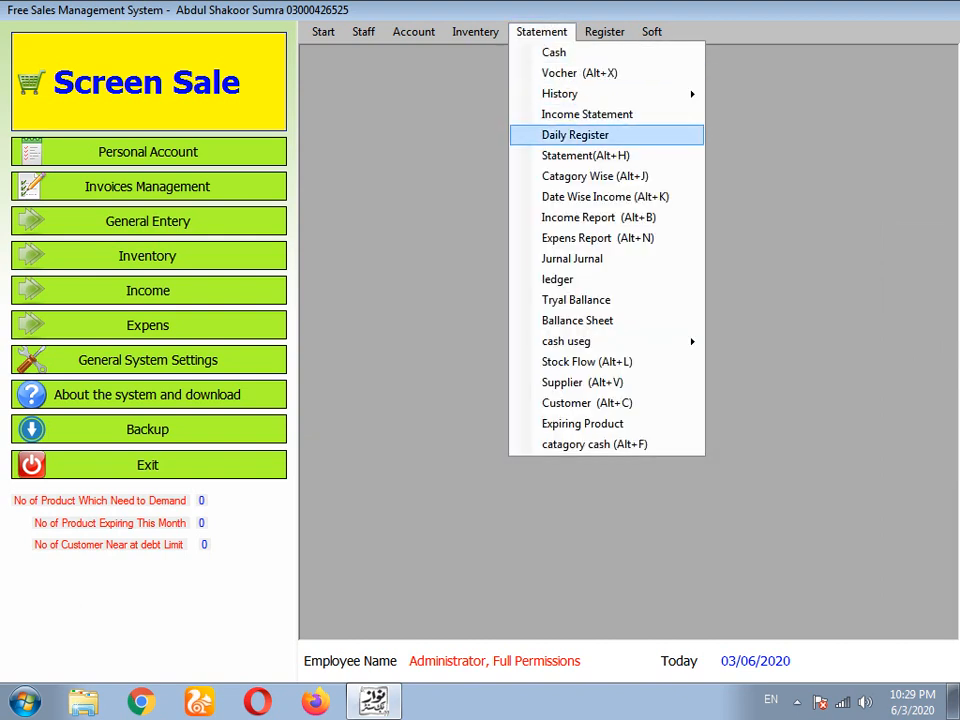
# - Review the Daily Register (counter sale 90, total 90), close it, and browse the statement reports
pyautogui.click(575, 134)
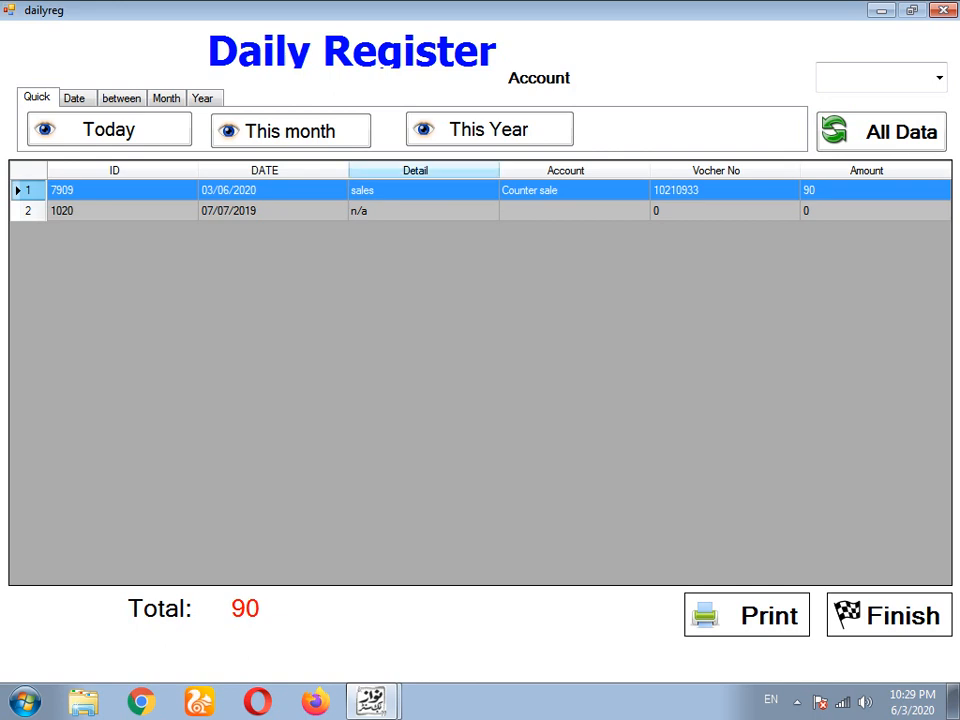
pyautogui.click(889, 615)
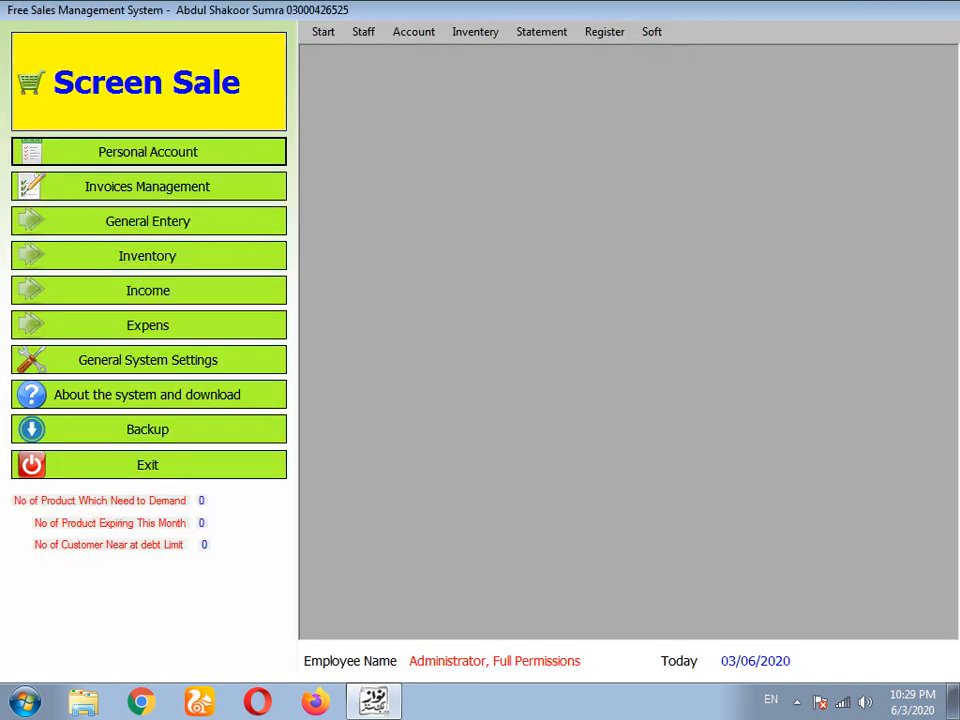
pyautogui.click(542, 32)
pyautogui.press('Down')
pyautogui.press('Down')
pyautogui.press('Down')
pyautogui.press('Down')
pyautogui.press('Down')
pyautogui.press('Down')
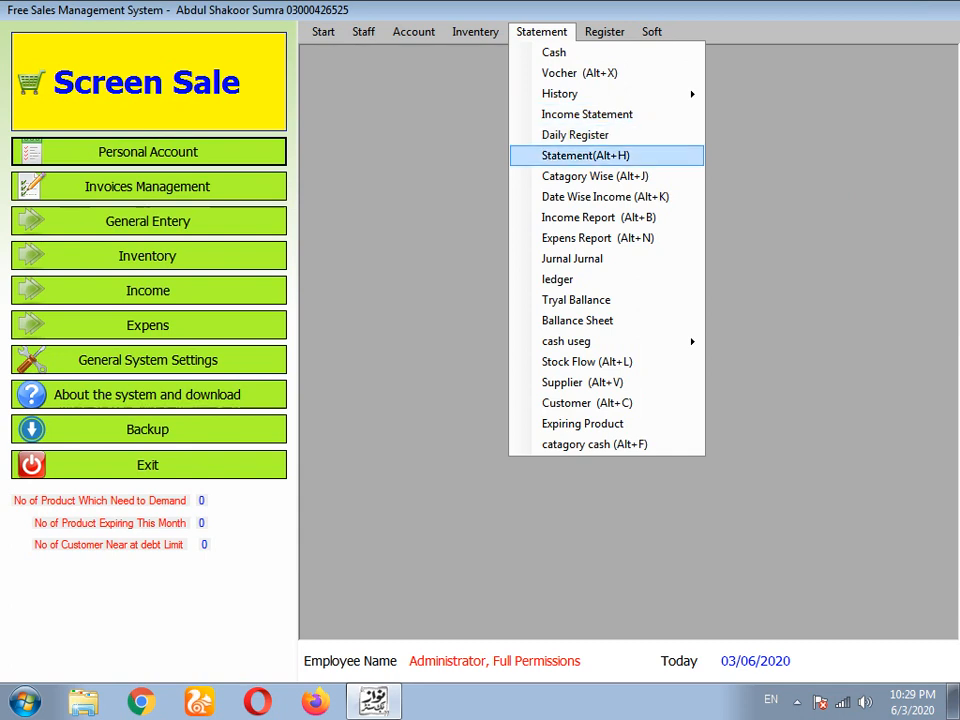
pyautogui.press('Down')
# - Open Start > Purchase > Record and start new purchase bill 79102953 dated 03/06/2020
pyautogui.press('Down')
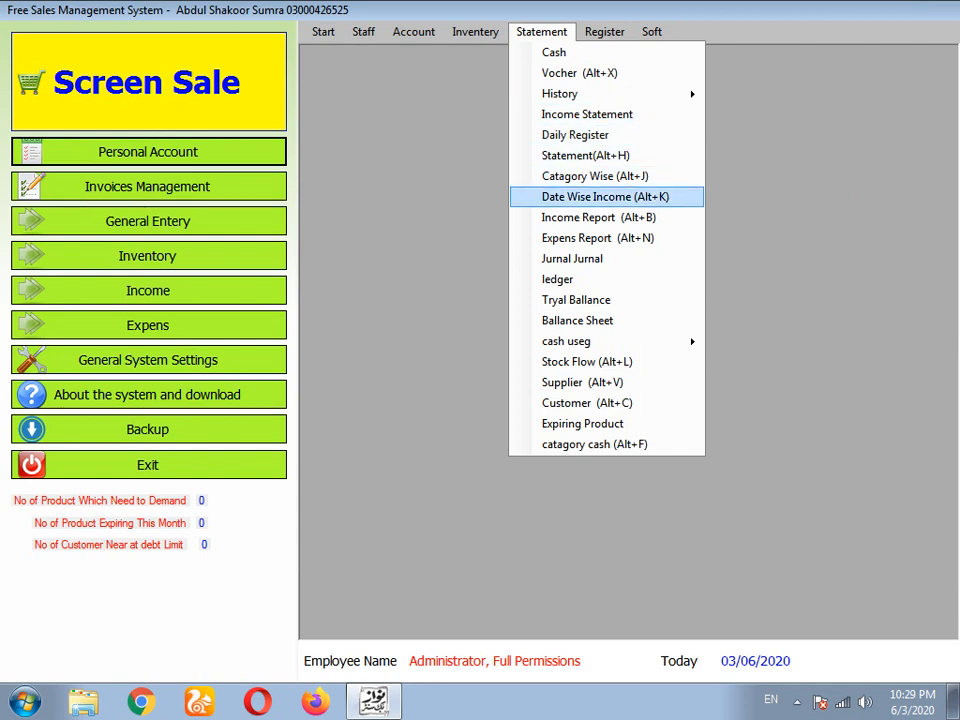
pyautogui.press('Down')
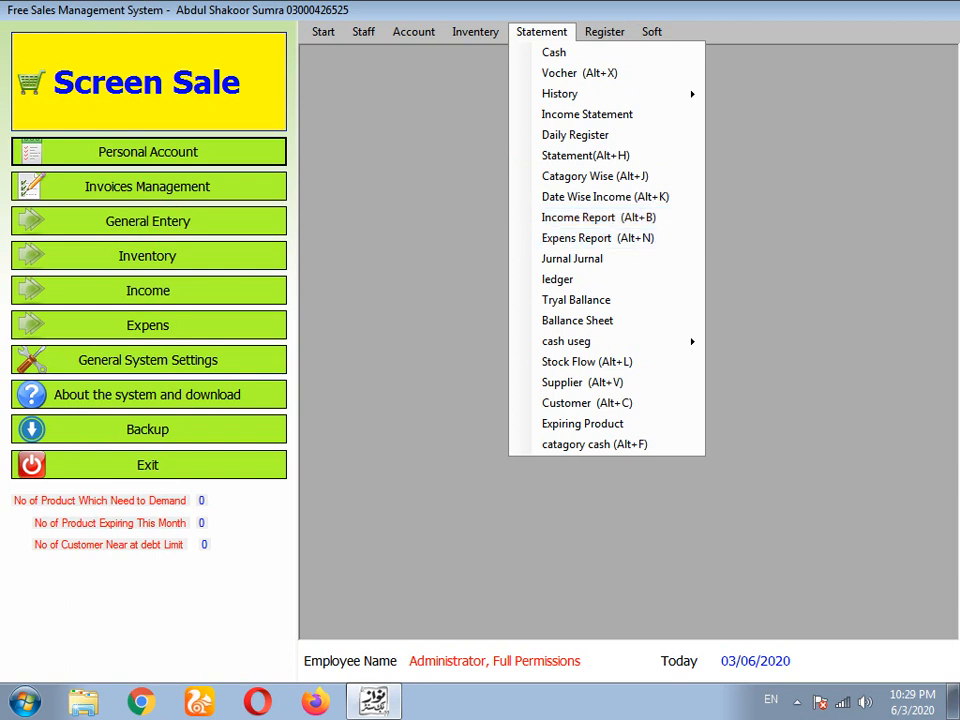
pyautogui.moveTo(323, 32)
pyautogui.moveTo(360, 73)
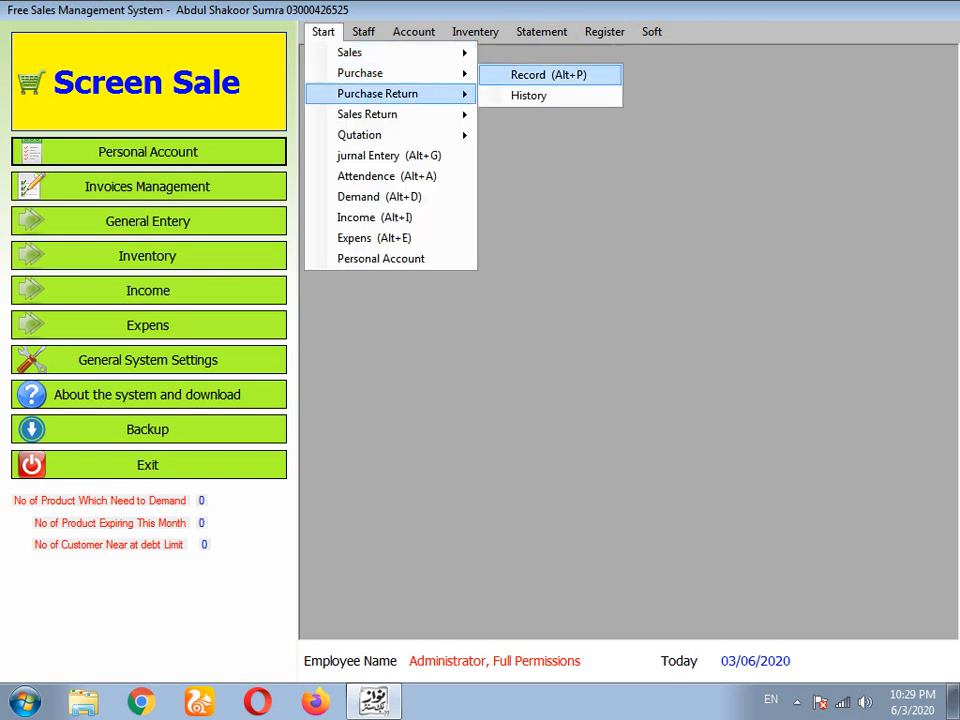
pyautogui.click(549, 75)
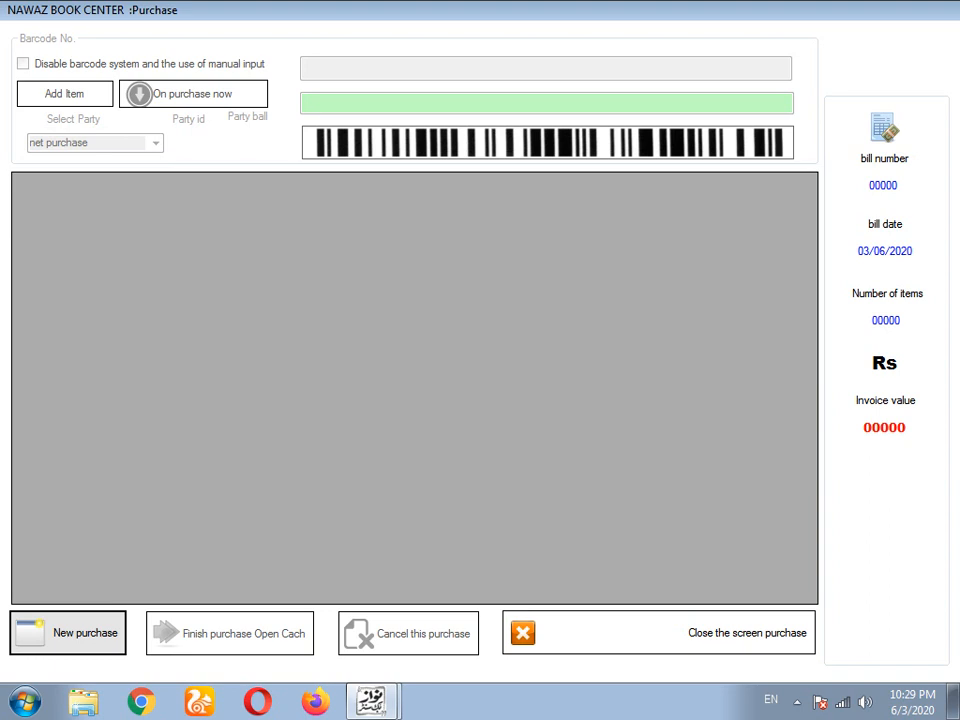
pyautogui.click(68, 633)
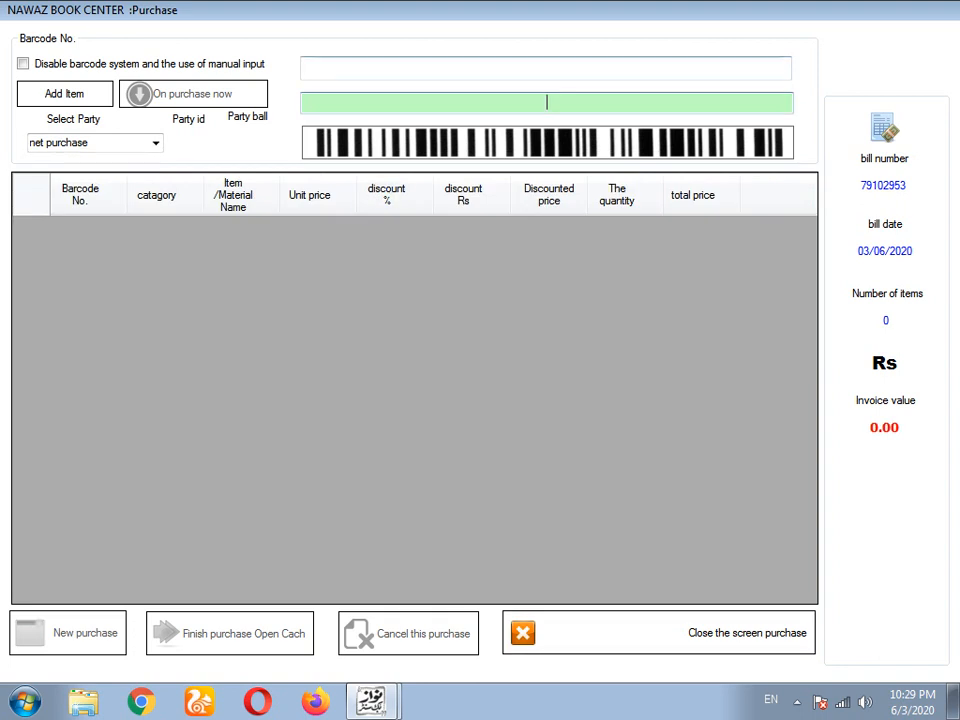
# - Add the book (barcode 100801, price 100, 30% discount) to the purchase bill
pyautogui.click(304, 68)
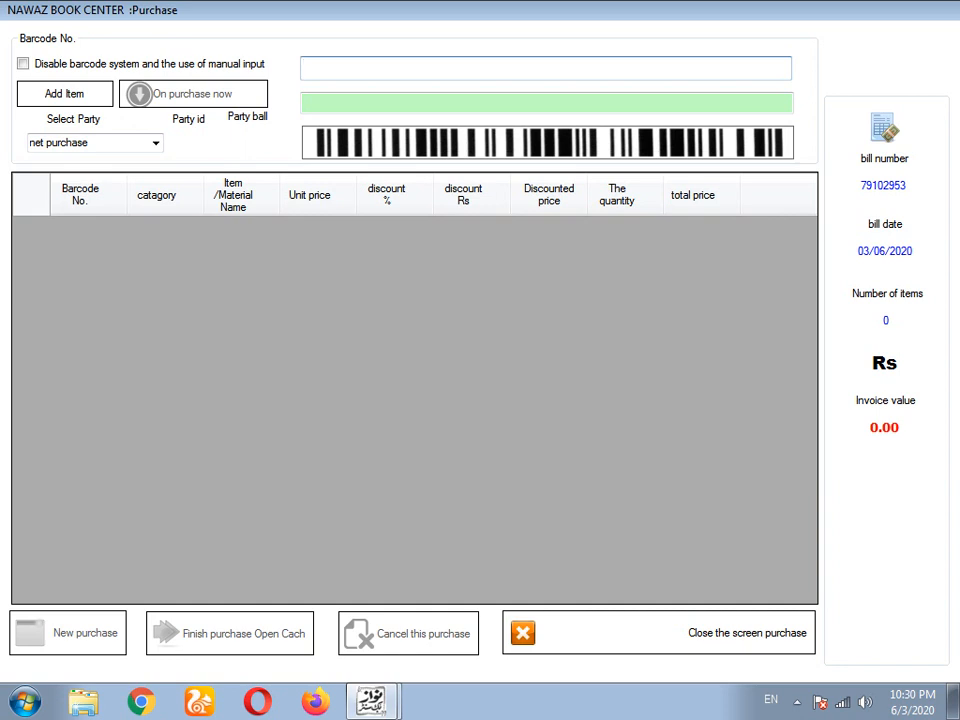
pyautogui.write('book')
pyautogui.press('Return')
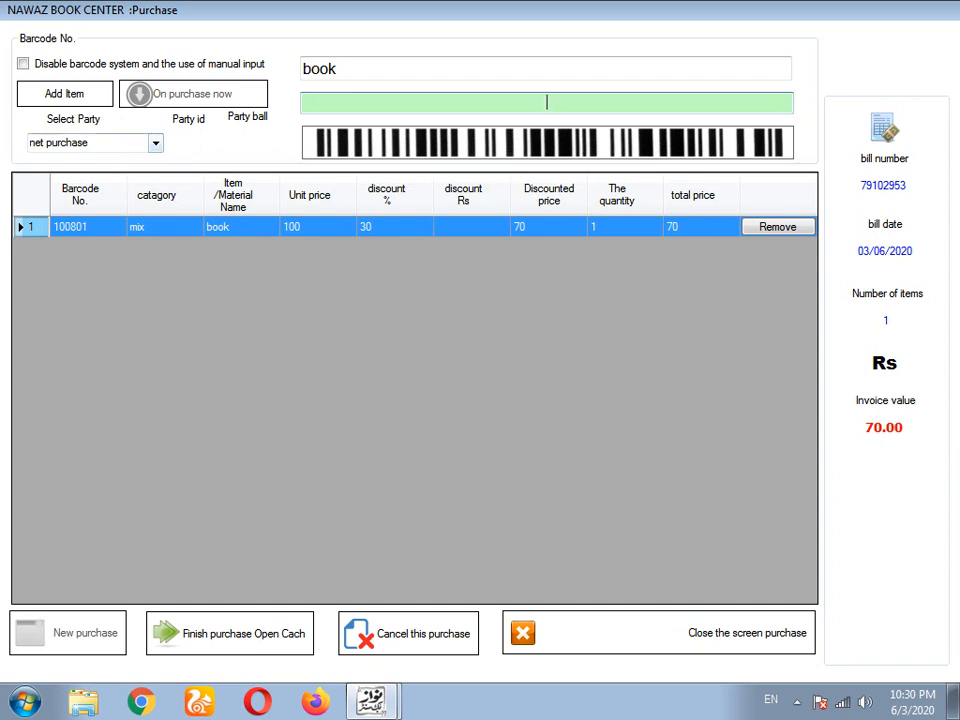
# - Check the empty purchase party choice, then proceed to finish the 70.00 purchase
pyautogui.click(230, 633)
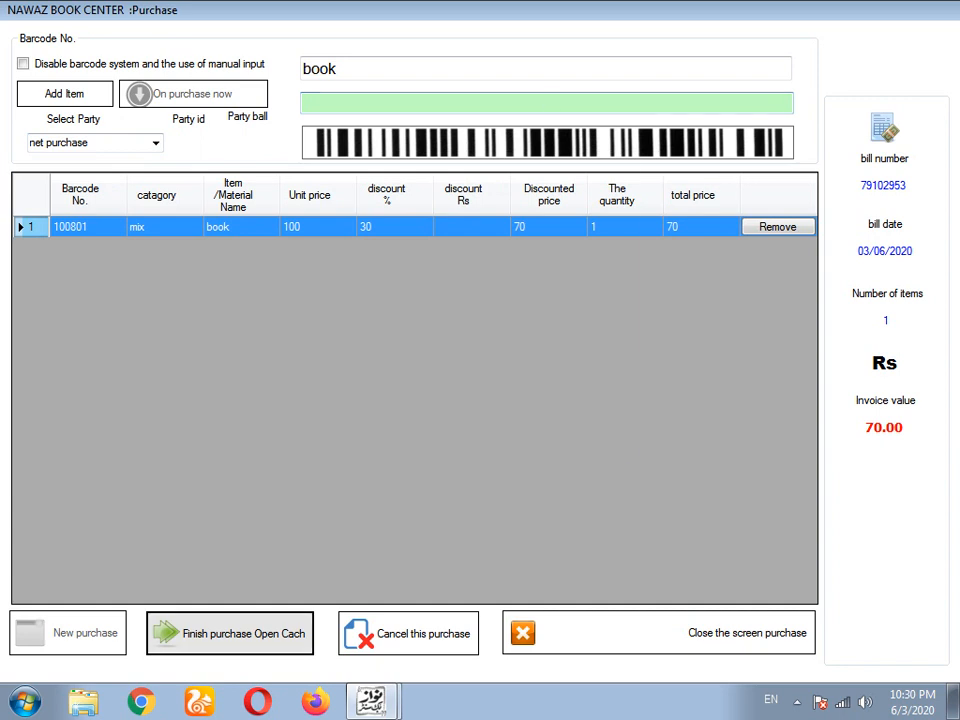
pyautogui.click(236, 423)
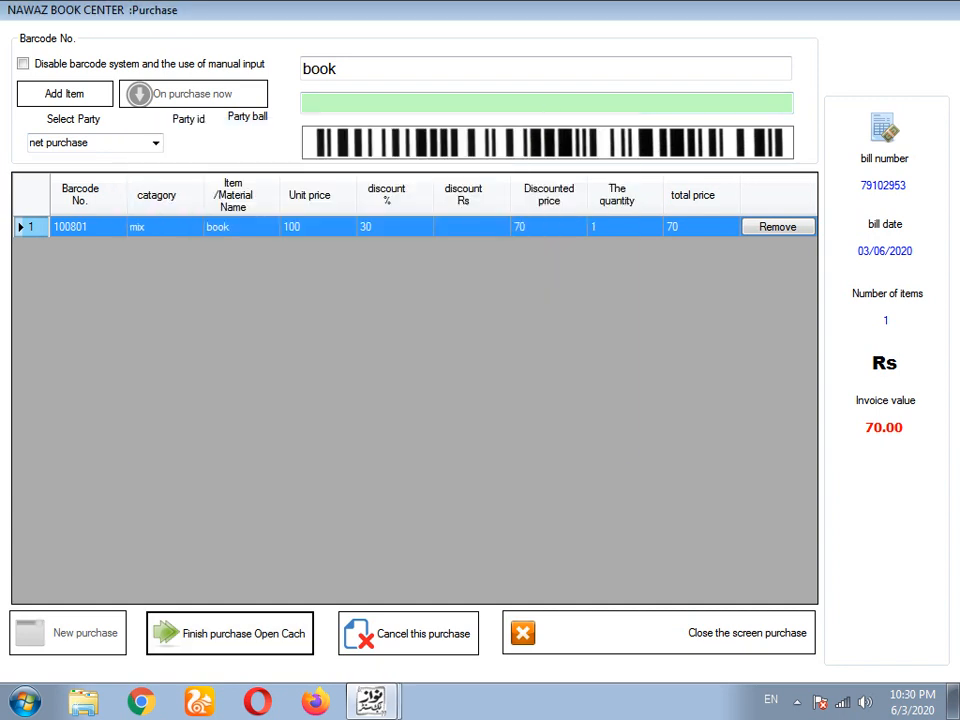
pyautogui.click(155, 143)
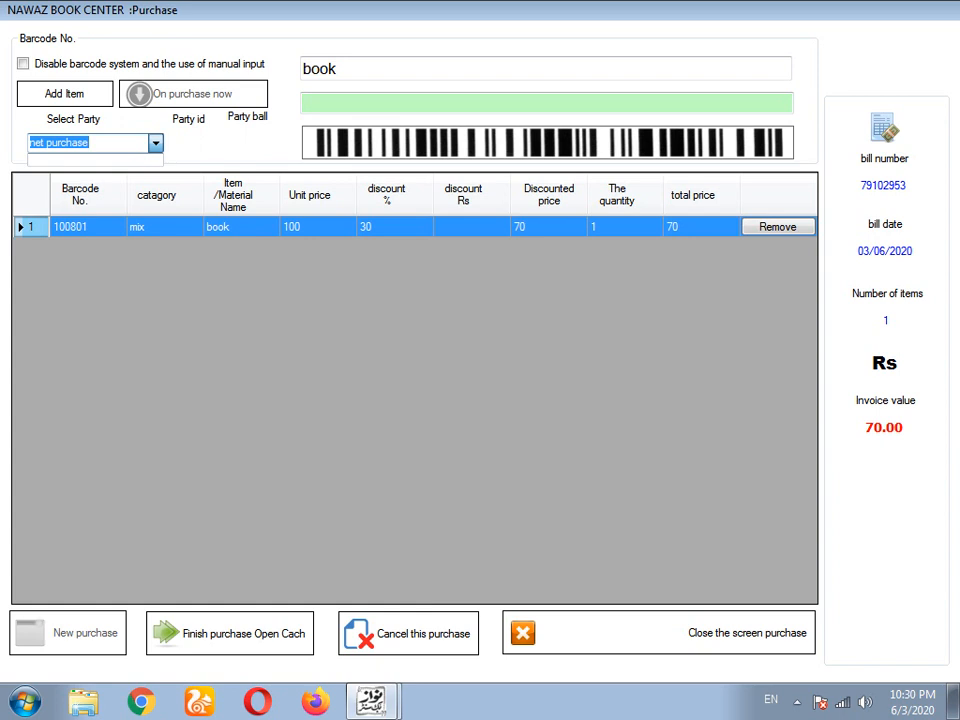
pyautogui.click(230, 633)
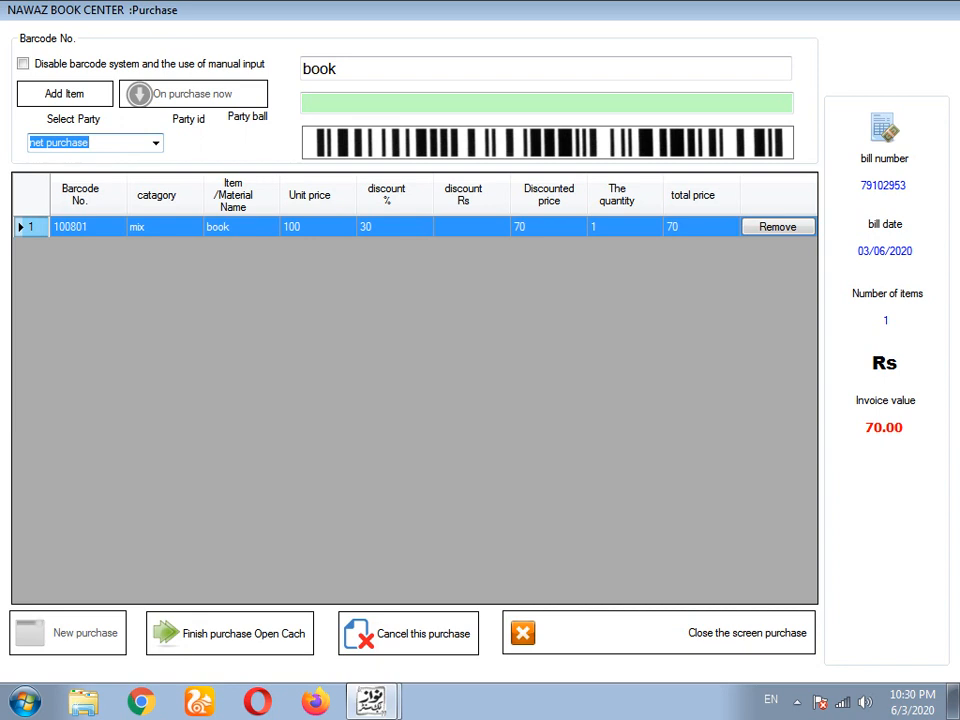
pyautogui.click(230, 633)
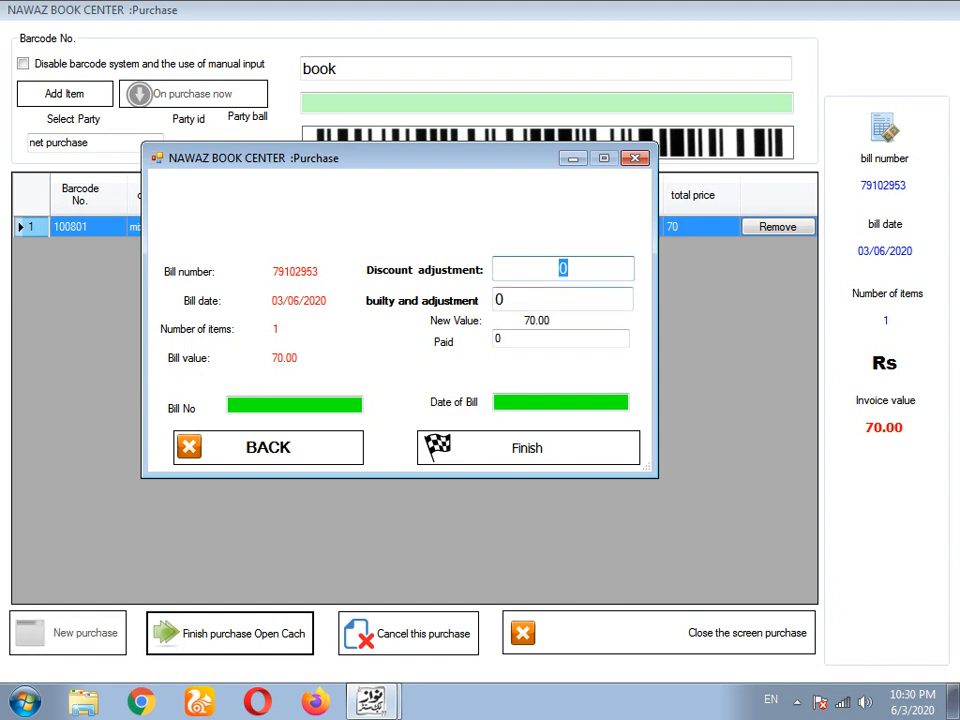
# - Save the purchase with discount 5 and 65 paid, accepting no bill number or date
pyautogui.write('5')
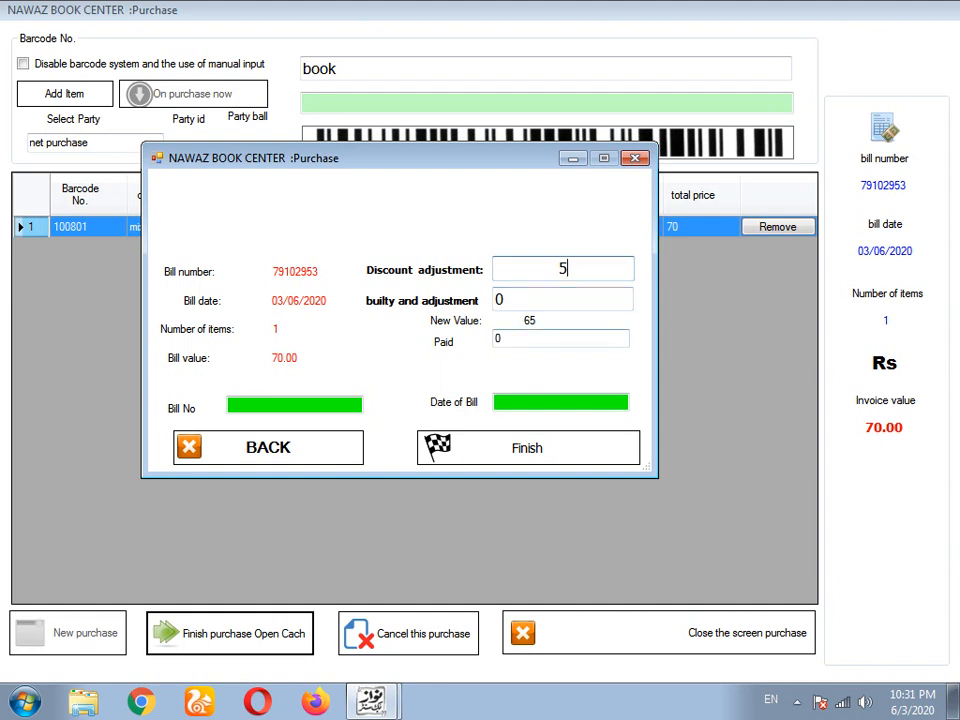
pyautogui.press('Tab')
pyautogui.write('65')
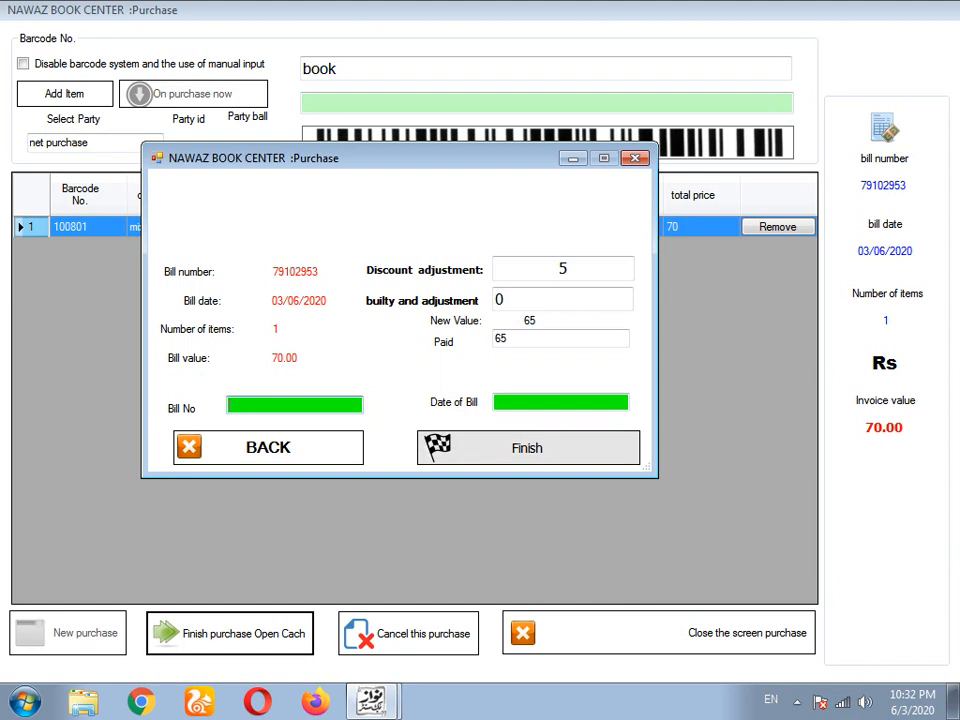
pyautogui.click(527, 447)
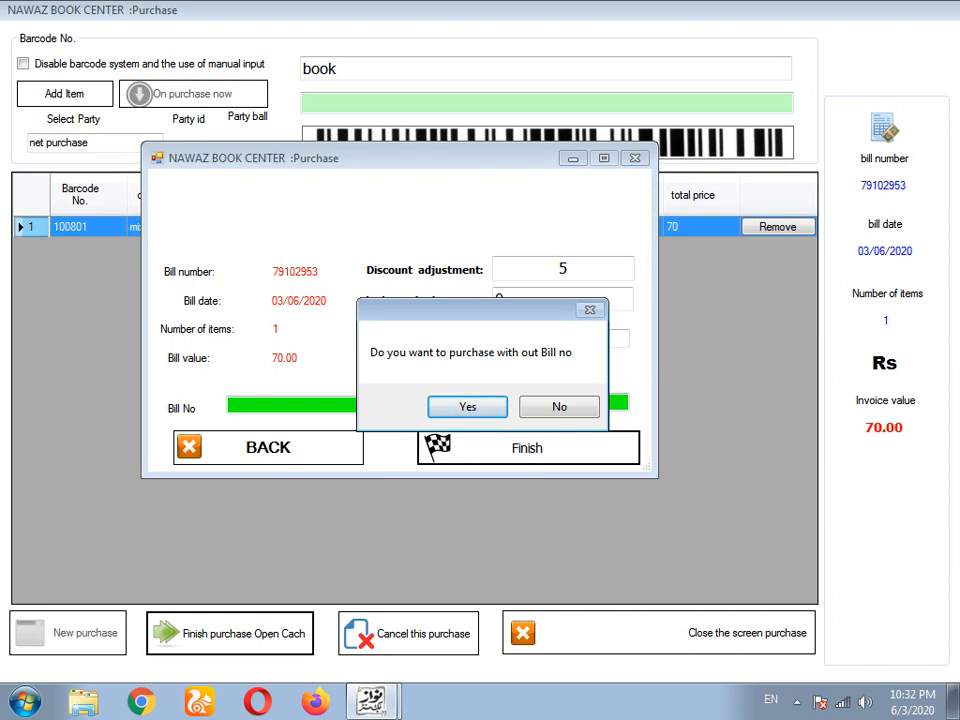
pyautogui.press('Return')
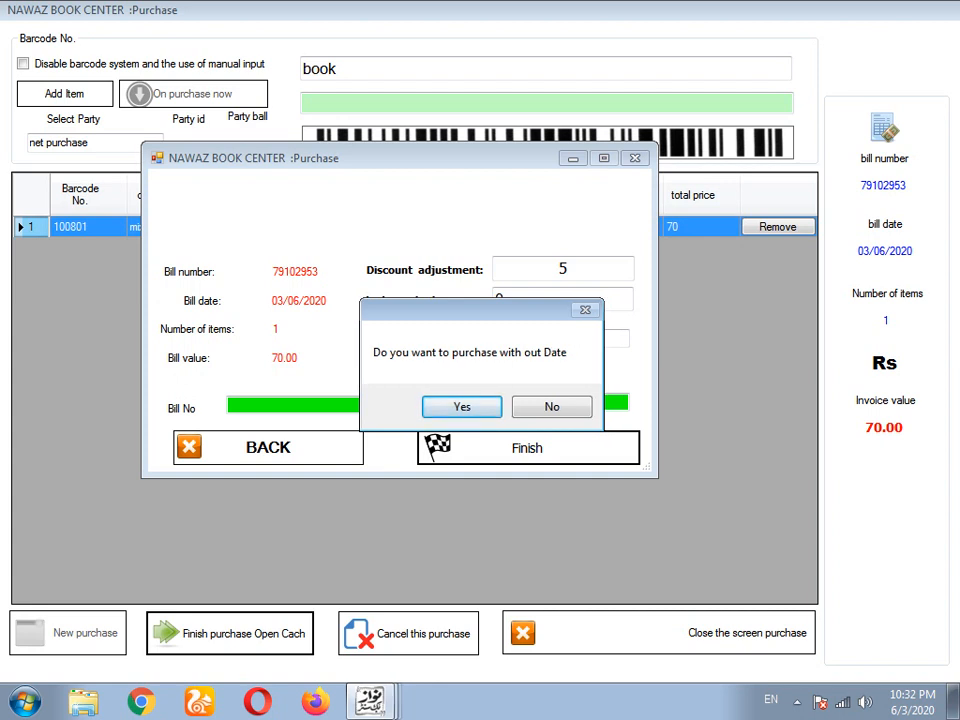
pyautogui.press('Return')
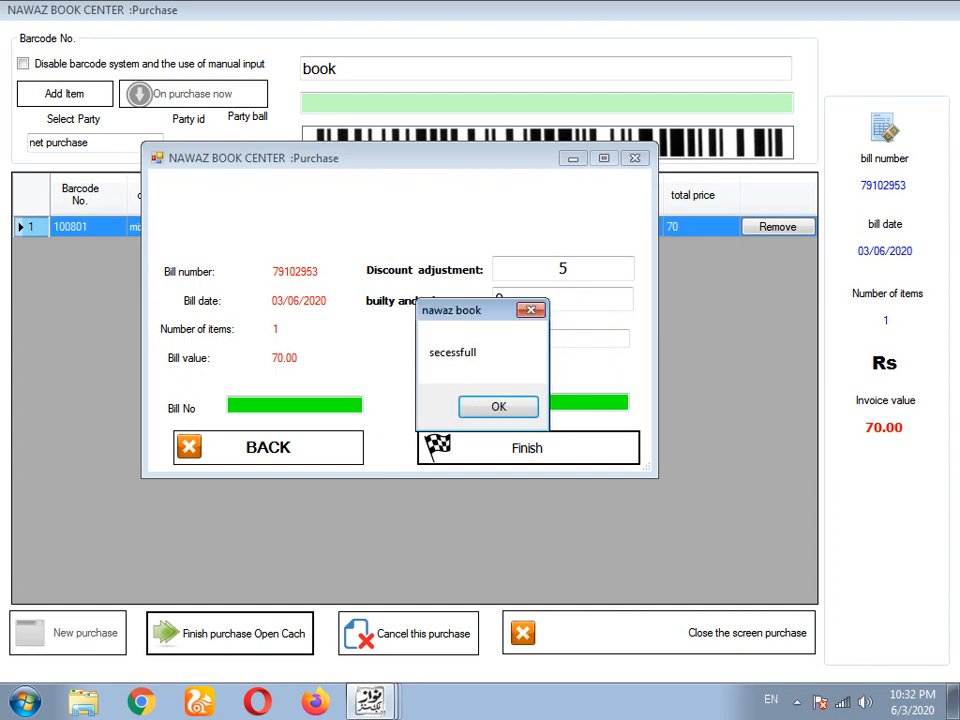
pyautogui.press('Return')
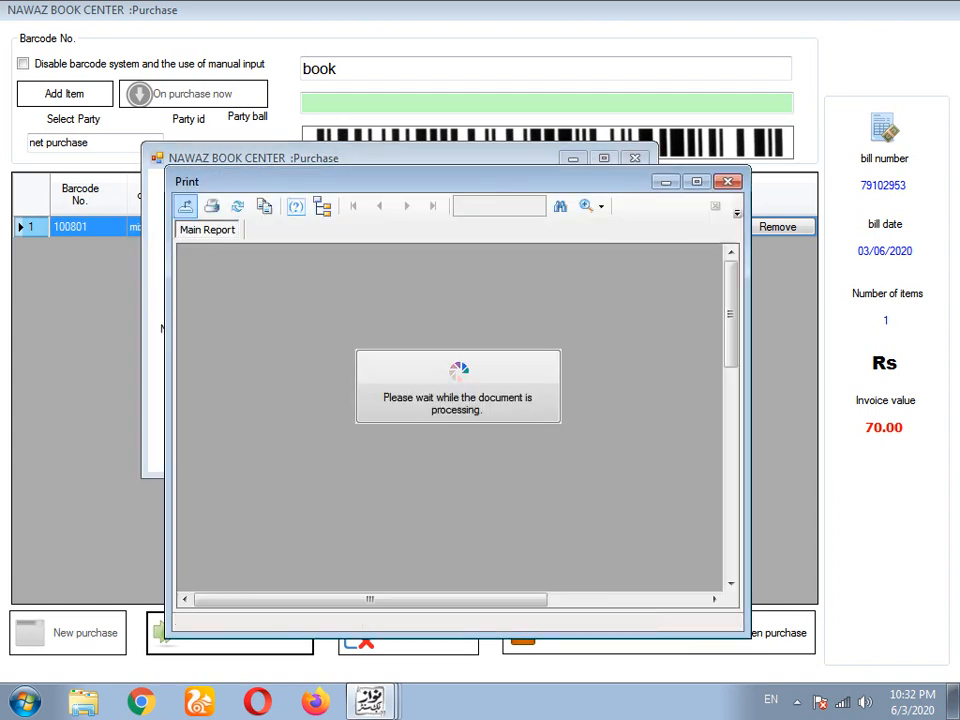
# - Review the purchase bill preview (total 70, discount 5, pay 65) and close it
pyautogui.scroll(-2, 450, 410)
pyautogui.scroll(-1, 450, 410)
pyautogui.scroll(2, 450, 410)
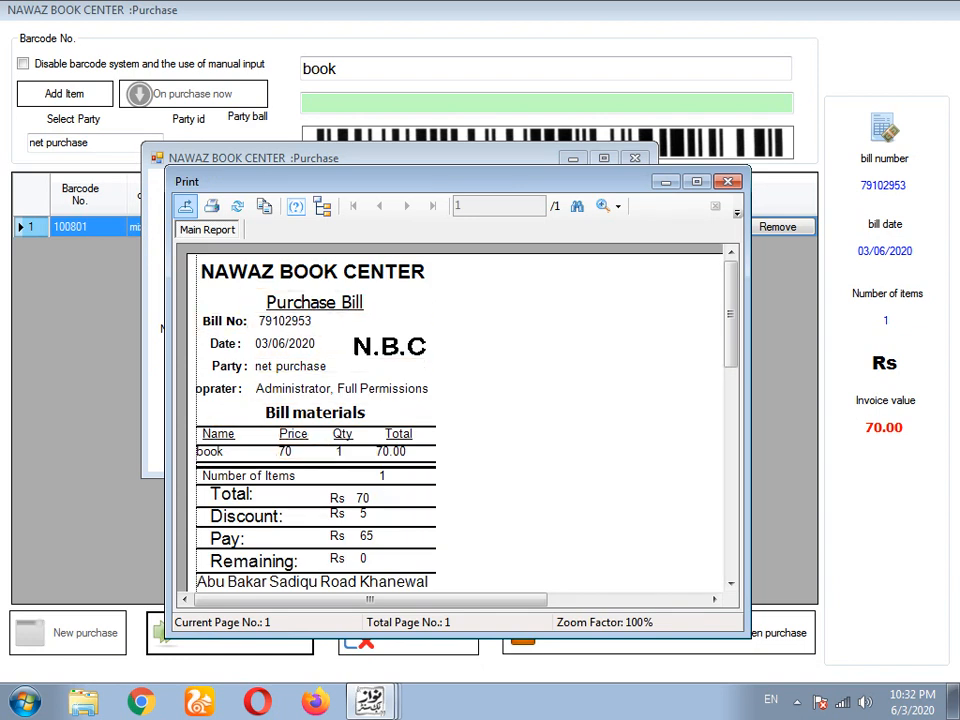
pyautogui.hotkey('alt', 'F4')
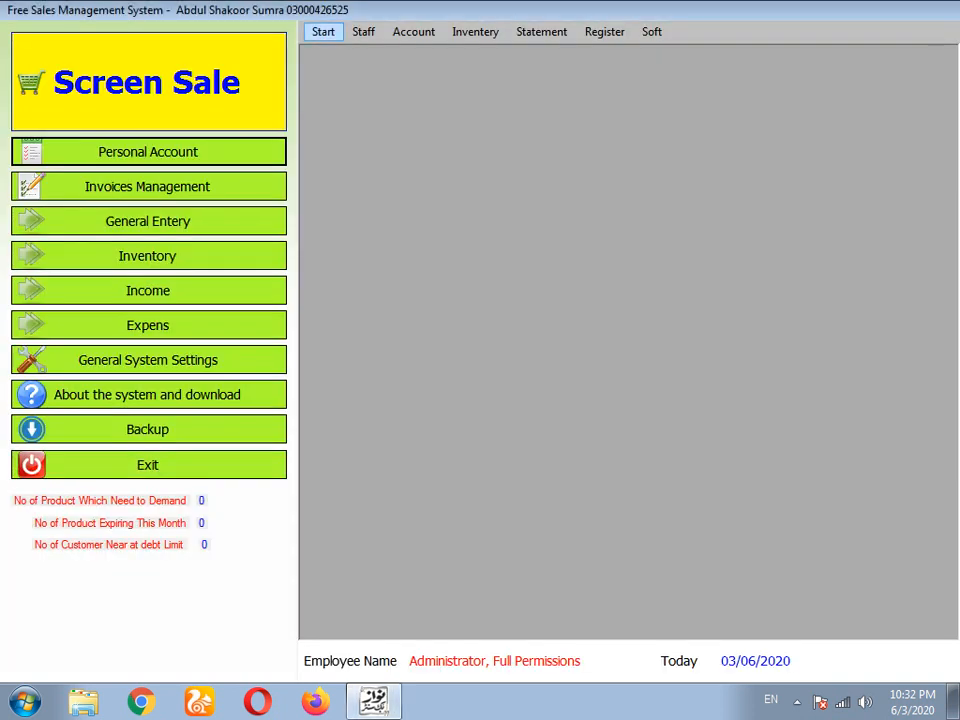
pyautogui.click(323, 31)
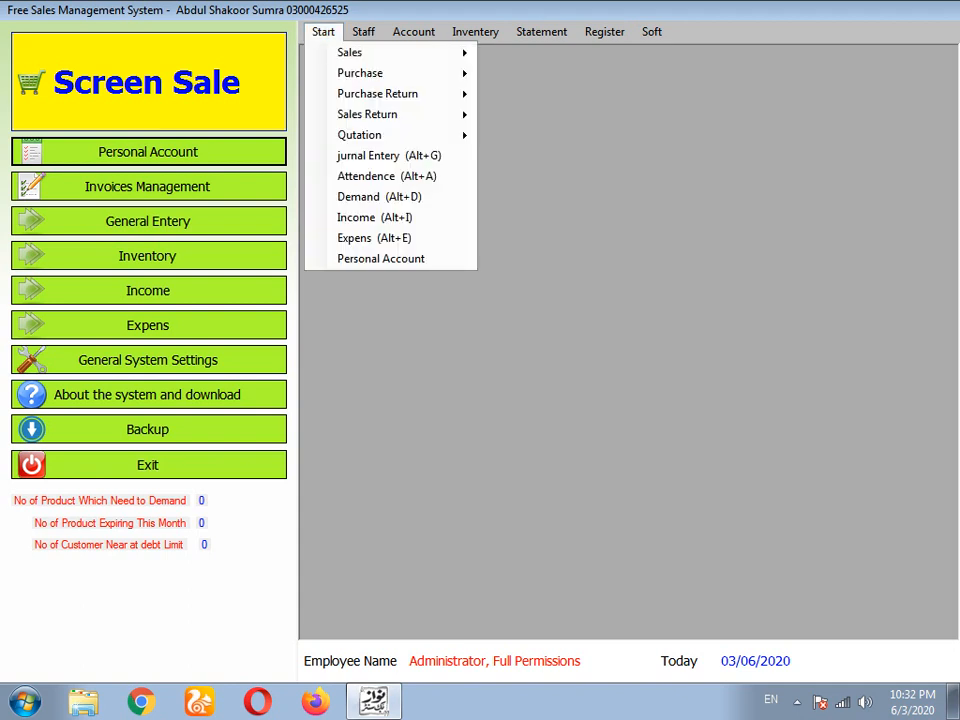
pyautogui.moveTo(378, 94)
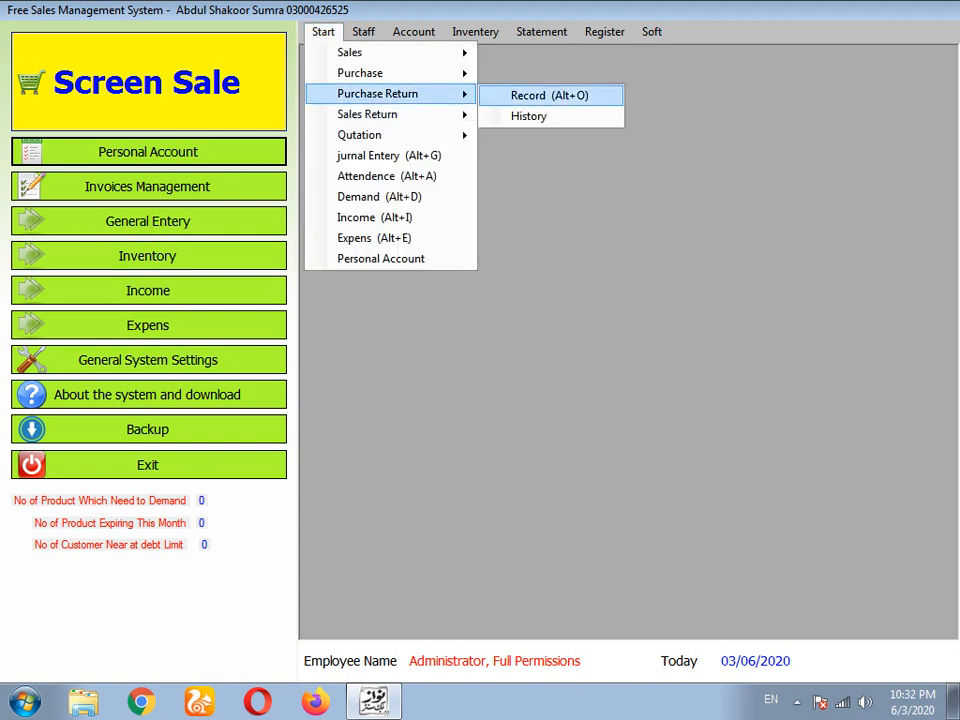
pyautogui.click(381, 259)
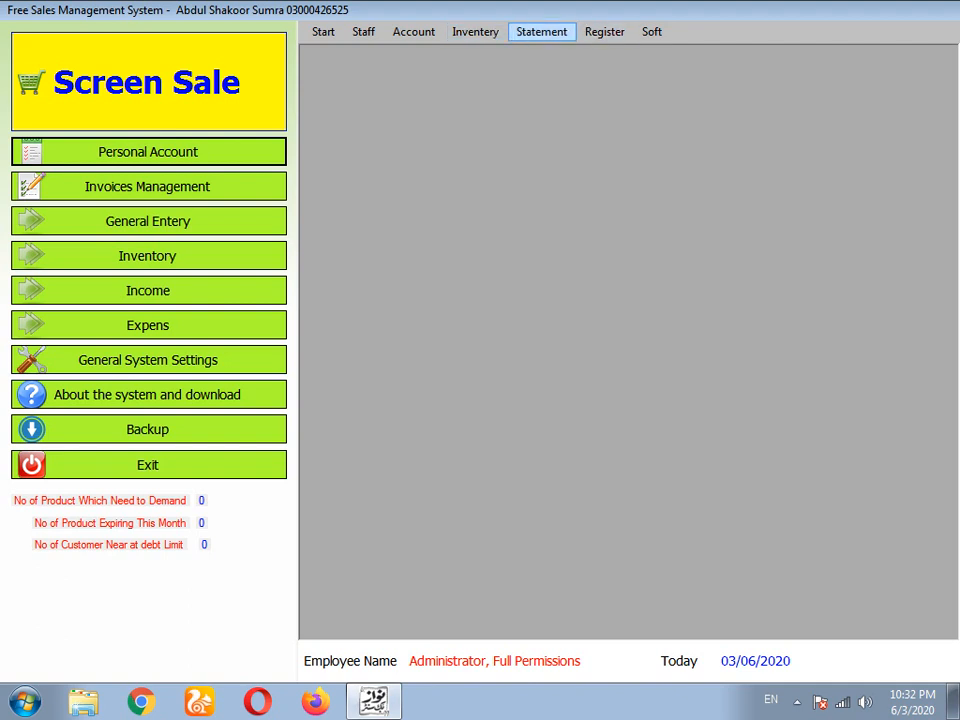
pyautogui.click(541, 31)
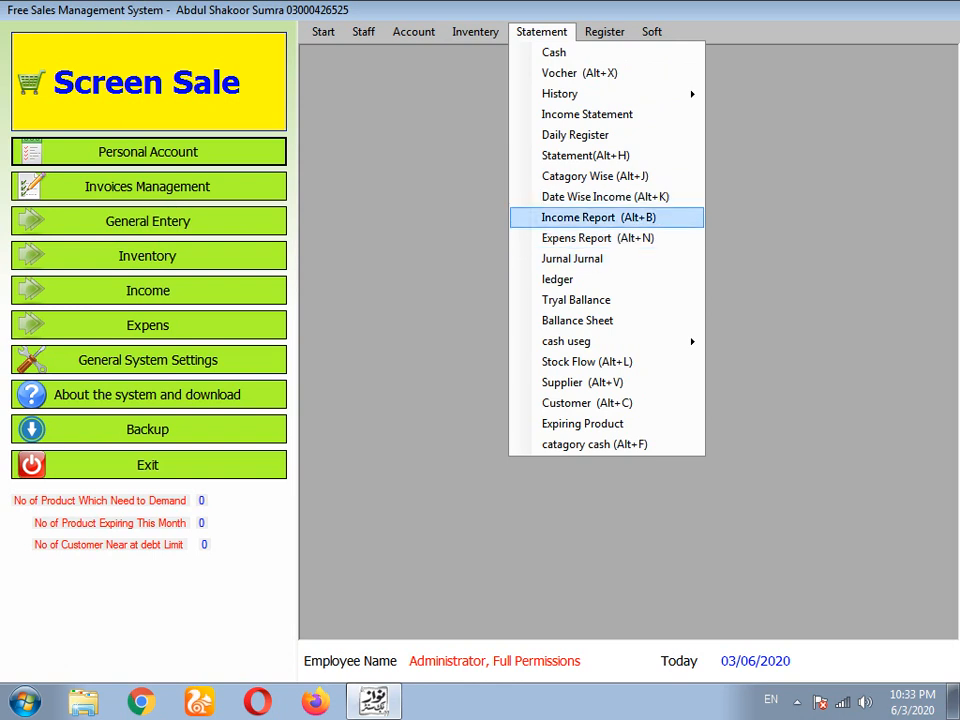
pyautogui.click(599, 217)
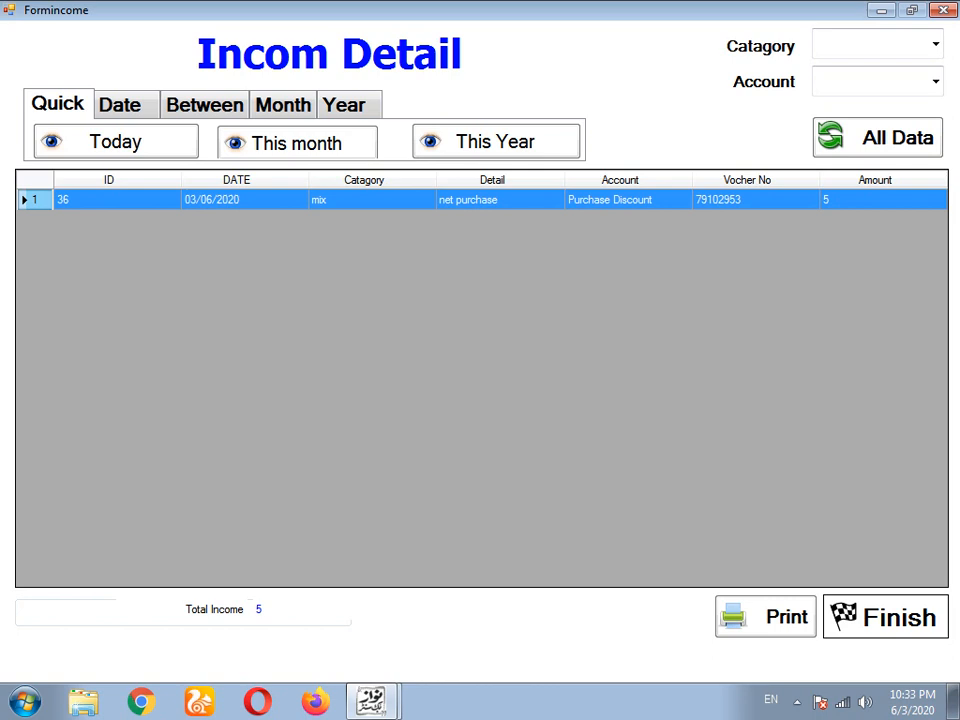
pyautogui.click(886, 617)
pyautogui.click(541, 32)
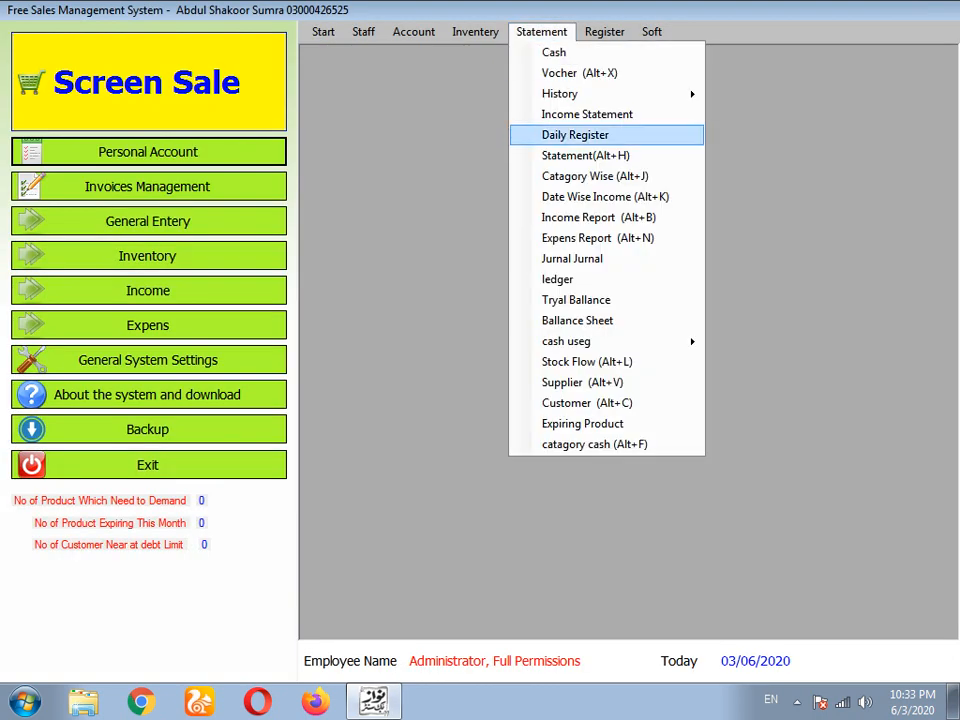
pyautogui.click(597, 238)
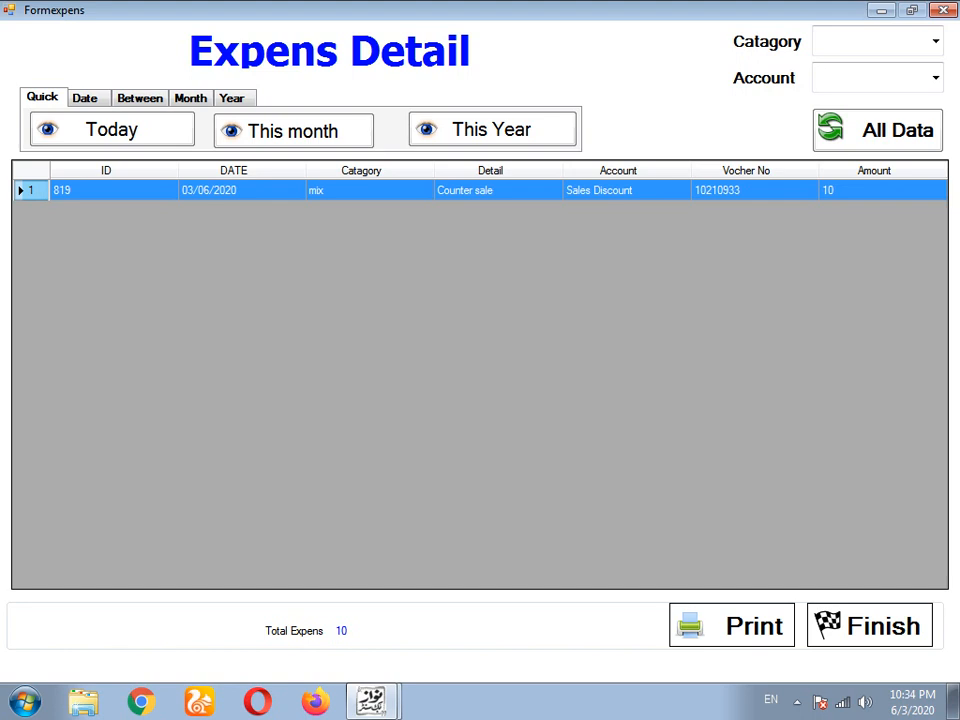
pyautogui.click(870, 625)
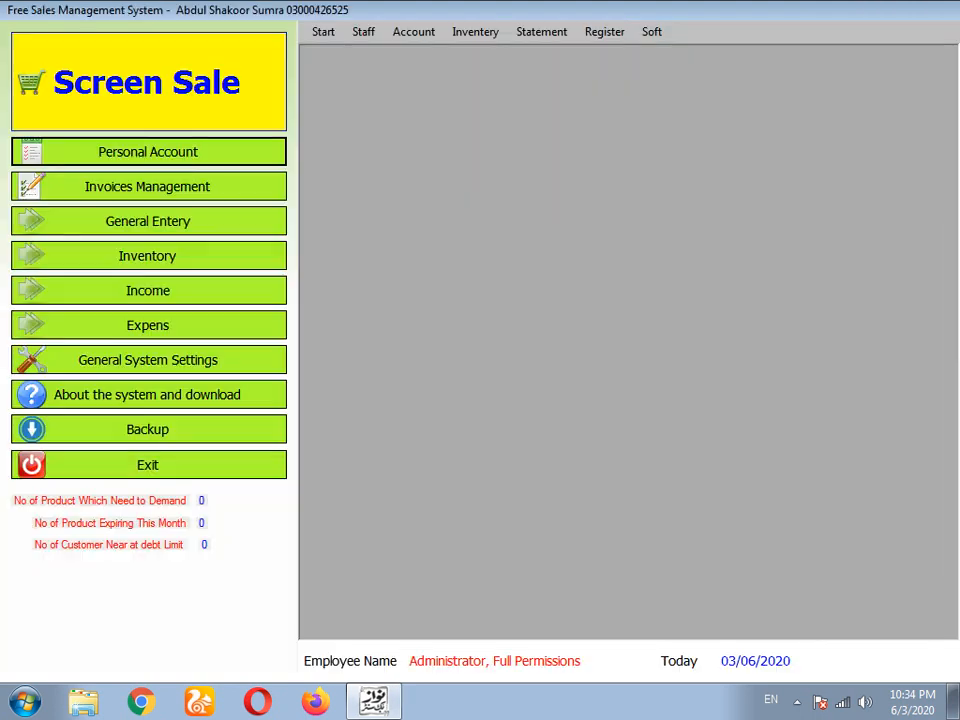
# - Start a new sales return against counter-sale invoice 10
pyautogui.click(323, 31)
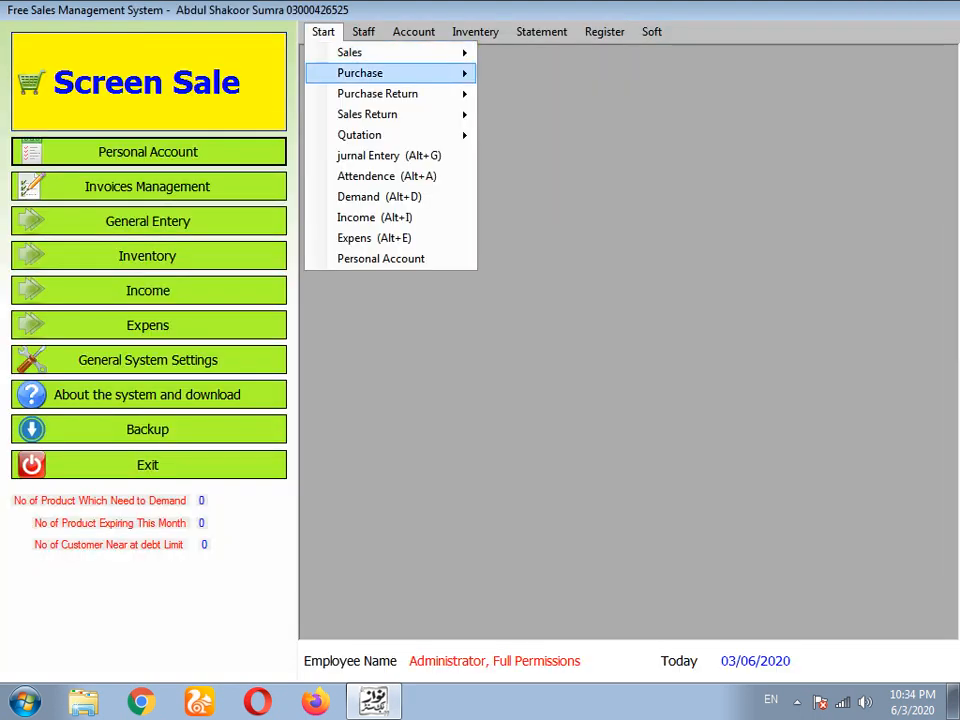
pyautogui.moveTo(400, 114)
pyautogui.click(548, 116)
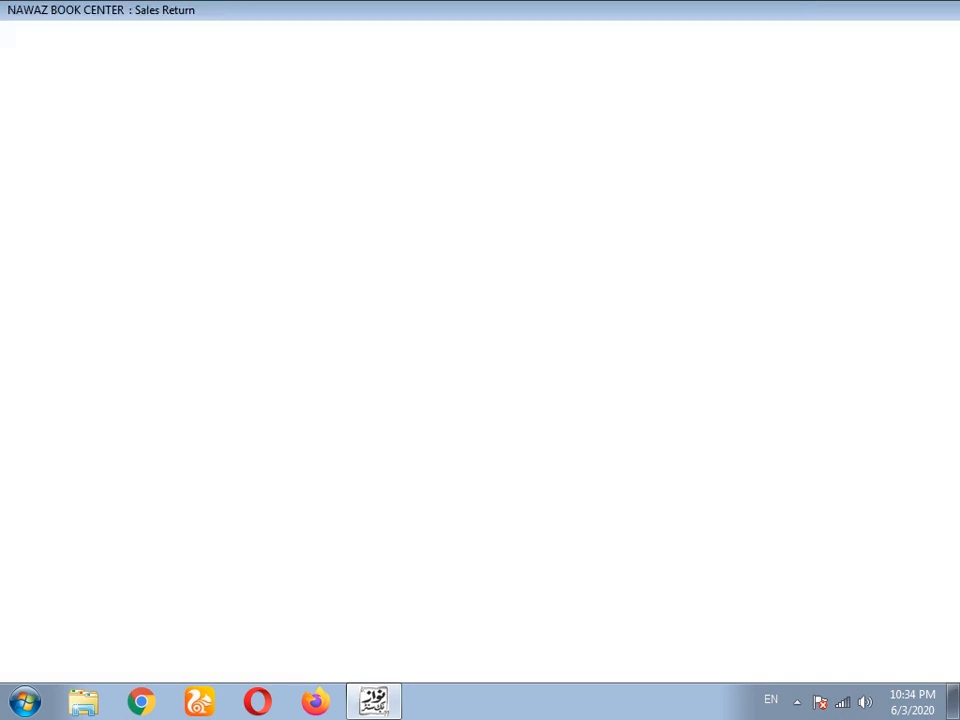
pyautogui.click(81, 620)
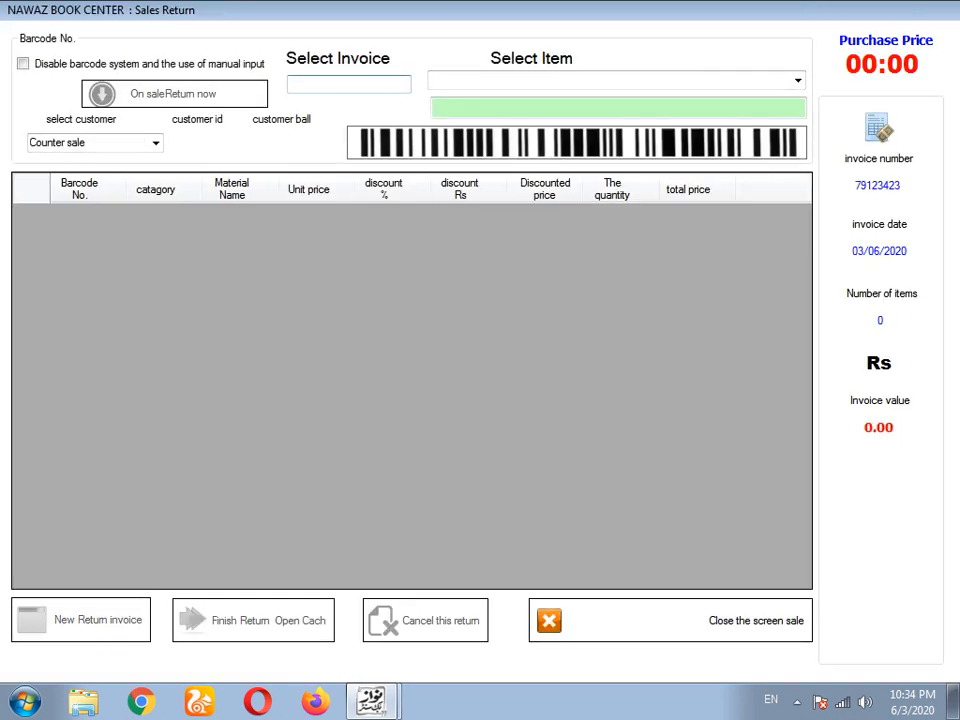
pyautogui.write('10')
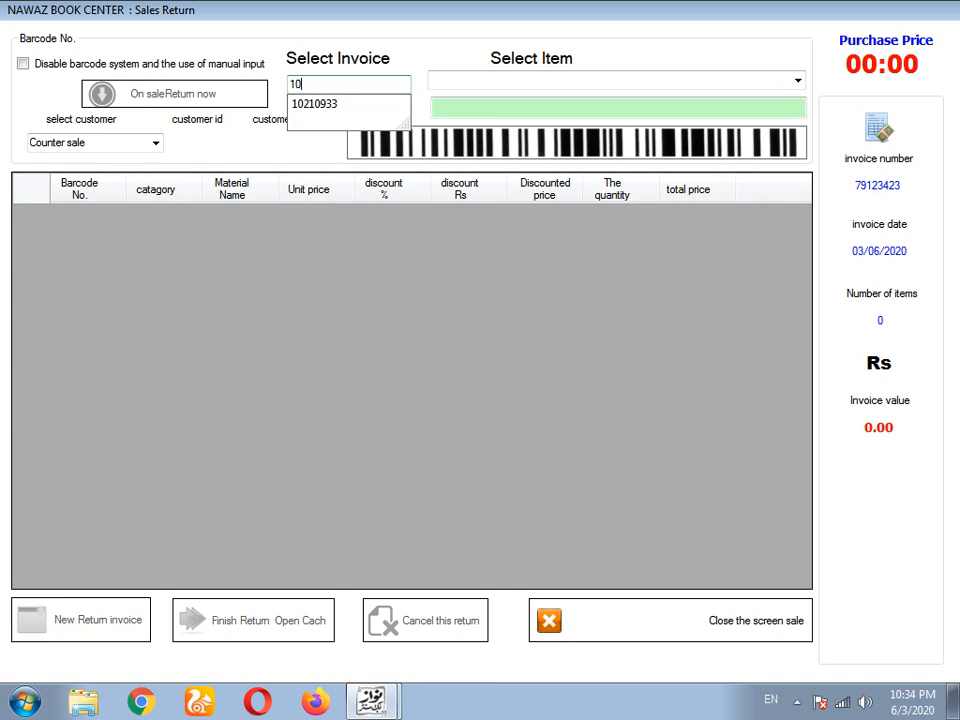
pyautogui.press('Down')
pyautogui.press('Return')
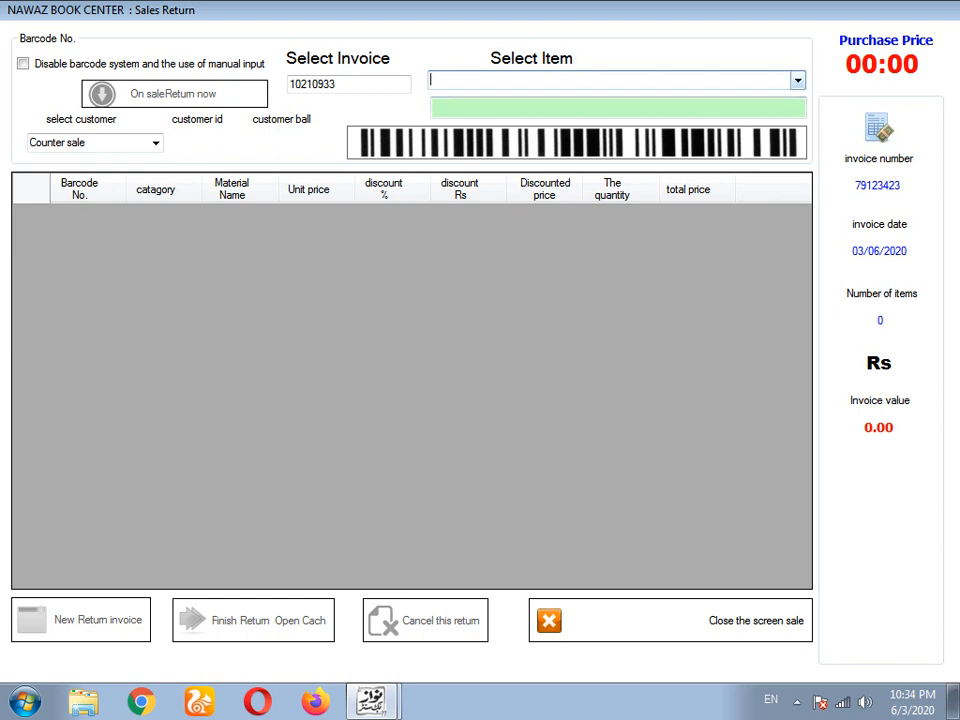
# - Add that invoice's book (barcode 100801, worth 90) to the return
pyautogui.click(797, 81)
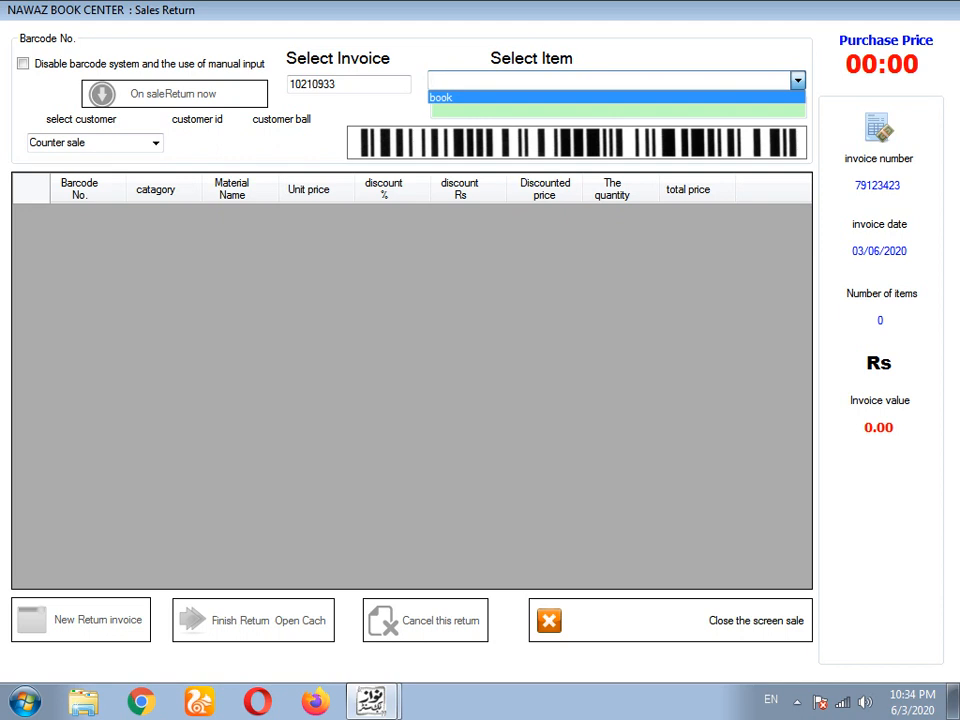
pyautogui.press('Return')
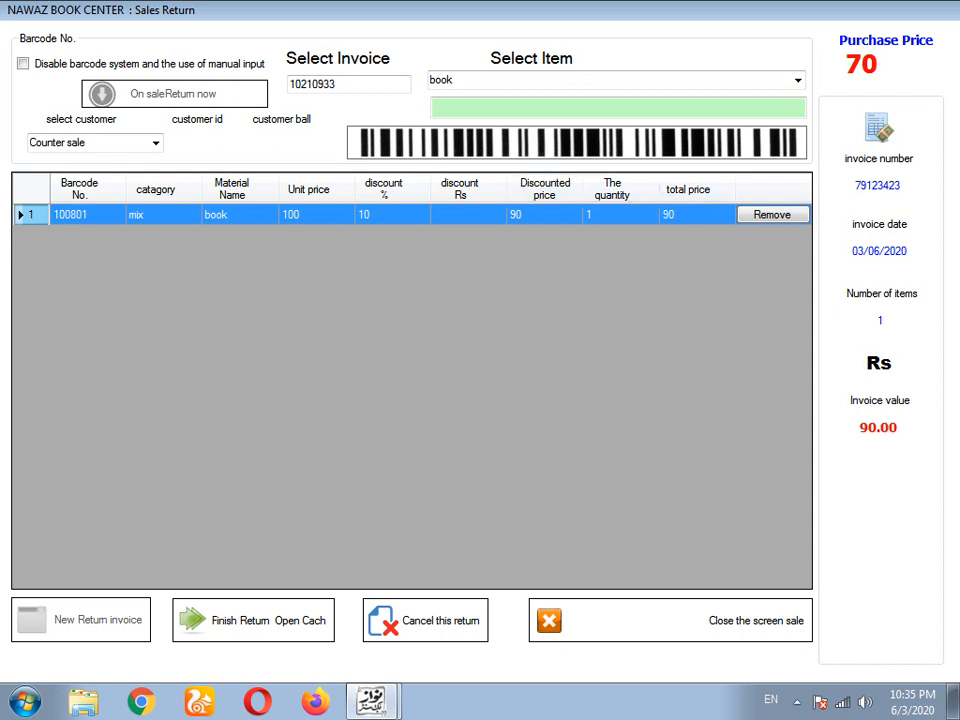
pyautogui.click(612, 215)
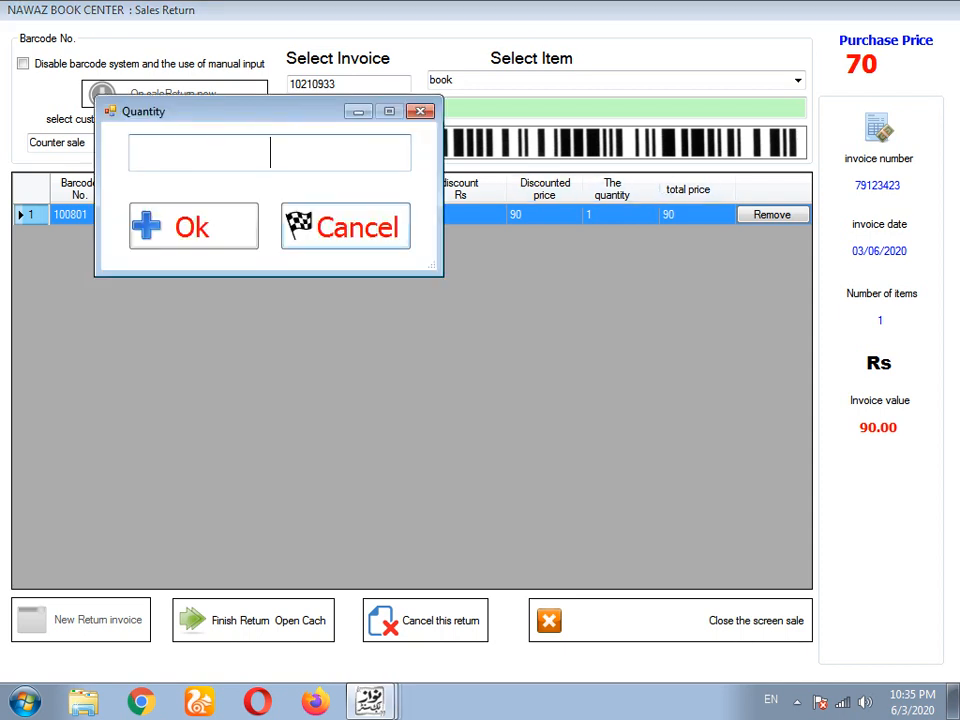
# - Finish the book return with 90 paid, print its invoice, and close the return screen
pyautogui.press('Escape')
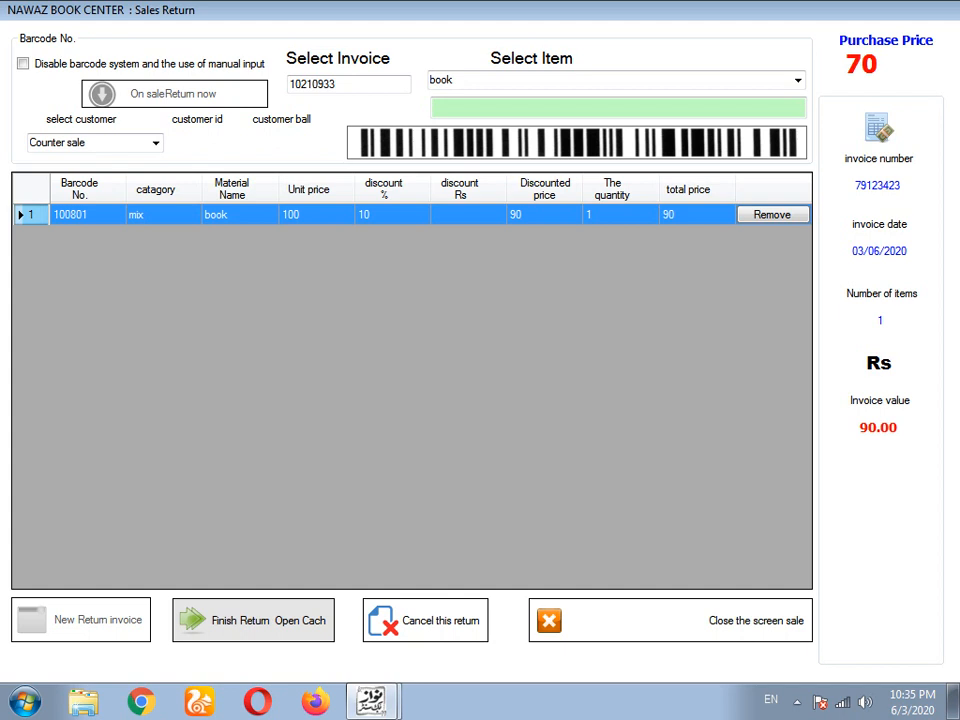
pyautogui.click(253, 620)
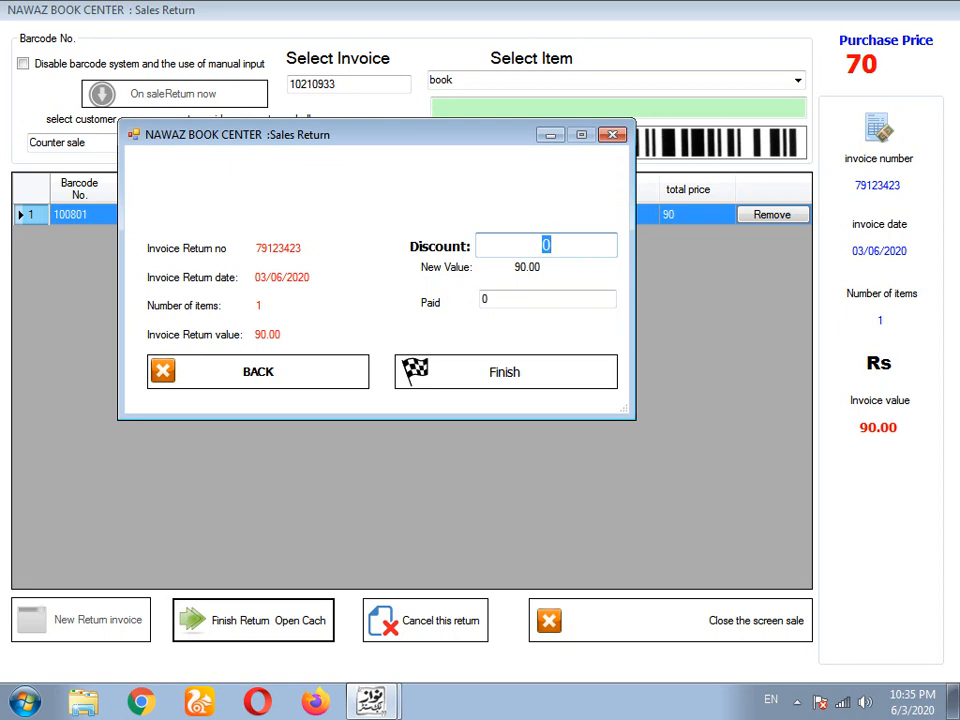
pyautogui.press('Tab')
pyautogui.write('90')
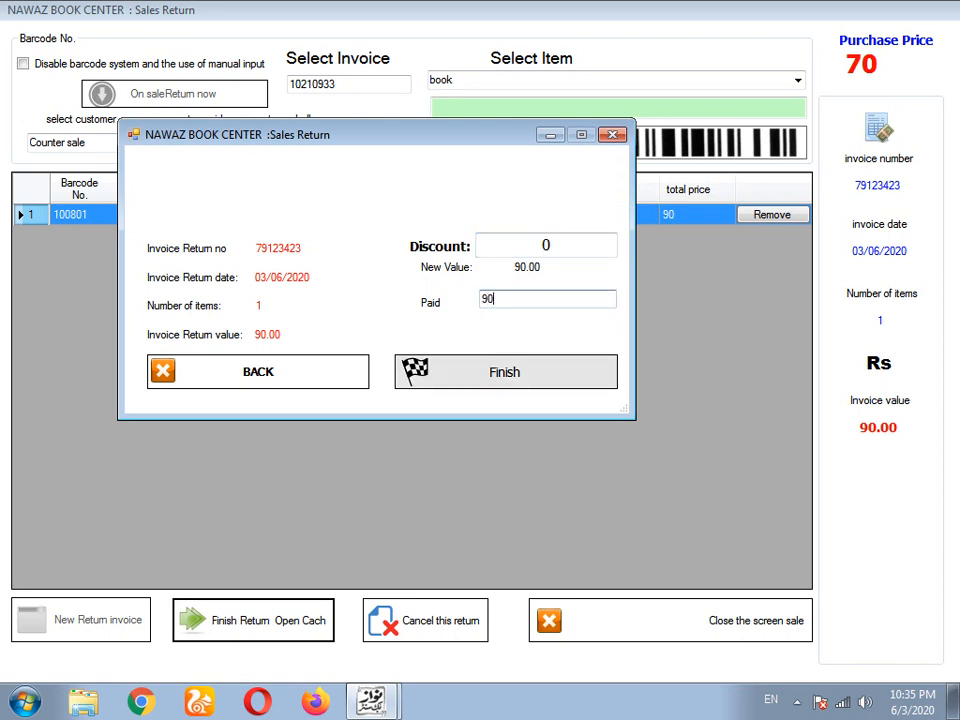
pyautogui.press('Return')
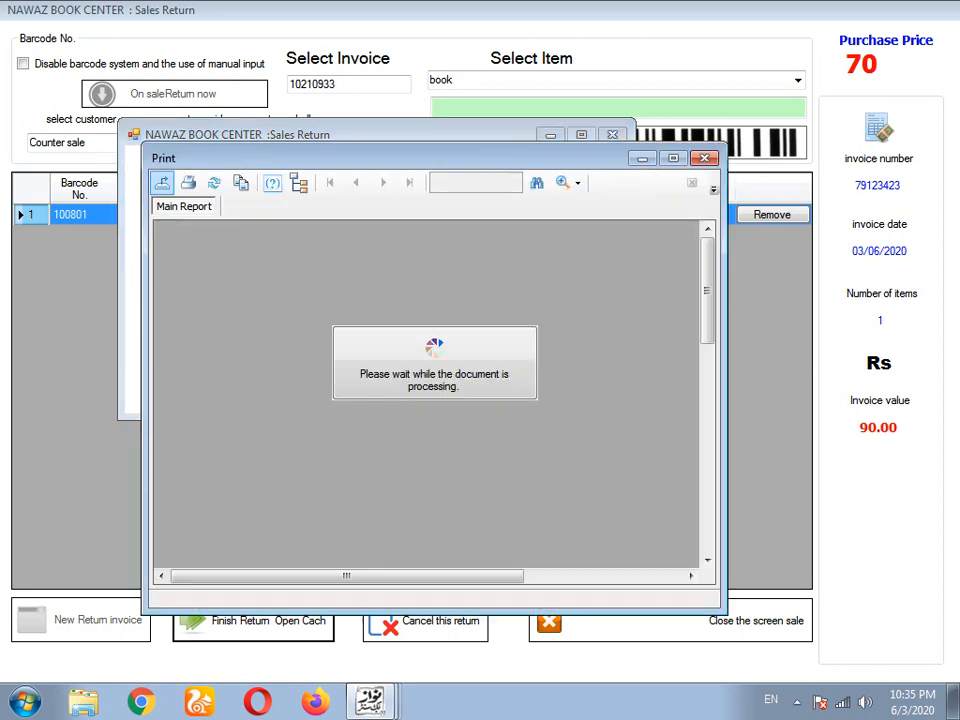
pyautogui.click(704, 158)
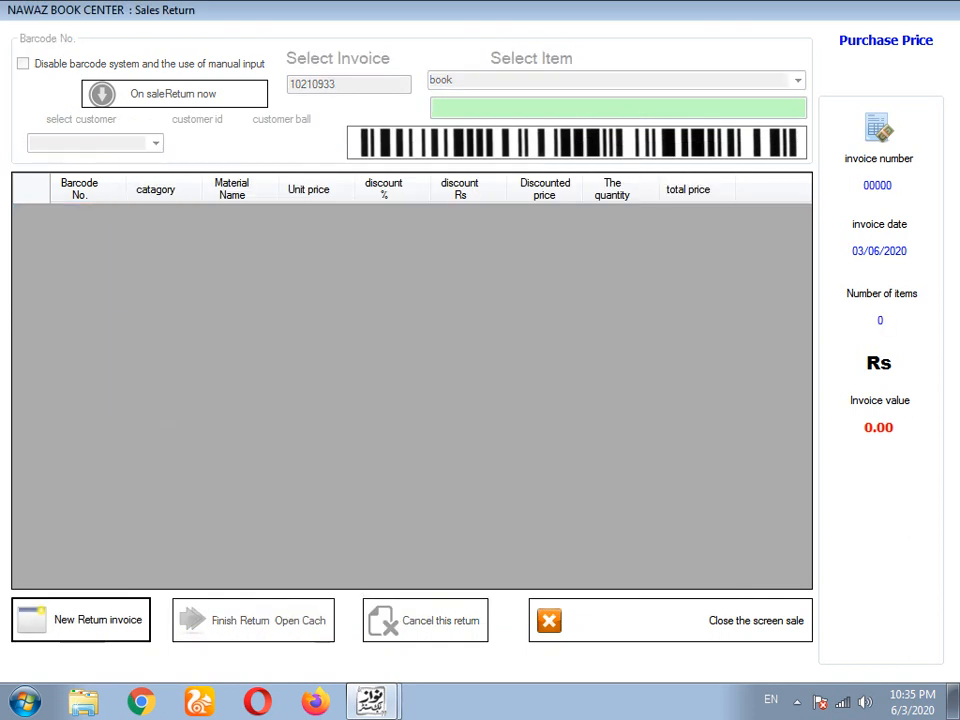
pyautogui.click(671, 621)
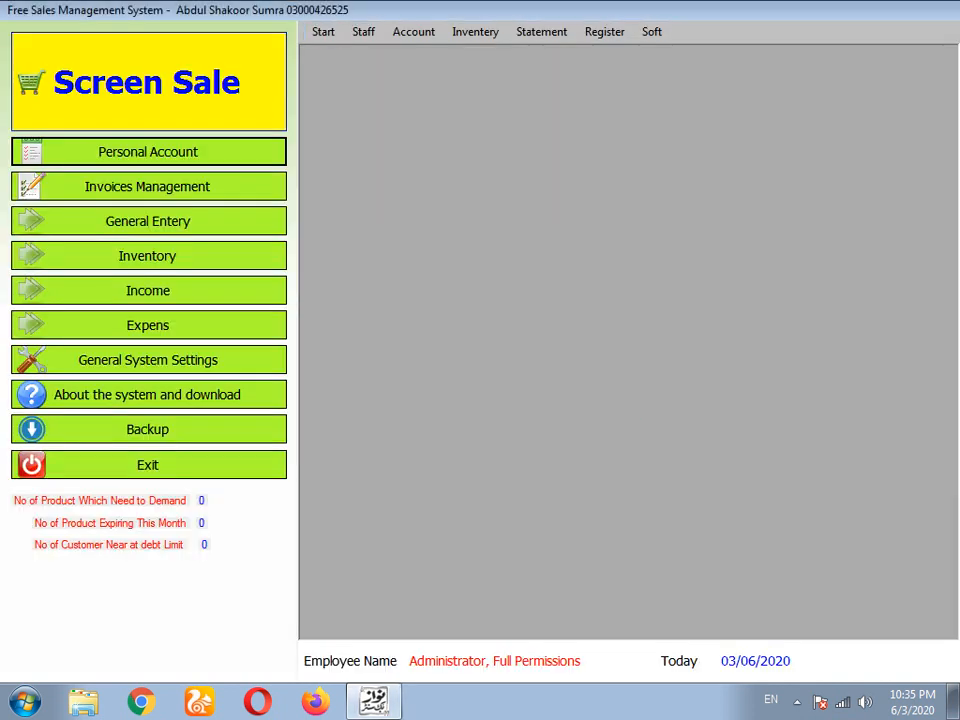
pyautogui.click(323, 32)
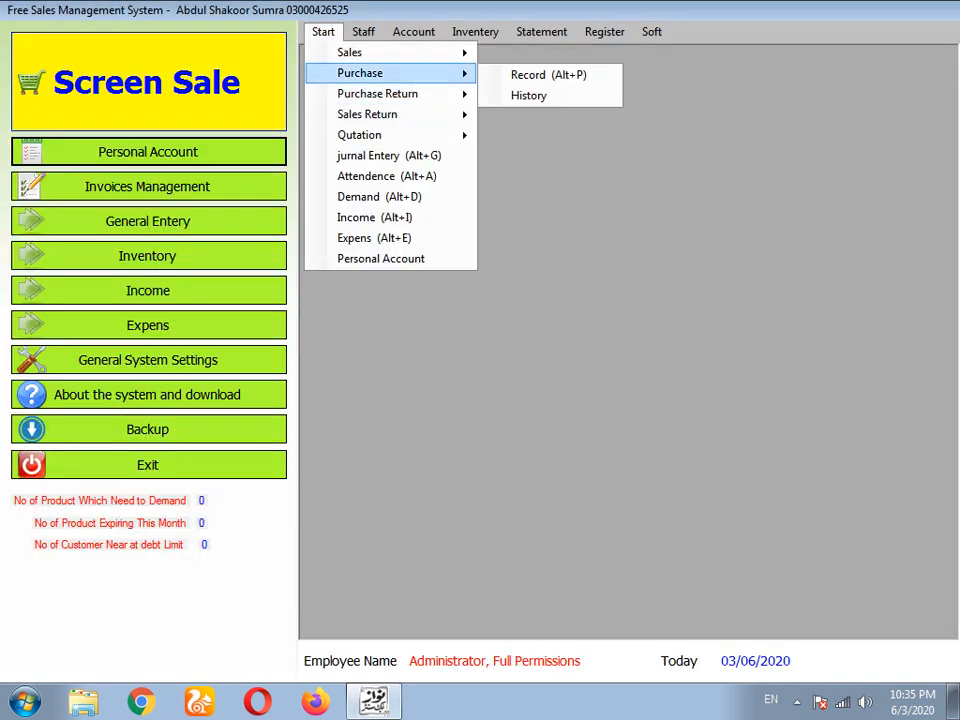
pyautogui.moveTo(390, 94)
pyautogui.click(561, 94)
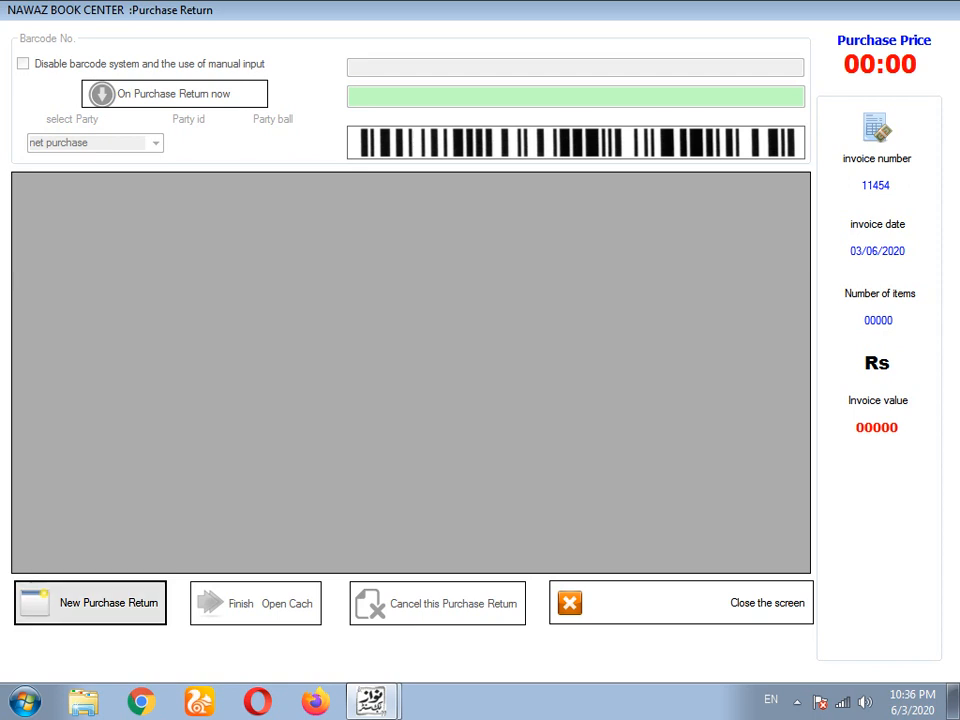
pyautogui.click(681, 603)
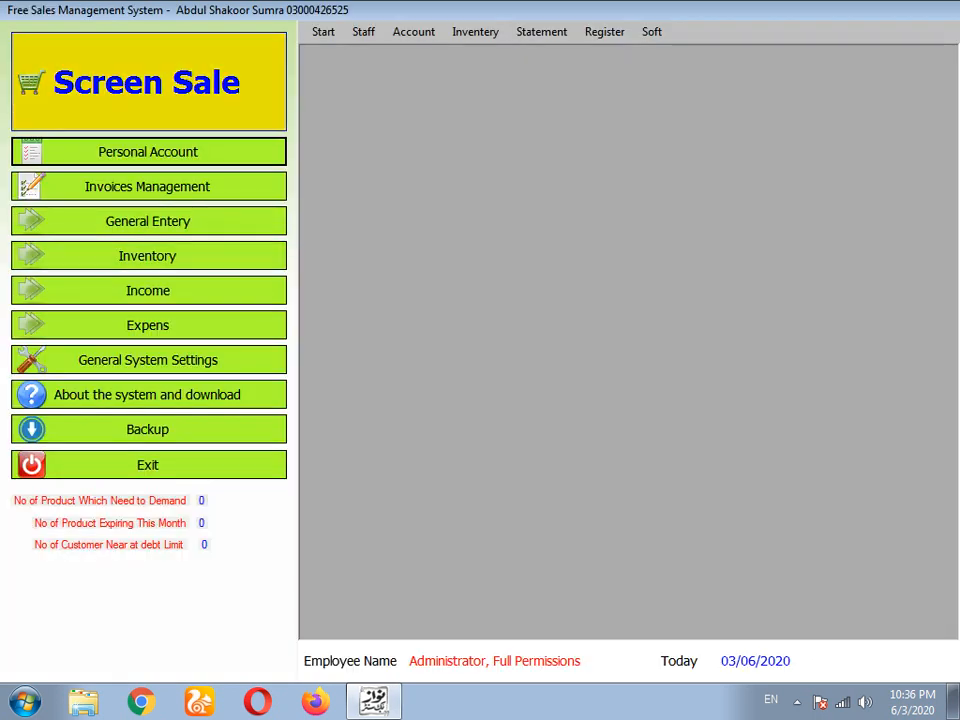
pyautogui.click(323, 31)
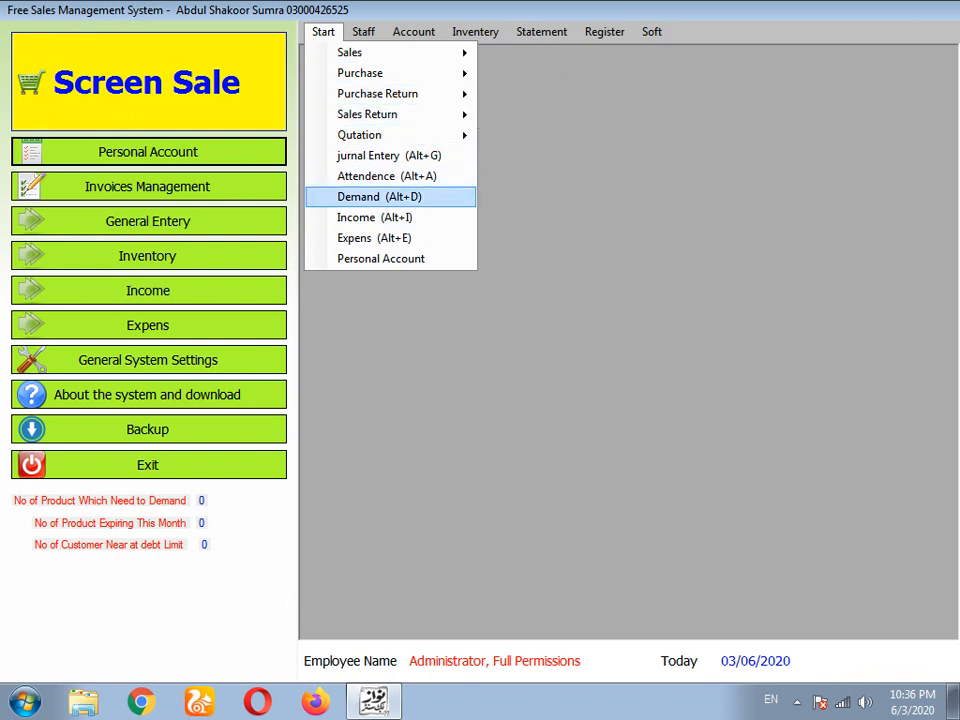
pyautogui.click(388, 176)
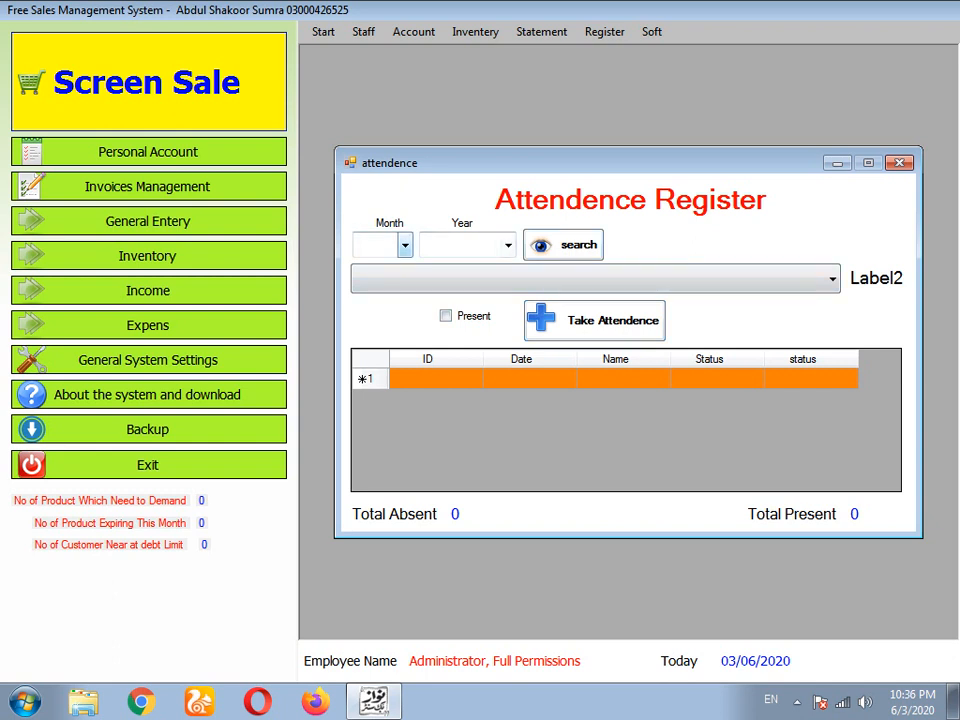
pyautogui.click(899, 163)
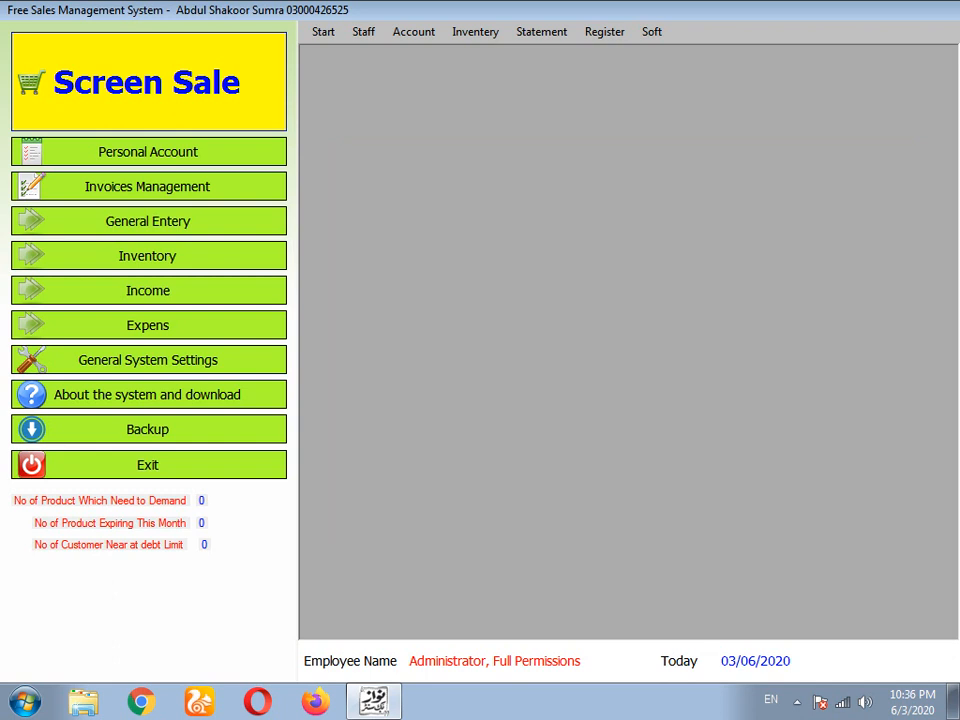
# - Open the Staff oprater permits list and start a new employee entry
pyautogui.click(363, 32)
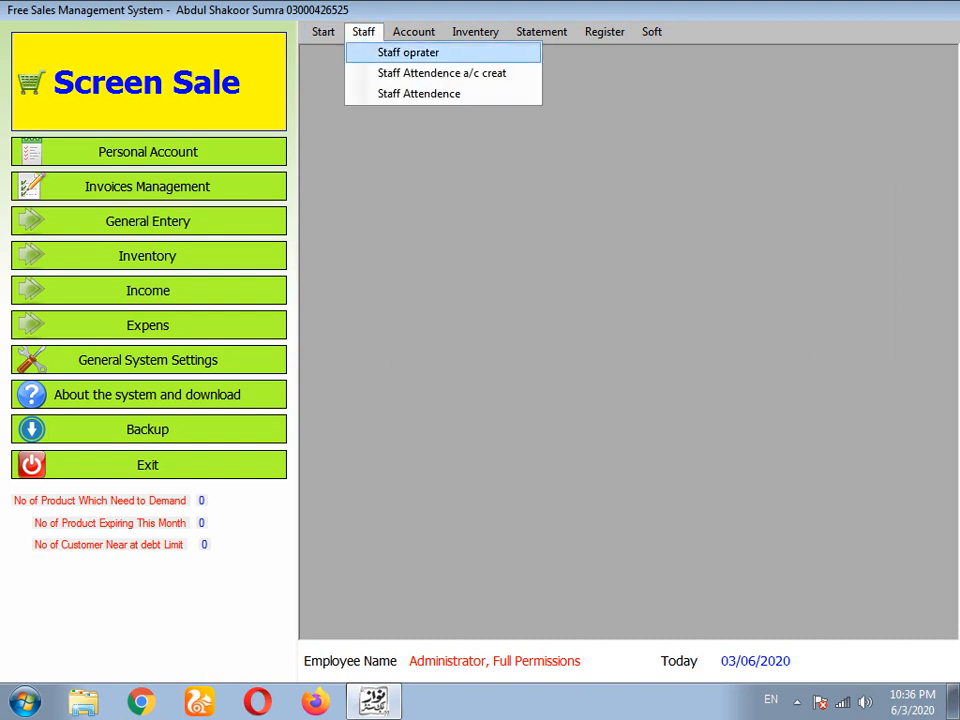
pyautogui.click(408, 52)
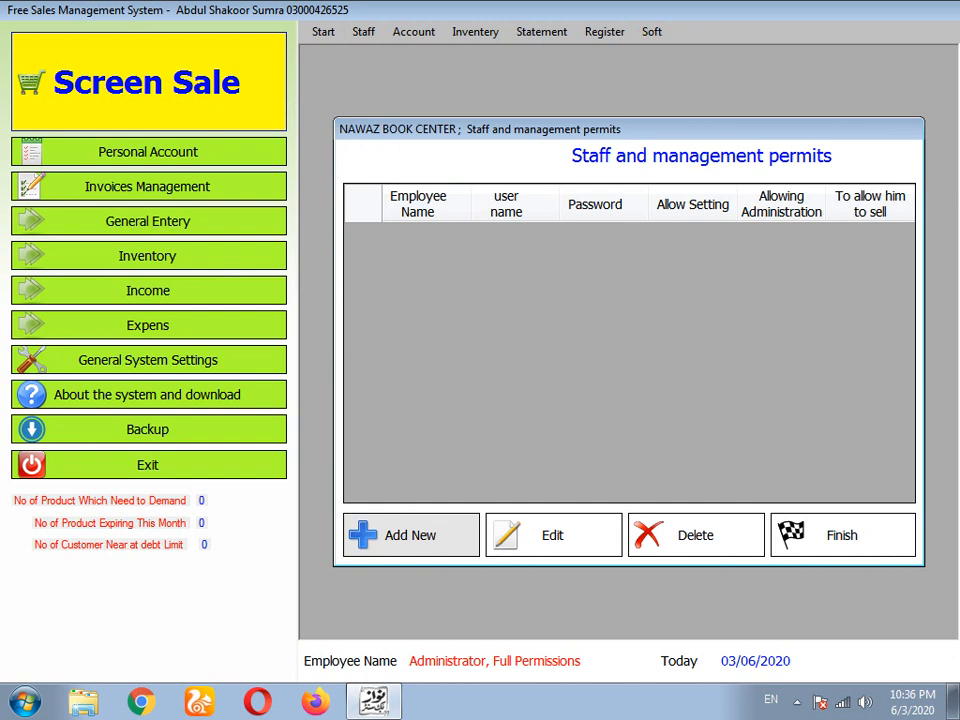
pyautogui.click(411, 535)
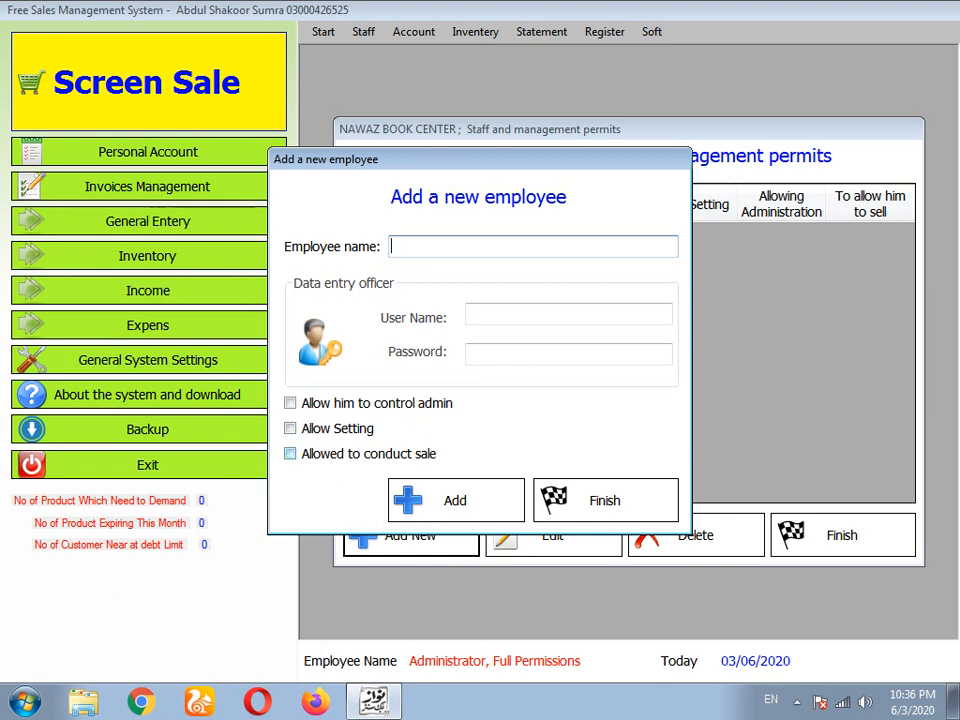
# - Add a sales-only employee with their name, login user name and password, then close the form
pyautogui.click(290, 453)
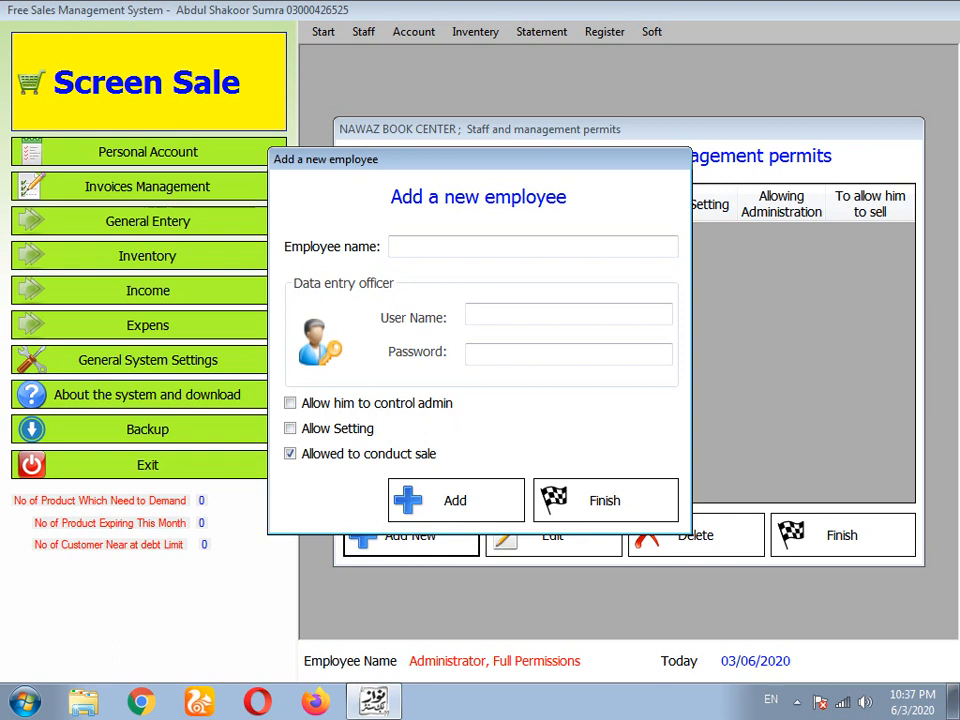
pyautogui.click(500, 247)
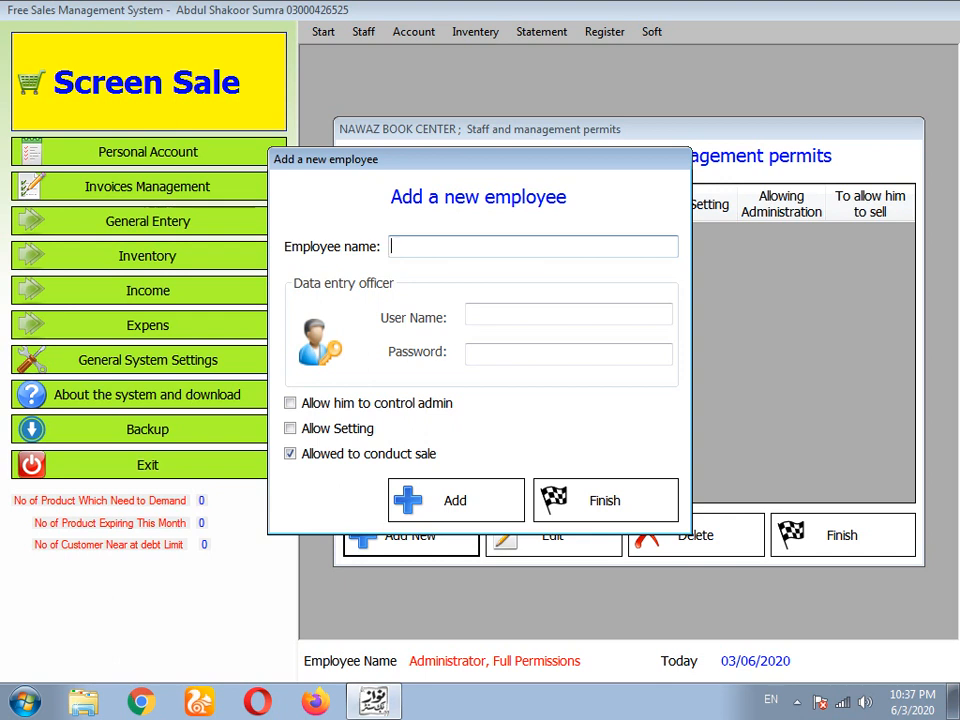
pyautogui.write('ahmad')
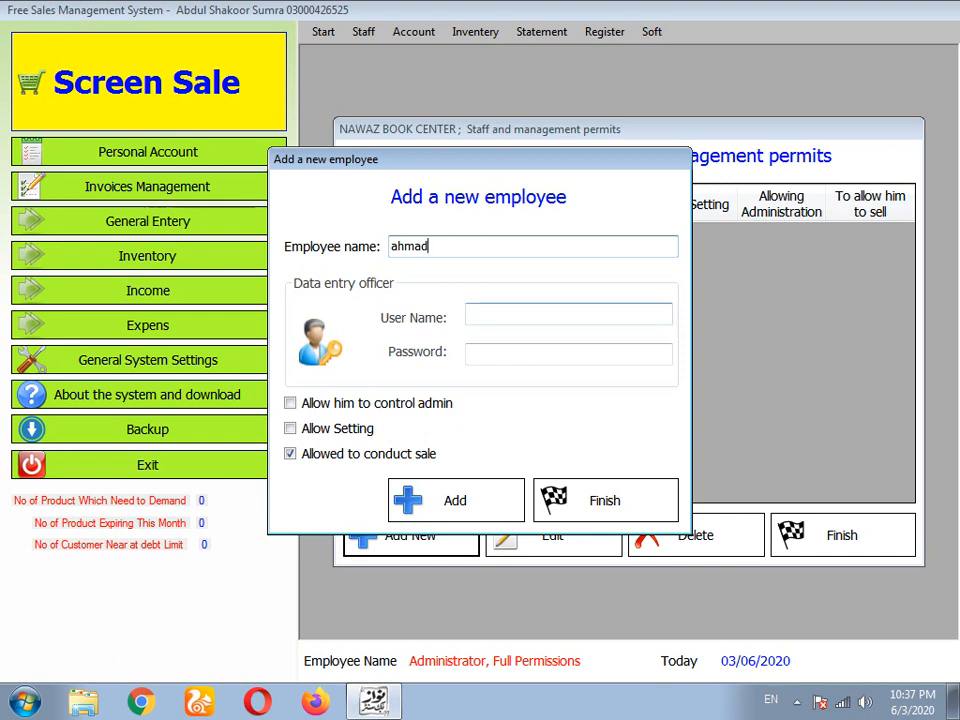
pyautogui.click(510, 314)
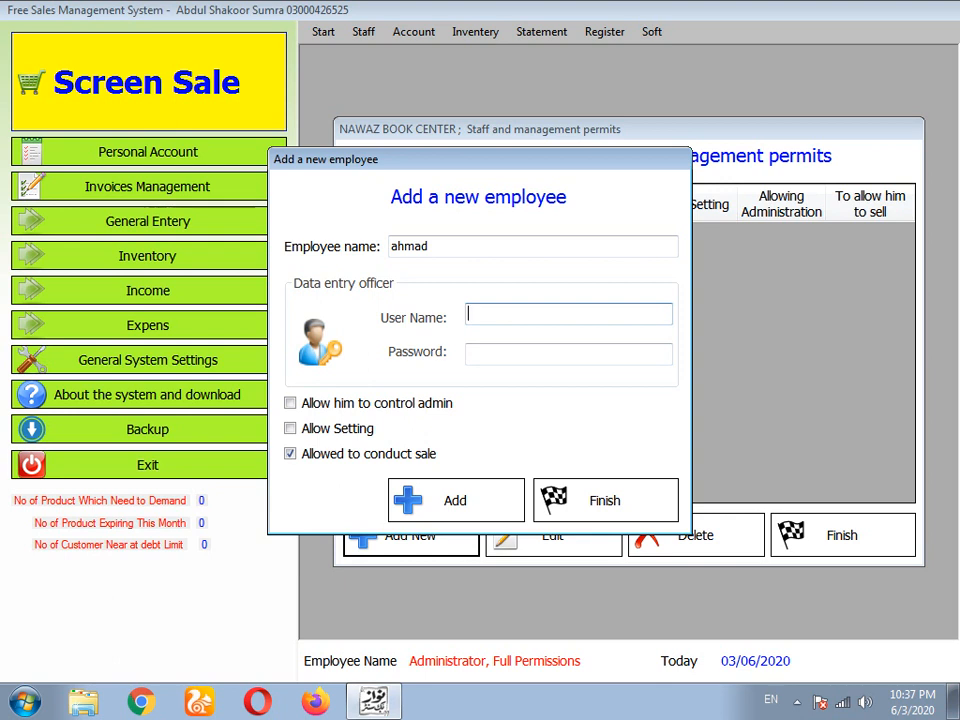
pyautogui.write('ahmad')
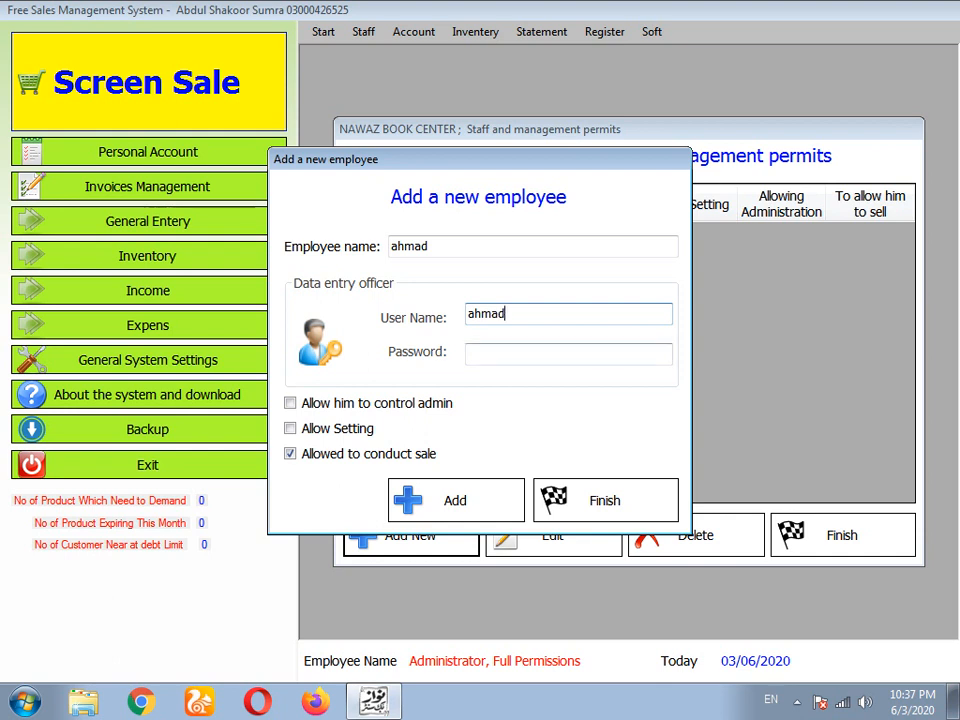
pyautogui.press('Tab')
pyautogui.write('12345')
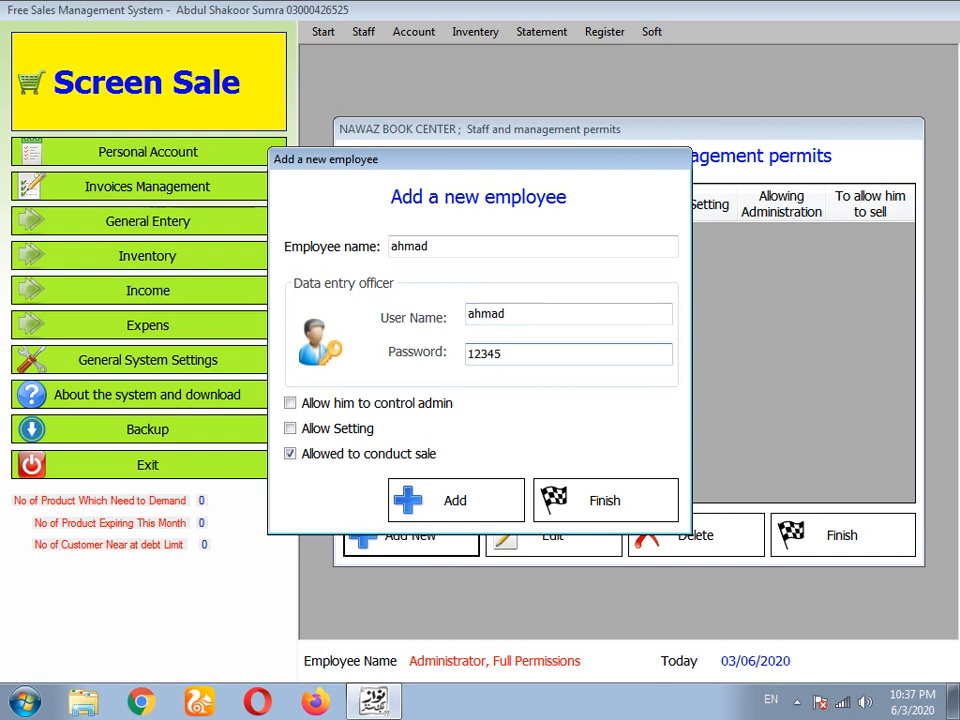
pyautogui.click(456, 500)
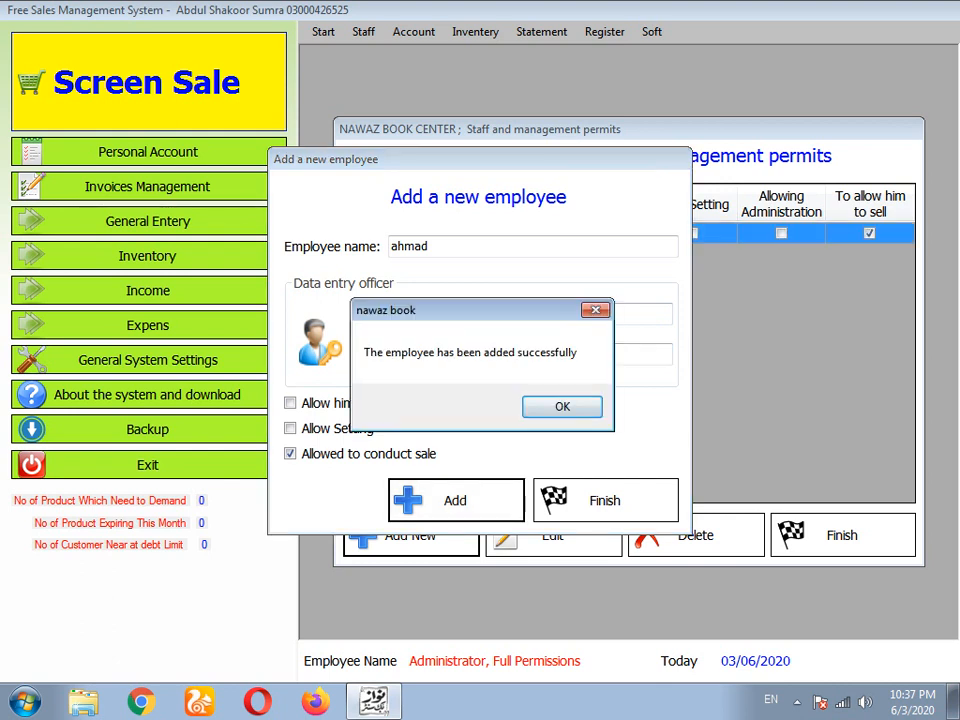
pyautogui.click(562, 406)
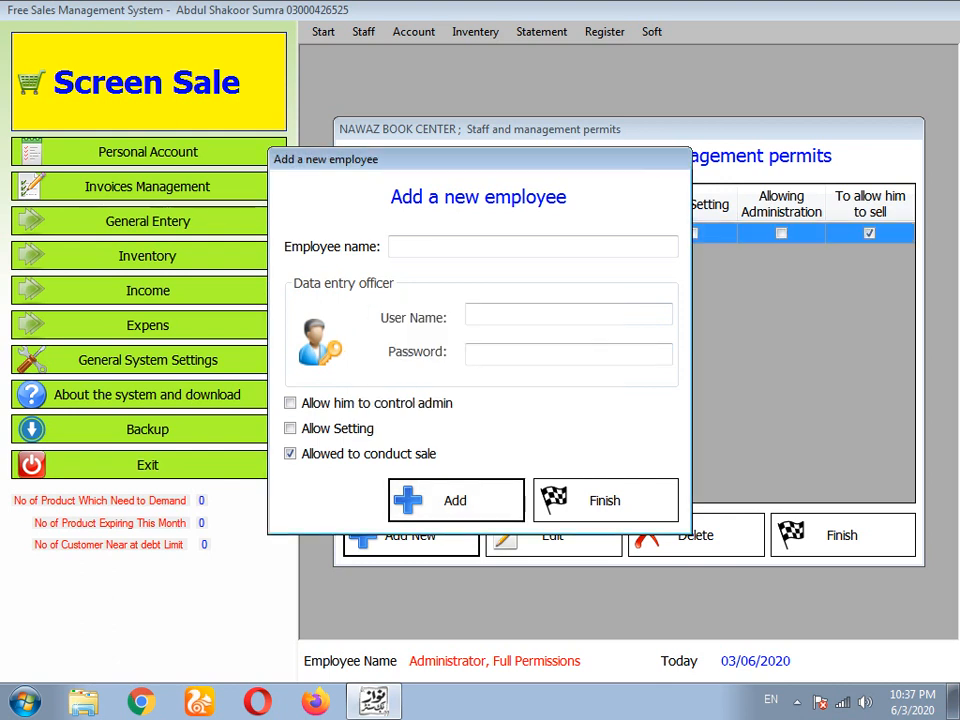
pyautogui.click(605, 500)
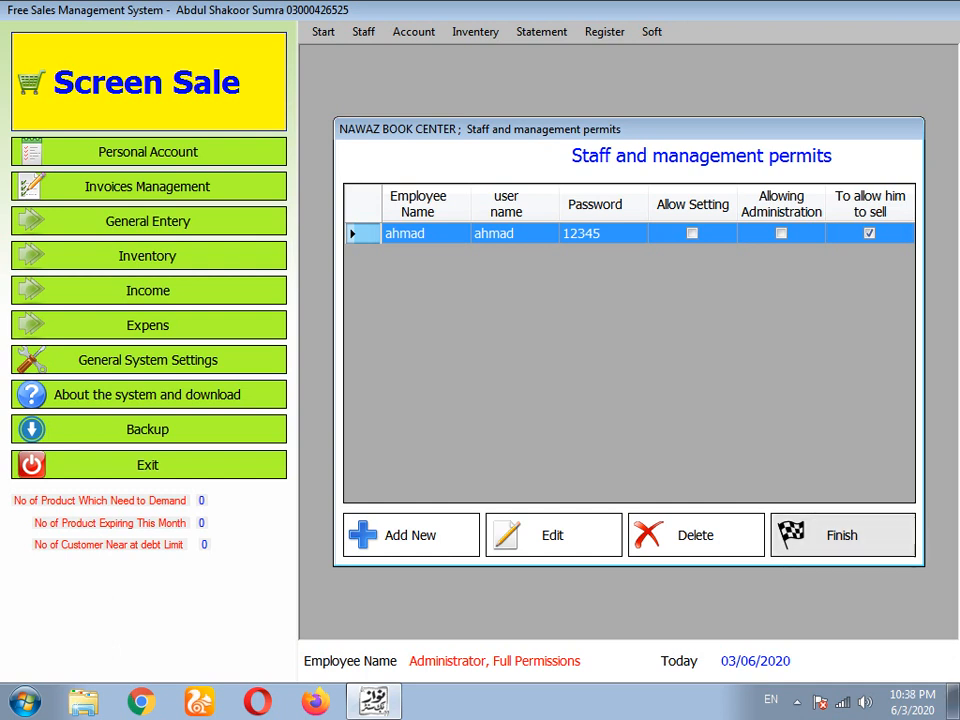
# - Close the staff permits window and browse the statement and entry menus
pyautogui.click(842, 535)
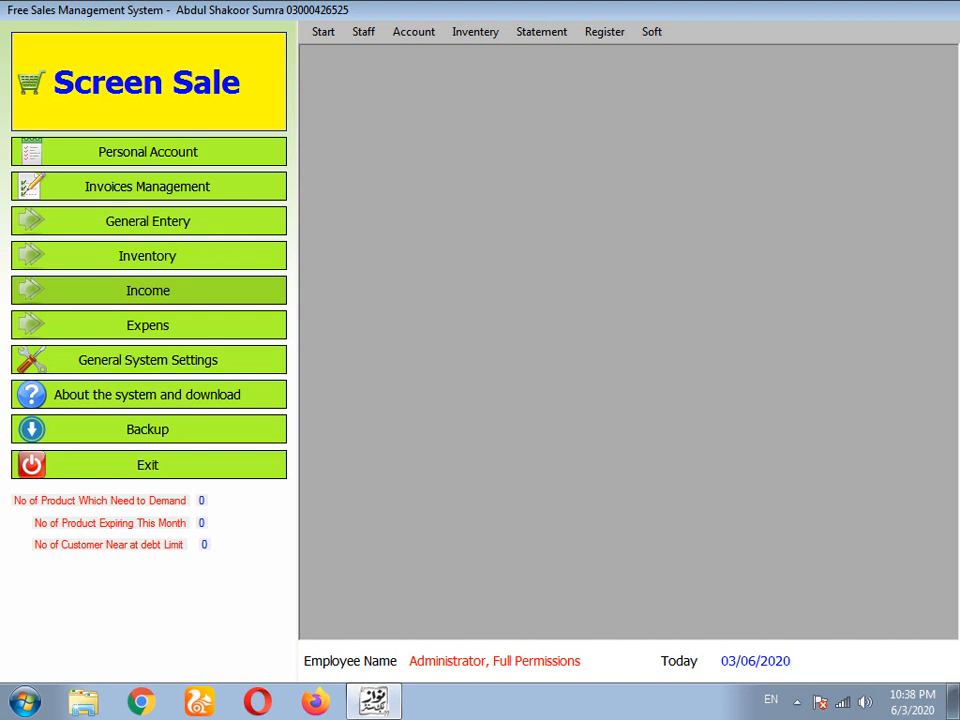
pyautogui.click(541, 31)
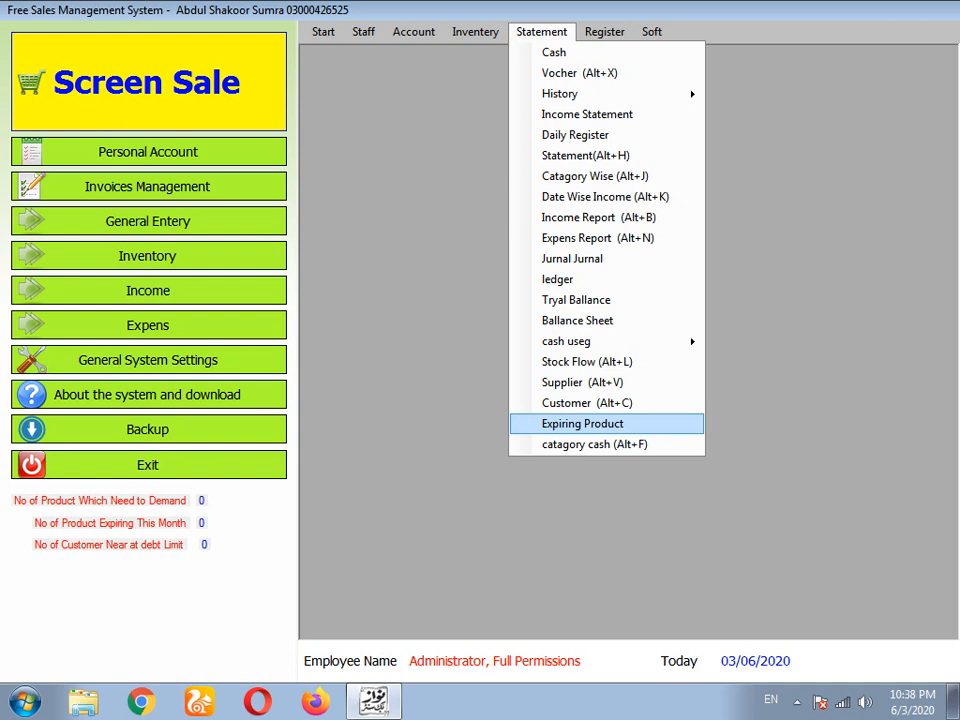
pyautogui.press('Left')
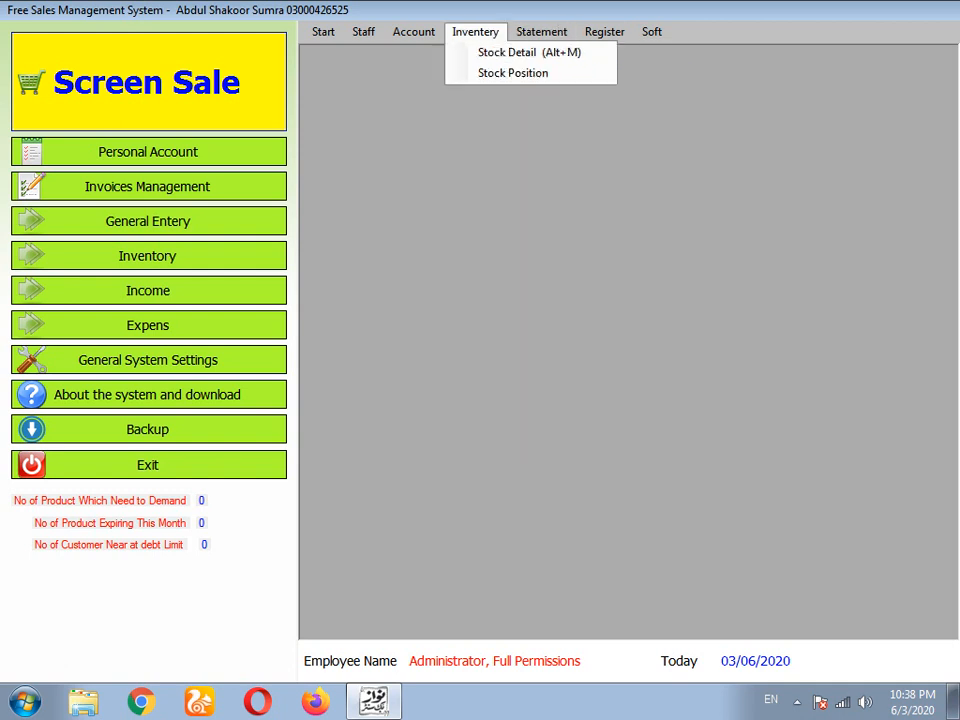
pyautogui.press('Left')
pyautogui.press('Left')
pyautogui.press('Left')
pyautogui.press('Down')
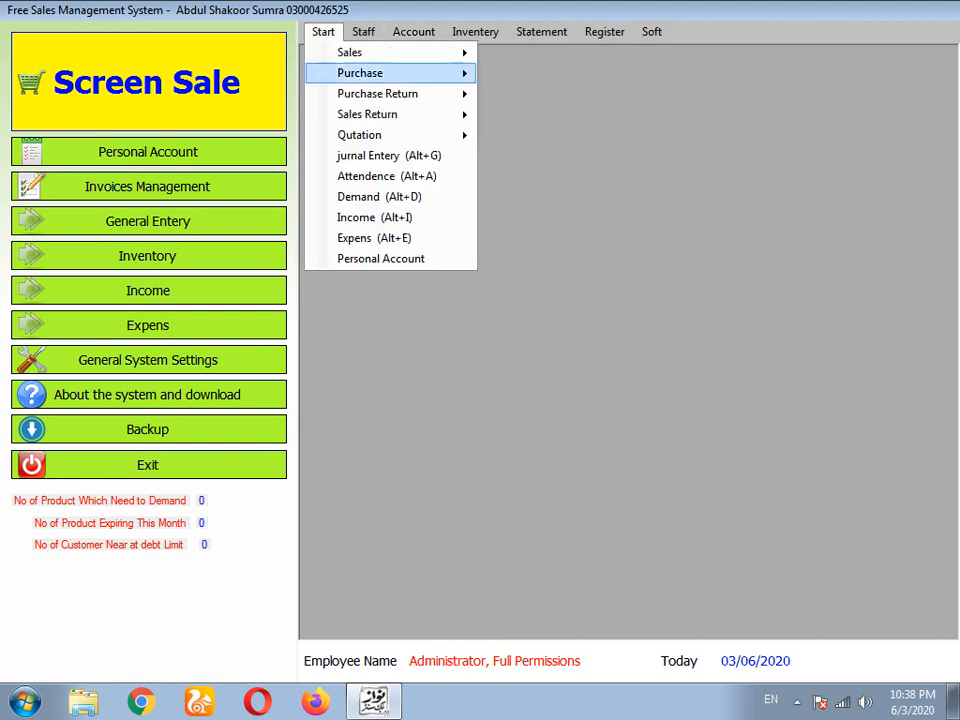
pyautogui.press('Up')
pyautogui.press('Up')
pyautogui.press('Up')
pyautogui.press('Up')
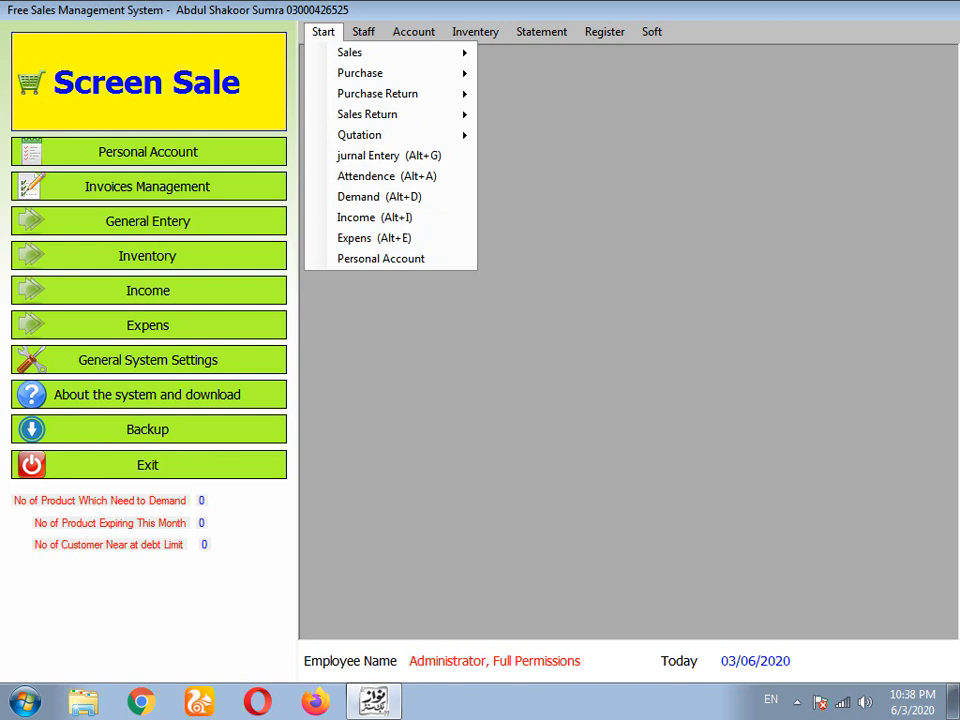
pyautogui.click(200, 325)
# - Try the Income form, find only n/a accounts, dismiss the warning and close it
pyautogui.click(148, 291)
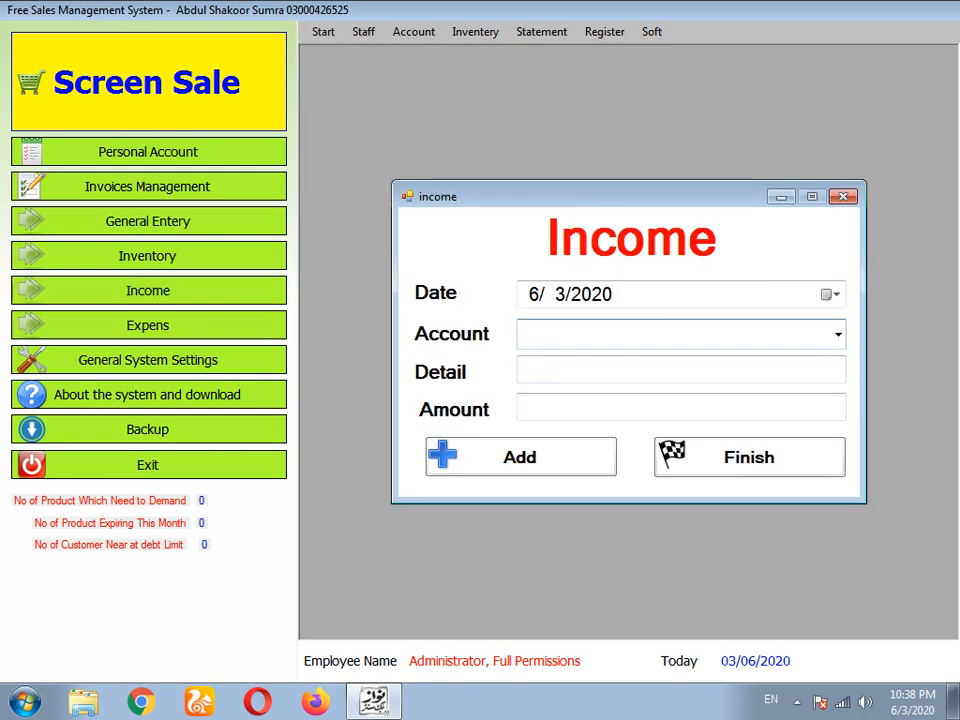
pyautogui.click(838, 335)
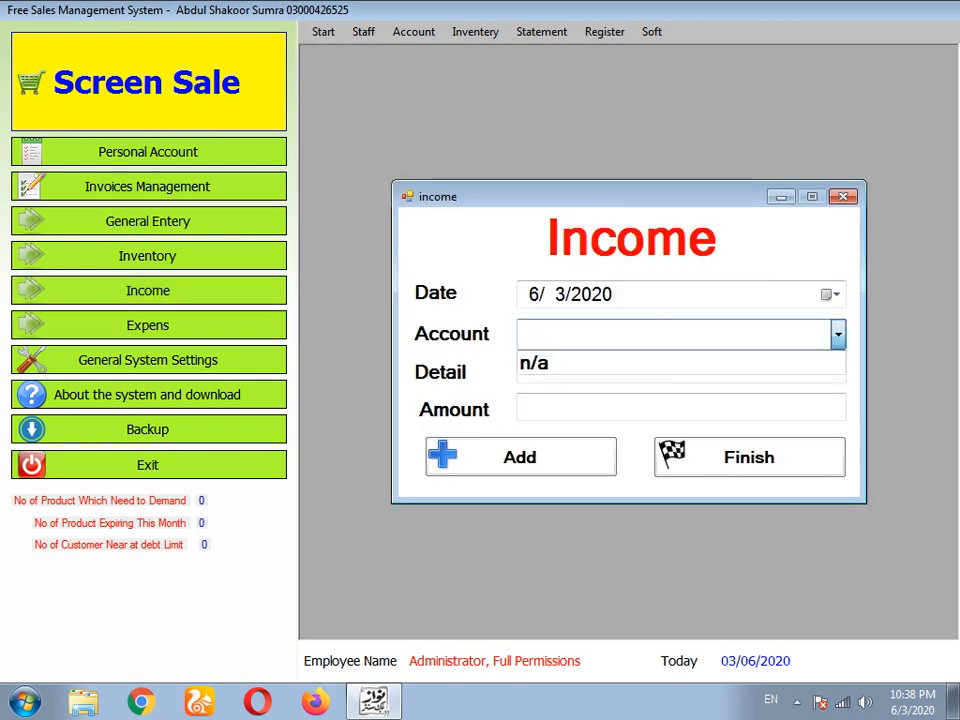
pyautogui.click(838, 335)
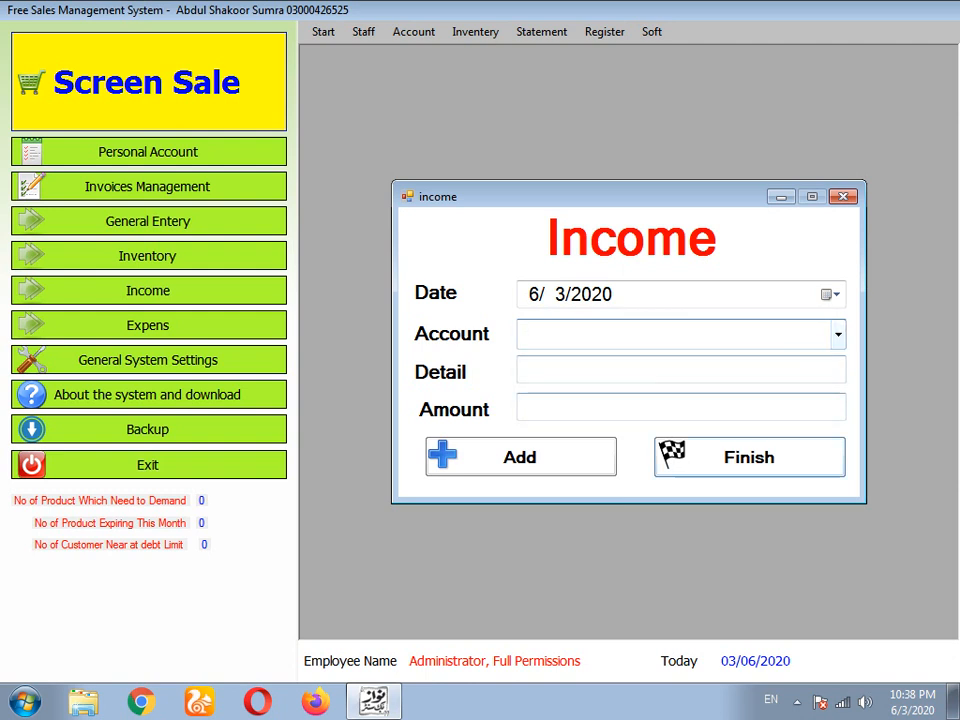
pyautogui.click(749, 457)
pyautogui.click(520, 406)
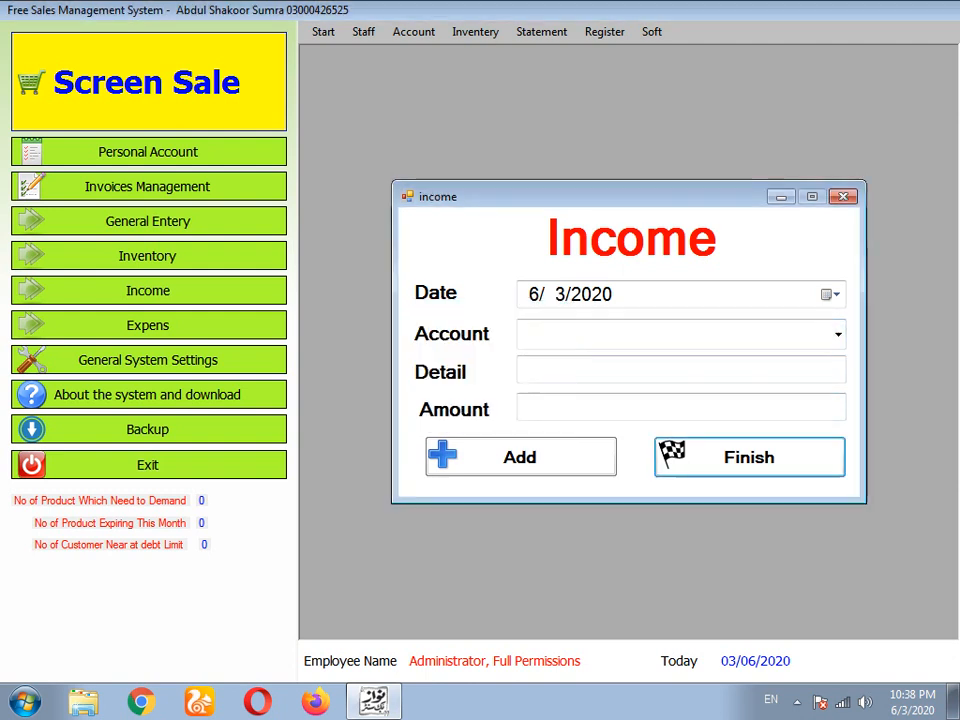
pyautogui.click(843, 197)
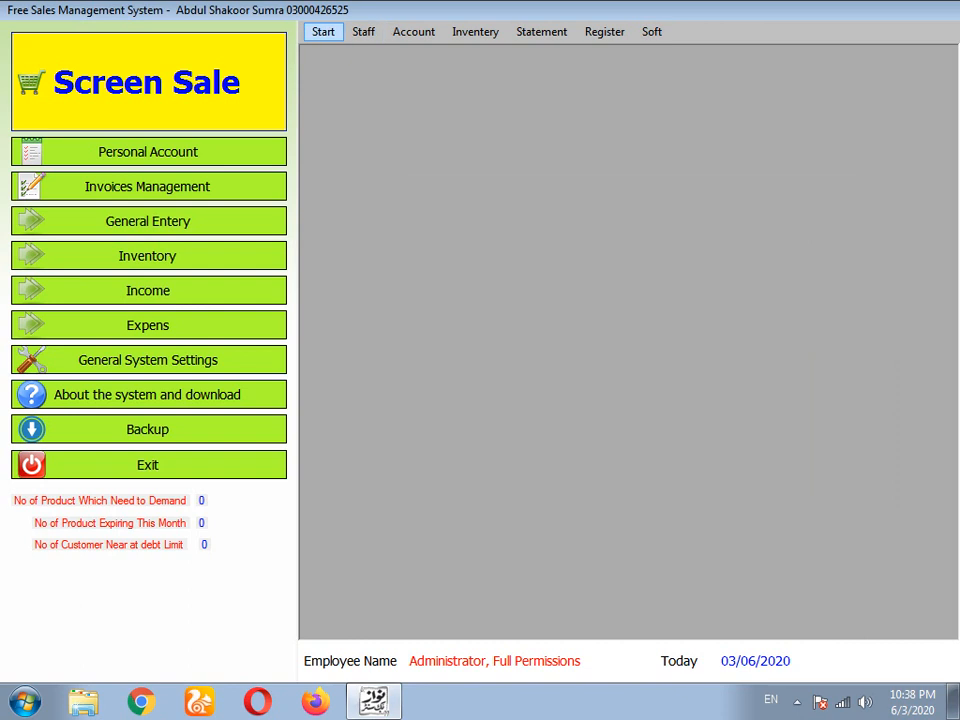
pyautogui.click(413, 31)
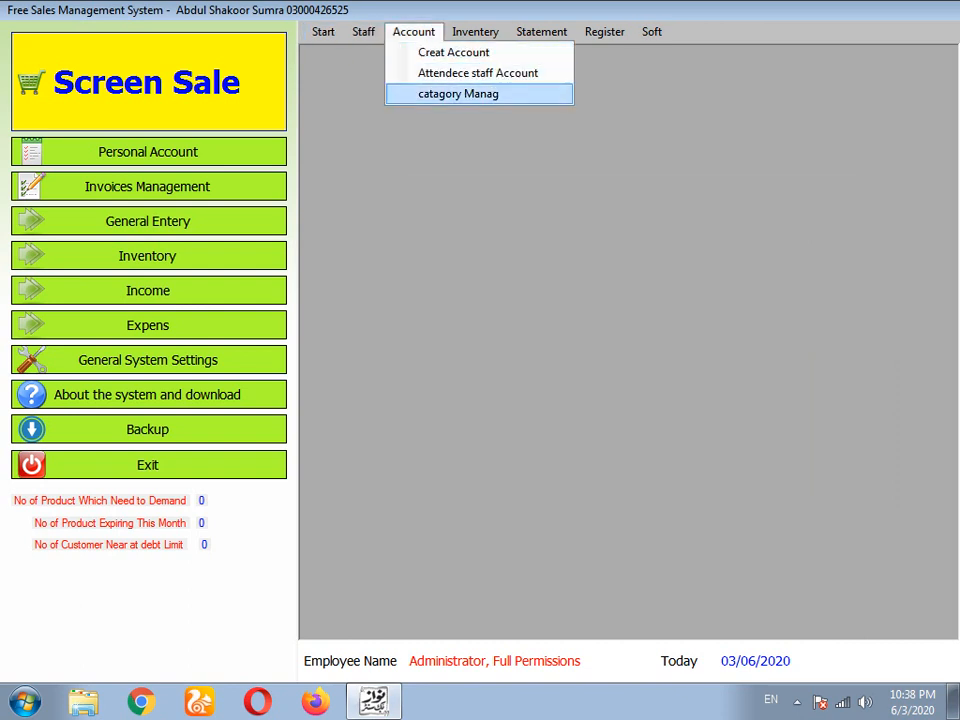
# - Start a new income-type account named 'rent incom'
pyautogui.click(453, 52)
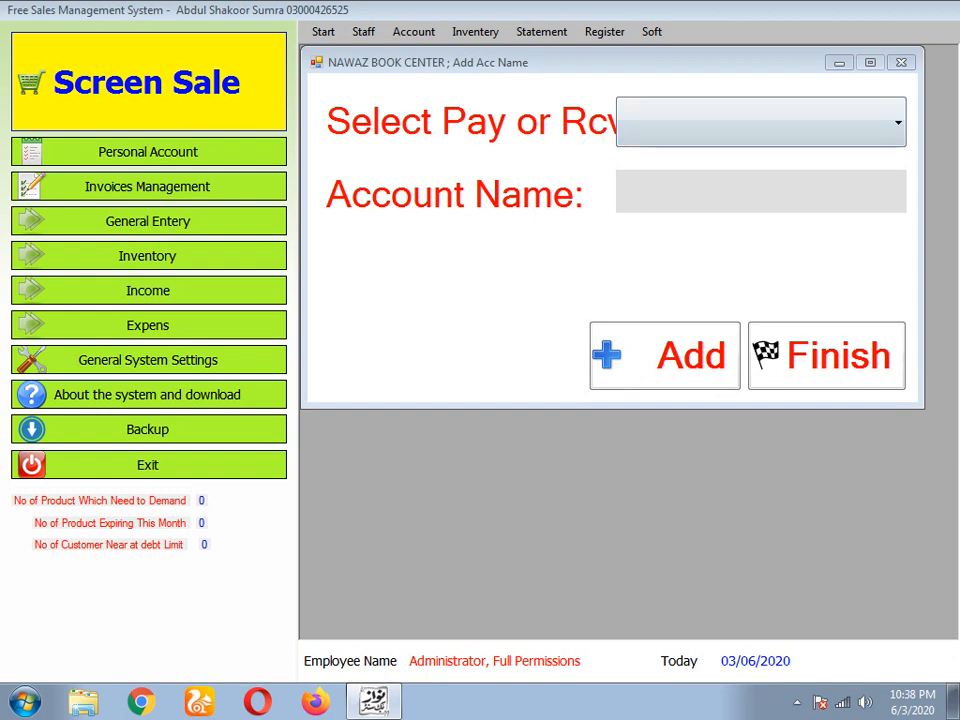
pyautogui.click(761, 122)
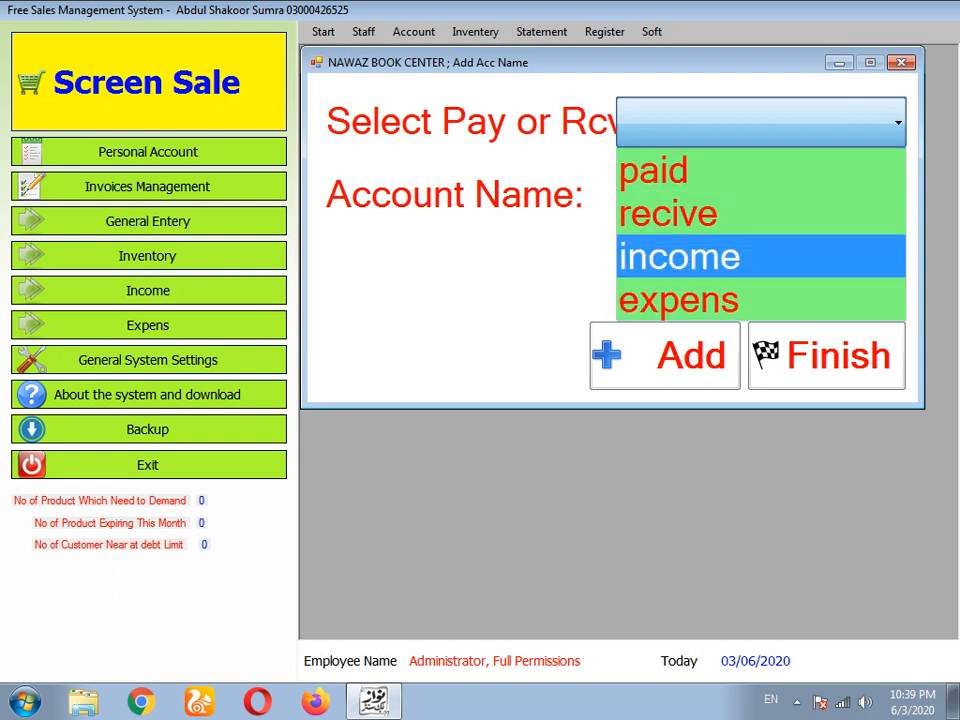
pyautogui.click(700, 258)
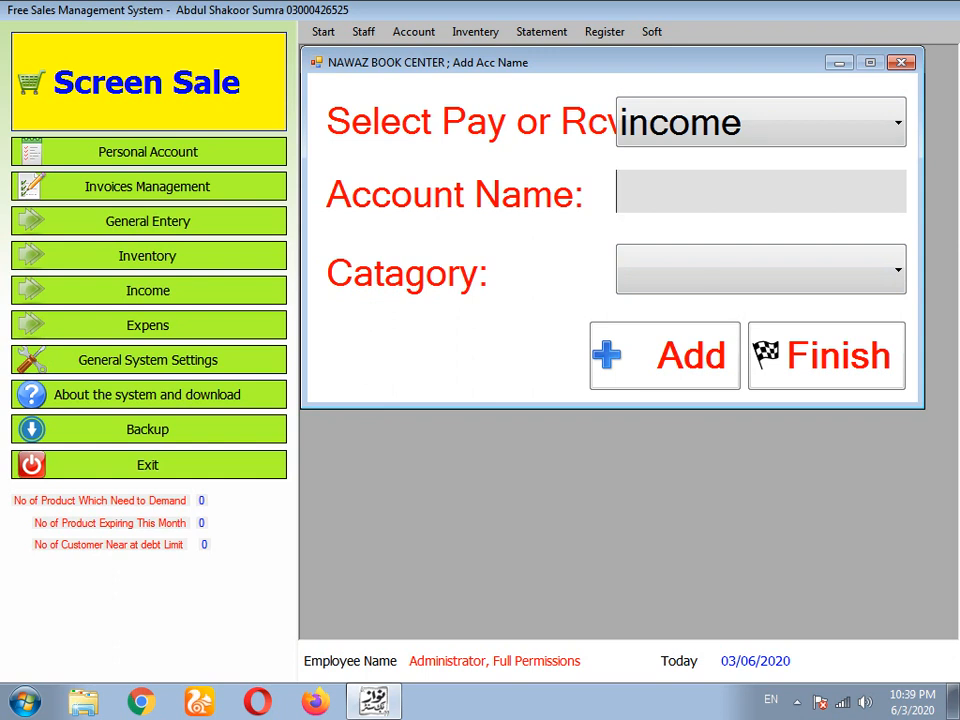
pyautogui.write('re')
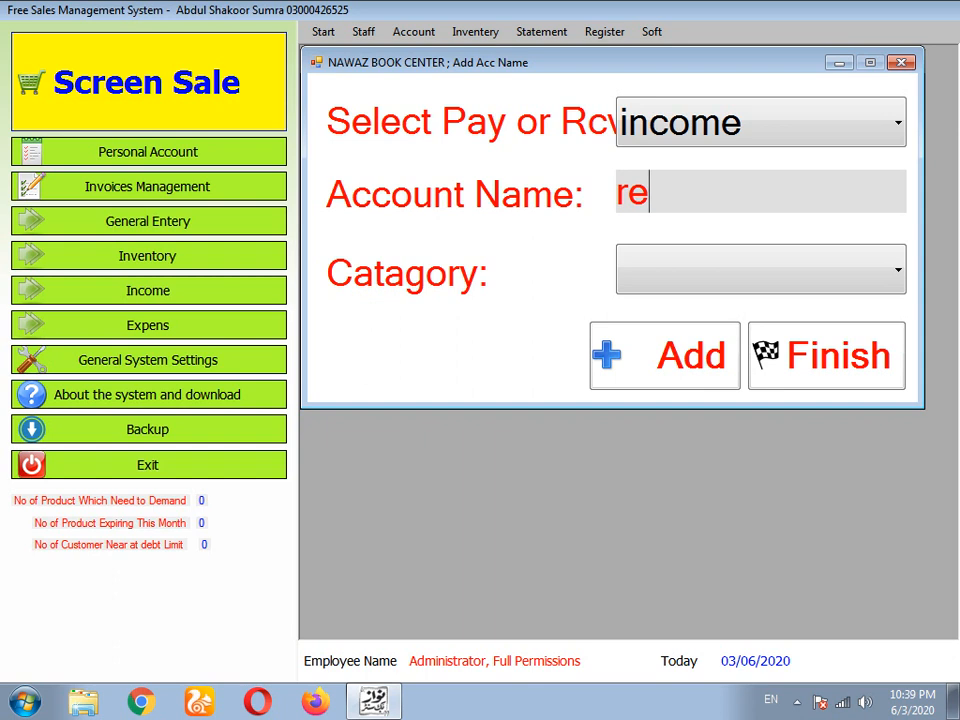
pyautogui.press('BackSpace')
pyautogui.press('BackSpace')
pyautogui.write('rent ino')
pyautogui.press('BackSpace')
pyautogui.write('com')
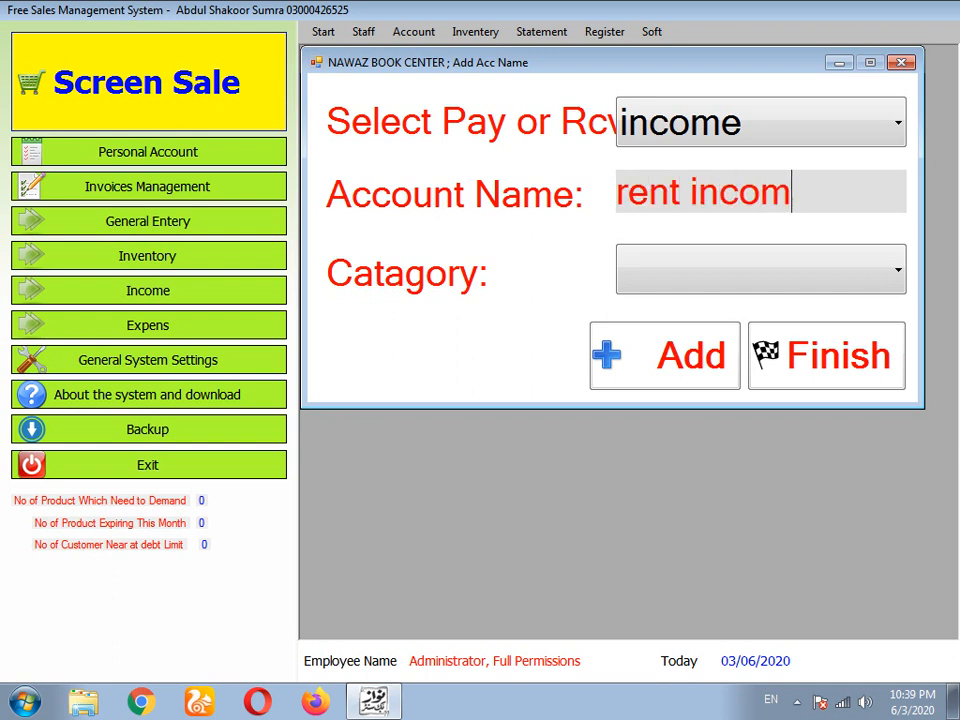
# - Put the account in the mix category, save it, and close the form
pyautogui.click(761, 270)
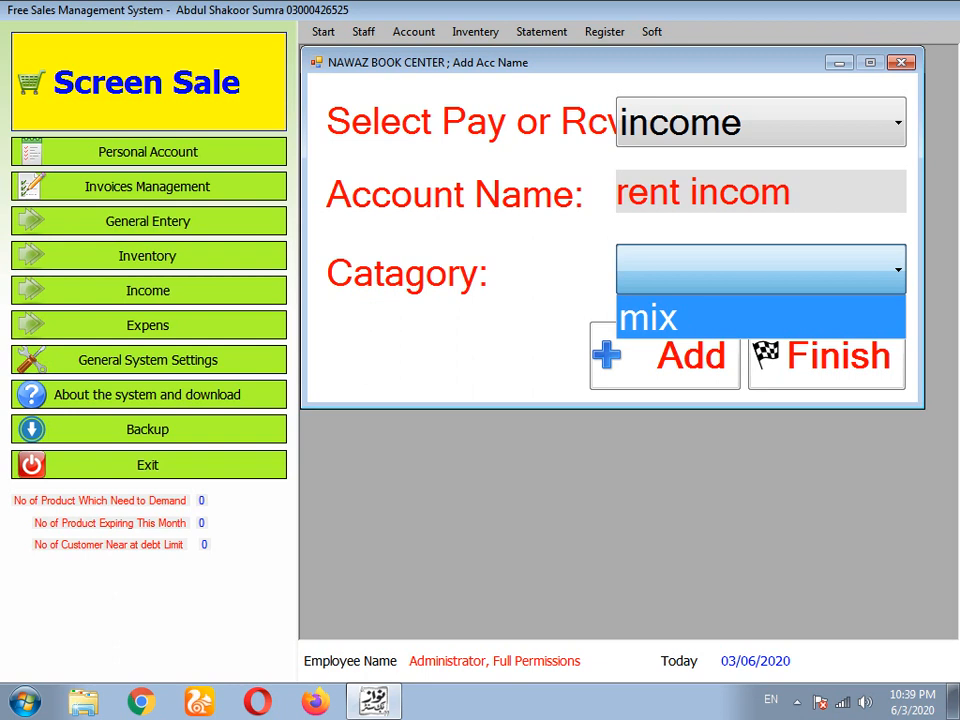
pyautogui.click(760, 318)
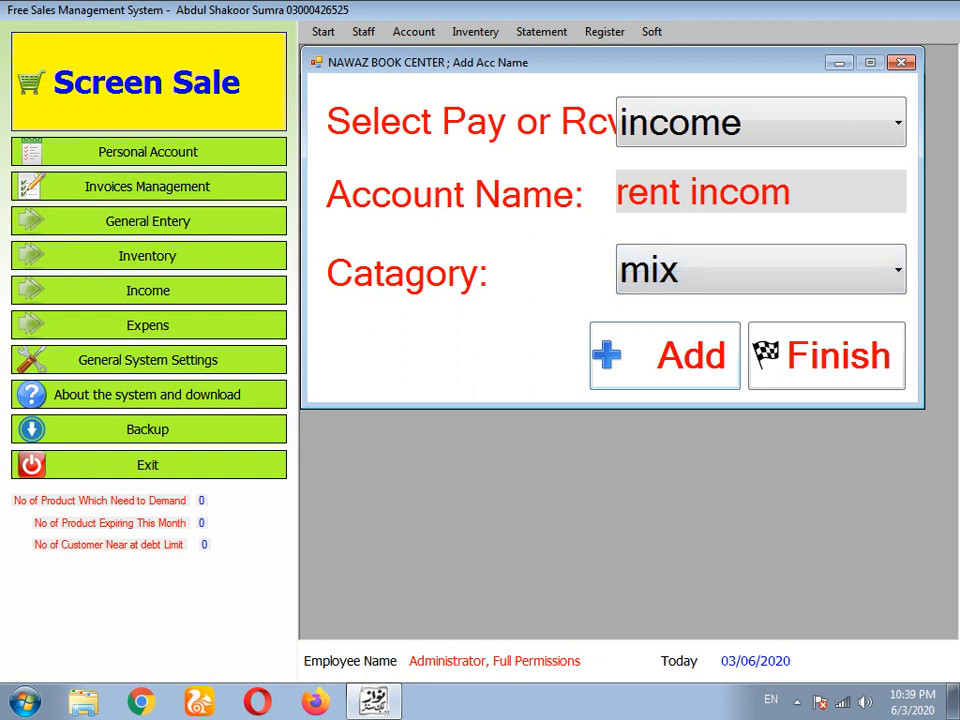
pyautogui.click(665, 356)
pyautogui.click(498, 405)
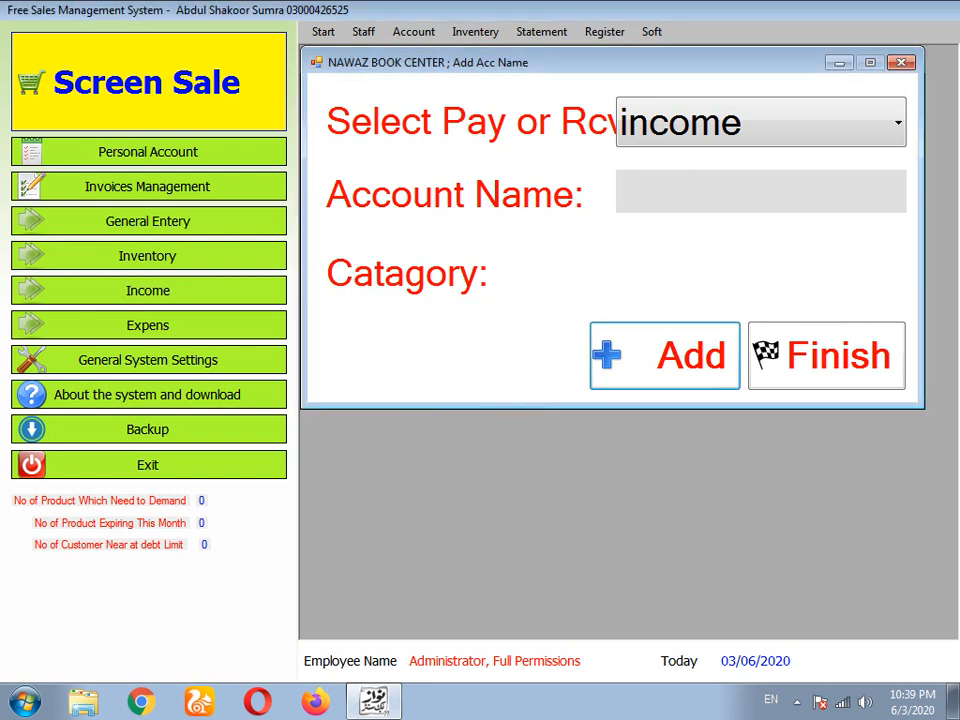
pyautogui.click(827, 356)
# - Record a 100 income on rent incom with detail 'rent incom', then open the income report
pyautogui.click(148, 290)
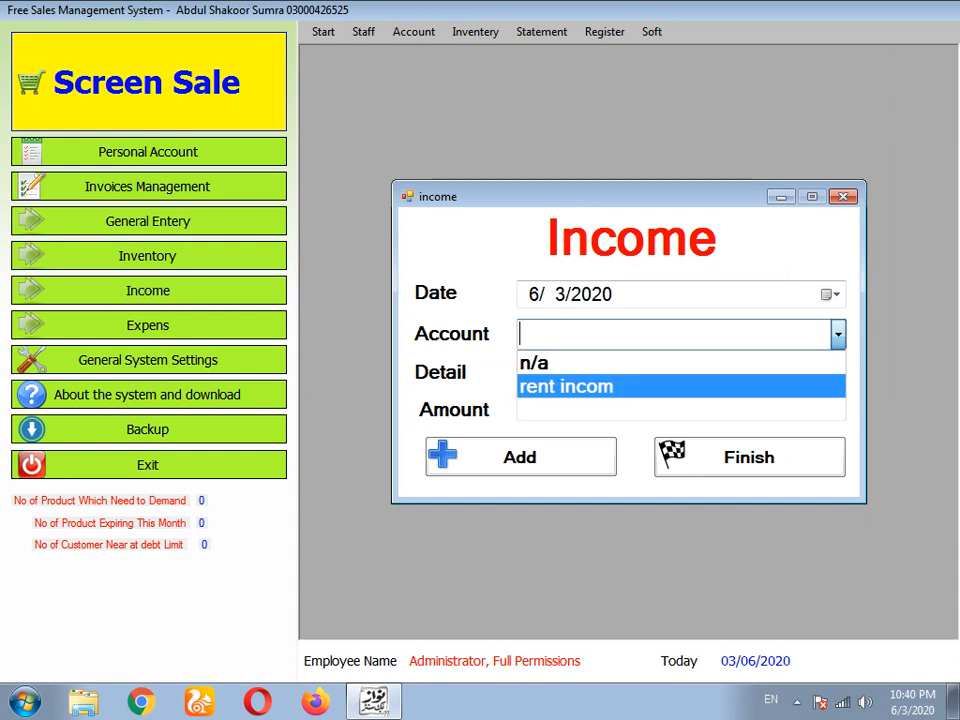
pyautogui.click(566, 386)
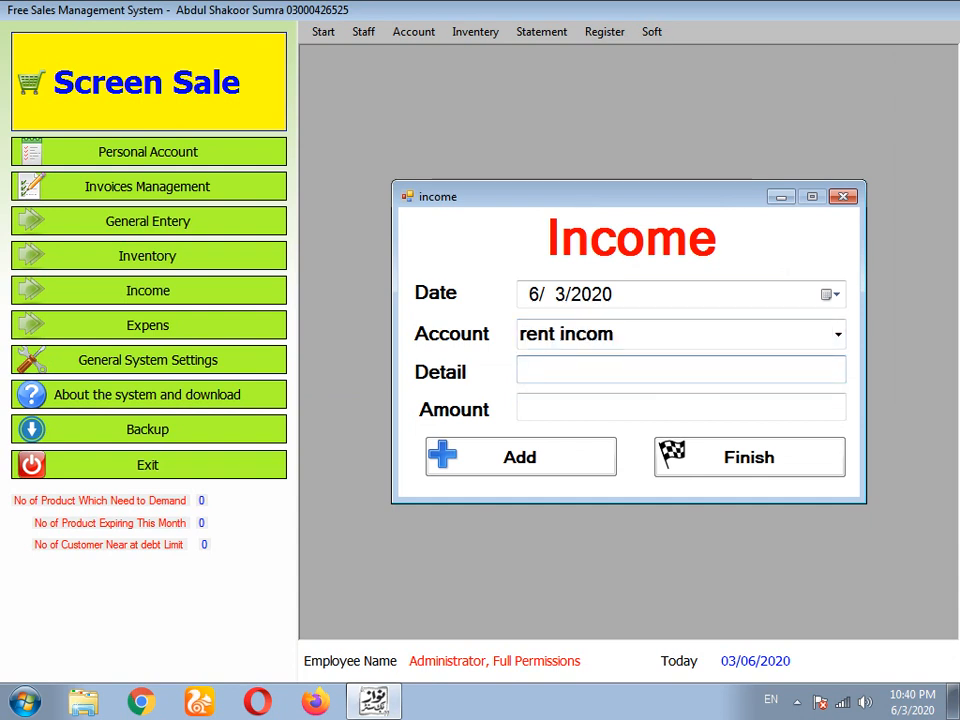
pyautogui.write('re')
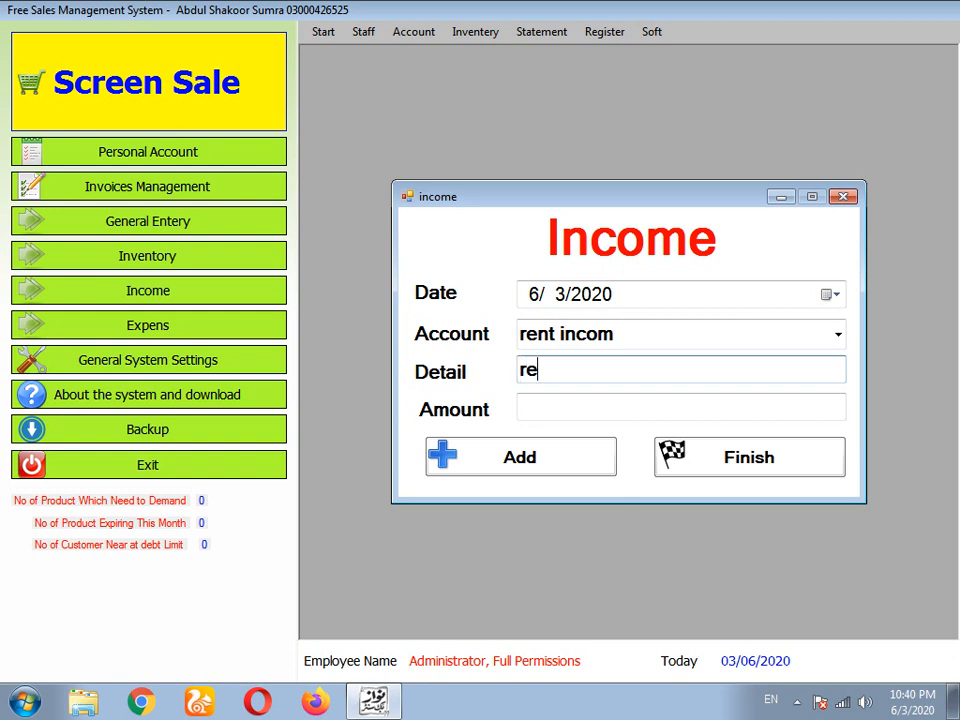
pyautogui.write('nt incom')
pyautogui.click(522, 407)
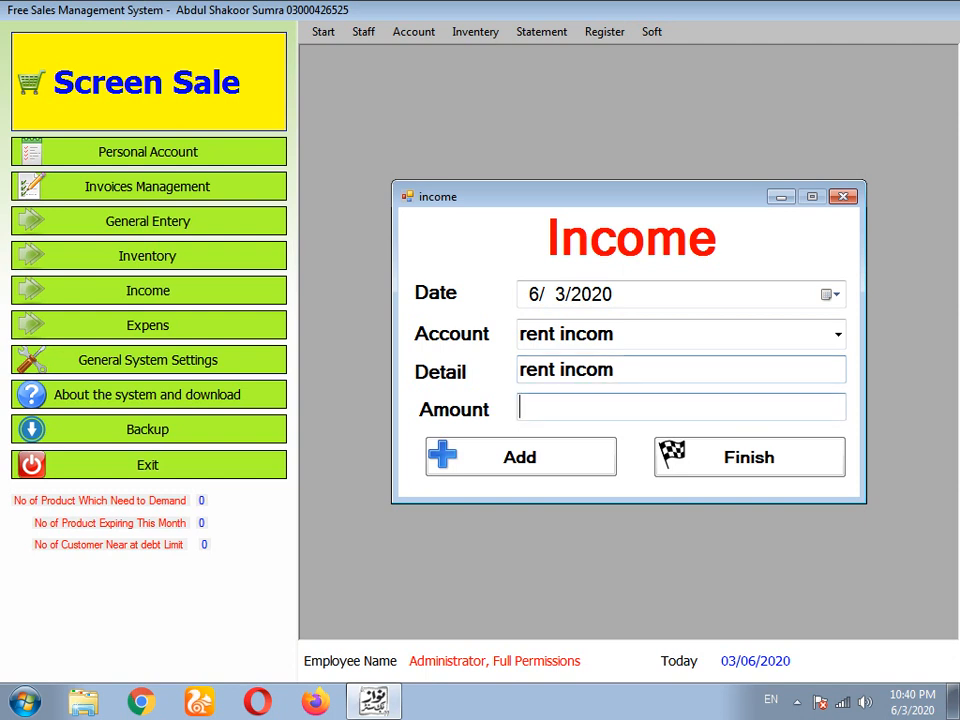
pyautogui.write('100')
pyautogui.press('Return')
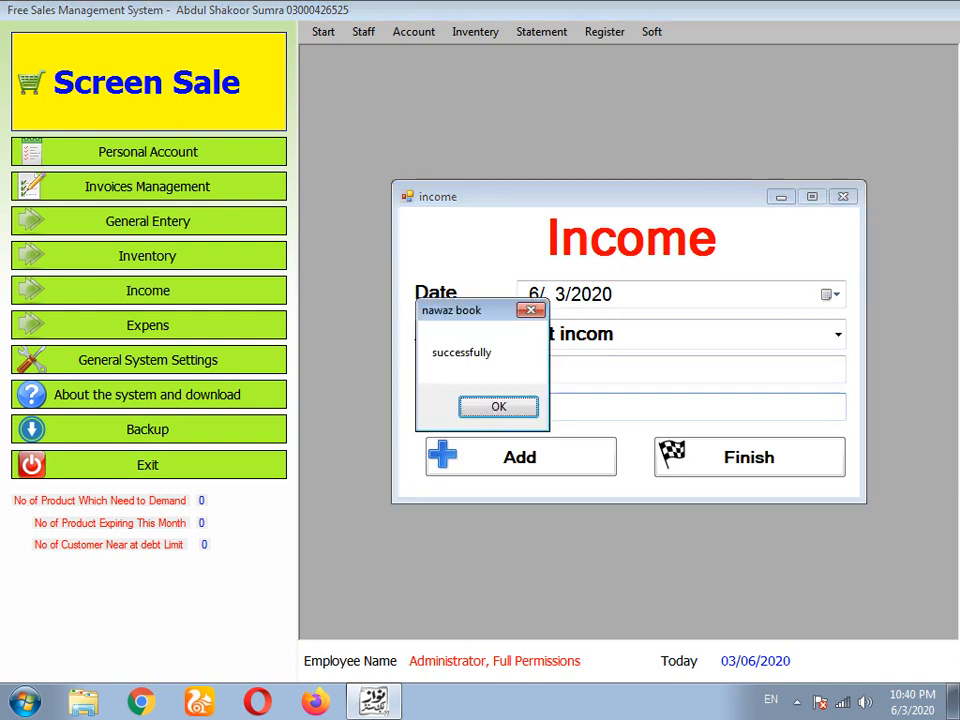
pyautogui.press('Return')
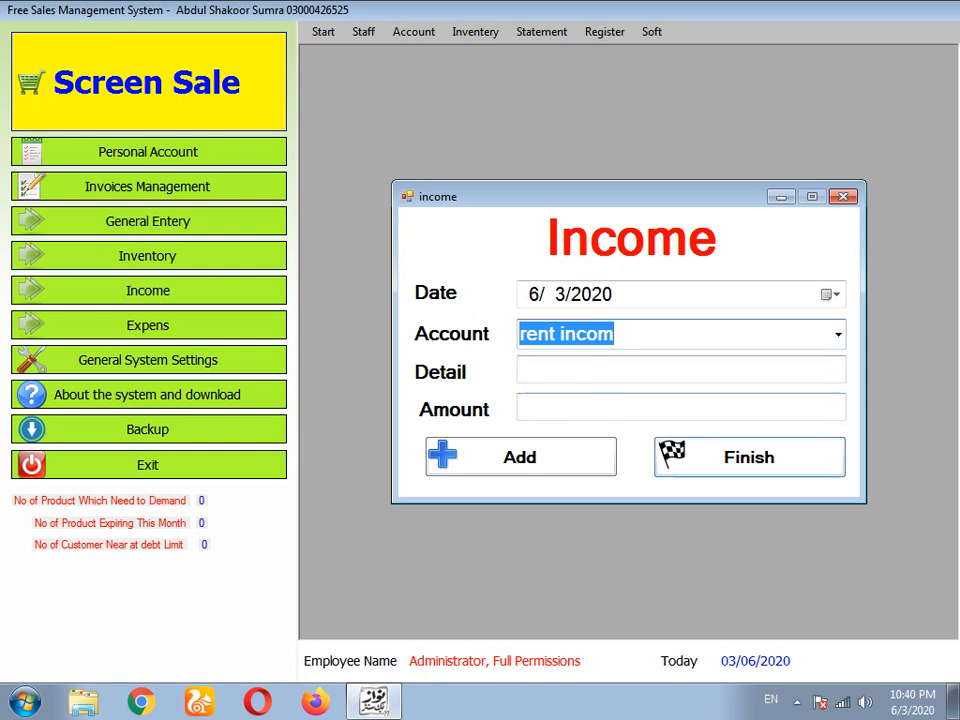
pyautogui.click(749, 457)
pyautogui.click(541, 31)
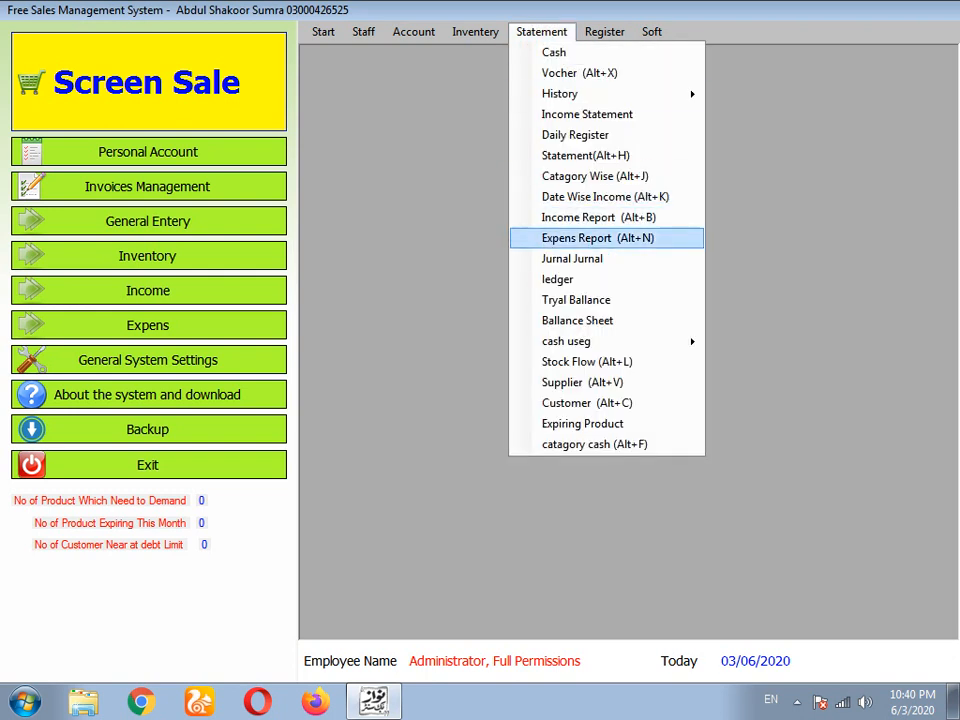
pyautogui.click(568, 216)
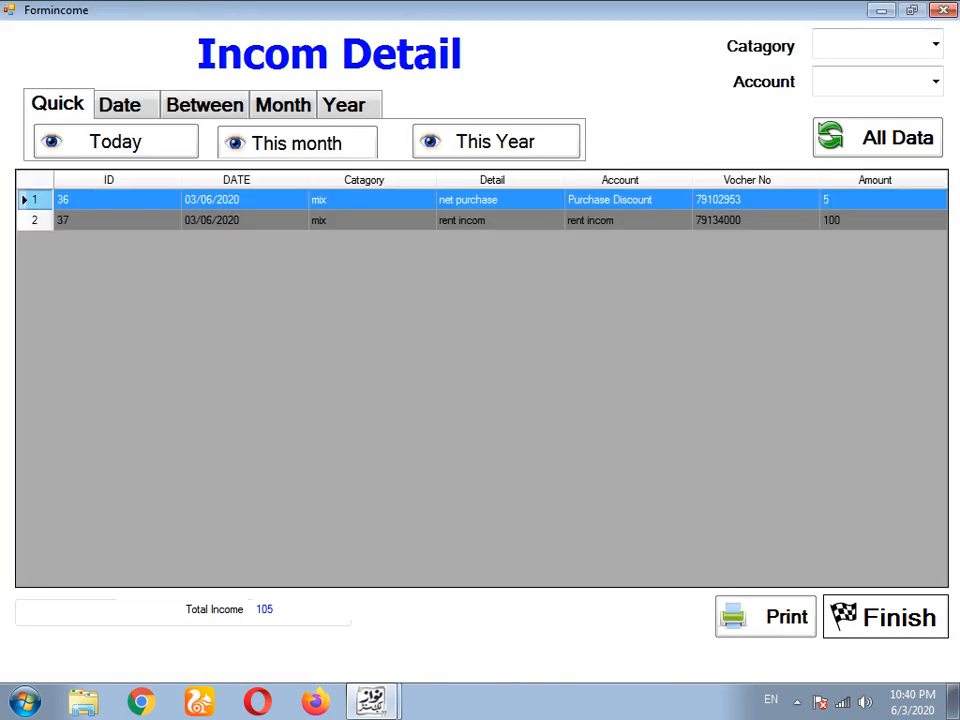
# - Check the 100 rent incom row in Income Detail, close it, and dismiss the Statement menu
pyautogui.click(568, 220)
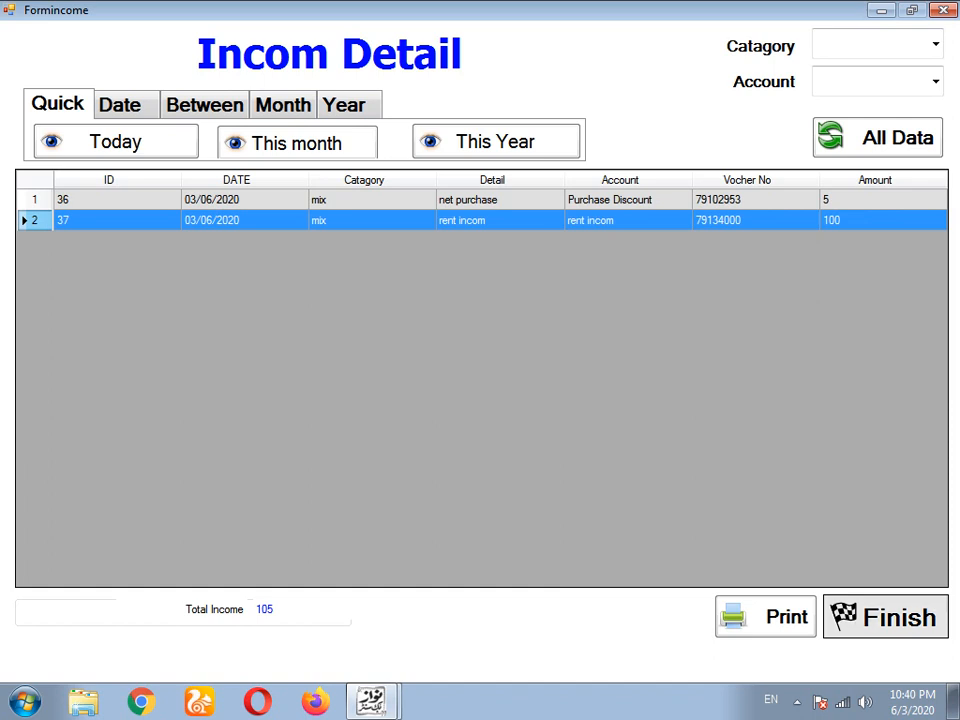
pyautogui.click(886, 617)
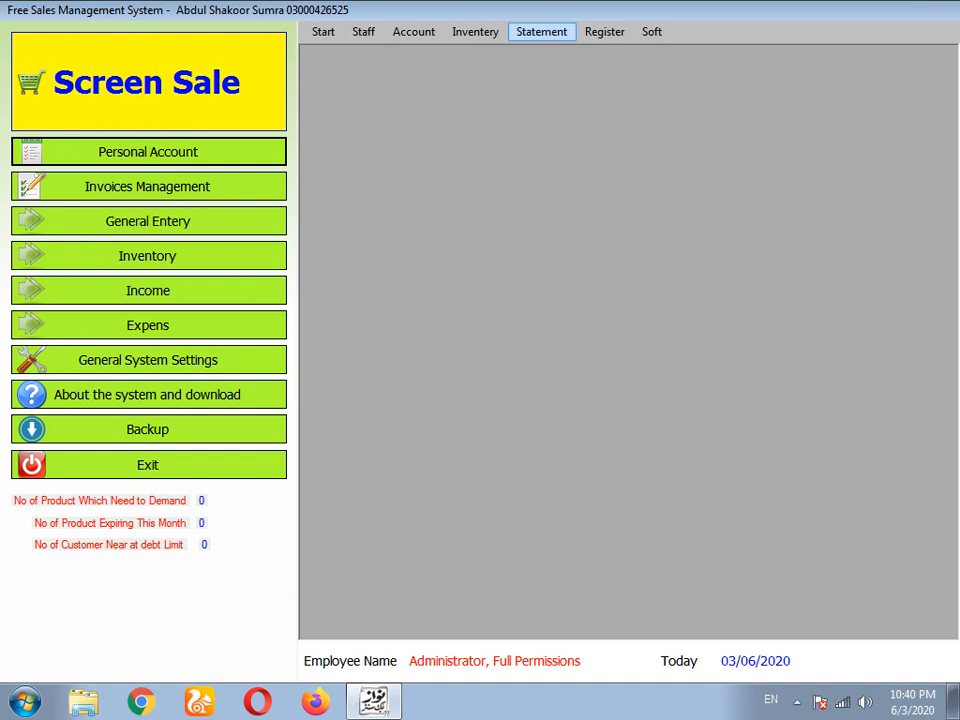
pyautogui.click(541, 31)
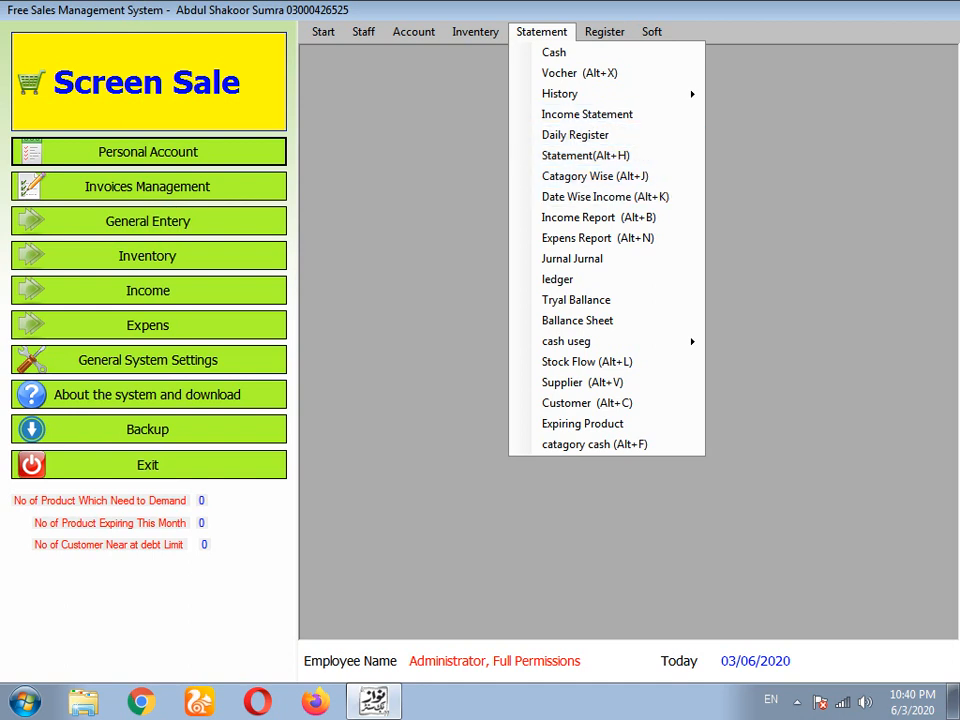
pyautogui.press('alt')
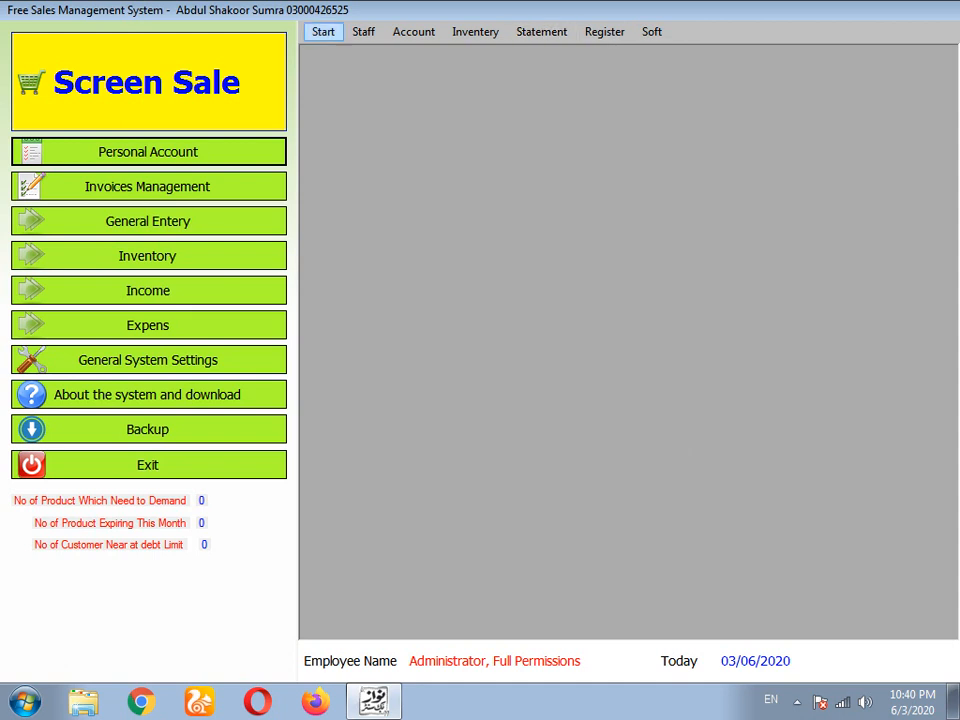
pyautogui.click(364, 32)
pyautogui.moveTo(414, 32)
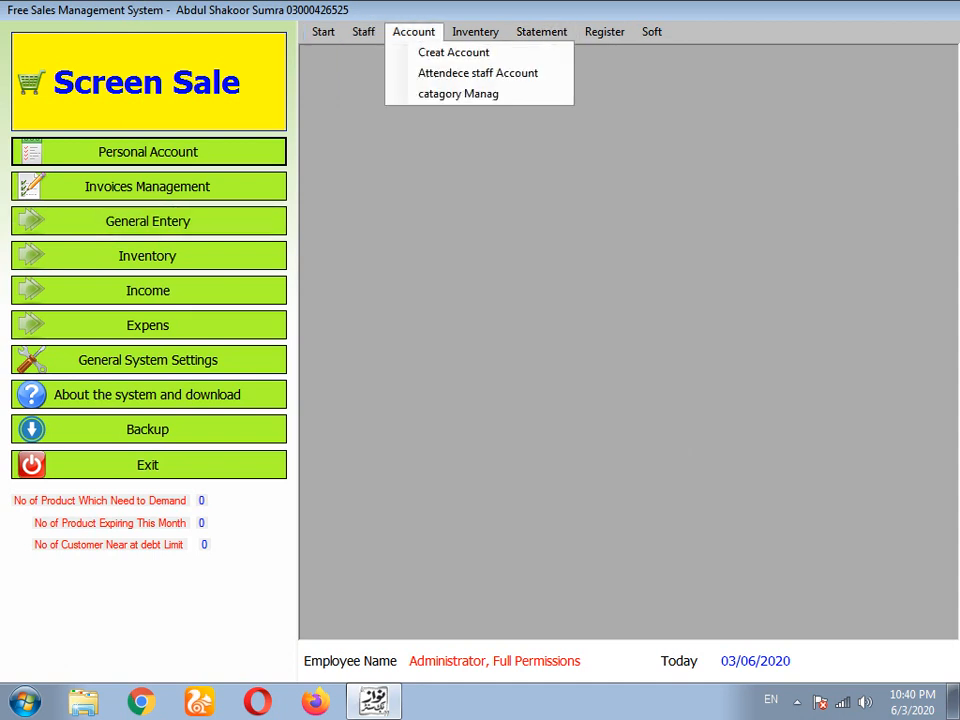
pyautogui.click(454, 52)
pyautogui.click(761, 122)
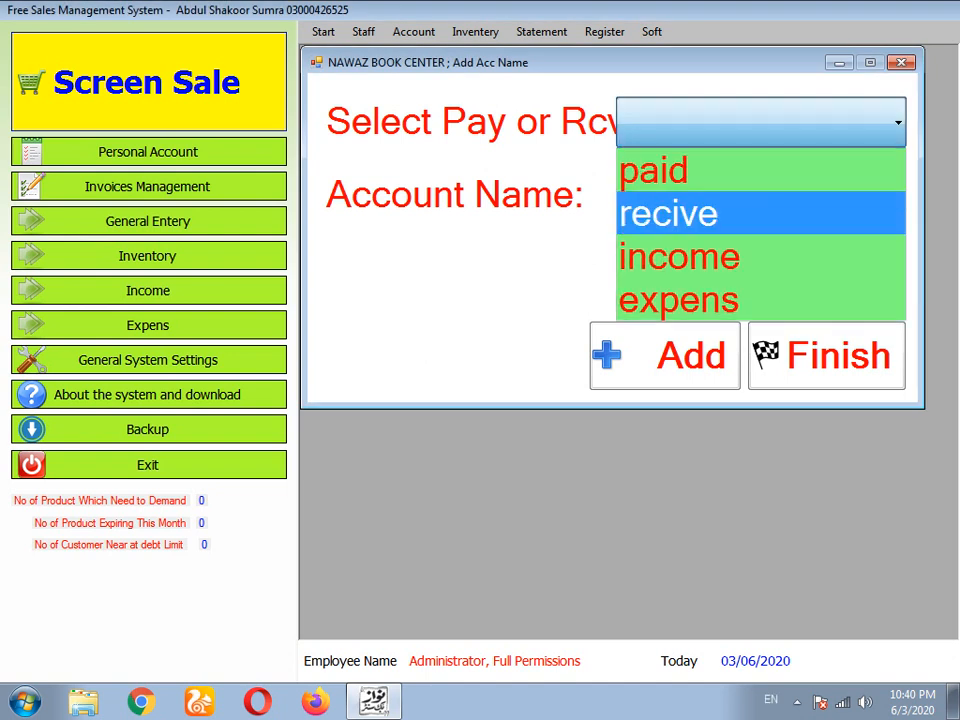
pyautogui.press('Down')
pyautogui.press('Down')
pyautogui.press('Return')
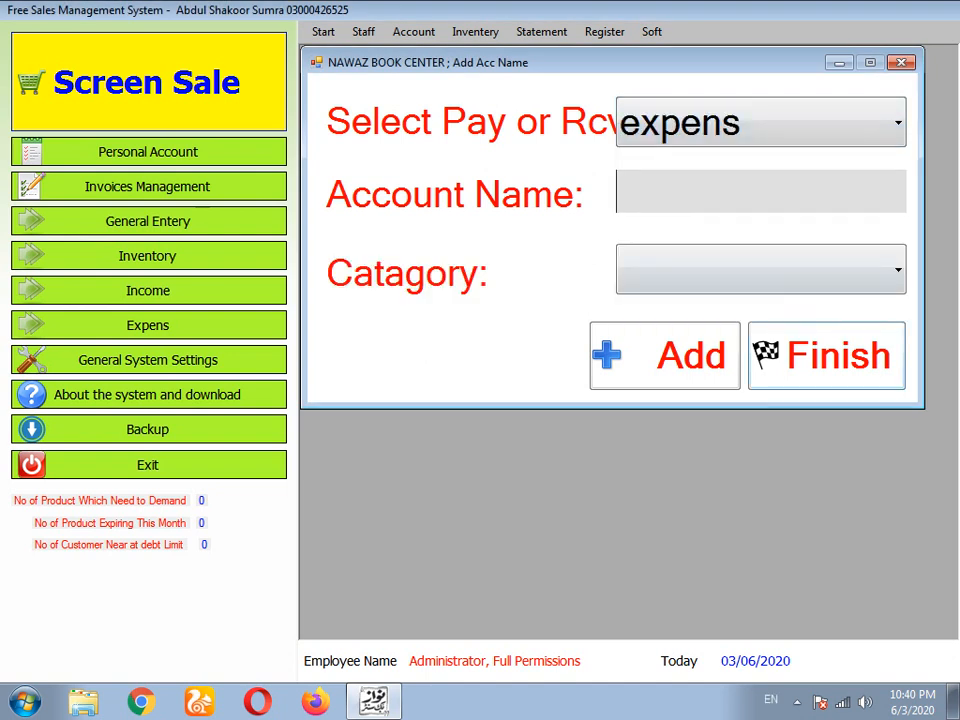
pyautogui.press('Escape')
pyautogui.click(148, 325)
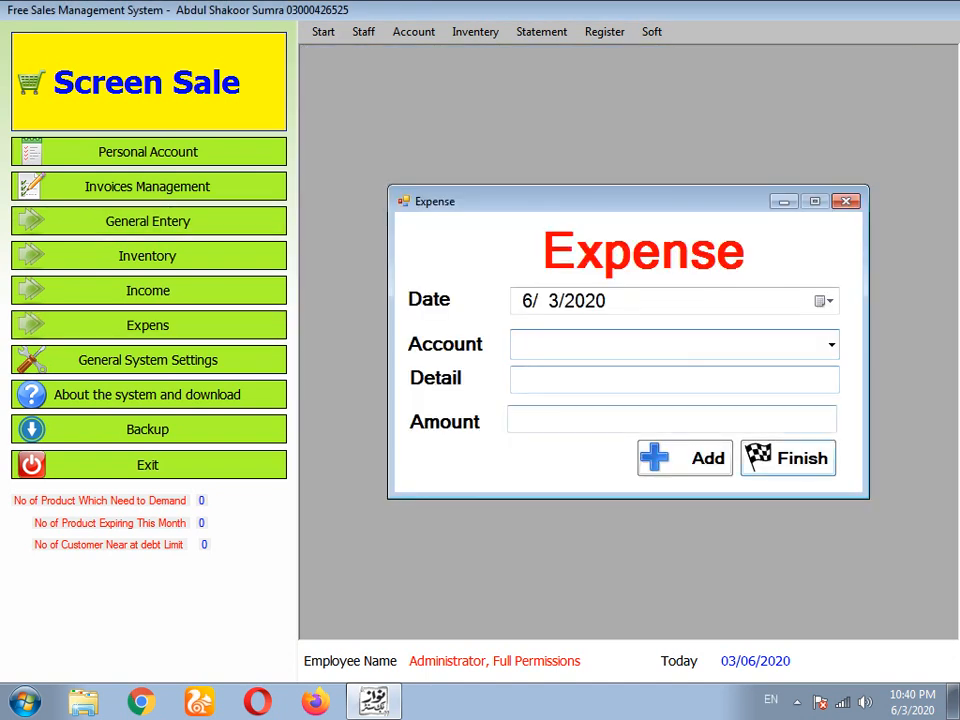
pyautogui.press('Return')
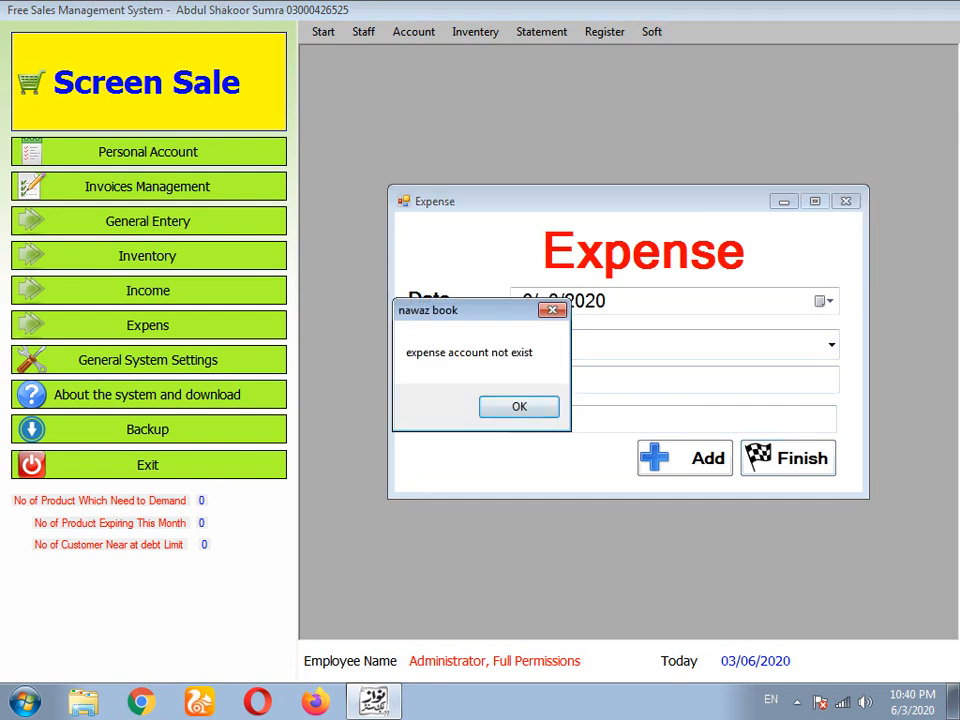
pyautogui.press('Return')
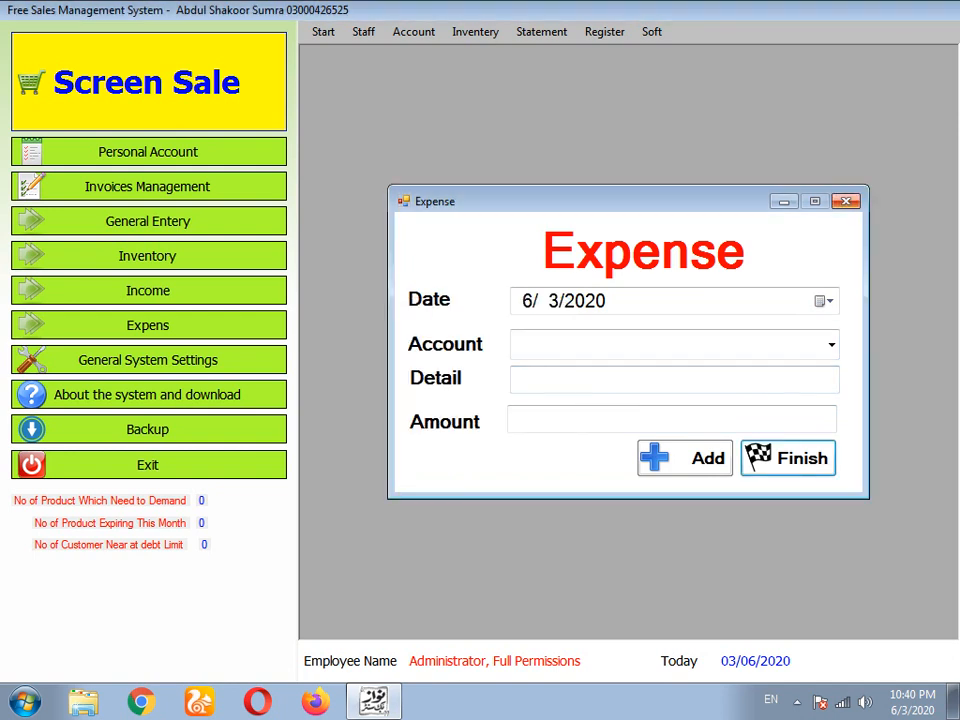
pyautogui.press('Escape')
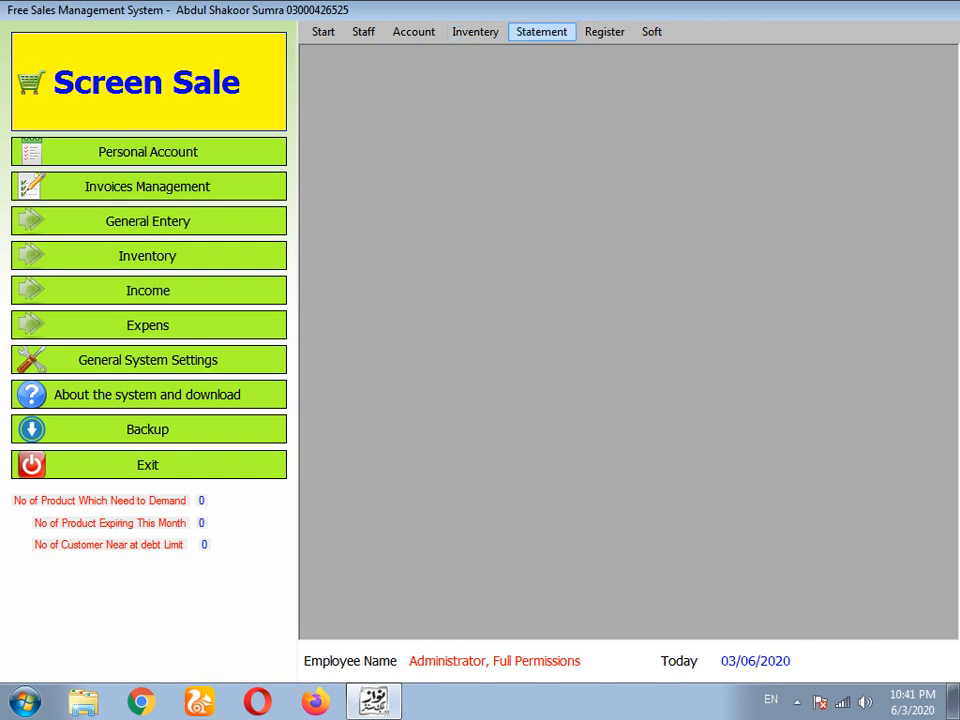
# - Review the bp and book purchaser customers in the customer list, then open the sale screen
pyautogui.click(541, 31)
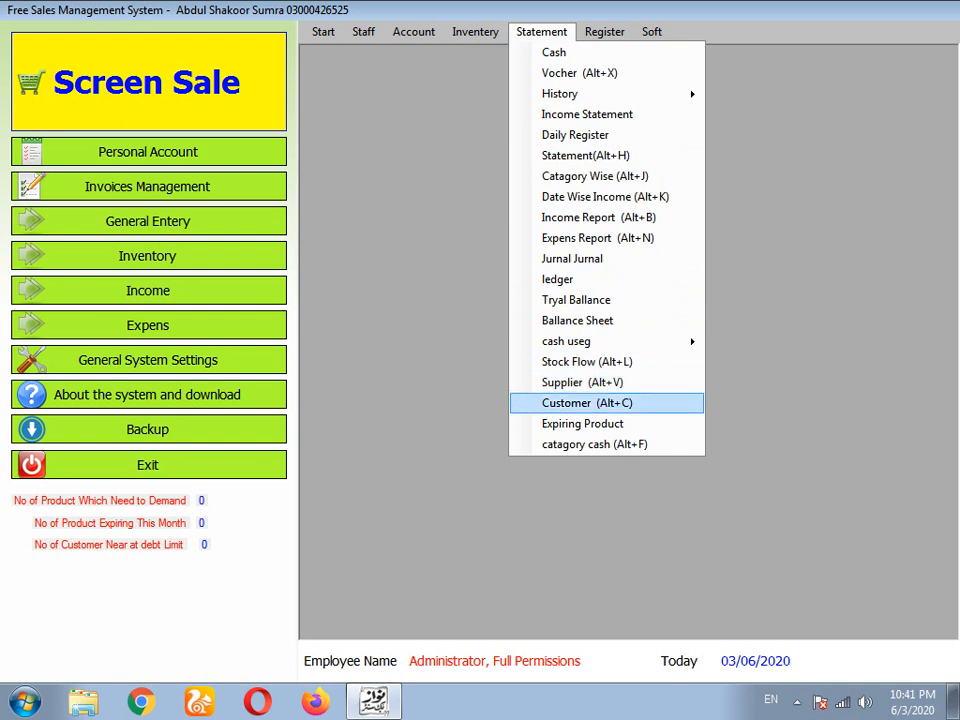
pyautogui.click(587, 403)
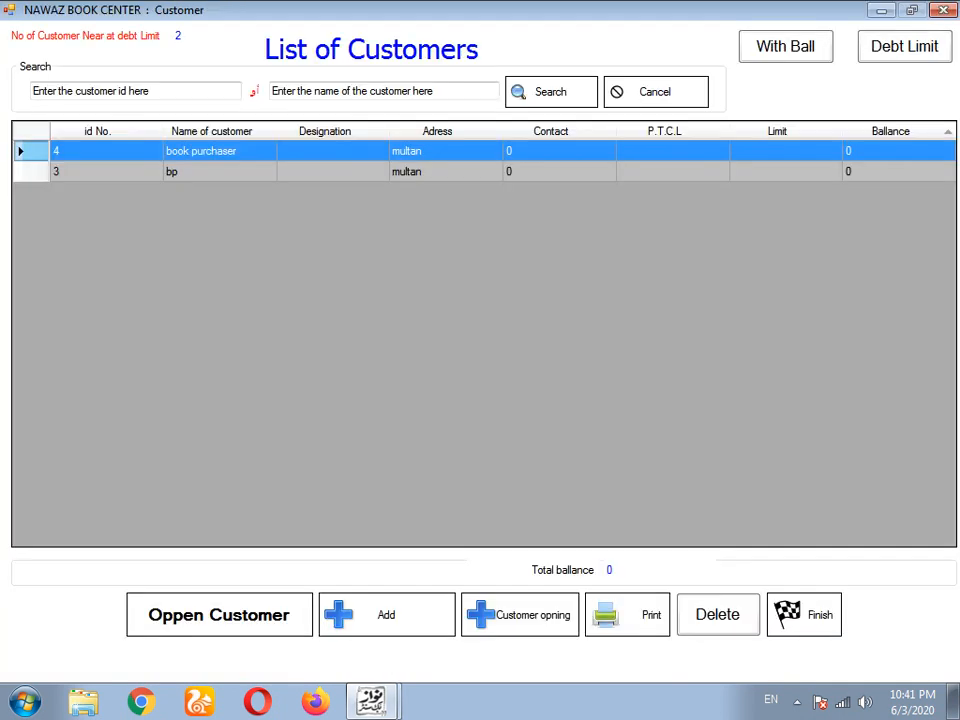
pyautogui.click(437, 172)
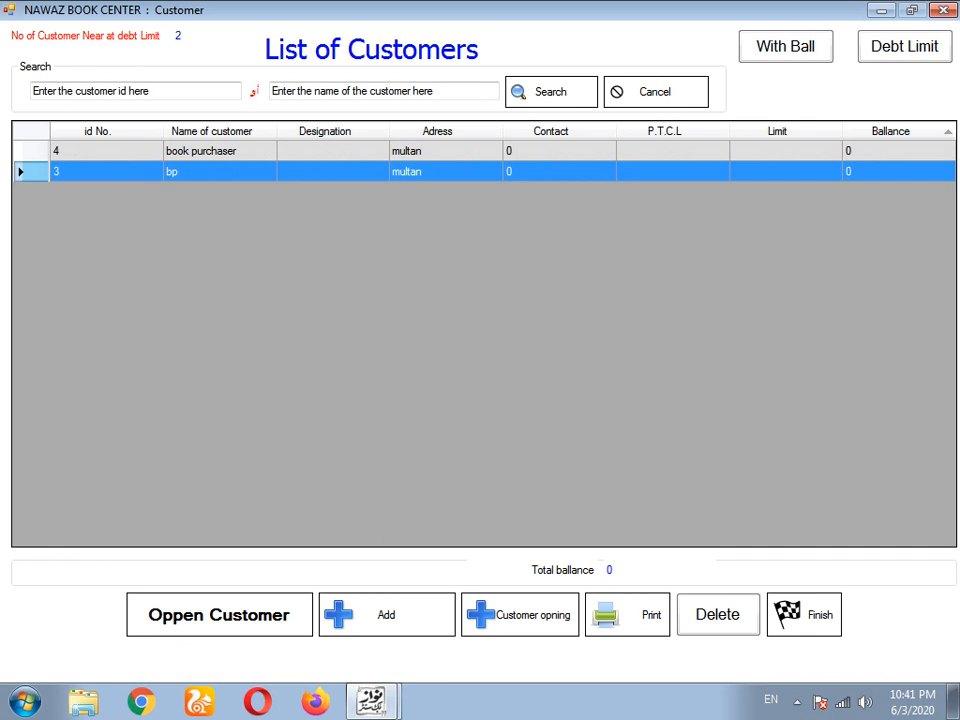
pyautogui.click(437, 151)
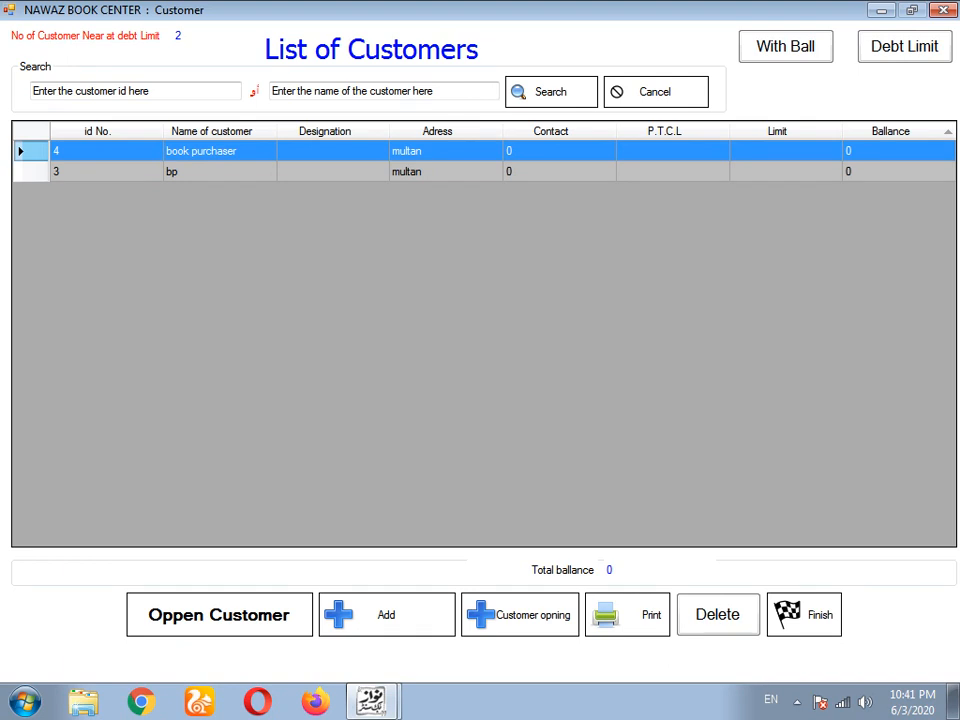
pyautogui.click(804, 614)
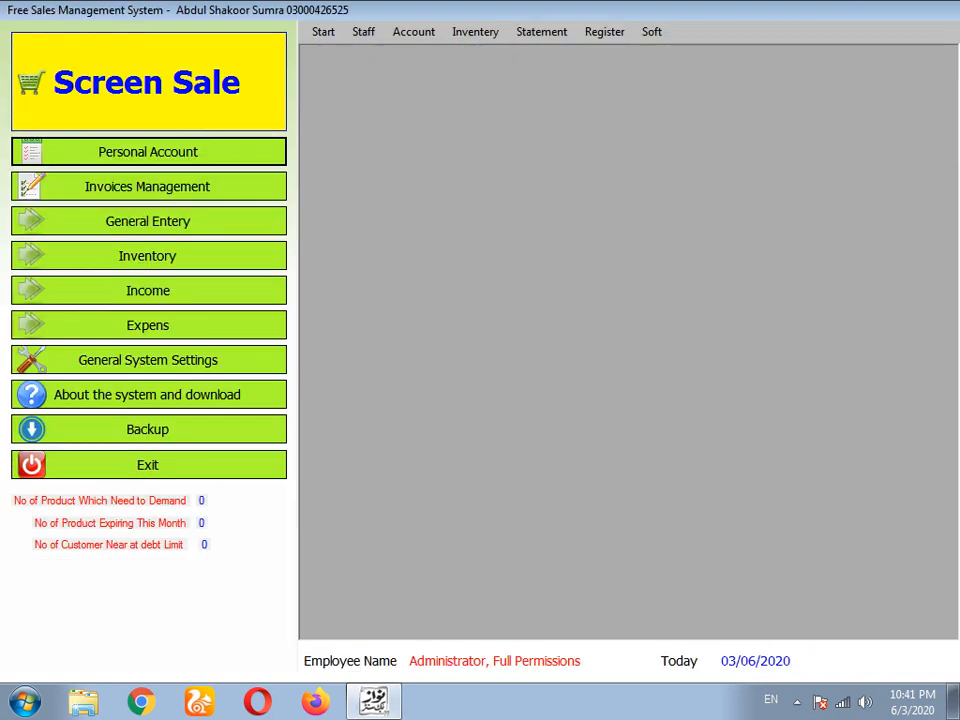
pyautogui.click(541, 32)
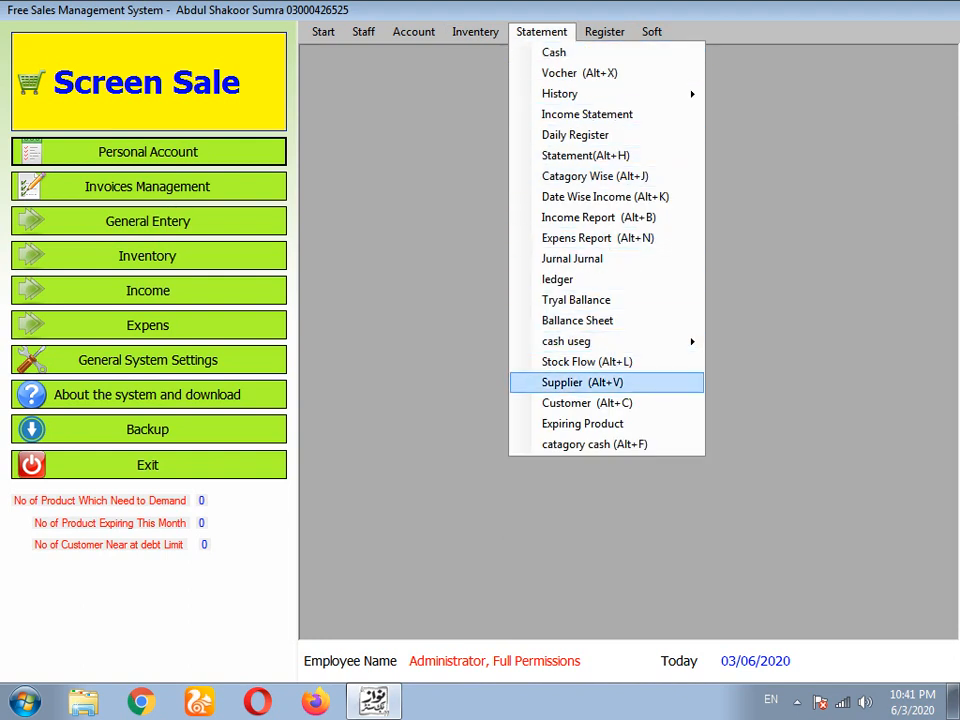
pyautogui.click(580, 402)
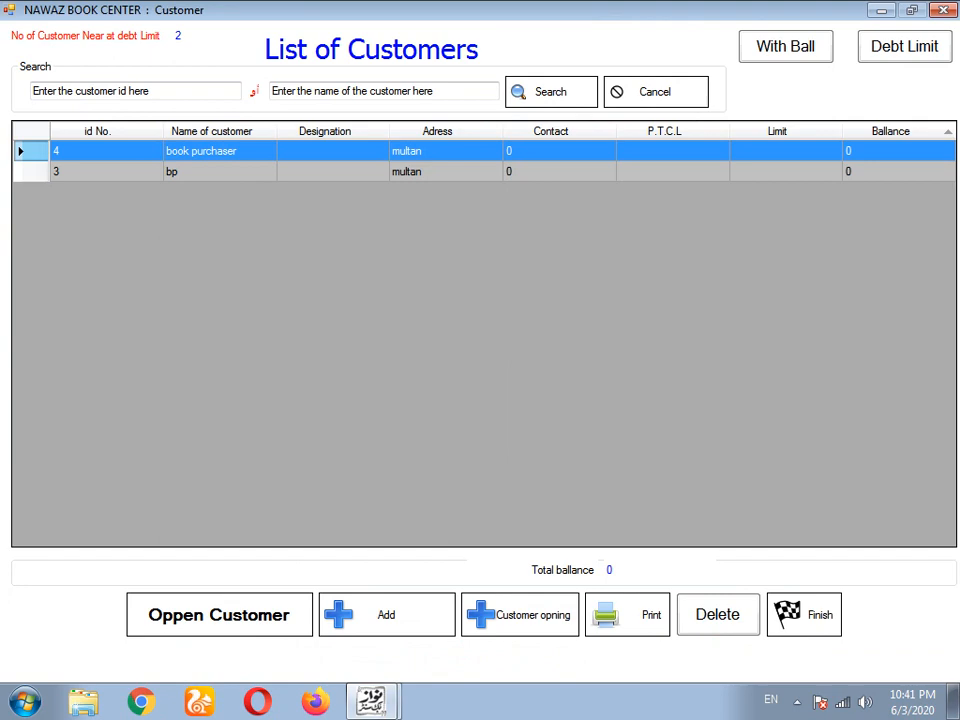
pyautogui.click(804, 615)
pyautogui.click(148, 82)
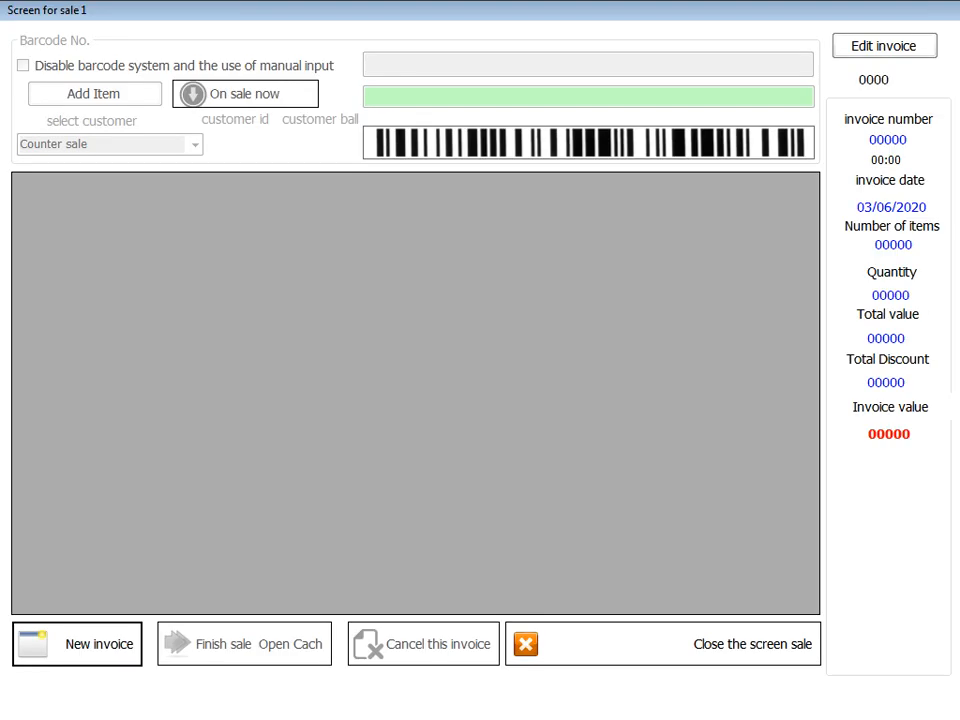
# - Create a new invoice for book purchaser with one book item worth 90
pyautogui.click(88, 644)
pyautogui.click(195, 145)
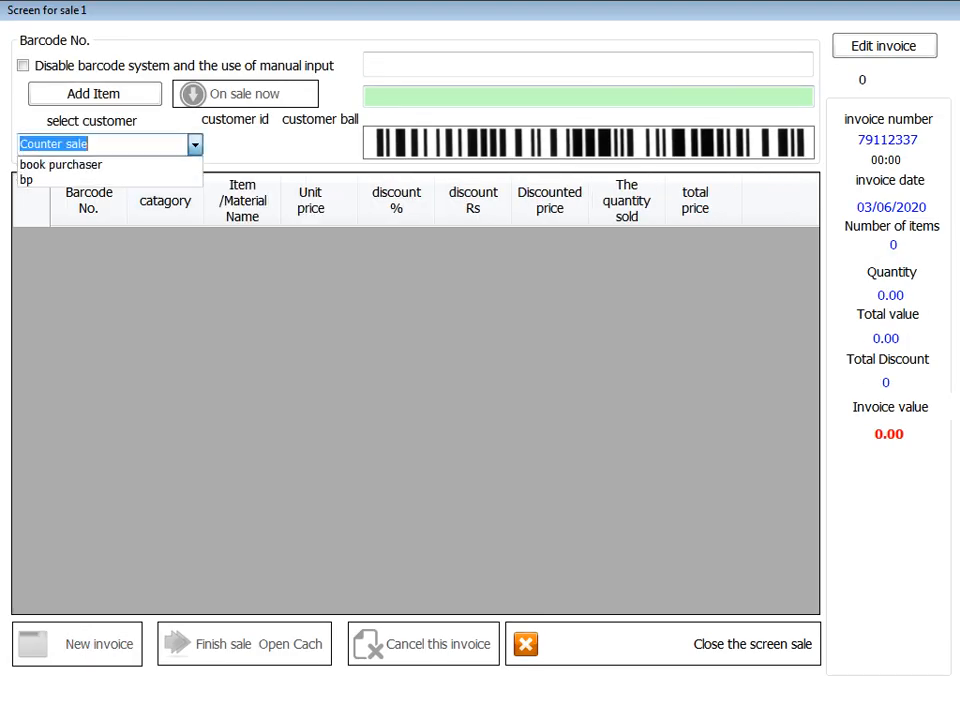
pyautogui.click(130, 163)
pyautogui.click(440, 64)
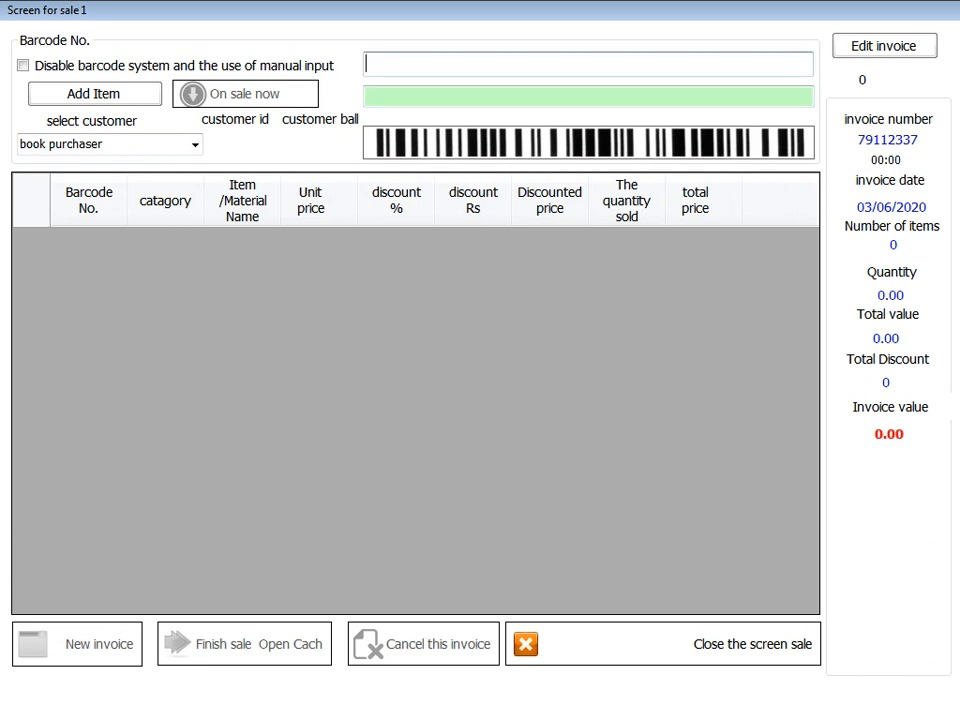
pyautogui.write('b')
pyautogui.press('Down')
pyautogui.press('Return')
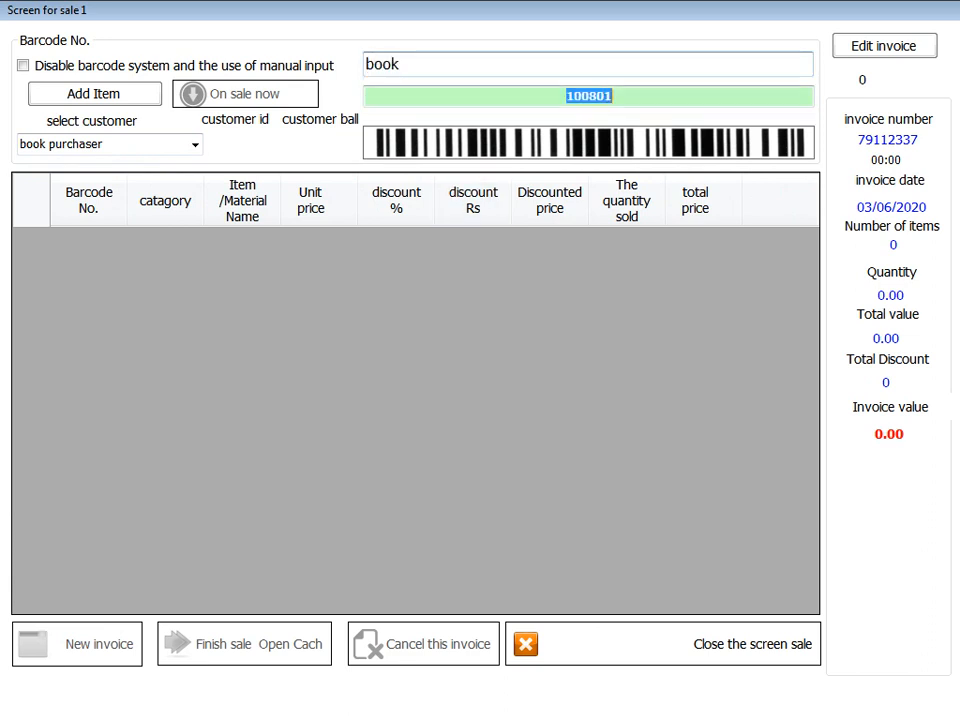
pyautogui.press('Return')
# - Finish the sale, then bring up Task Manager when the program freezes
pyautogui.click(244, 644)
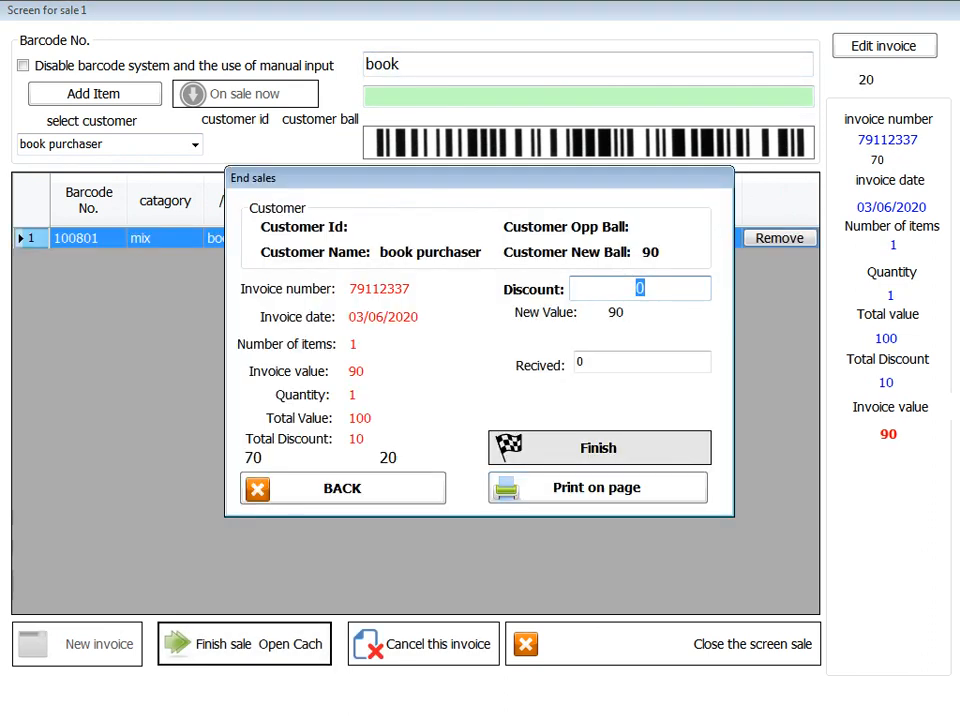
pyautogui.click(600, 448)
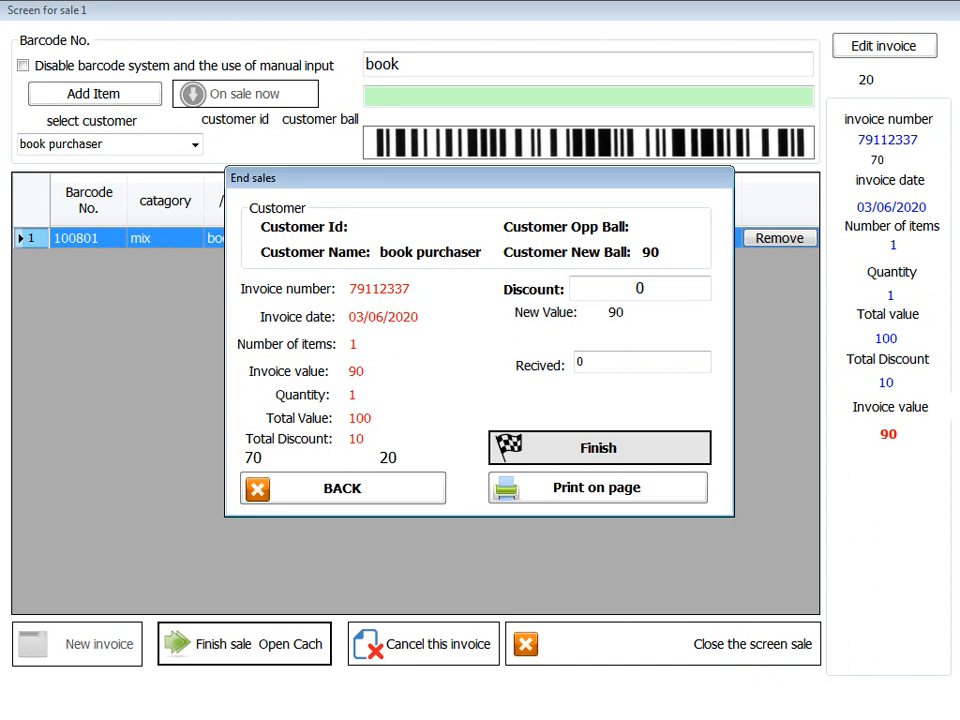
pyautogui.hotkey('ctrl', 'shift', 'Escape')
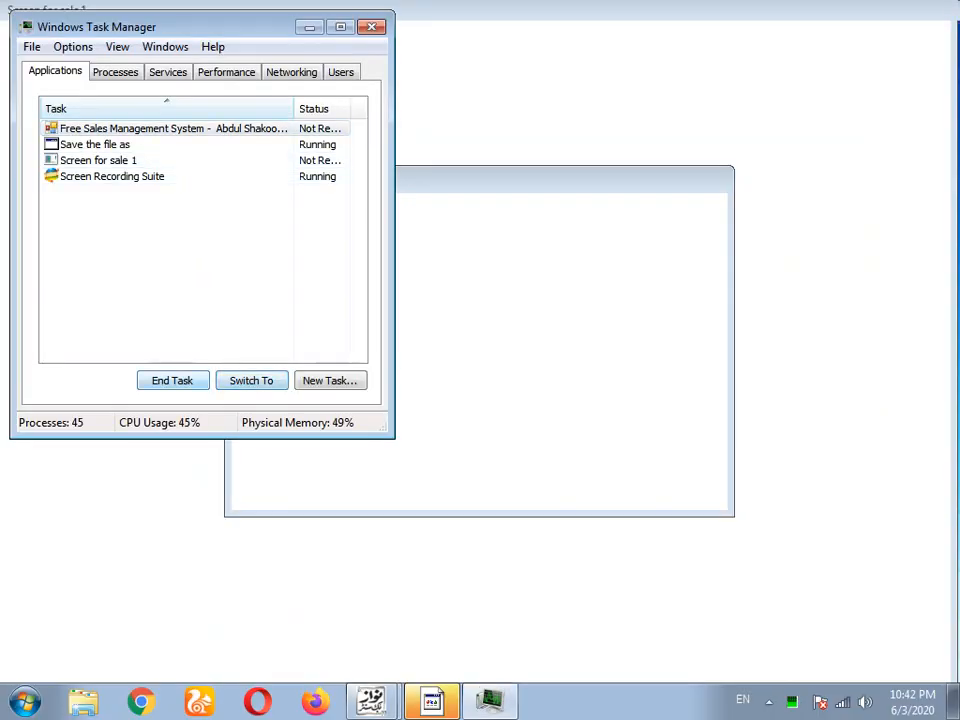
# - End the frozen sales program and its stuck save dialog in Task Manager
pyautogui.click(95, 145)
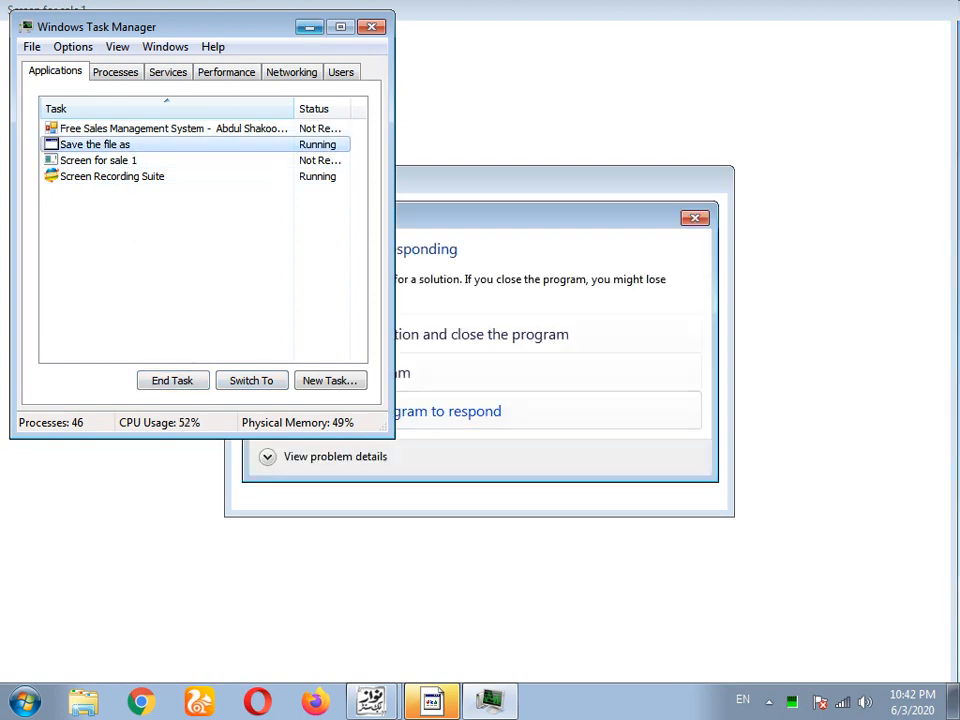
pyautogui.moveTo(232, 24); pyautogui.dragTo(107, 24)
pyautogui.click(350, 373)
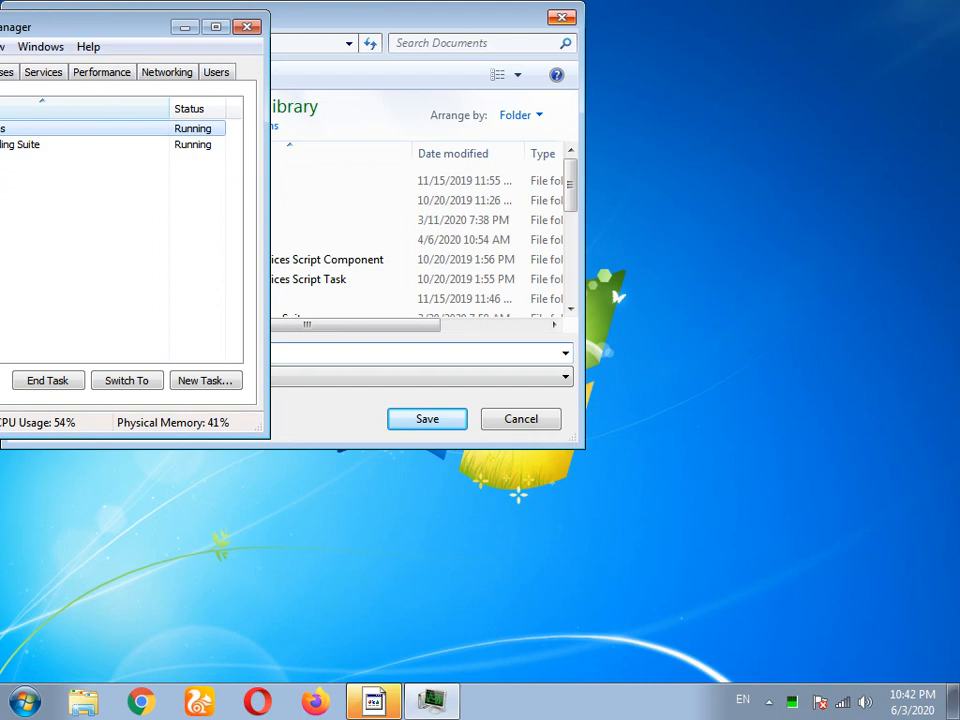
pyautogui.click(562, 17)
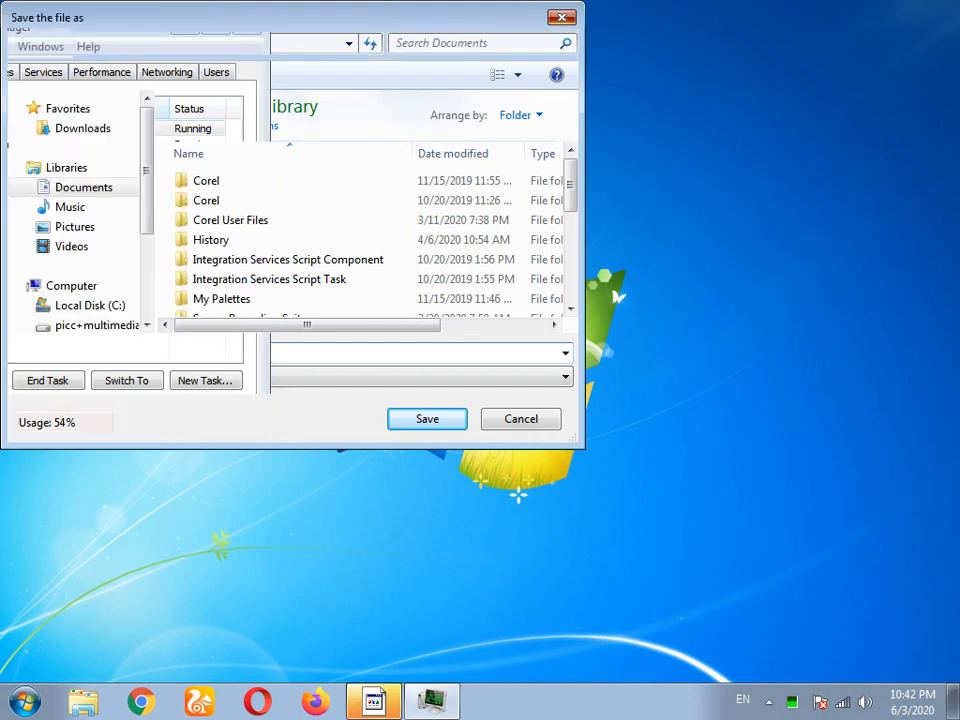
pyautogui.click(247, 27)
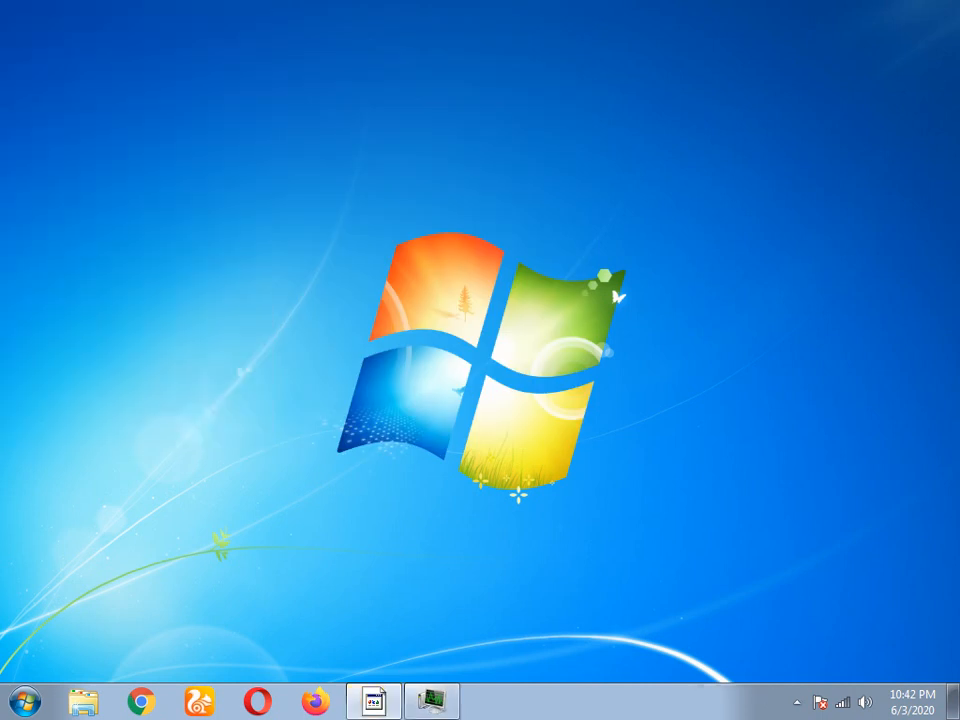
# - Relaunch the nawaz book sales program from Start > All Programs > Microsoft
pyautogui.click(25, 702)
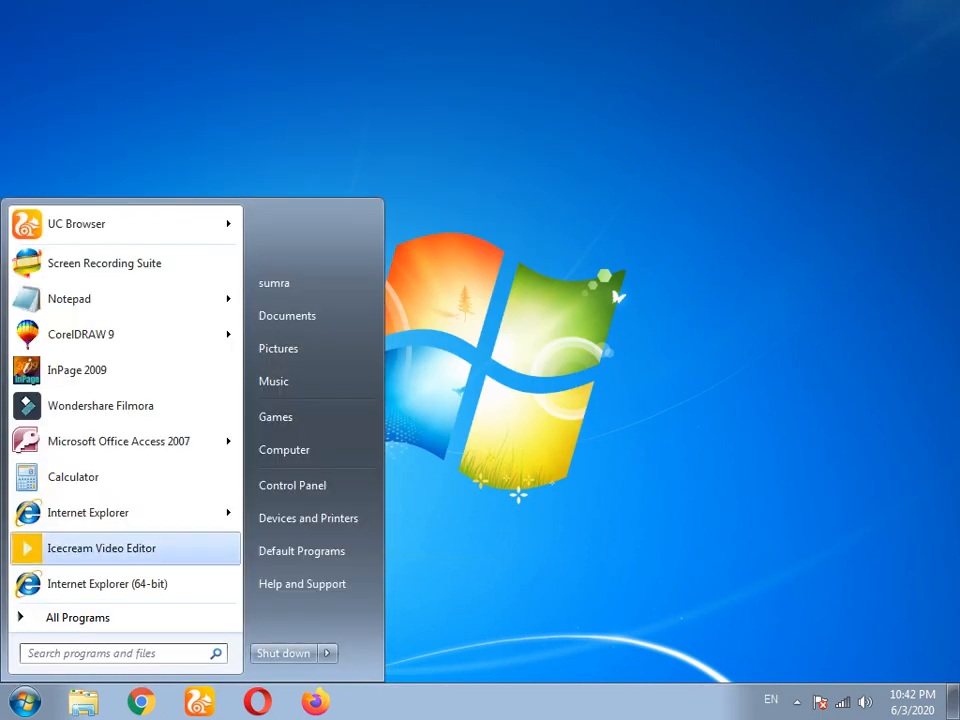
pyautogui.click(77, 617)
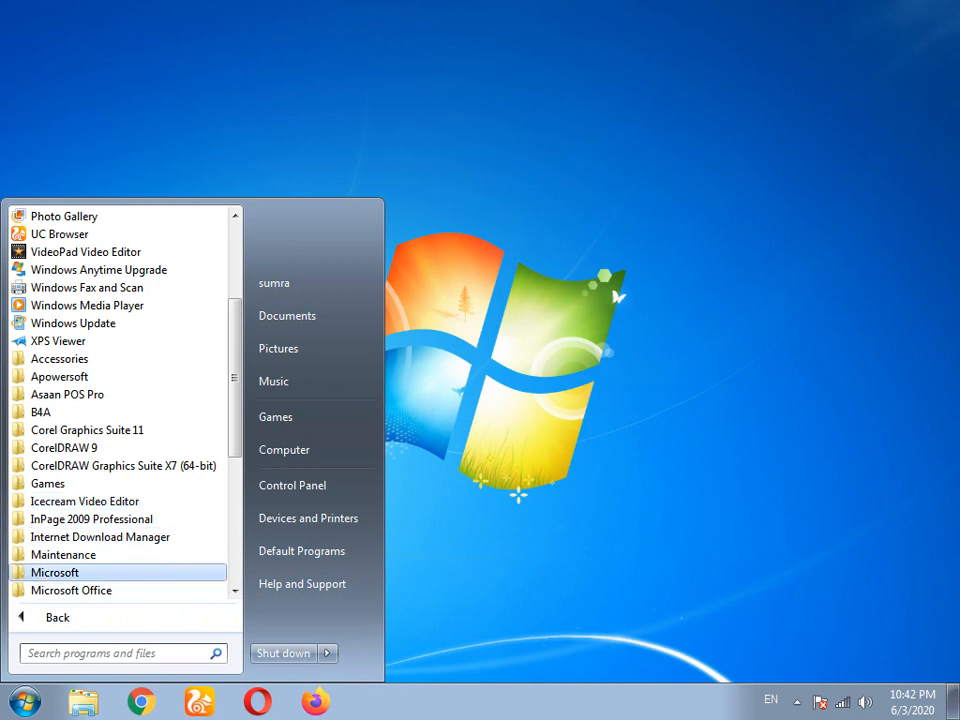
pyautogui.click(56, 573)
pyautogui.click(77, 590)
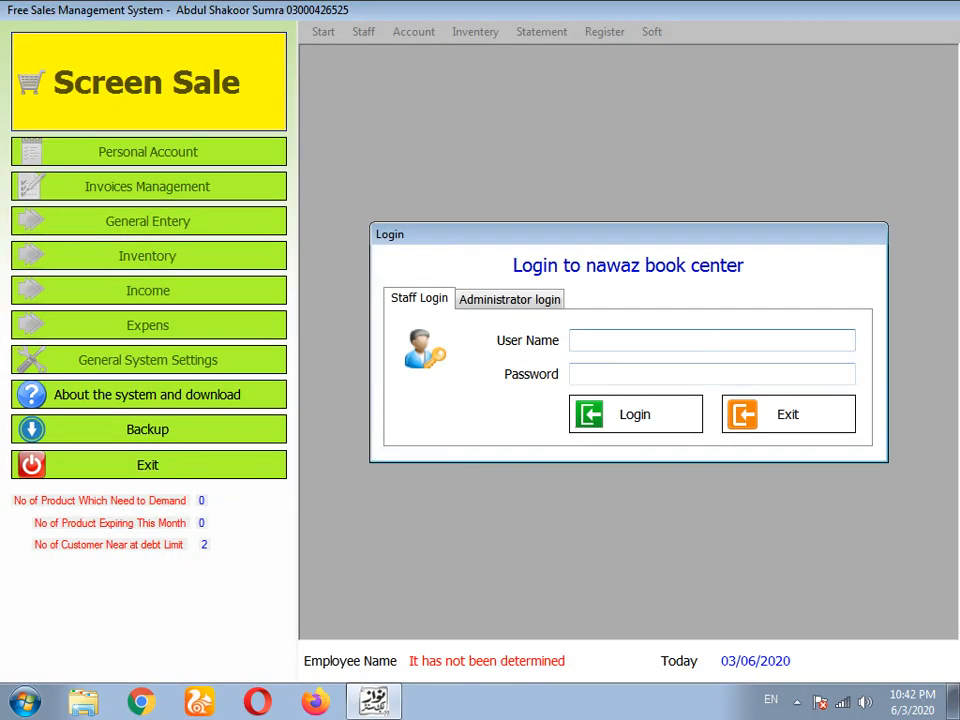
# - Log in with the staff user name, correcting the password after one rejected attempt
pyautogui.write('ahmad')
pyautogui.press('Tab')
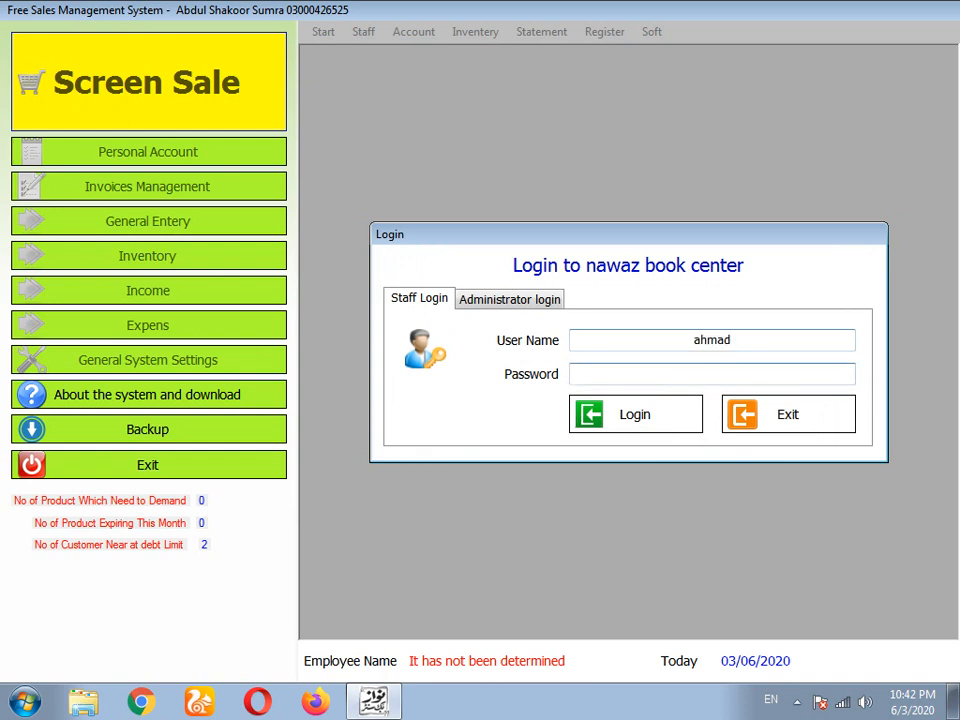
pyautogui.write('****')
pyautogui.press('Return')
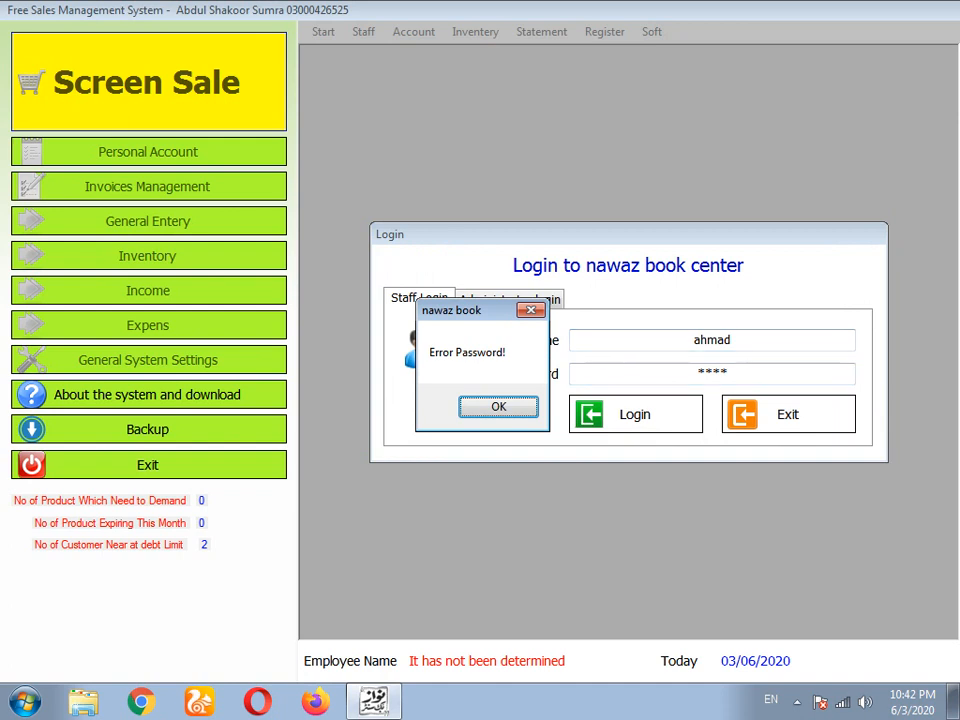
pyautogui.press('Return')
pyautogui.write('5')
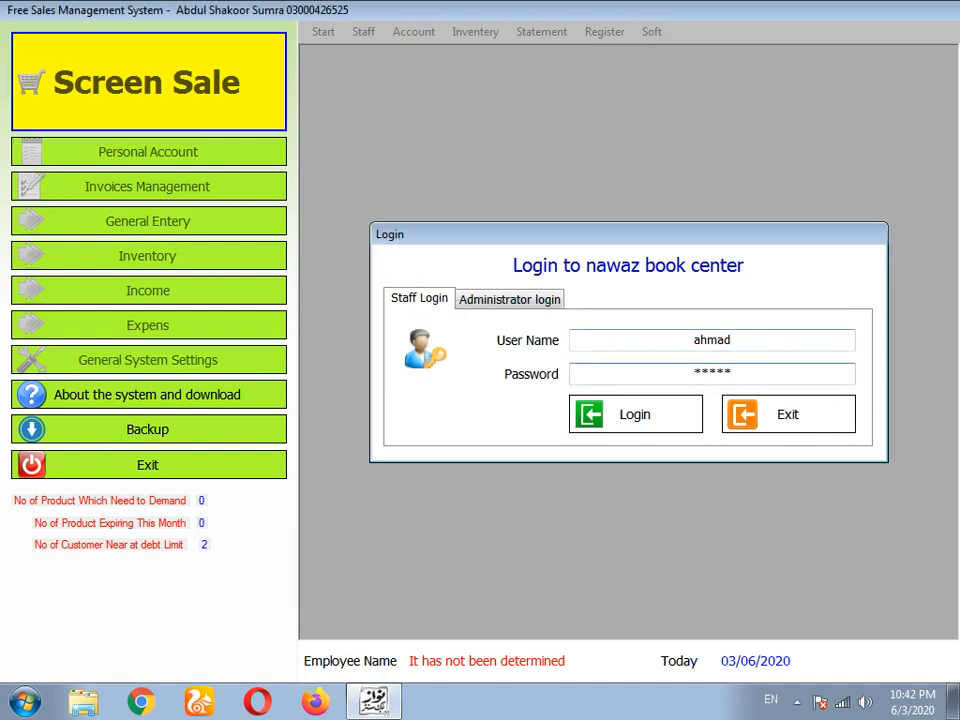
pyautogui.press('Return')
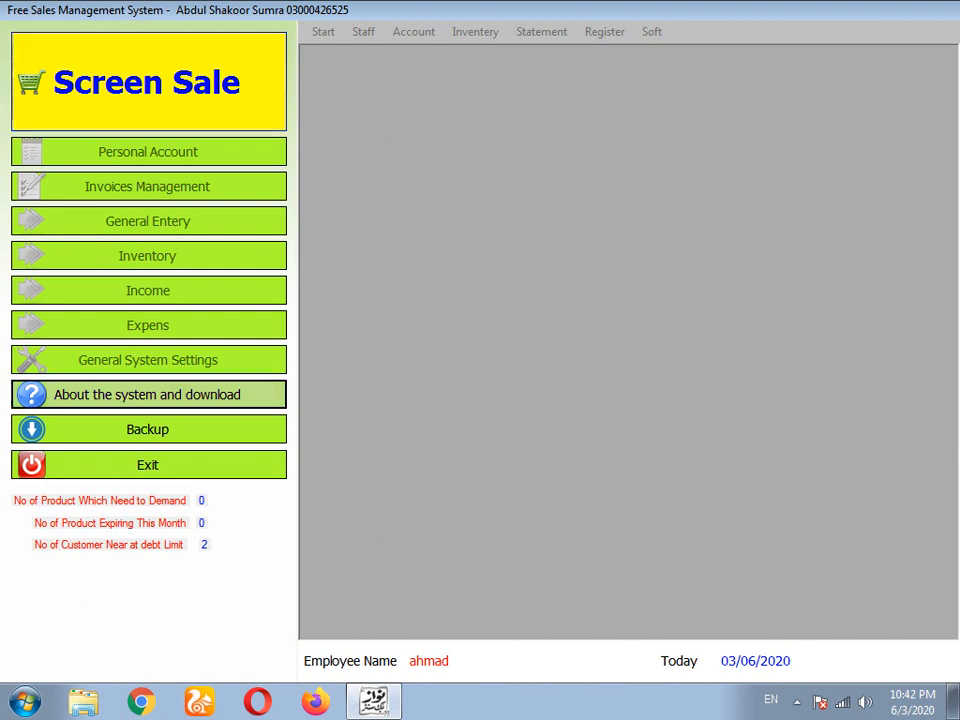
# - View the About information, then try the point-of-sale screen
pyautogui.click(147, 394)
pyautogui.click(631, 486)
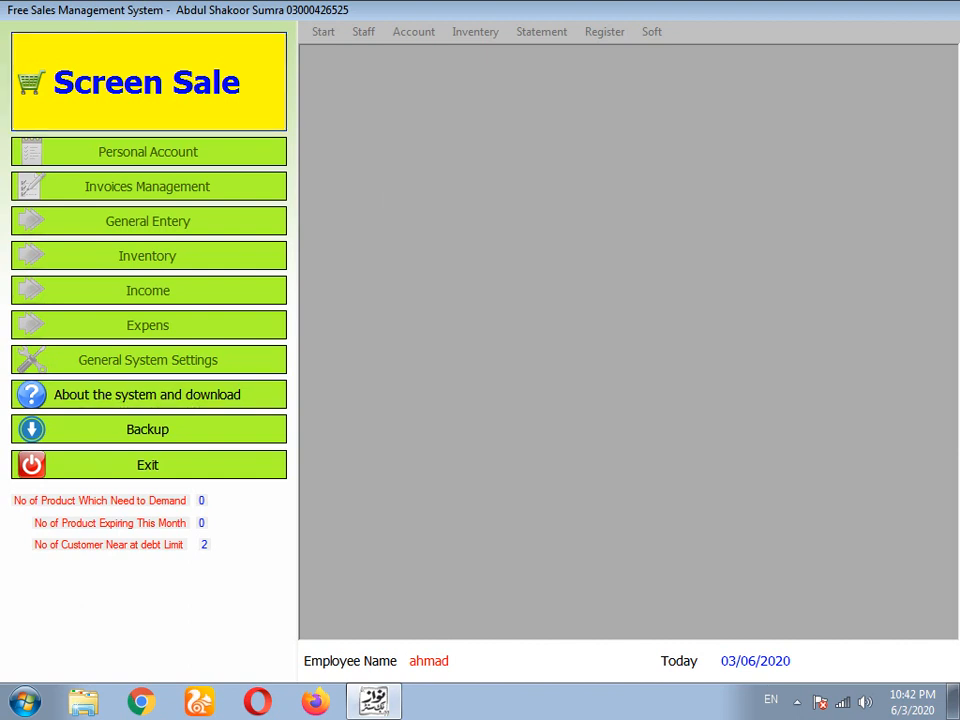
pyautogui.click(148, 82)
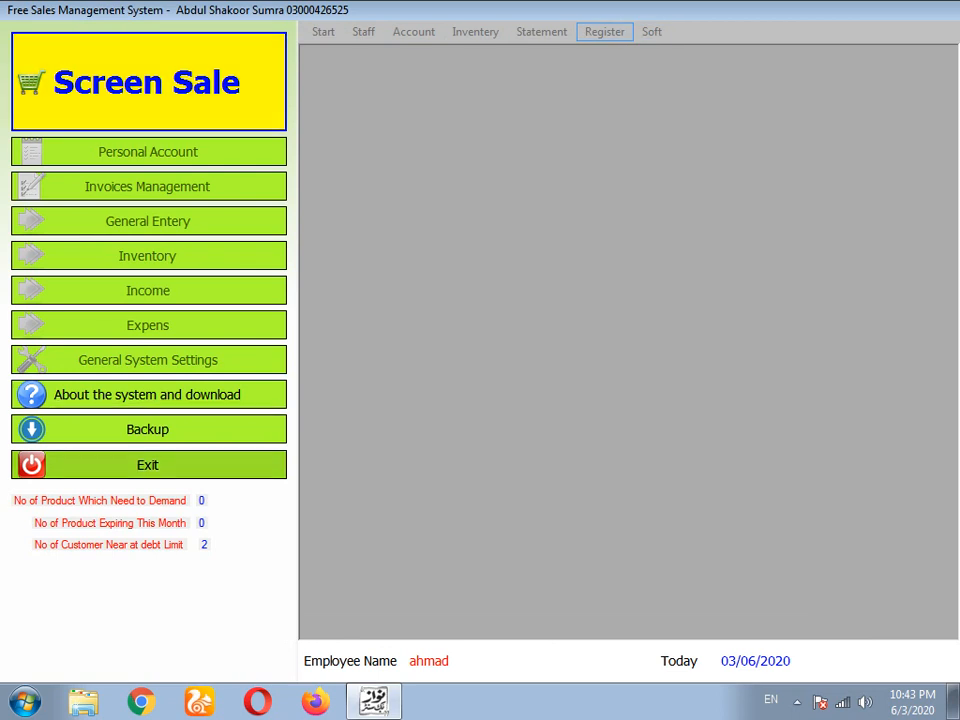
# - Exit the sales program and relaunch nawaz book from Start > All Programs > Microsoft
pyautogui.click(148, 465)
pyautogui.click(25, 702)
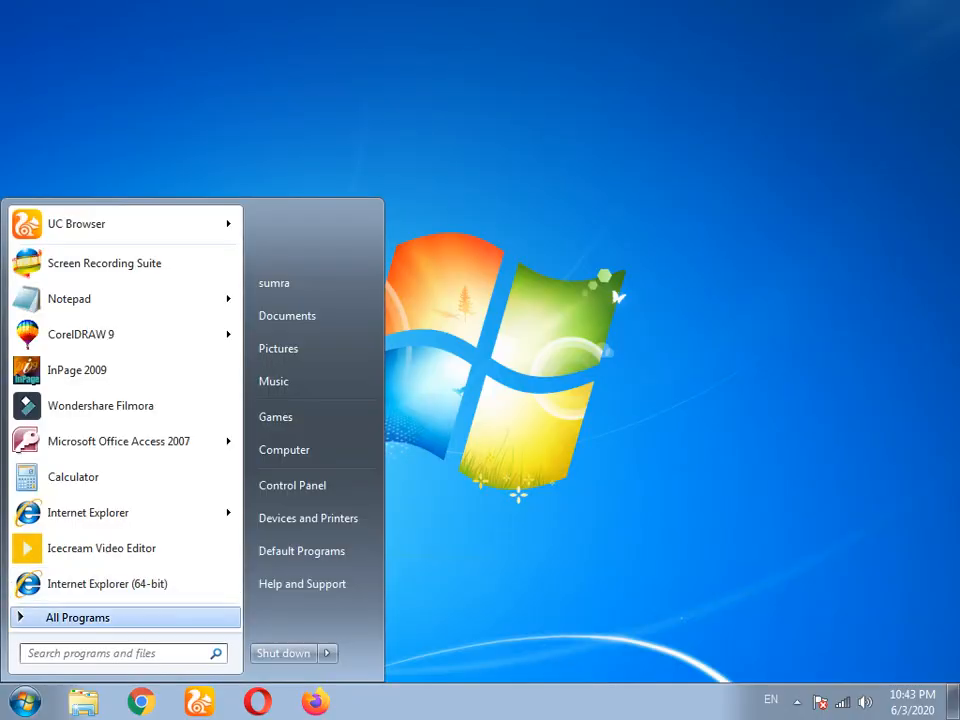
pyautogui.click(78, 618)
pyautogui.click(56, 573)
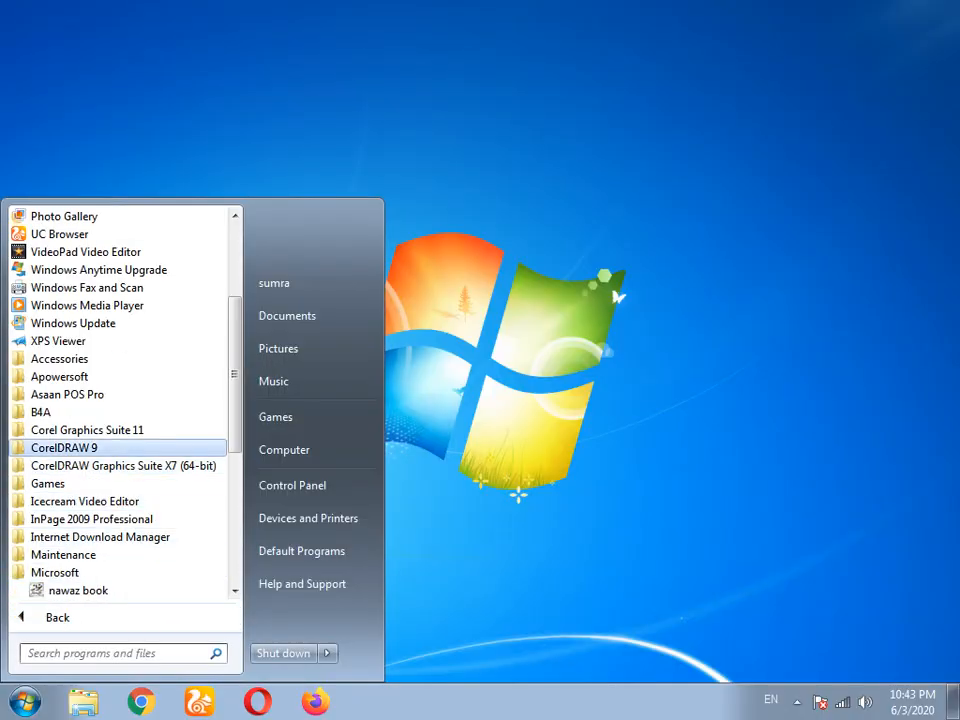
pyautogui.click(78, 590)
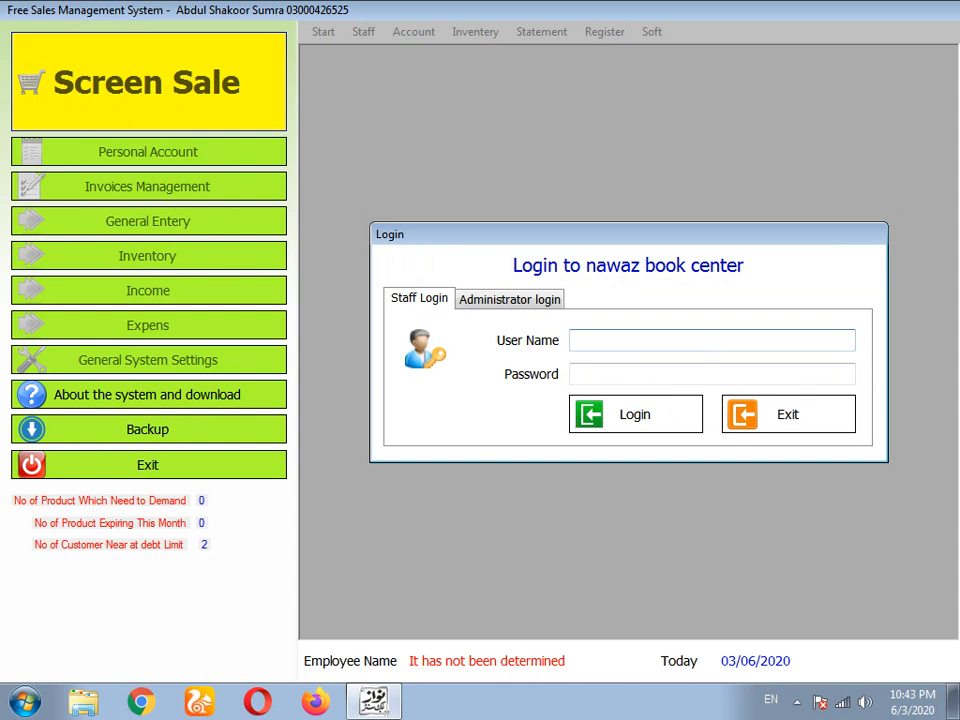
# - Log in on the Administrator tab with the admin password
pyautogui.click(510, 299)
pyautogui.click(668, 362)
pyautogui.write('***')
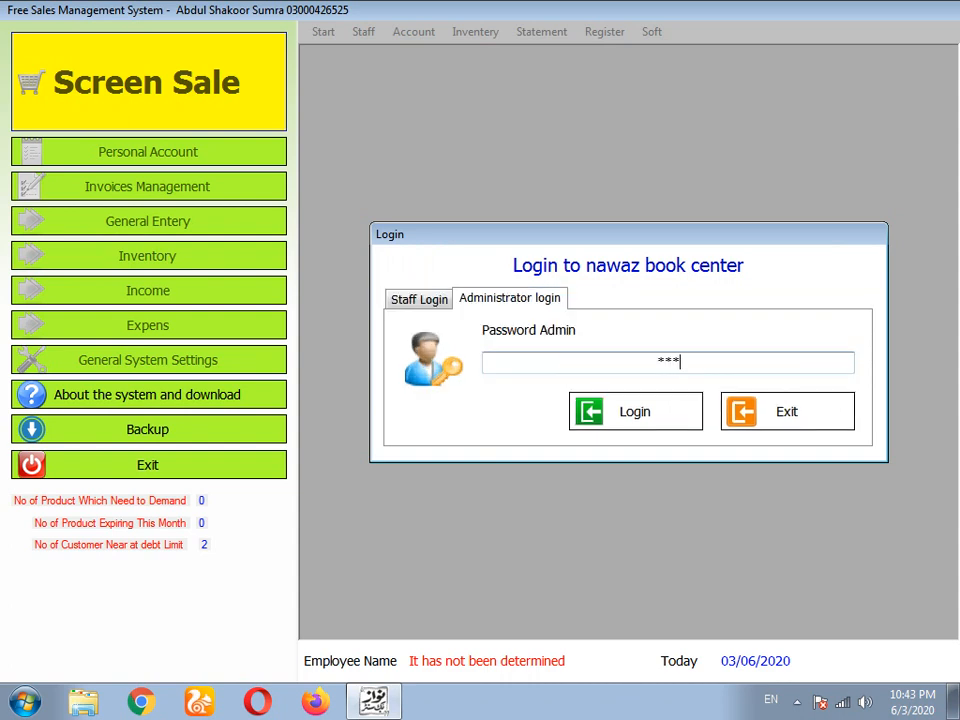
pyautogui.press('Return')
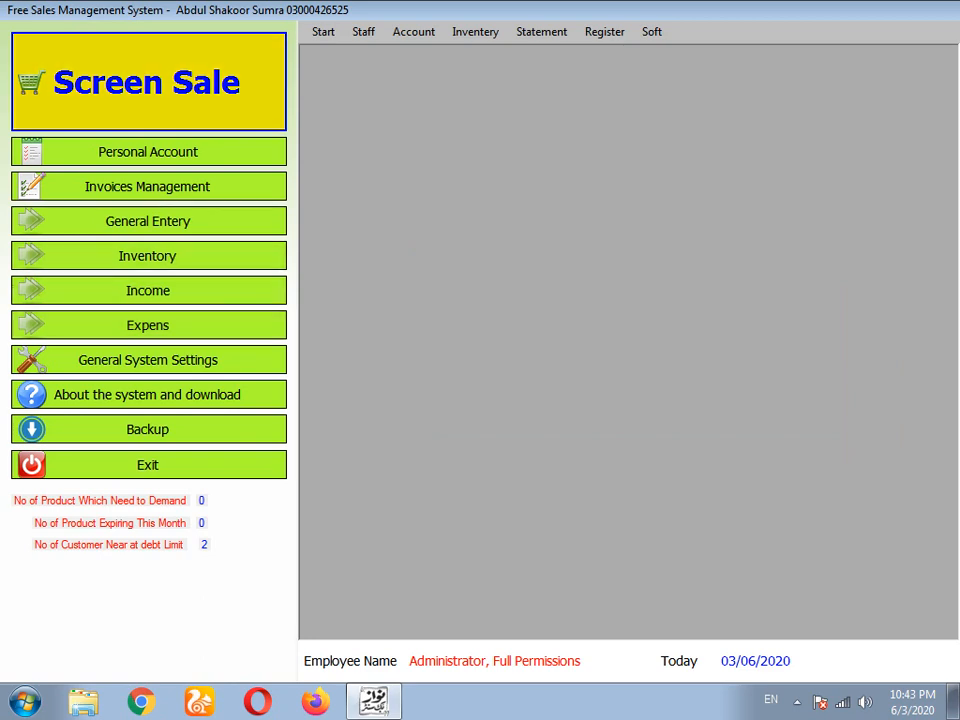
# - Review the customer list from the Statement menu and close it
pyautogui.click(149, 82)
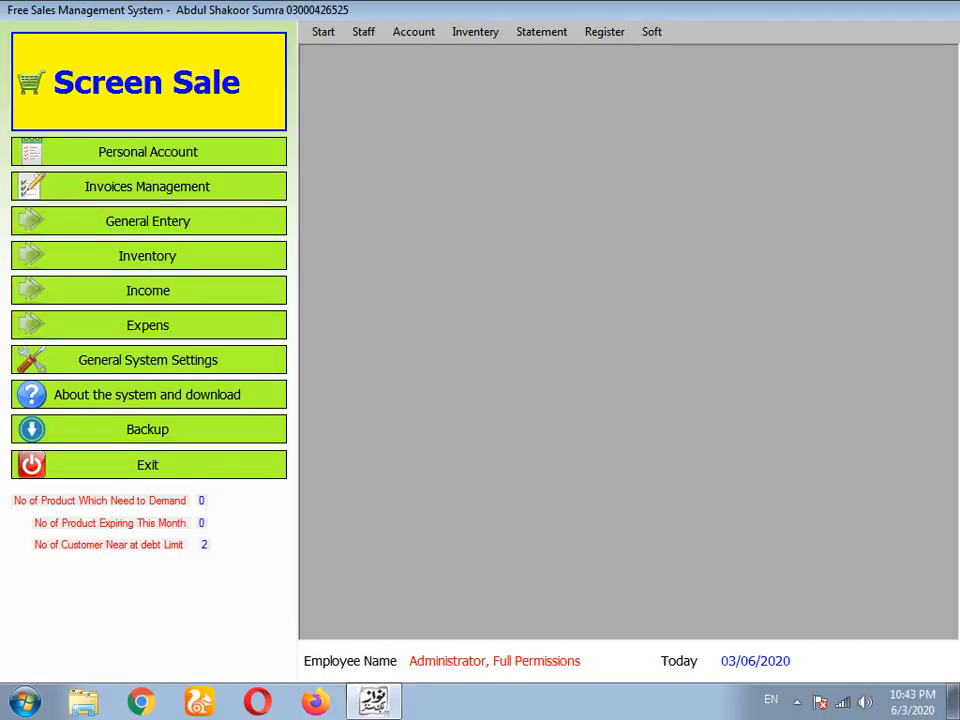
pyautogui.click(541, 32)
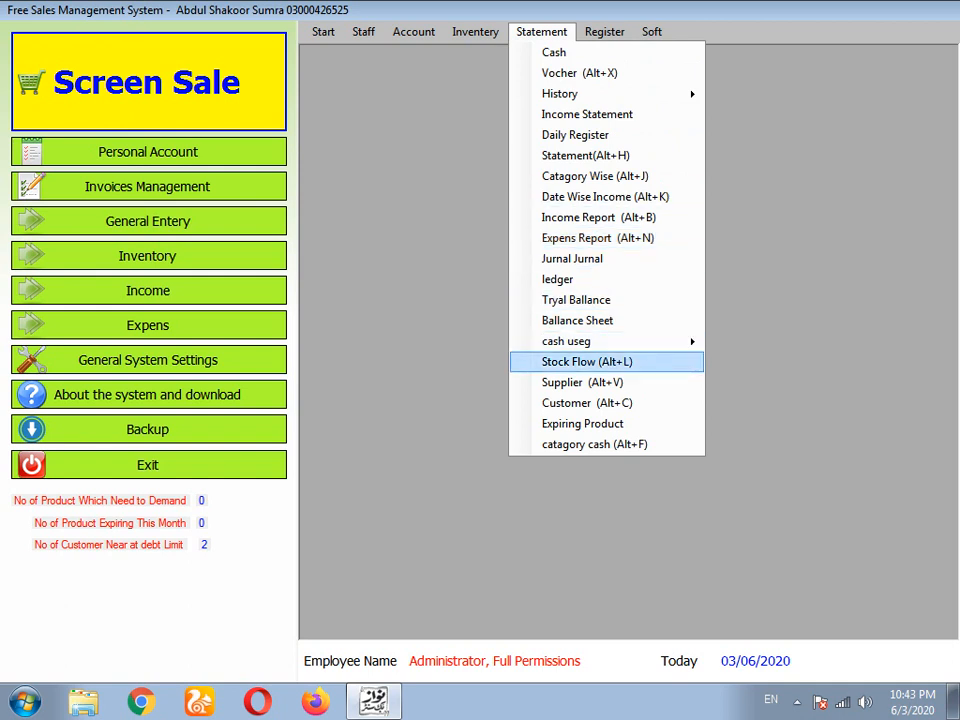
pyautogui.click(587, 403)
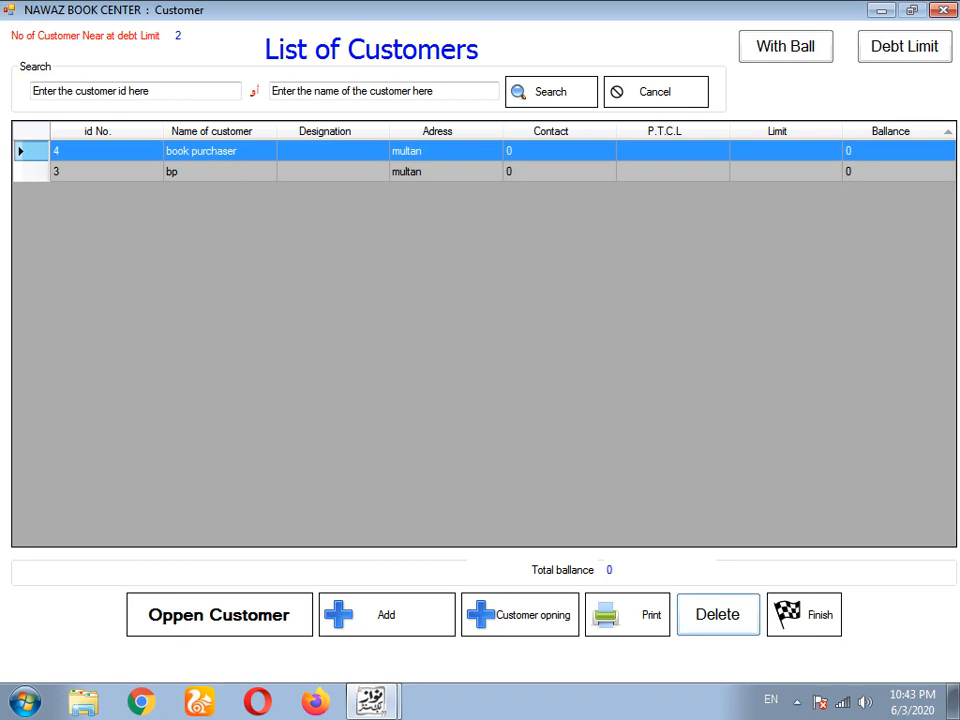
pyautogui.click(804, 615)
# - Start a new sale for book purchaser and add the book item
pyautogui.click(148, 82)
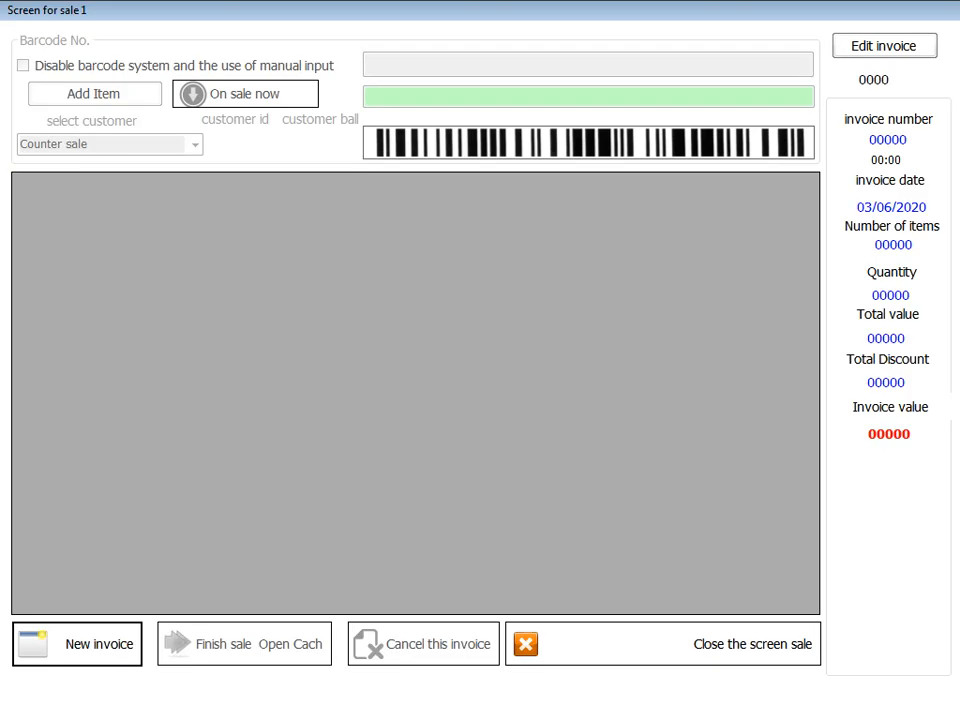
pyautogui.click(194, 145)
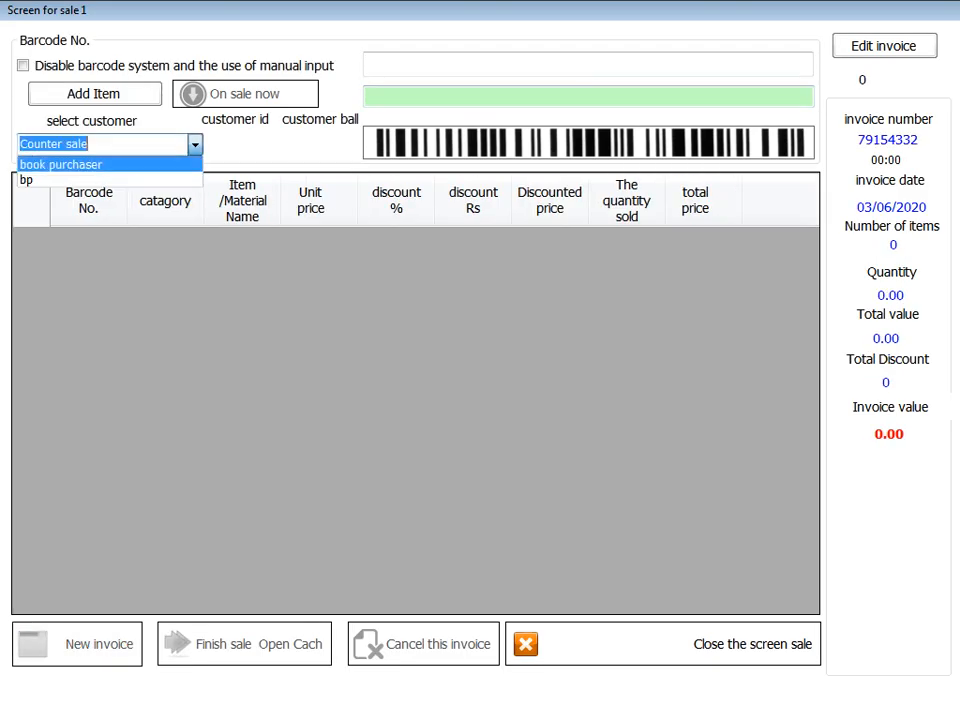
pyautogui.click(100, 165)
pyautogui.click(560, 65)
pyautogui.write('b')
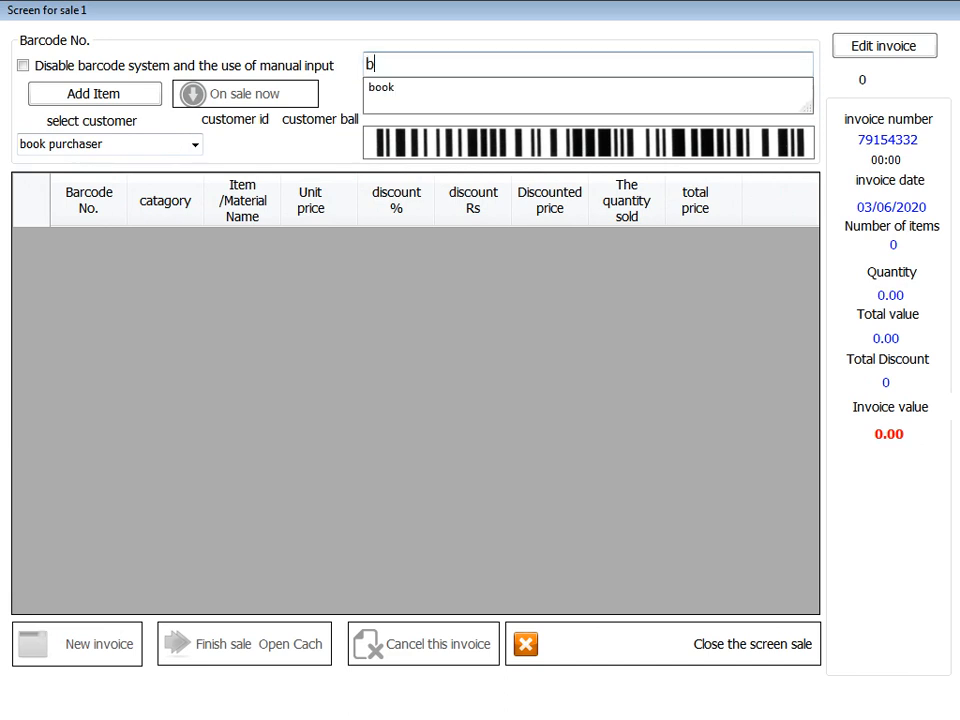
pyautogui.write('ook')
pyautogui.press('Return')
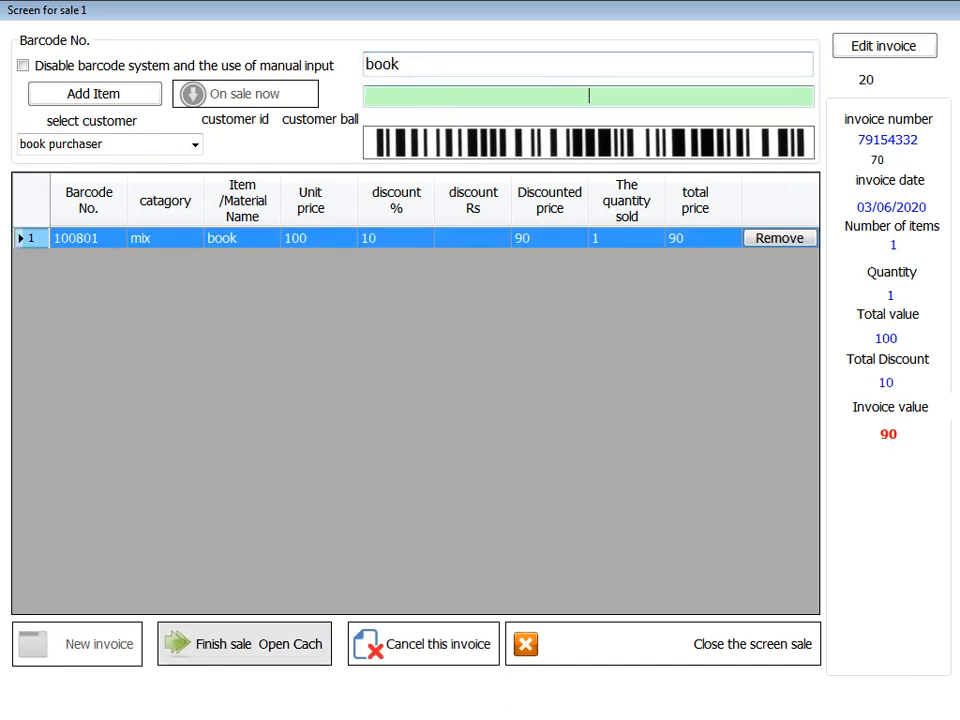
# - Finish the 90 sale, preview the printed invoice, and close the sale screen
pyautogui.click(244, 644)
pyautogui.click(640, 288)
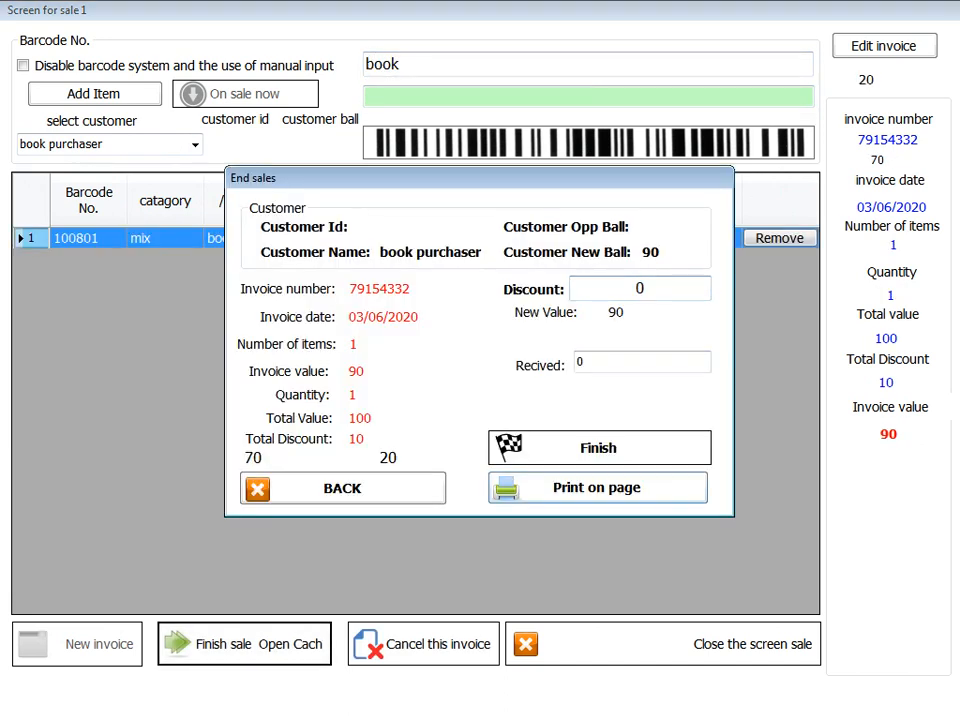
pyautogui.click(597, 487)
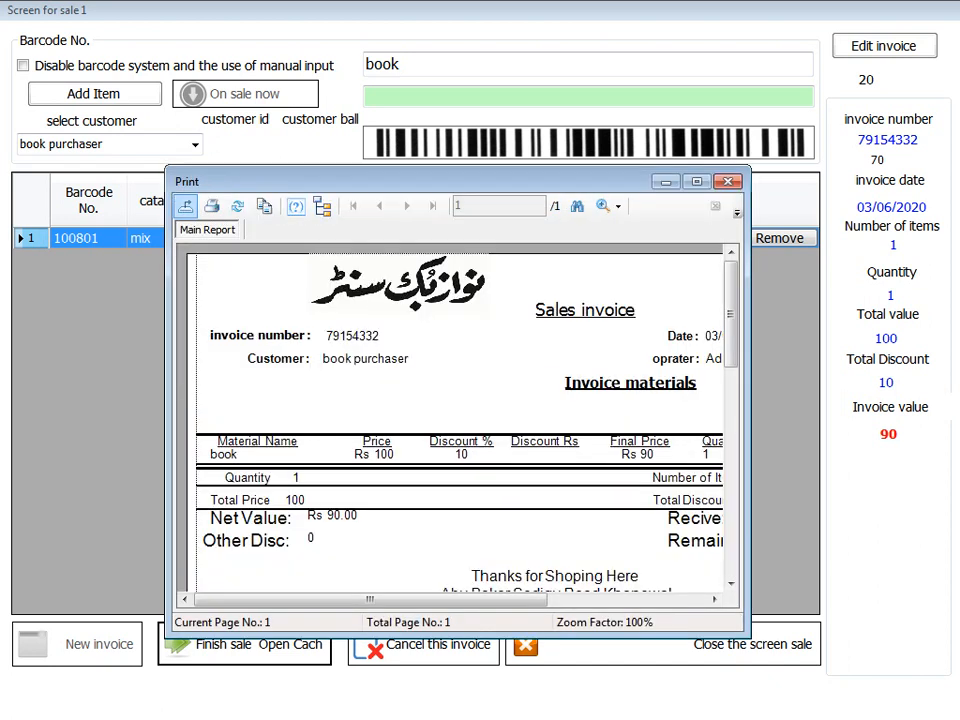
pyautogui.click(728, 181)
pyautogui.click(663, 644)
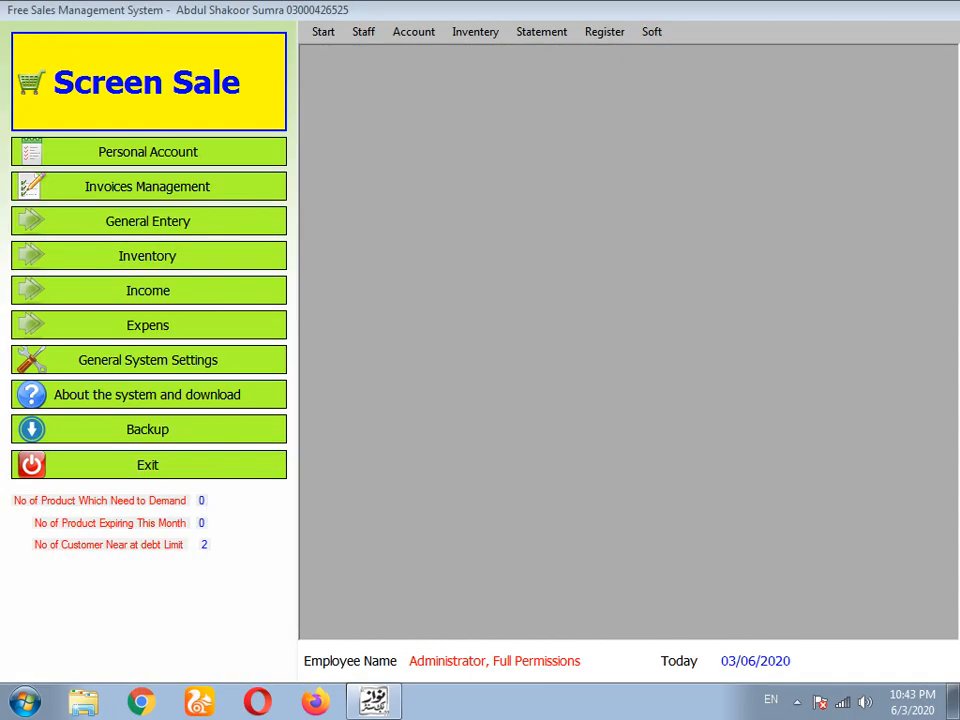
# - Check the Statement > Customer list, close it, and reopen the Statement menu
pyautogui.click(541, 31)
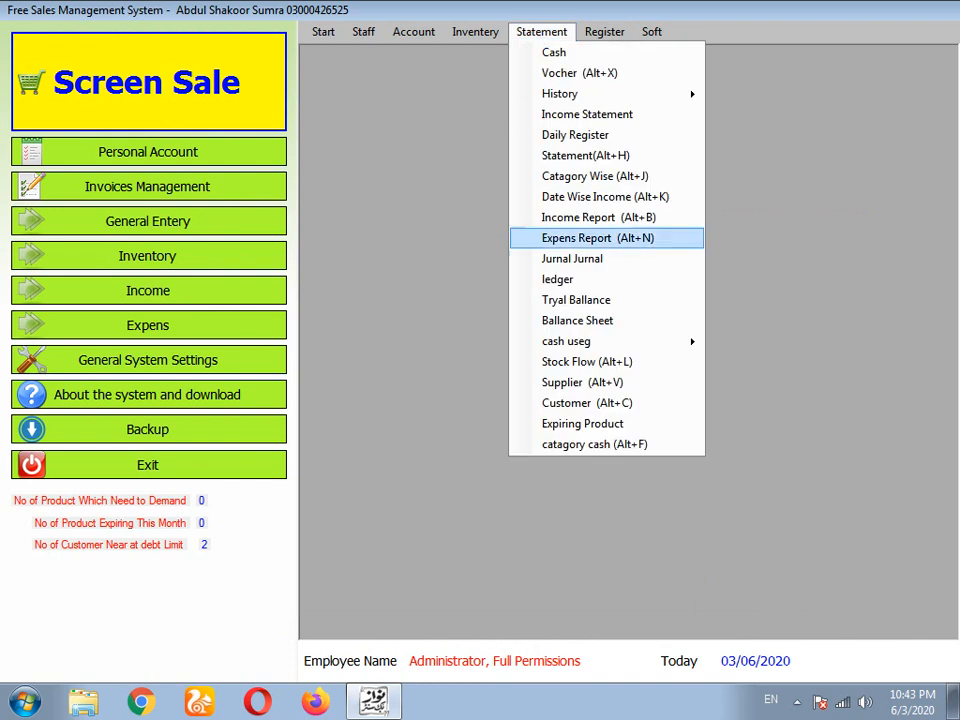
pyautogui.click(587, 403)
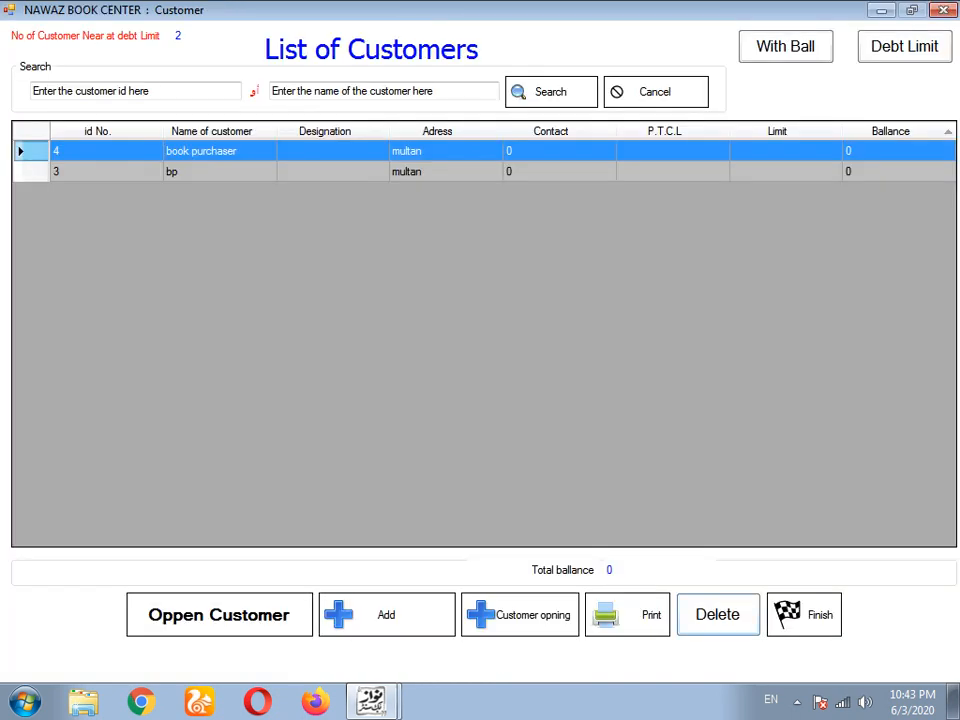
pyautogui.click(804, 615)
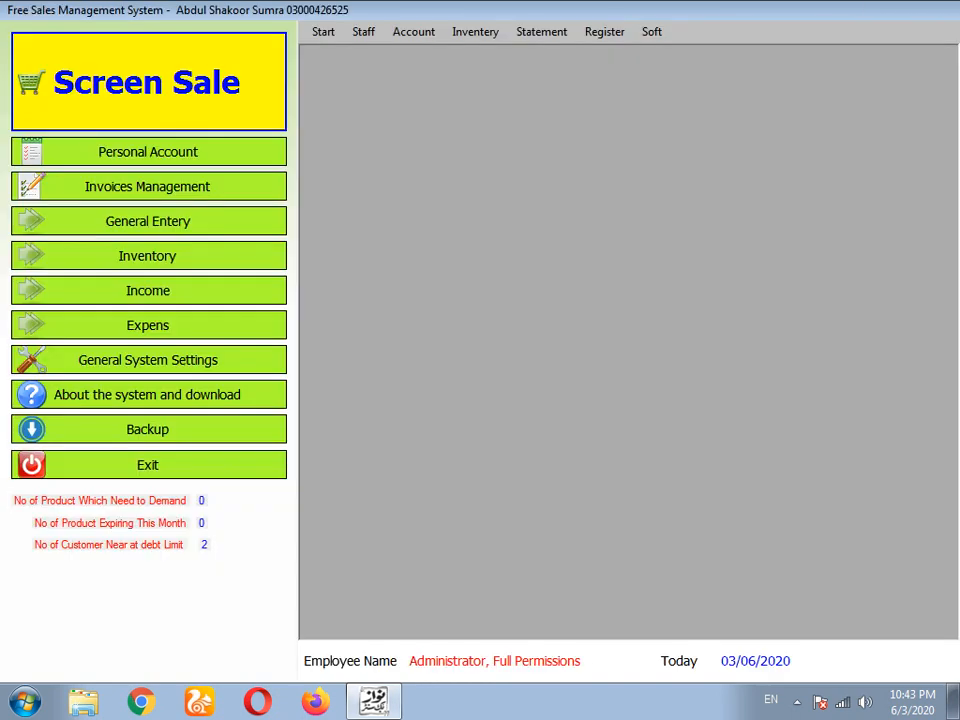
pyautogui.click(541, 31)
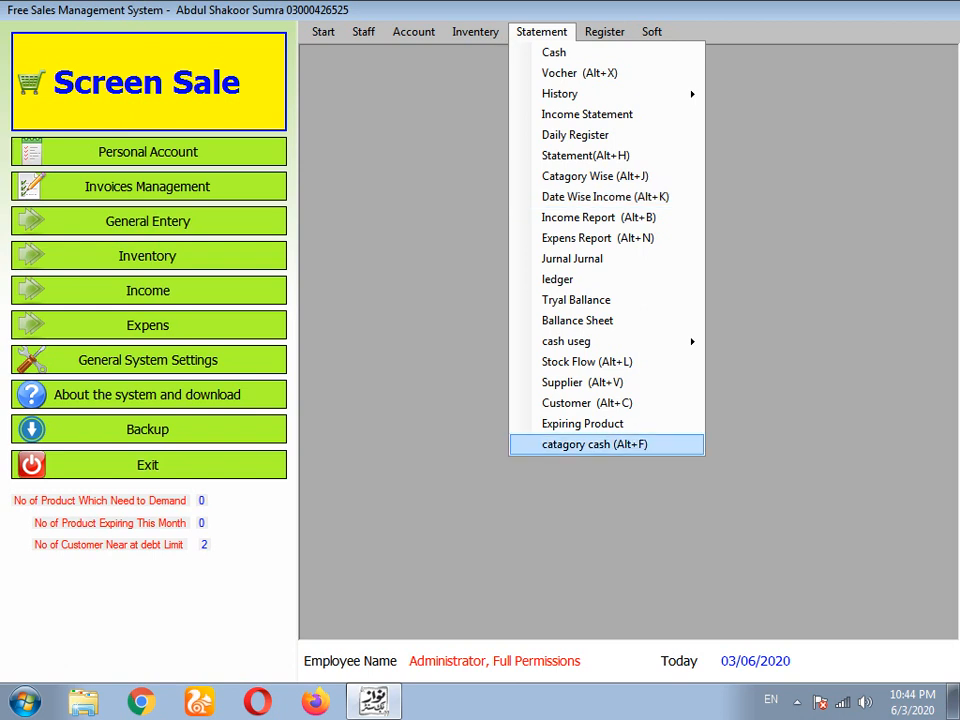
# - Open the category cash report and select the mix category
pyautogui.click(595, 444)
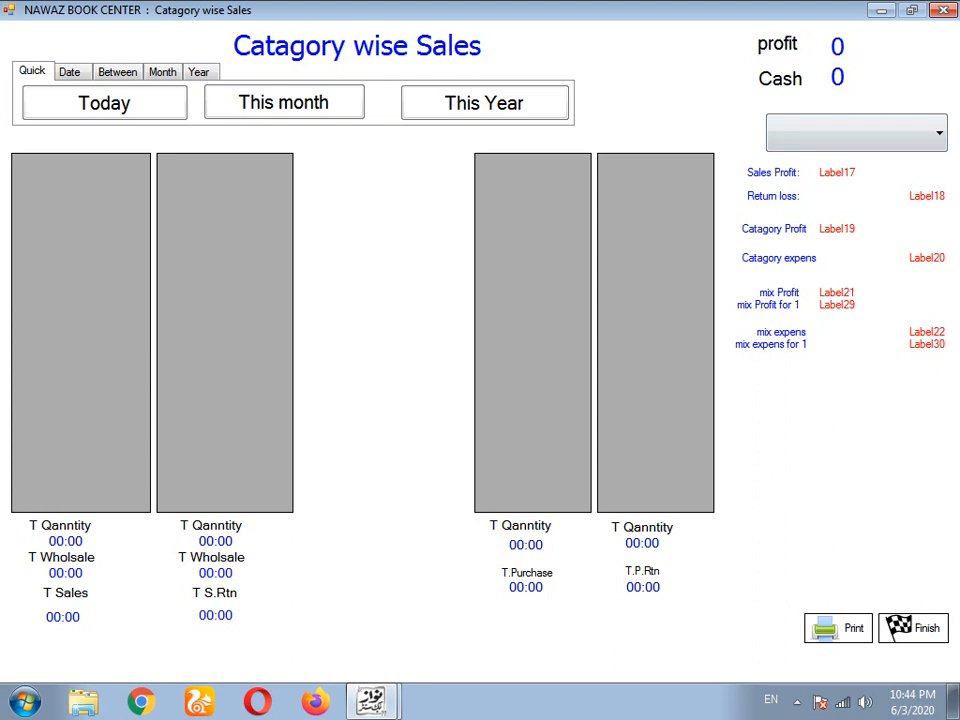
pyautogui.click(938, 133)
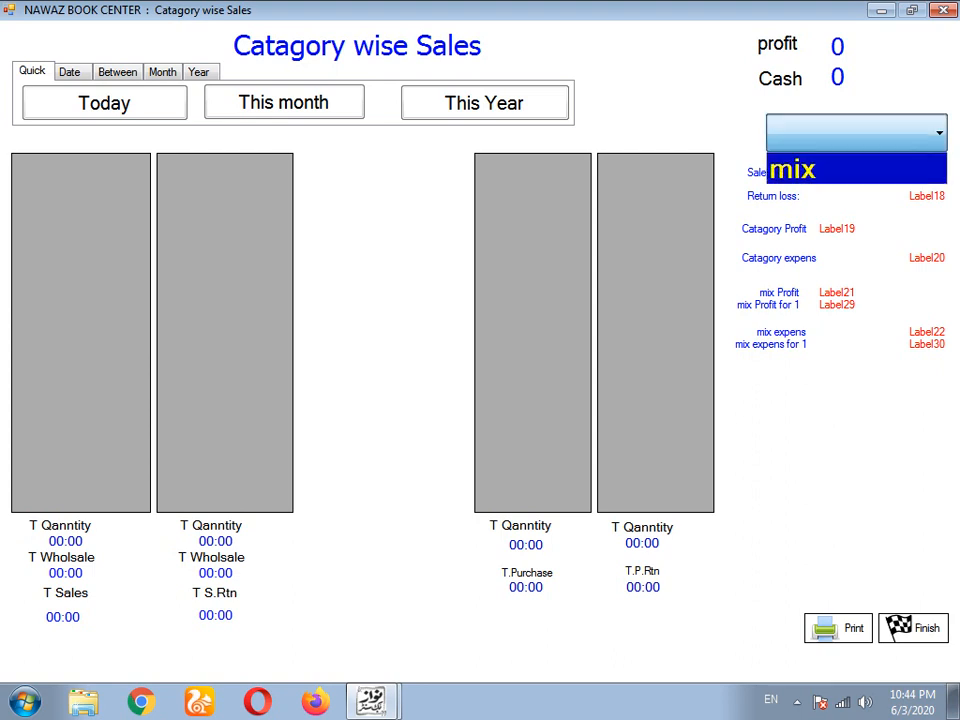
pyautogui.click(856, 168)
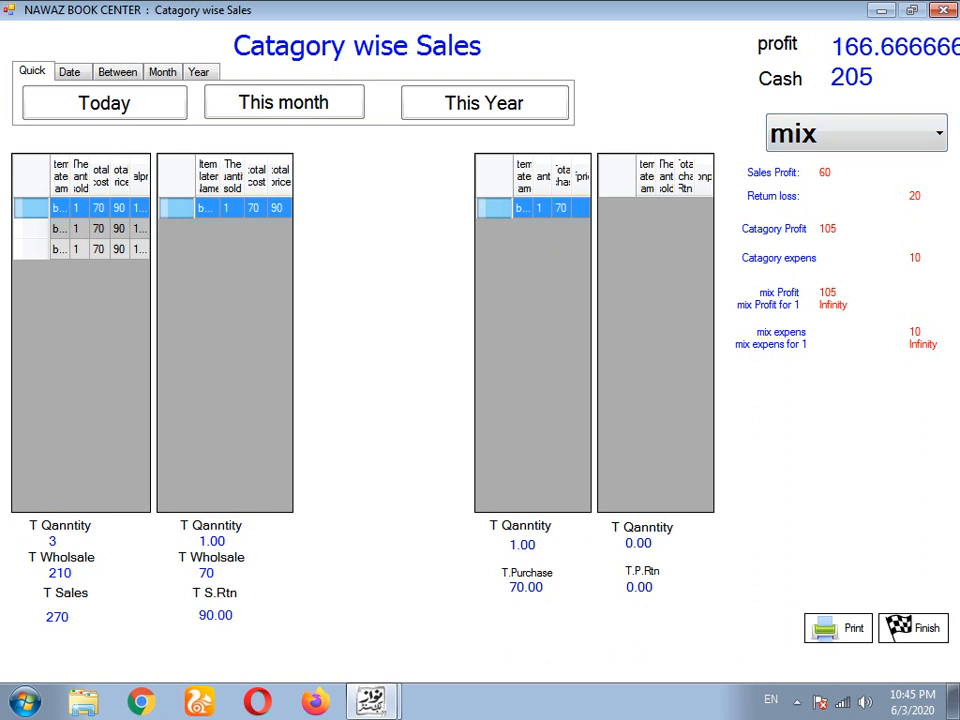
# - Keep mix as the chosen category and close the Catagory wise Sales report with Finish
pyautogui.click(938, 133)
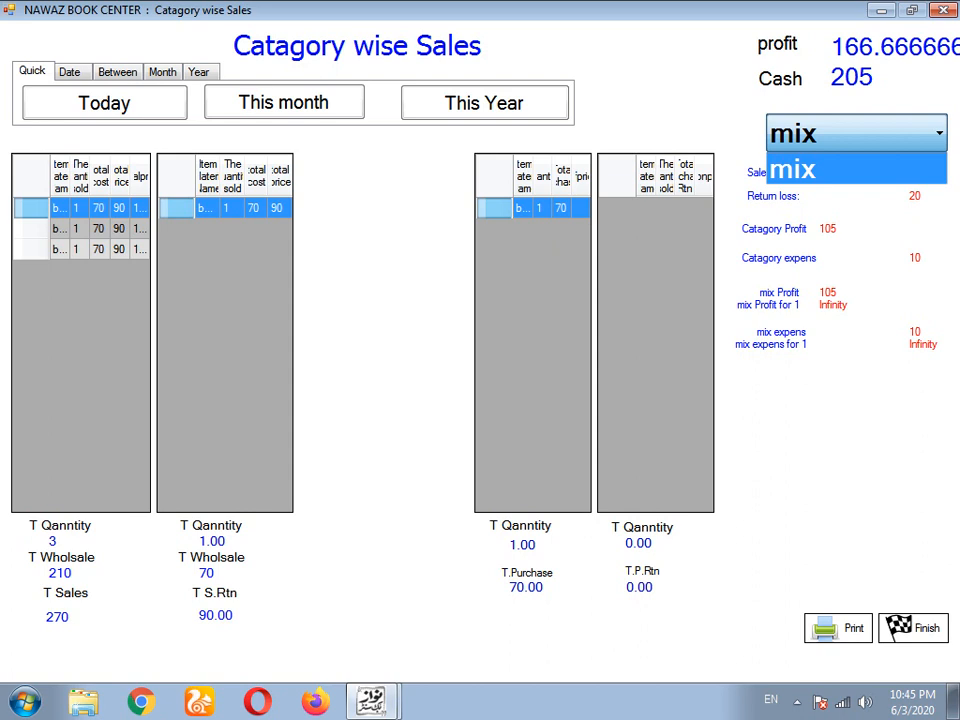
pyautogui.click(856, 169)
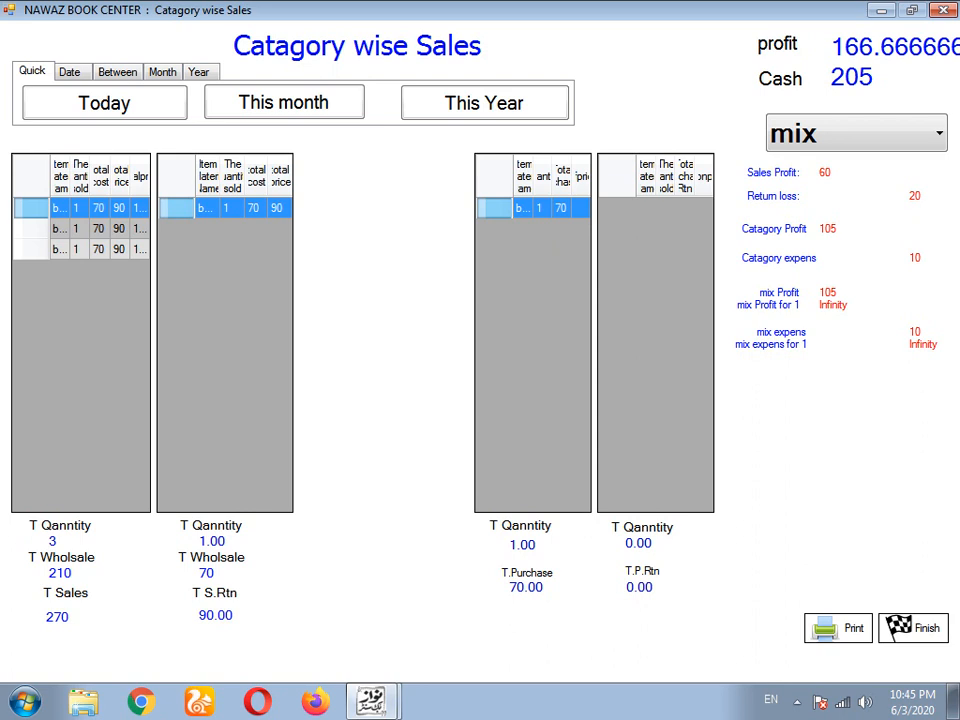
pyautogui.click(913, 628)
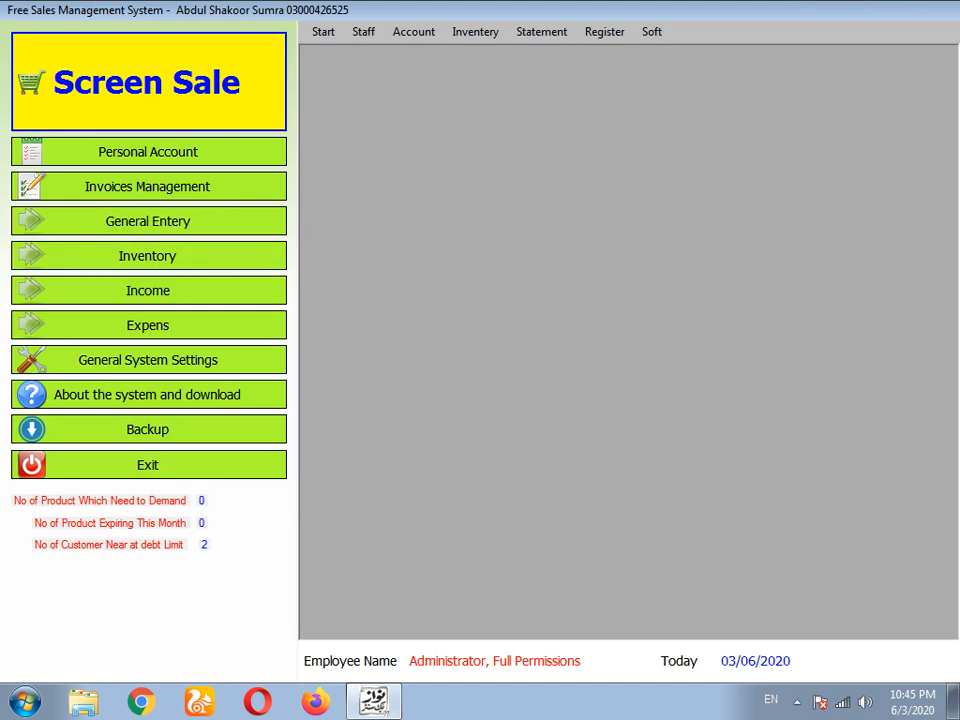
# - Check the empty Expiring Product list for 06/2020, close it, and reopen the Statement menu
pyautogui.click(542, 32)
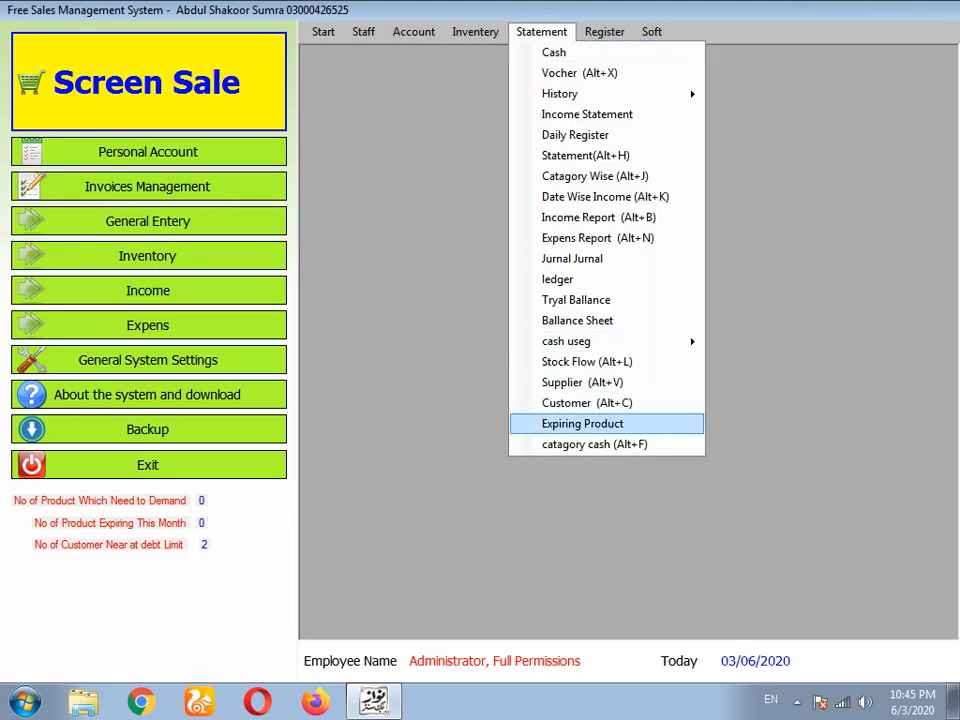
pyautogui.click(583, 424)
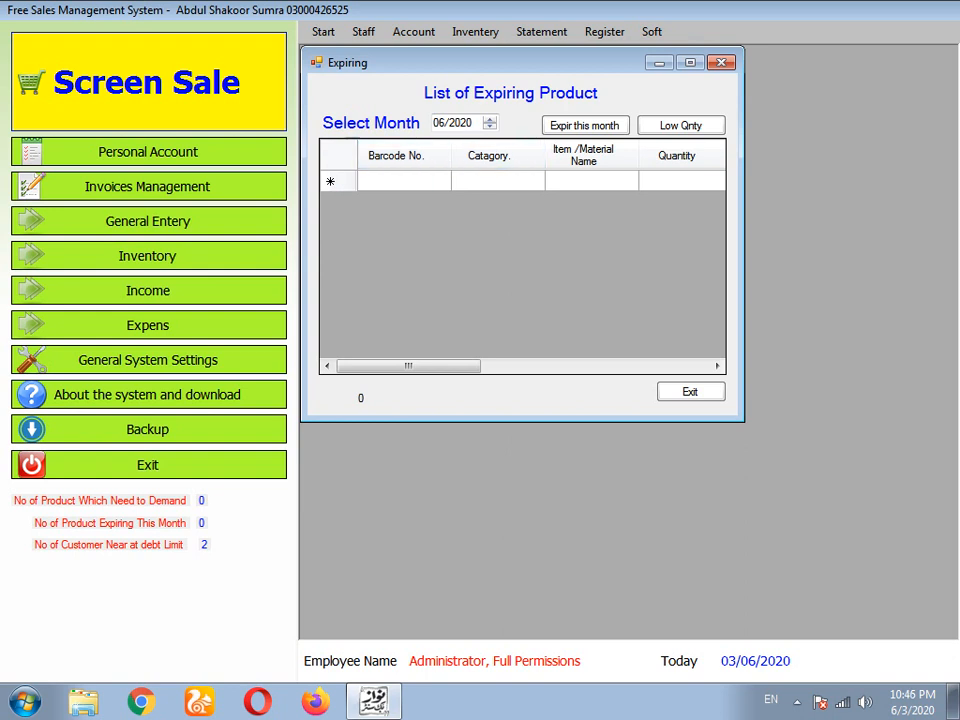
pyautogui.click(691, 392)
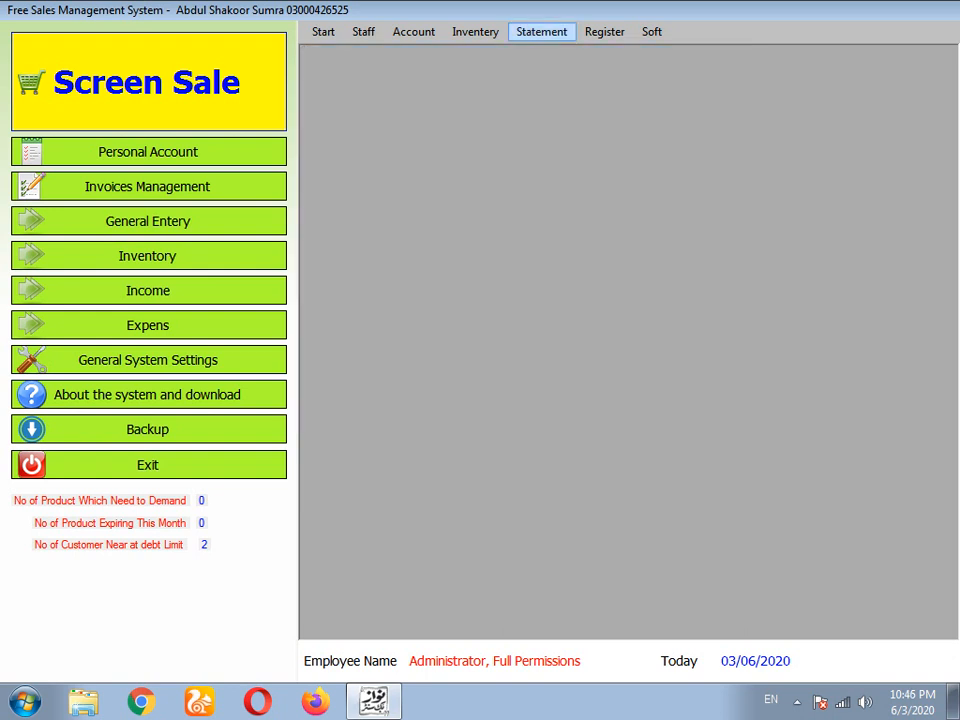
pyautogui.click(541, 32)
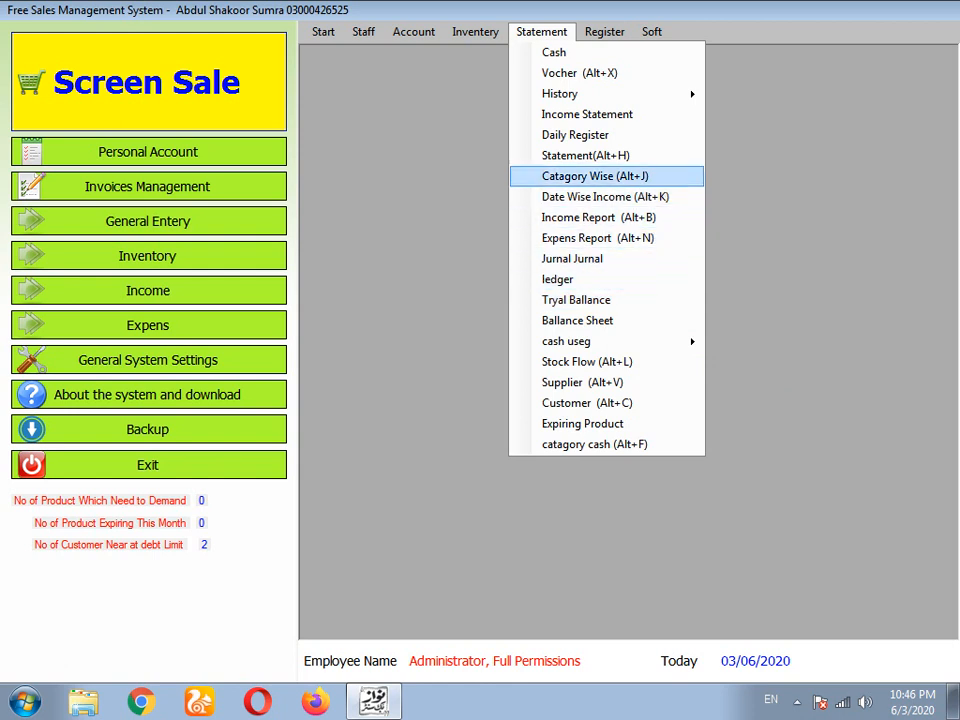
# - Review the Date Wise Income report's Sales&Return and Income&Expens tabs, then close it
pyautogui.click(604, 197)
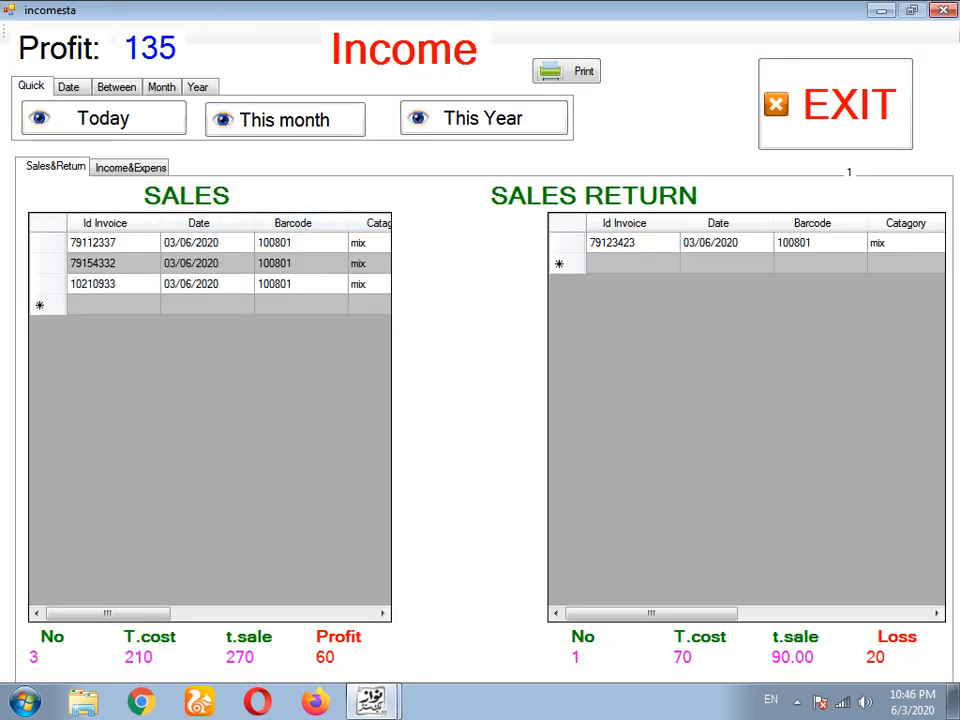
pyautogui.click(131, 168)
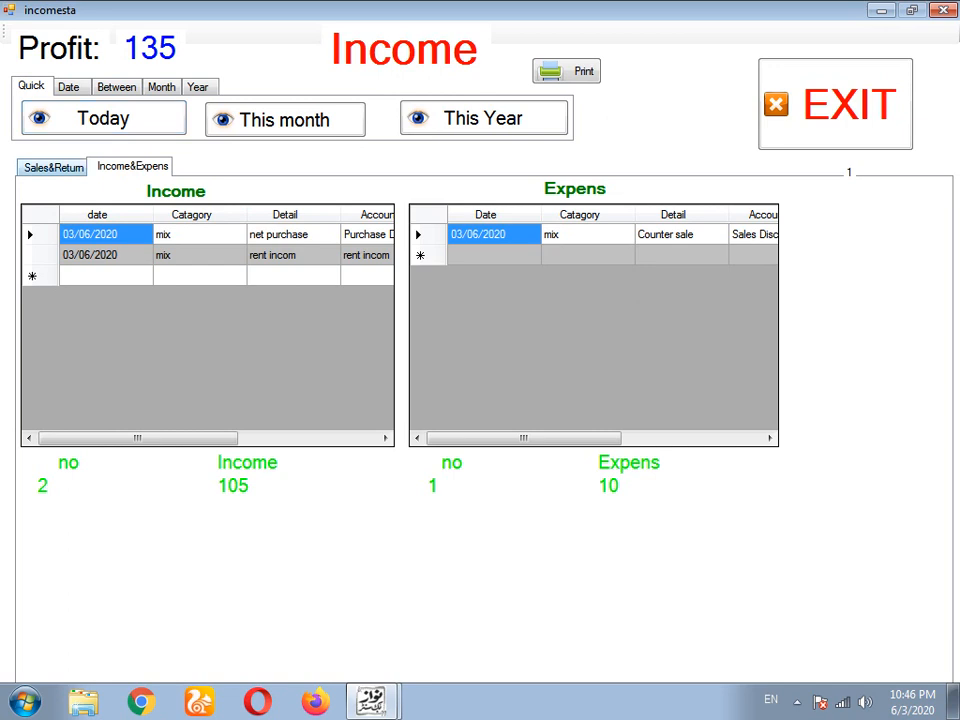
pyautogui.click(54, 168)
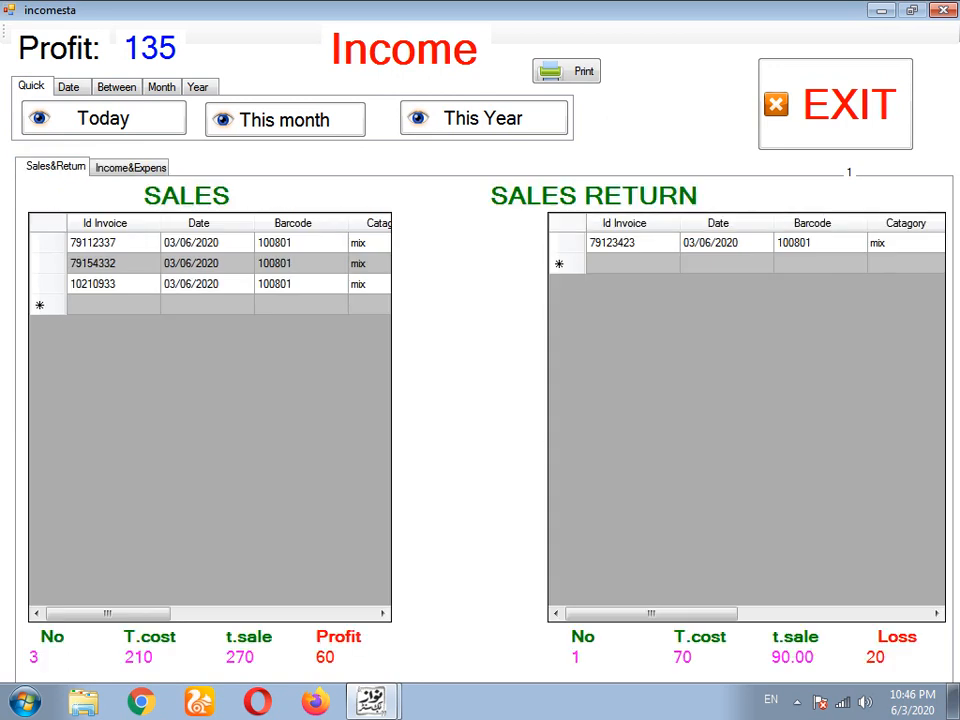
pyautogui.click(131, 168)
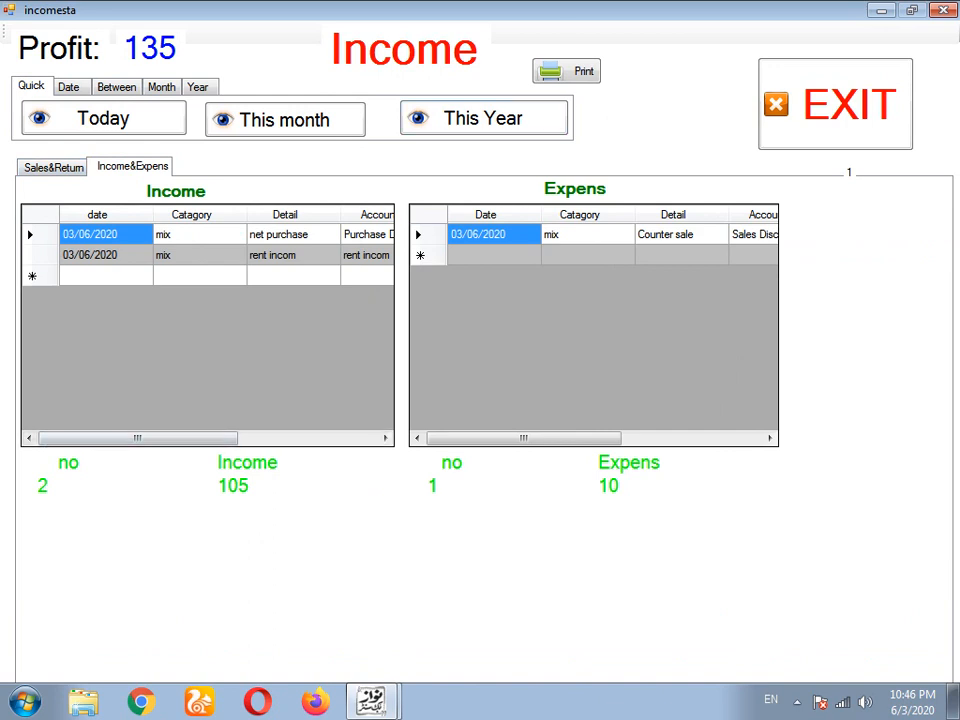
pyautogui.click(912, 10)
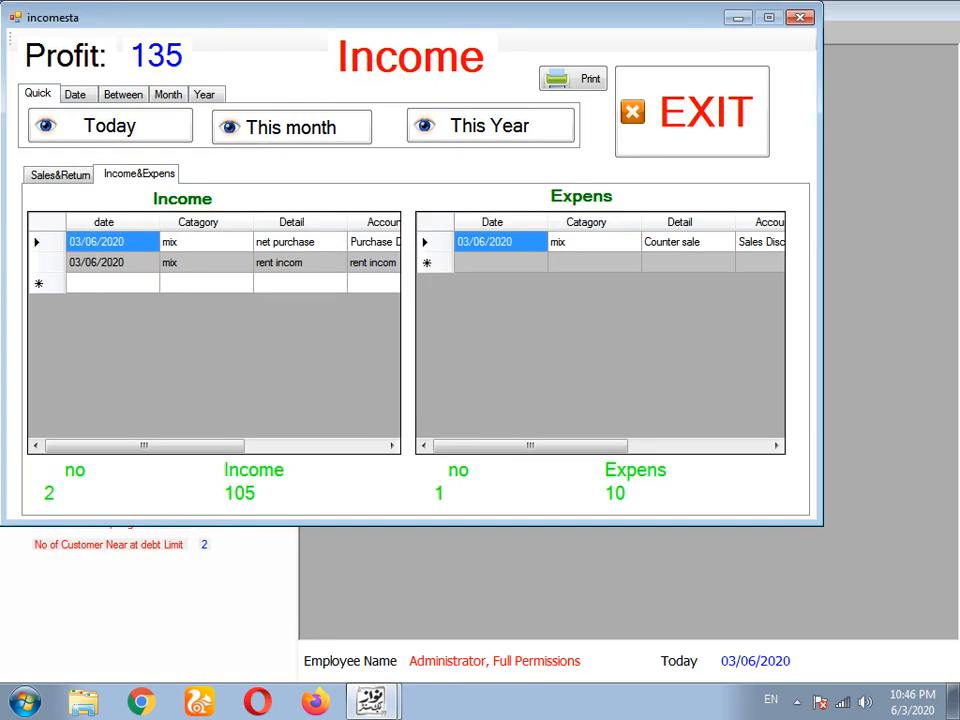
pyautogui.click(692, 112)
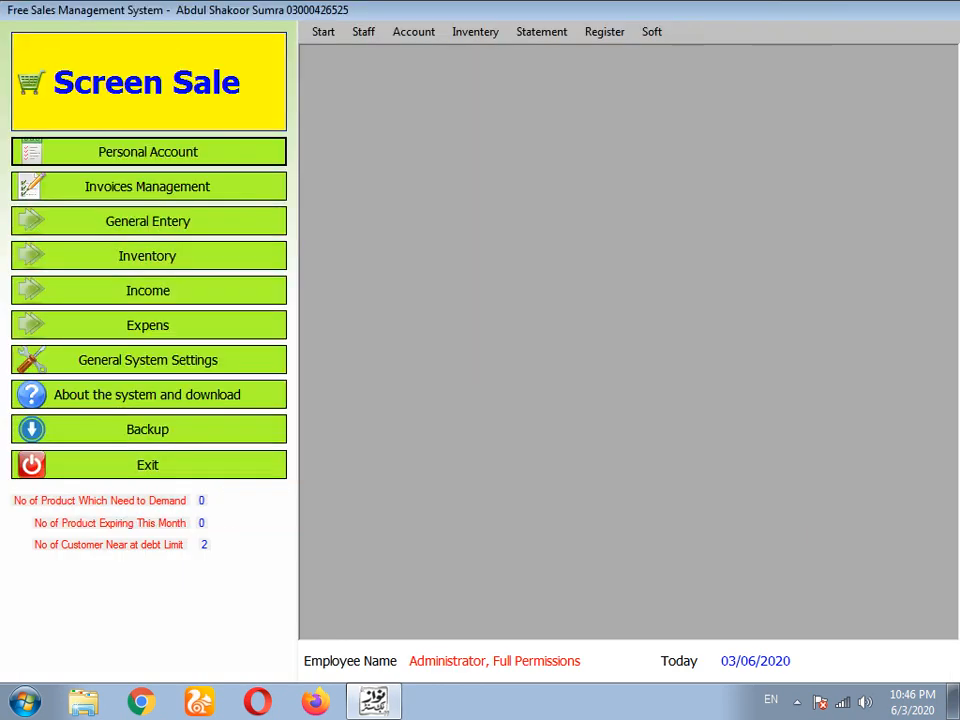
pyautogui.click(541, 32)
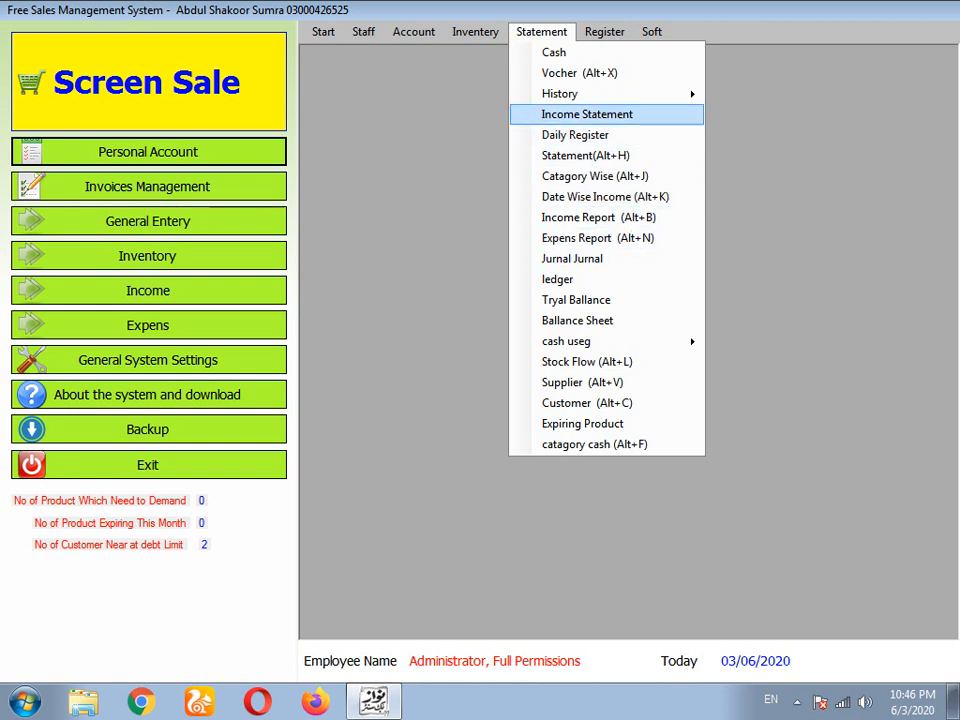
pyautogui.click(587, 114)
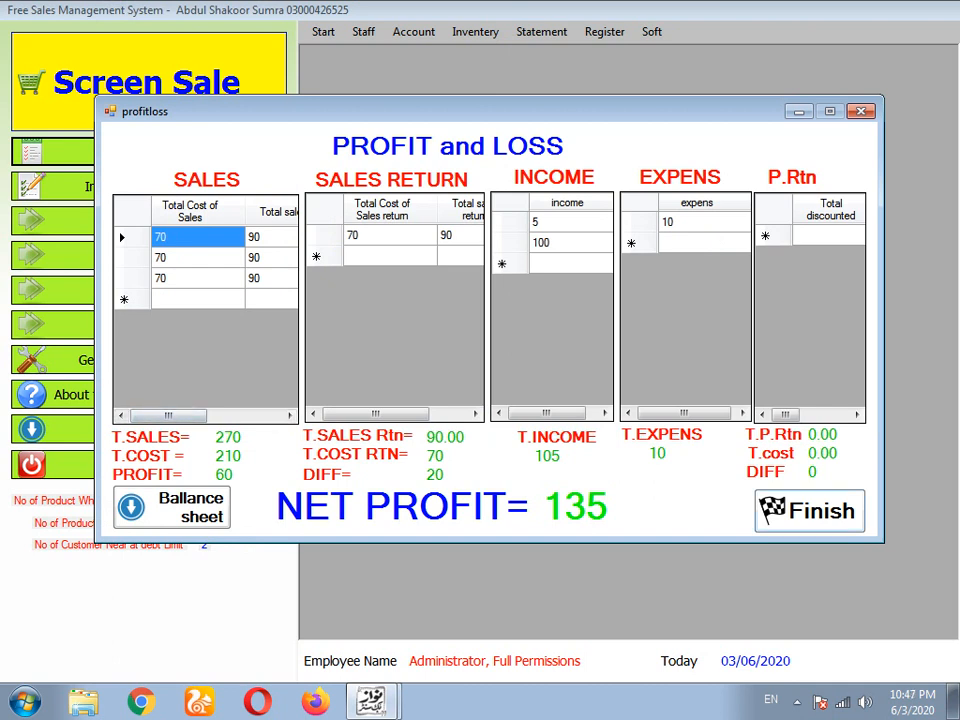
pyautogui.click(861, 111)
pyautogui.click(541, 32)
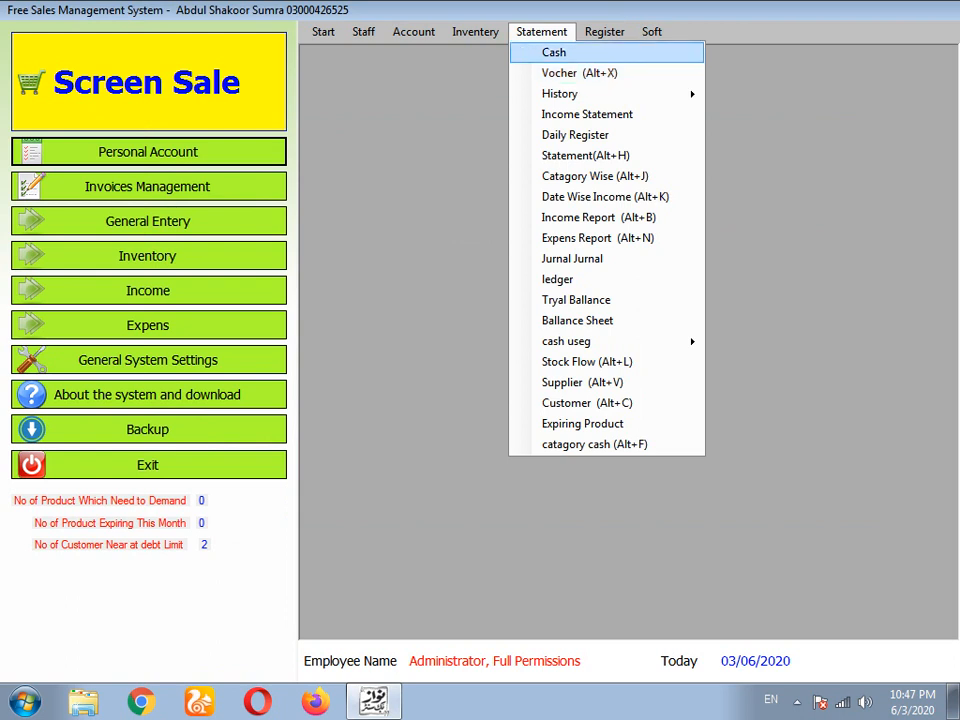
pyautogui.moveTo(560, 93)
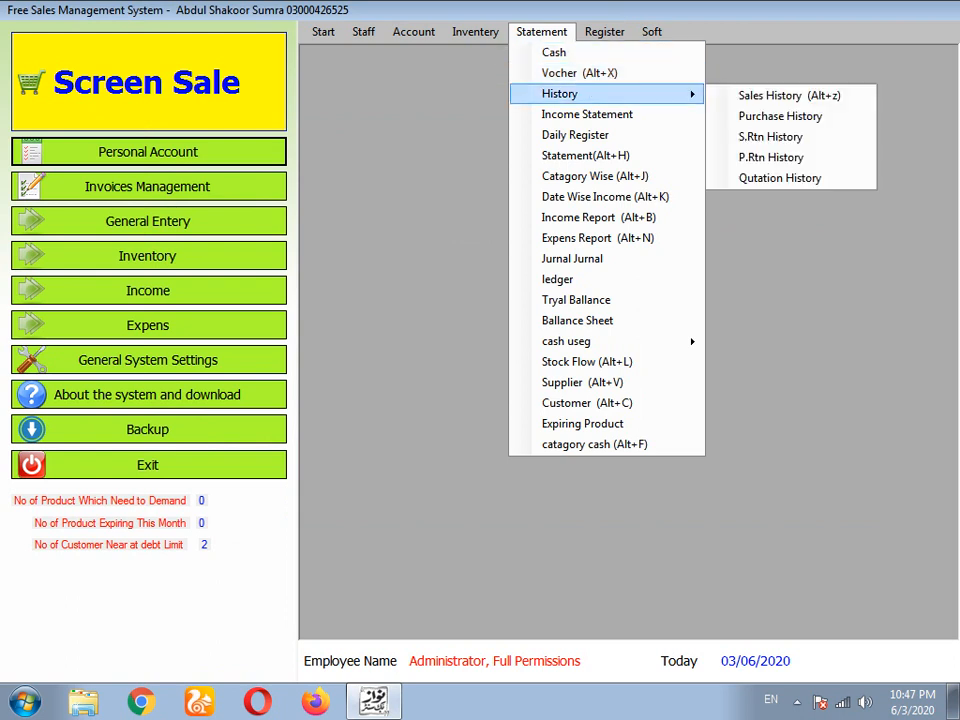
pyautogui.click(323, 32)
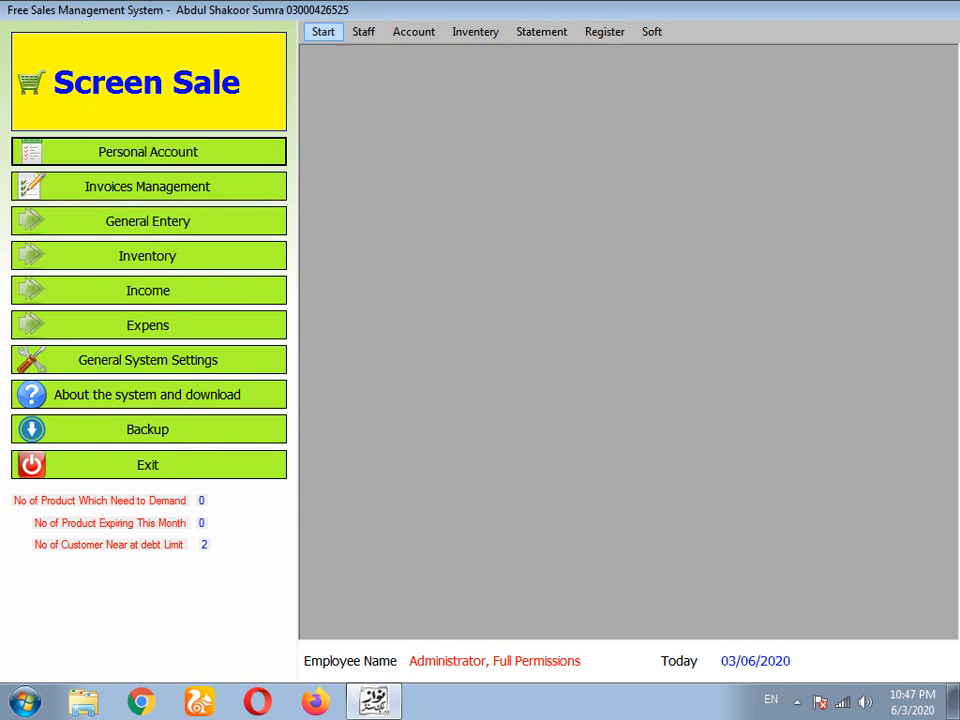
# - Create a Staff Attendence account under the employee's name and close the form
pyautogui.click(323, 32)
pyautogui.moveTo(364, 32)
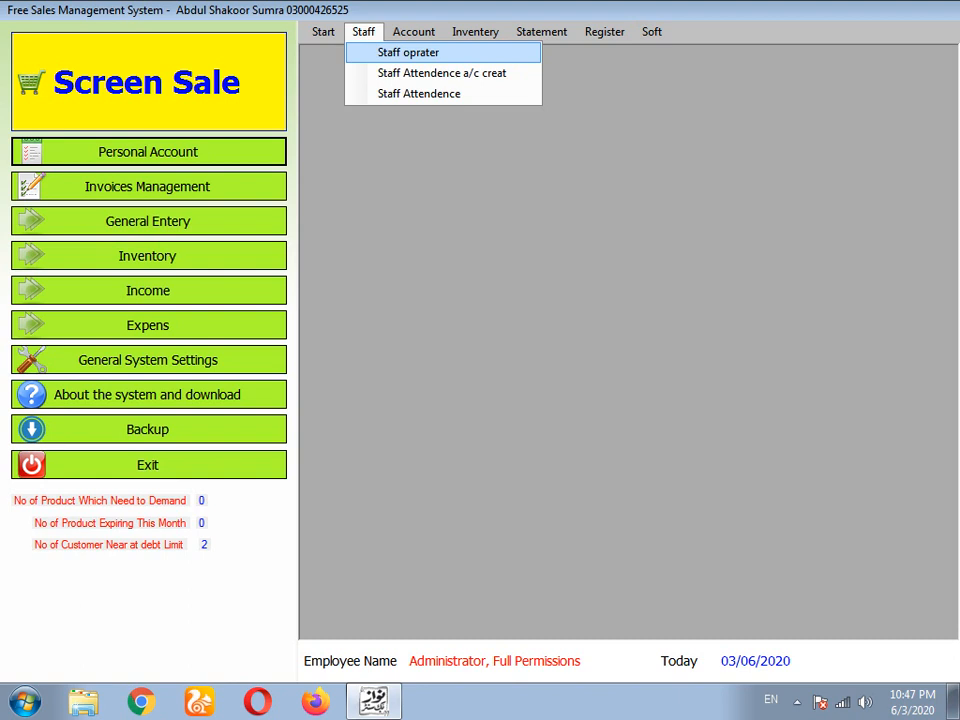
pyautogui.click(442, 73)
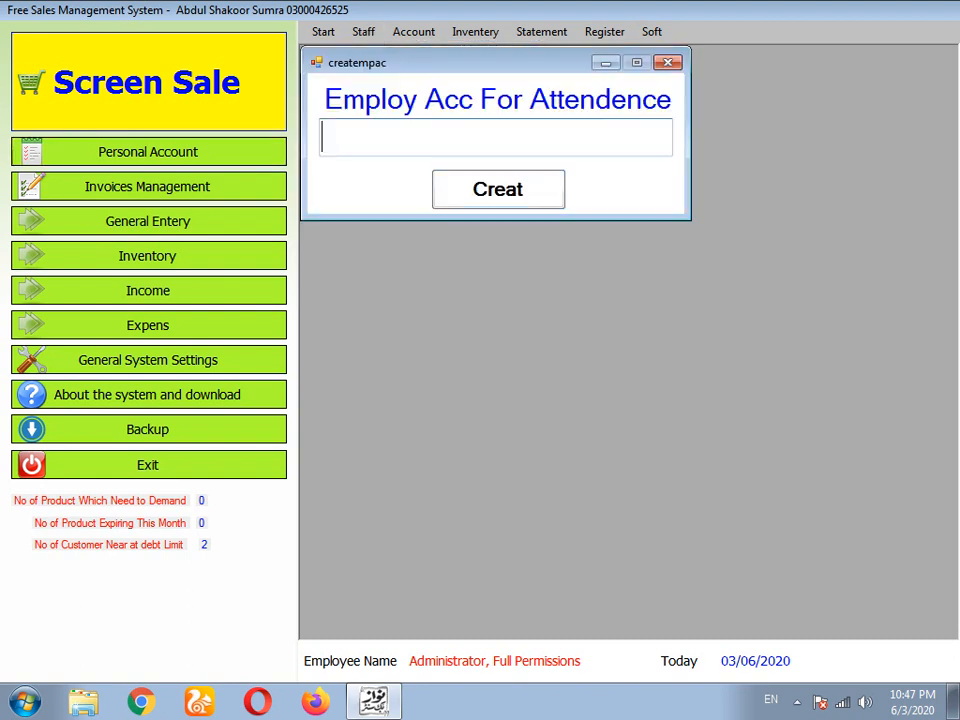
pyautogui.write('ahmad')
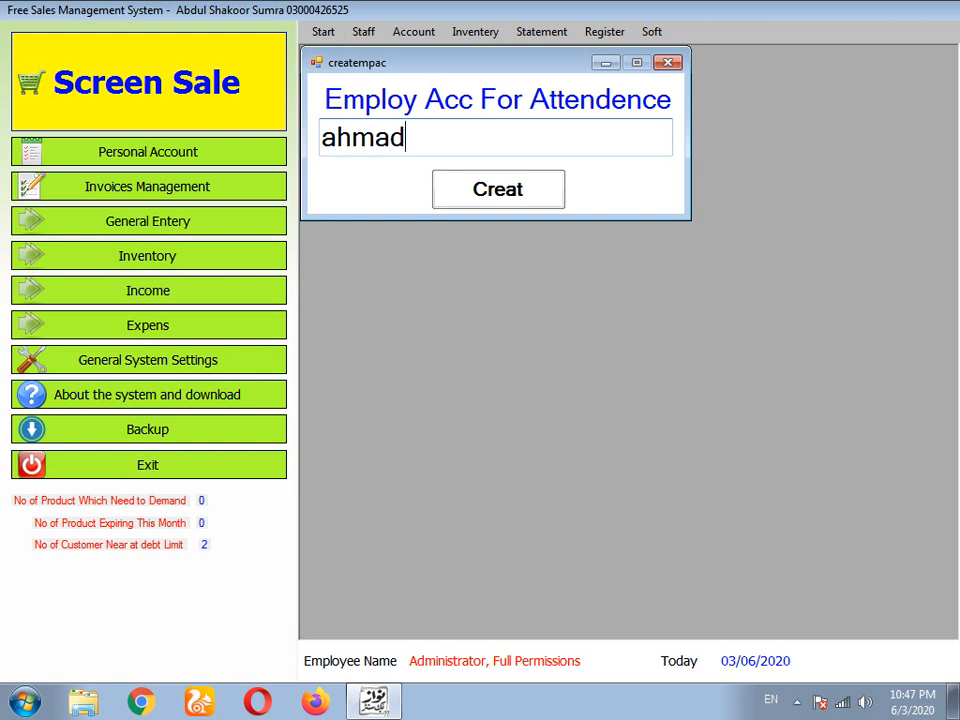
pyautogui.press('Tab')
pyautogui.press('Return')
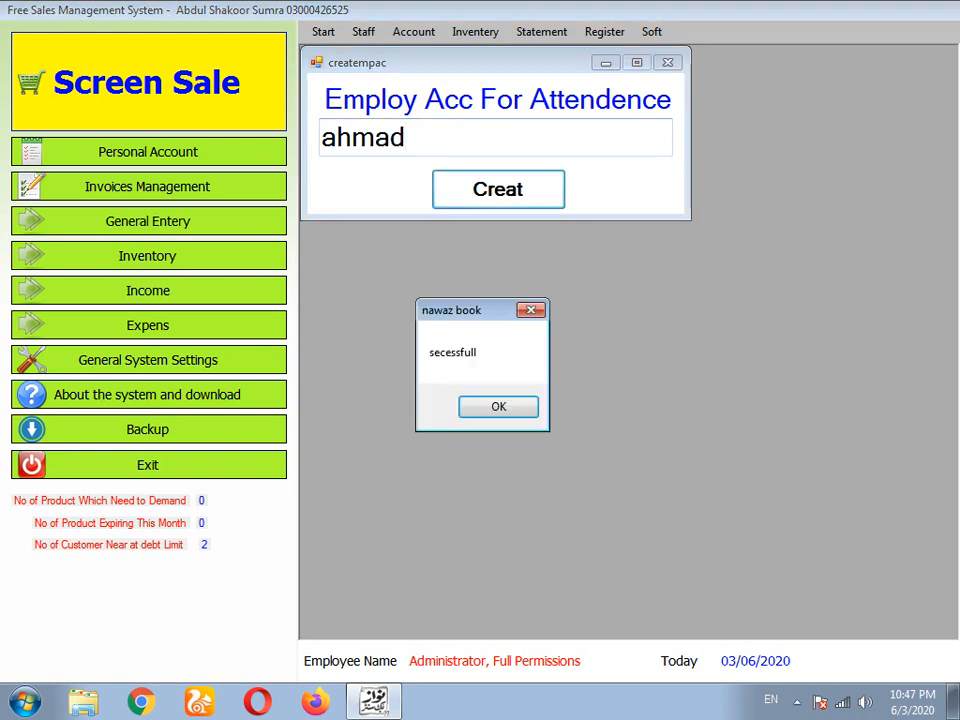
pyautogui.press('Return')
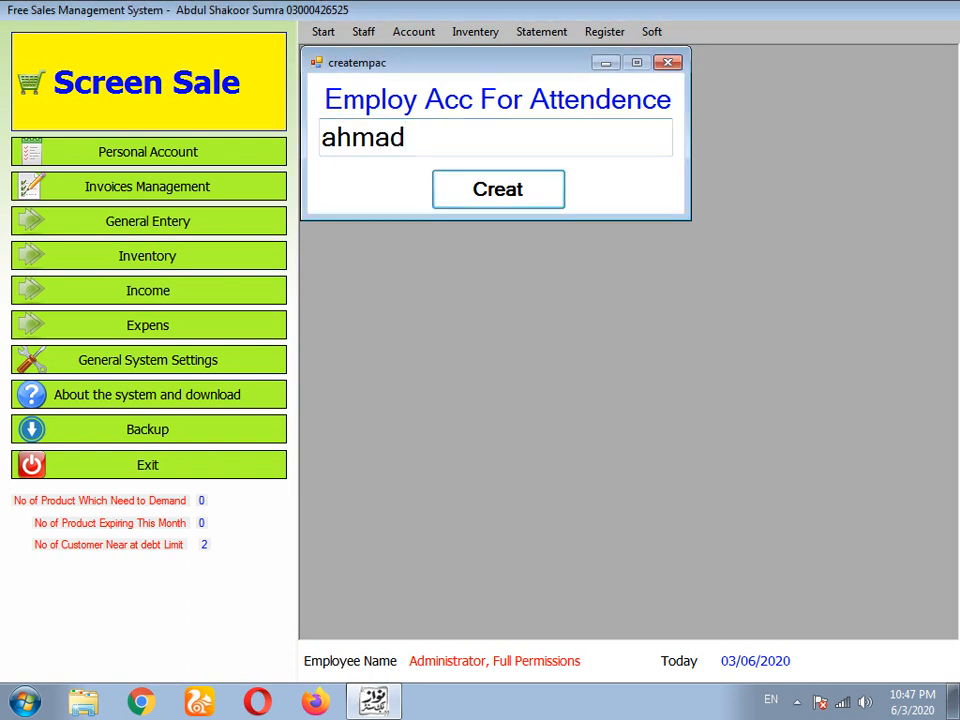
pyautogui.click(668, 62)
# - Open the staff attendance register from the menu
pyautogui.click(413, 31)
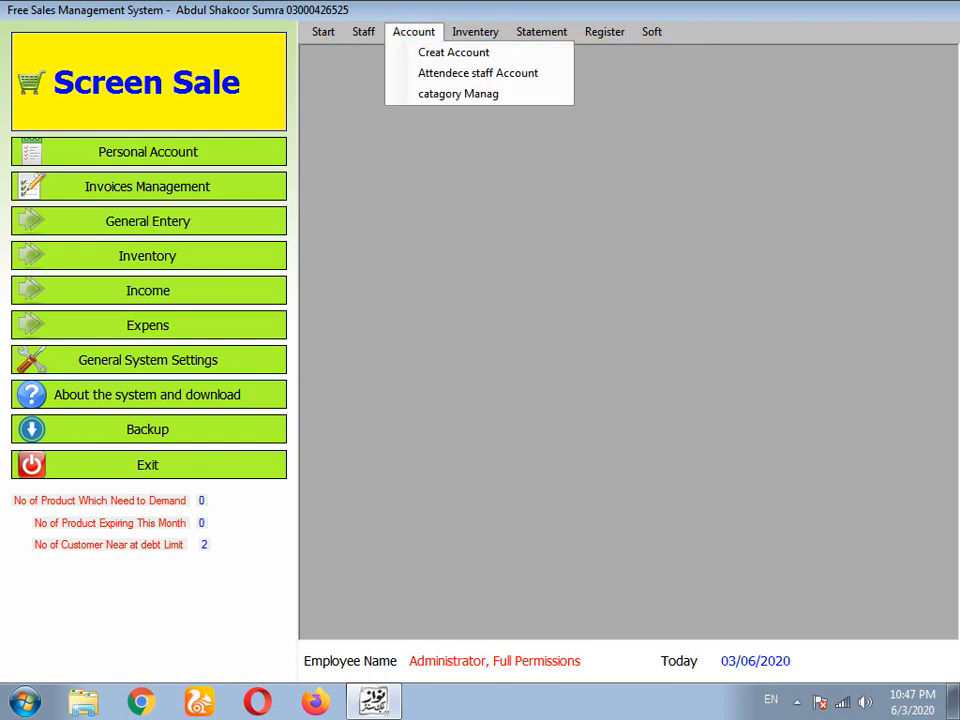
pyautogui.moveTo(323, 32)
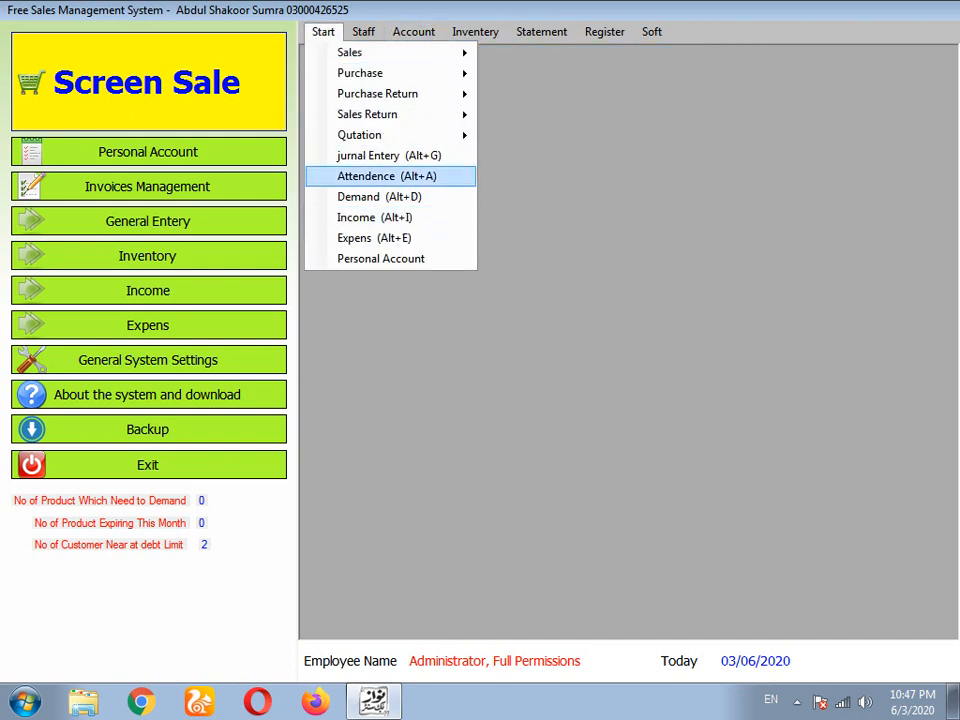
pyautogui.click(380, 176)
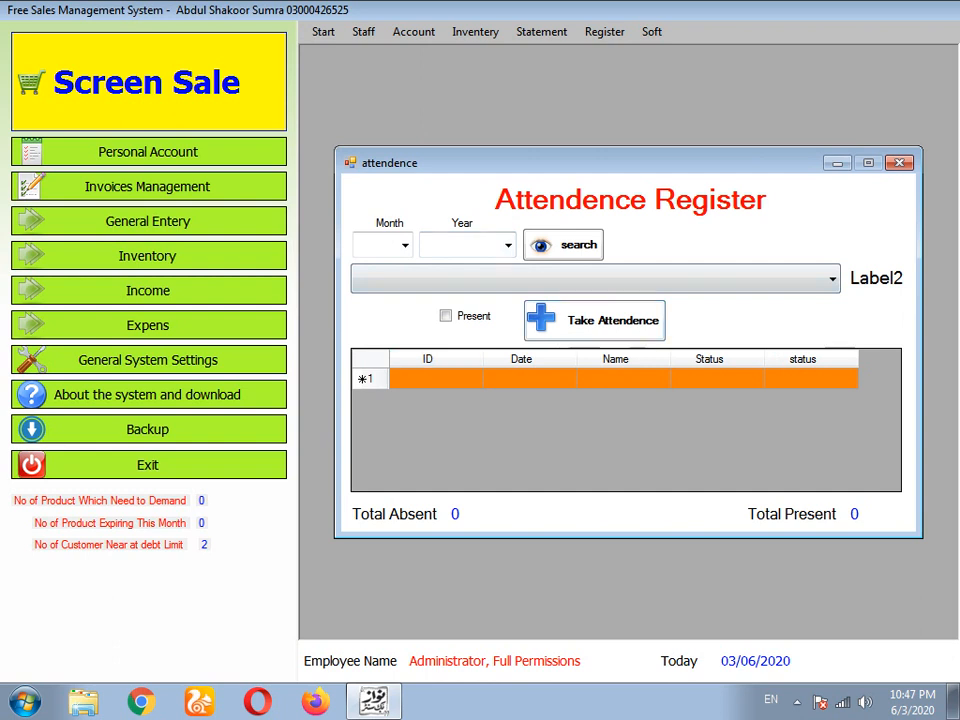
# - Mark the newly created employee present for 03/06/2020, giving Total Present 1
pyautogui.click(832, 279)
pyautogui.click(595, 328)
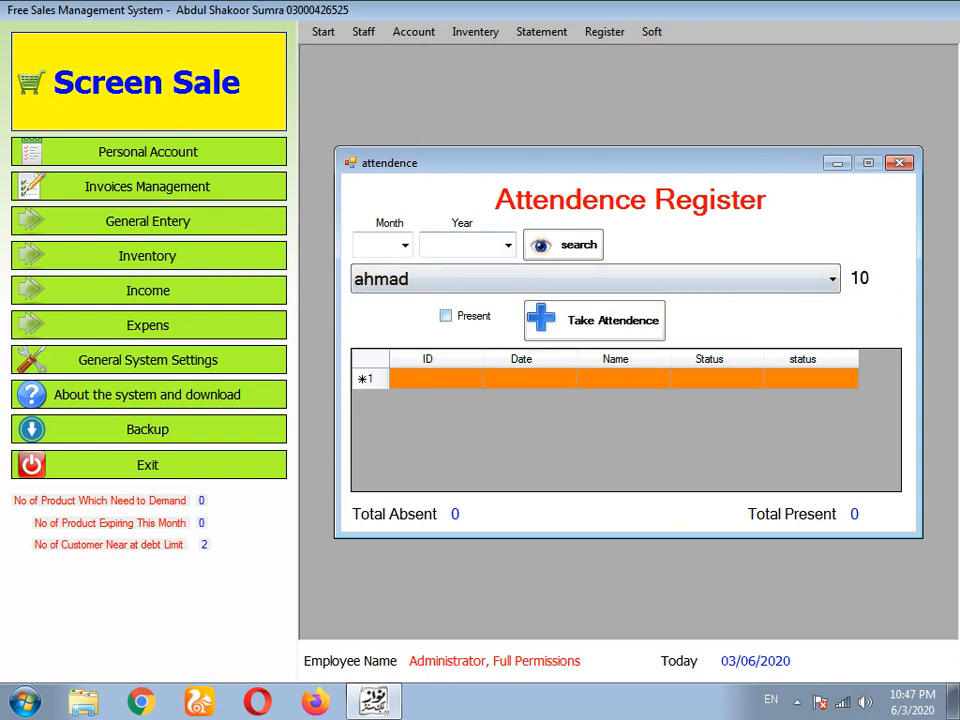
pyautogui.click(446, 316)
pyautogui.click(595, 321)
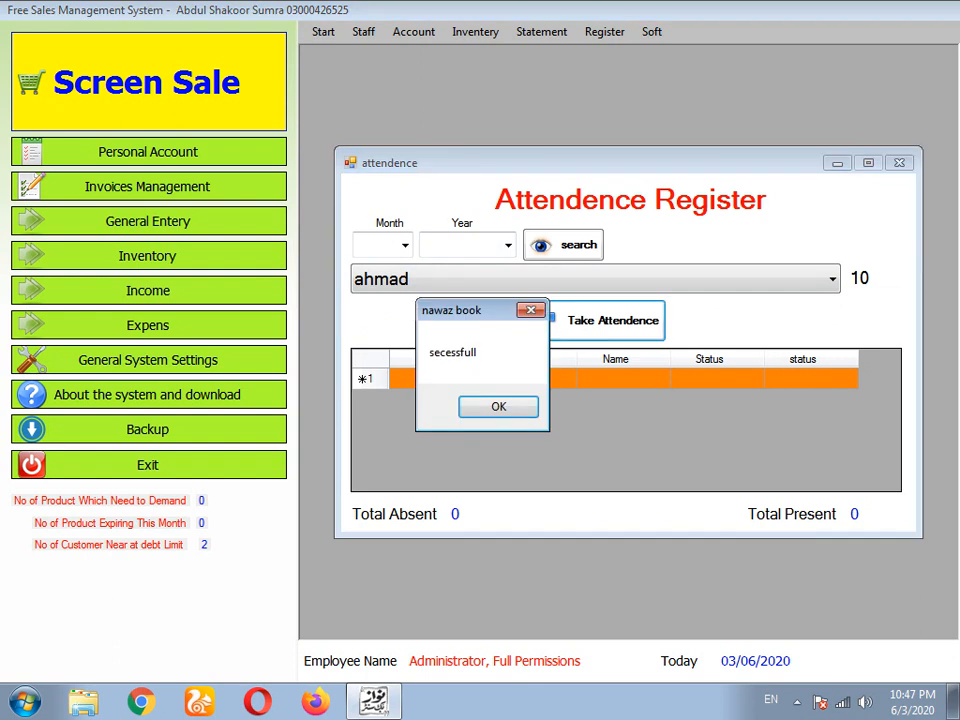
pyautogui.press('Return')
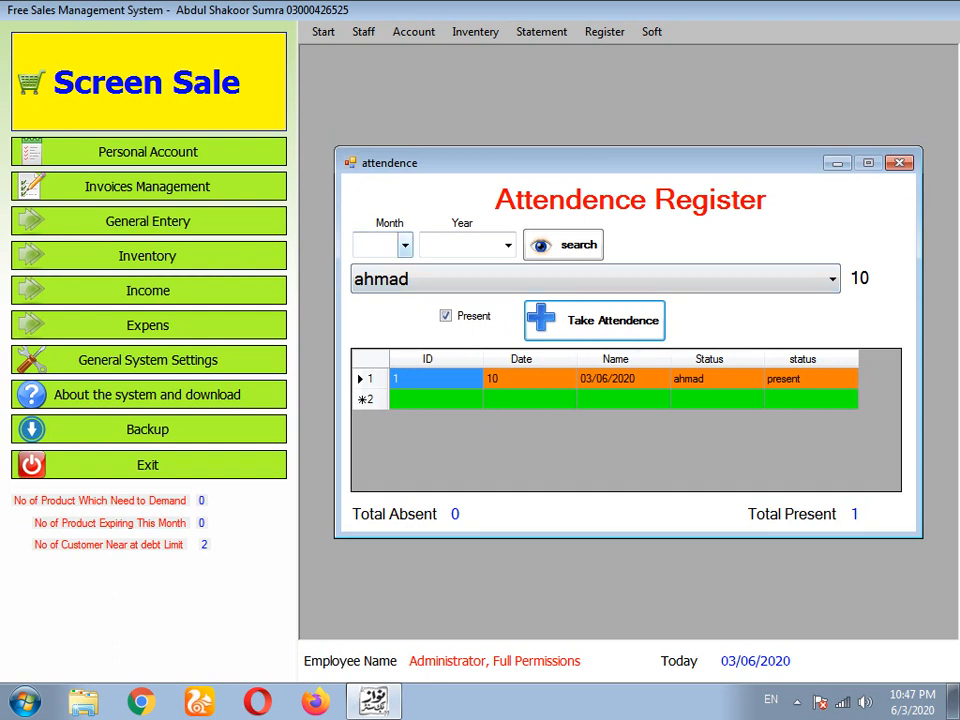
# - Check the Month filter list, then close the attendance register
pyautogui.click(404, 245)
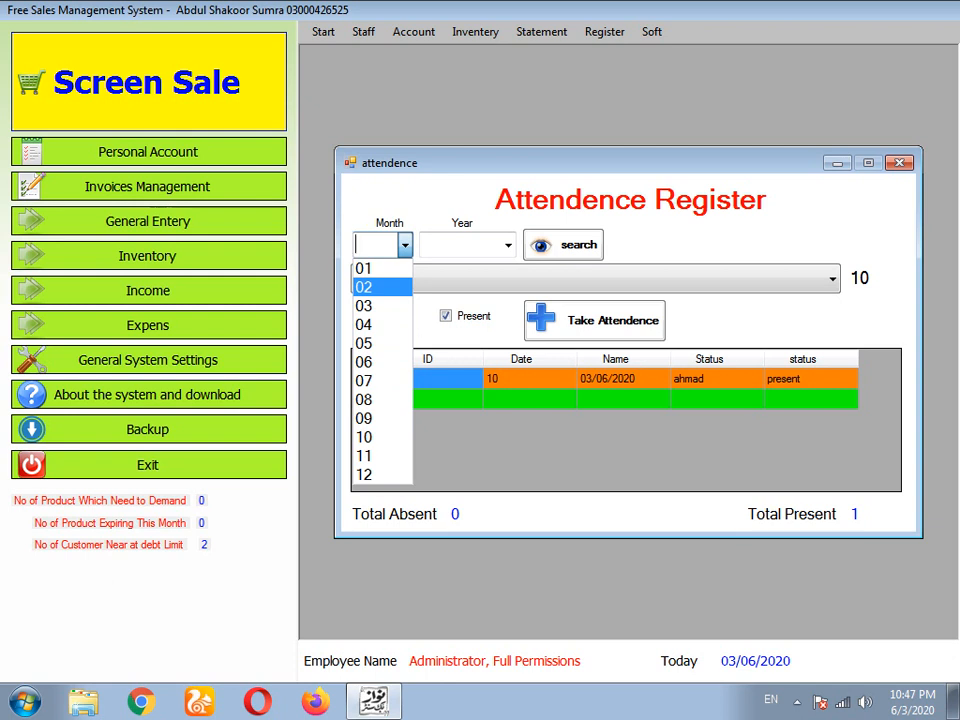
pyautogui.click(405, 245)
pyautogui.click(899, 163)
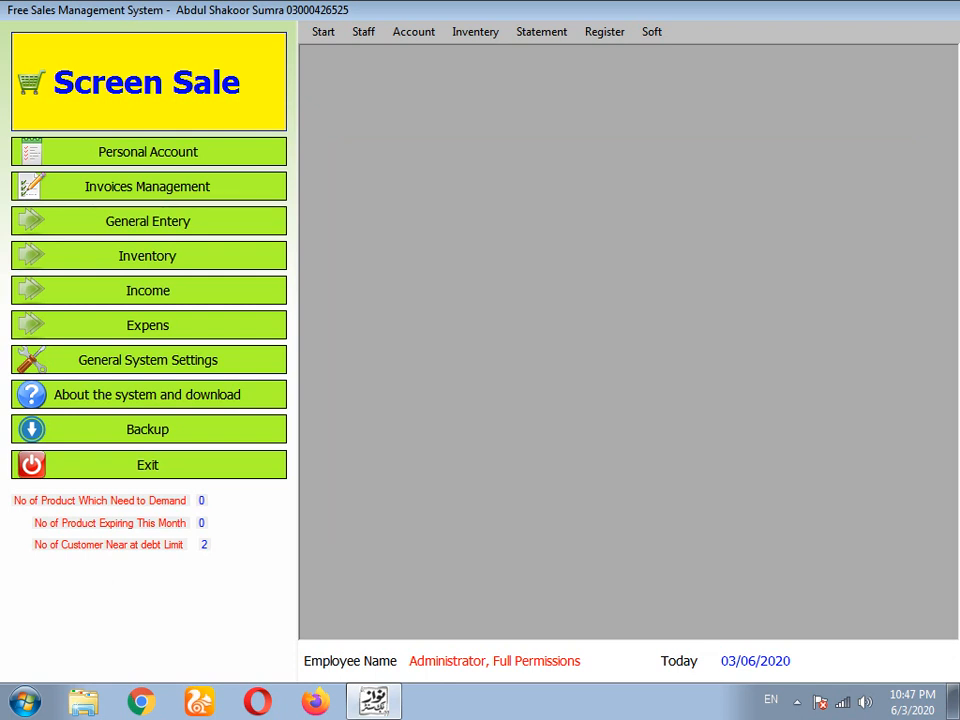
pyautogui.click(323, 31)
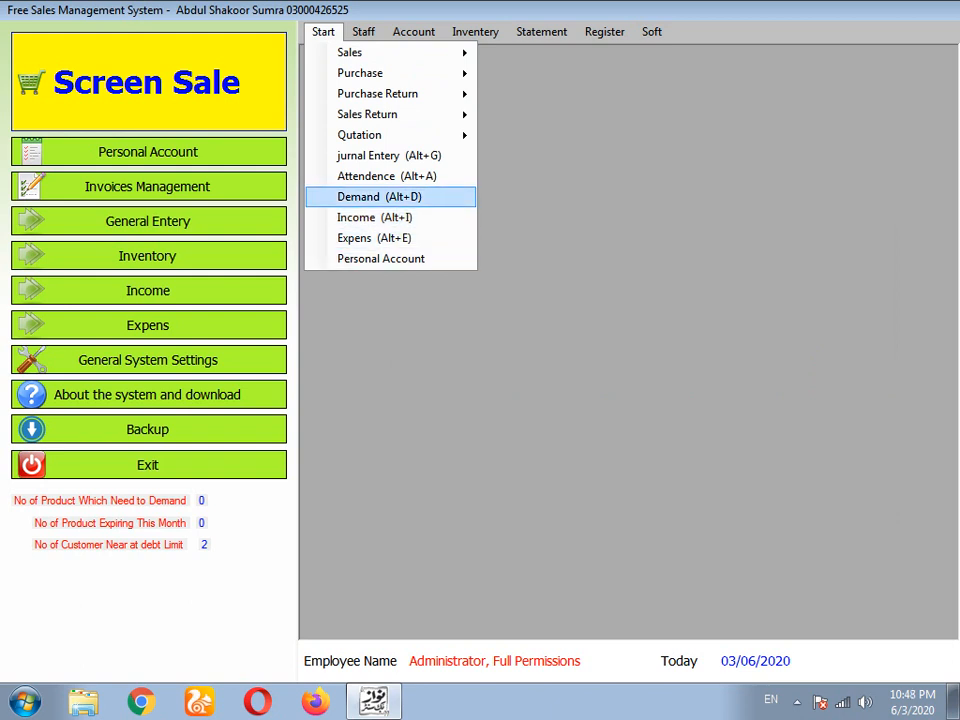
pyautogui.click(380, 197)
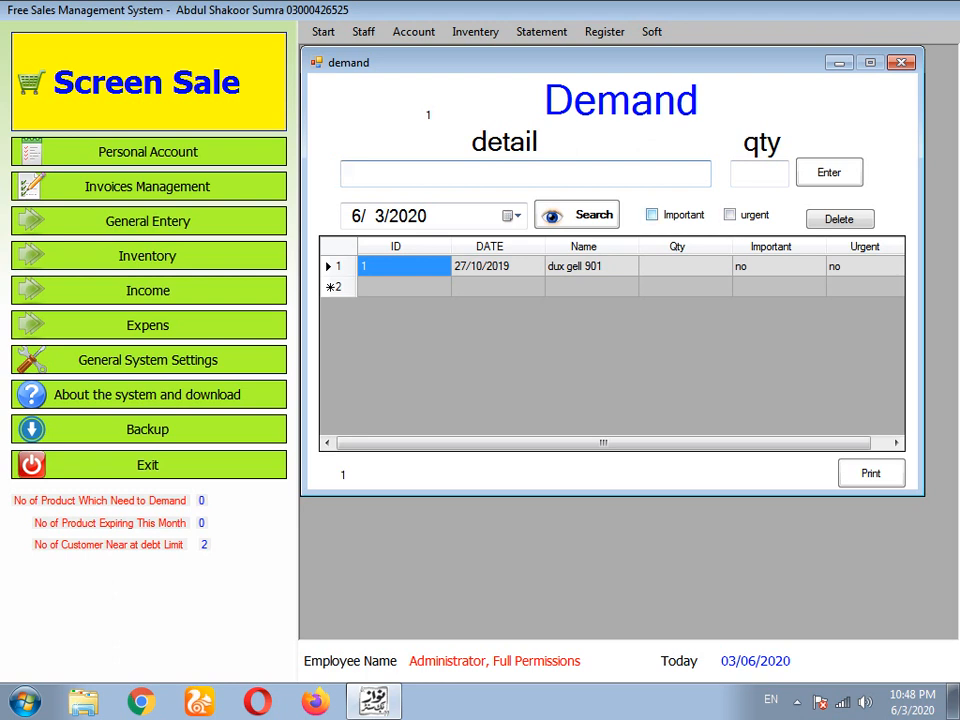
pyautogui.click(730, 215)
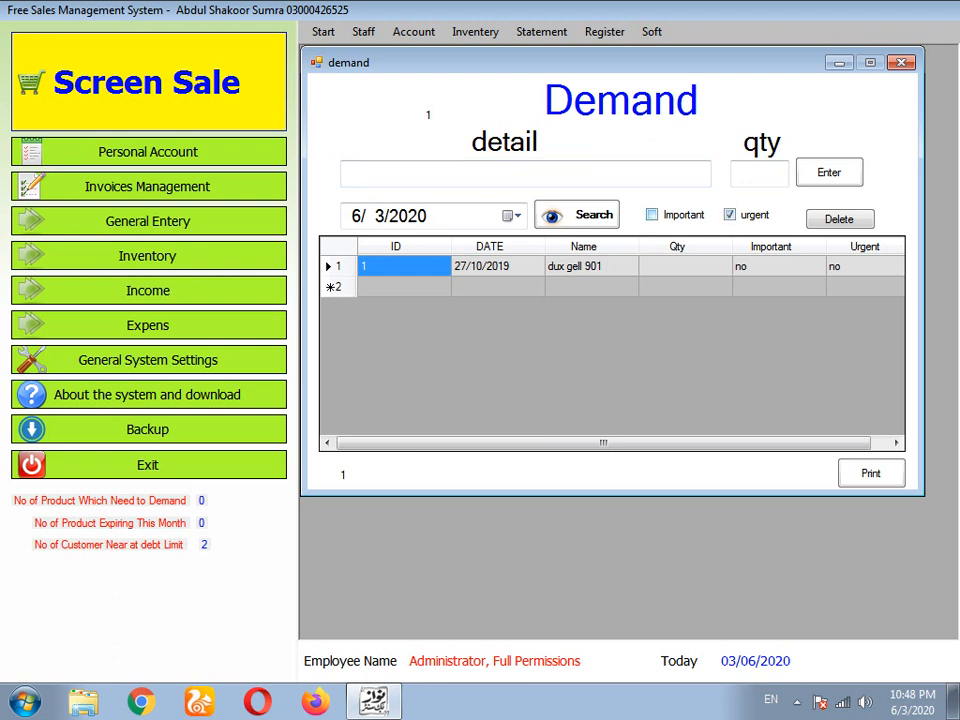
pyautogui.click(652, 215)
pyautogui.click(730, 215)
pyautogui.click(652, 215)
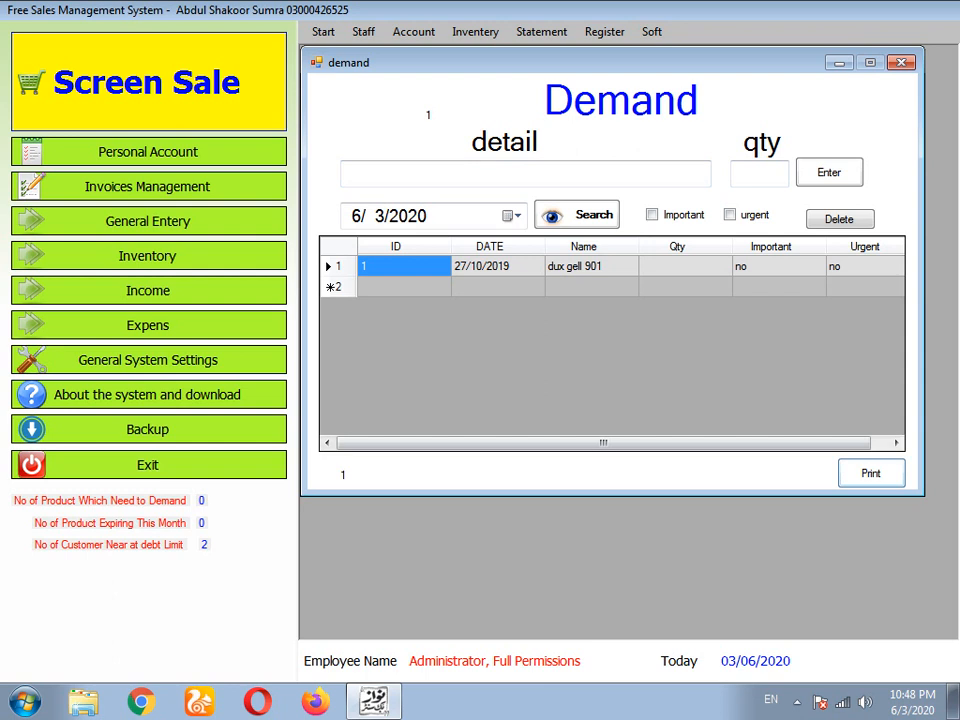
pyautogui.click(901, 62)
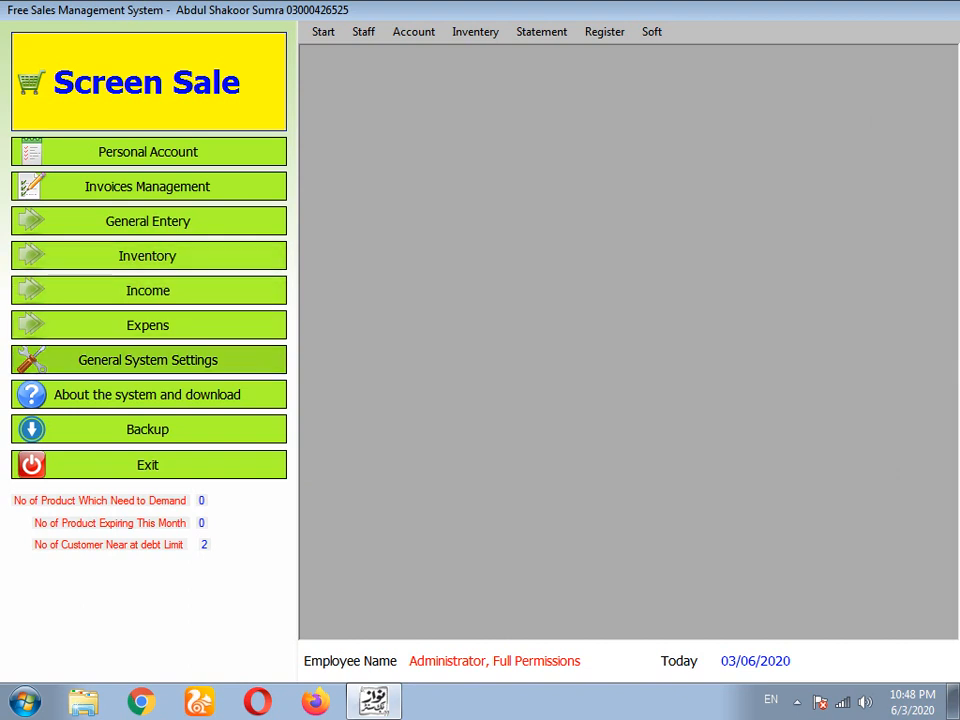
# - Open Category management, then close the add-category form and dialog without adding anything
pyautogui.click(323, 31)
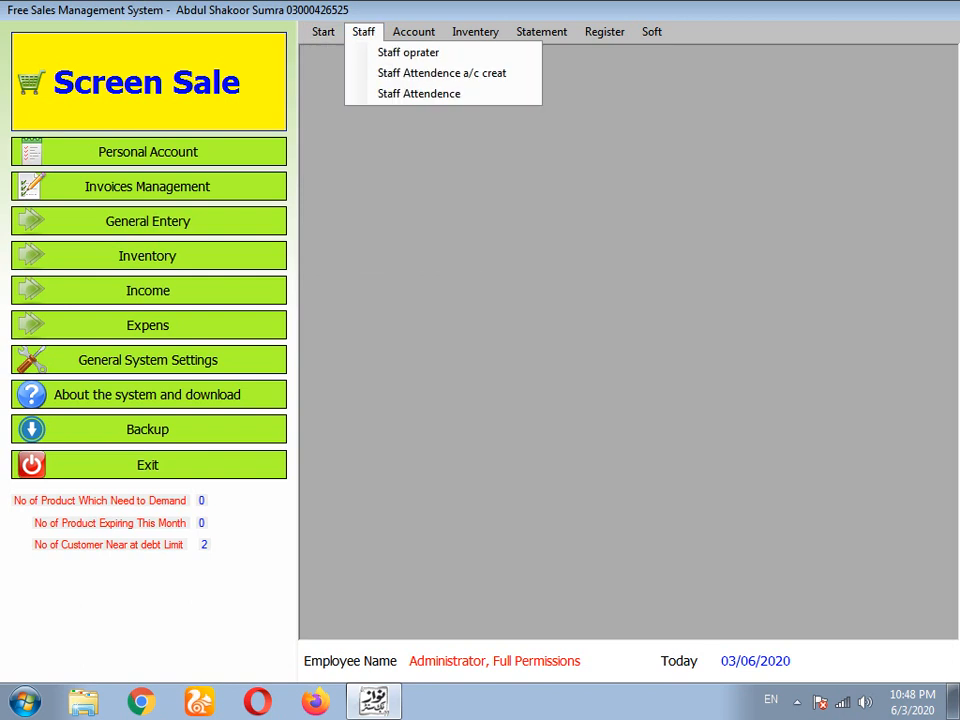
pyautogui.moveTo(413, 31)
pyautogui.moveTo(363, 32)
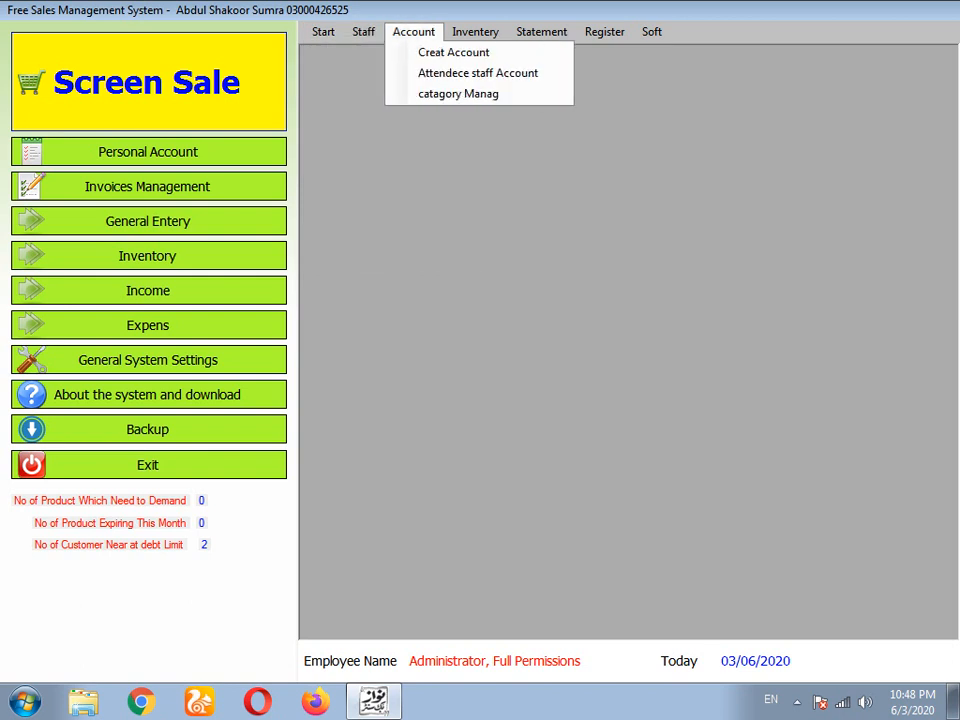
pyautogui.click(458, 93)
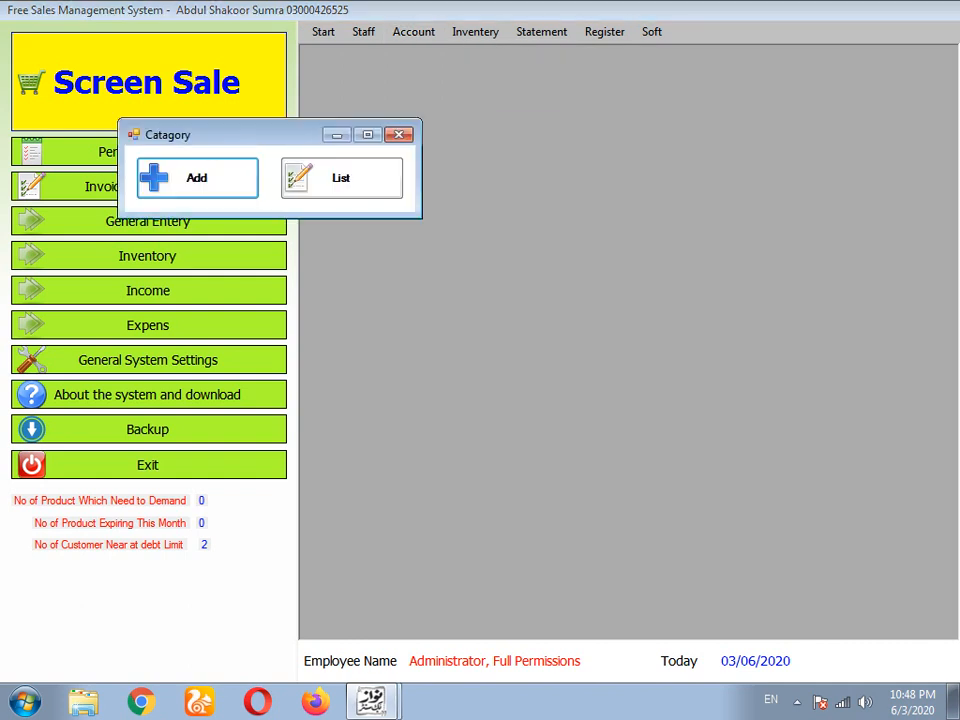
pyautogui.click(197, 178)
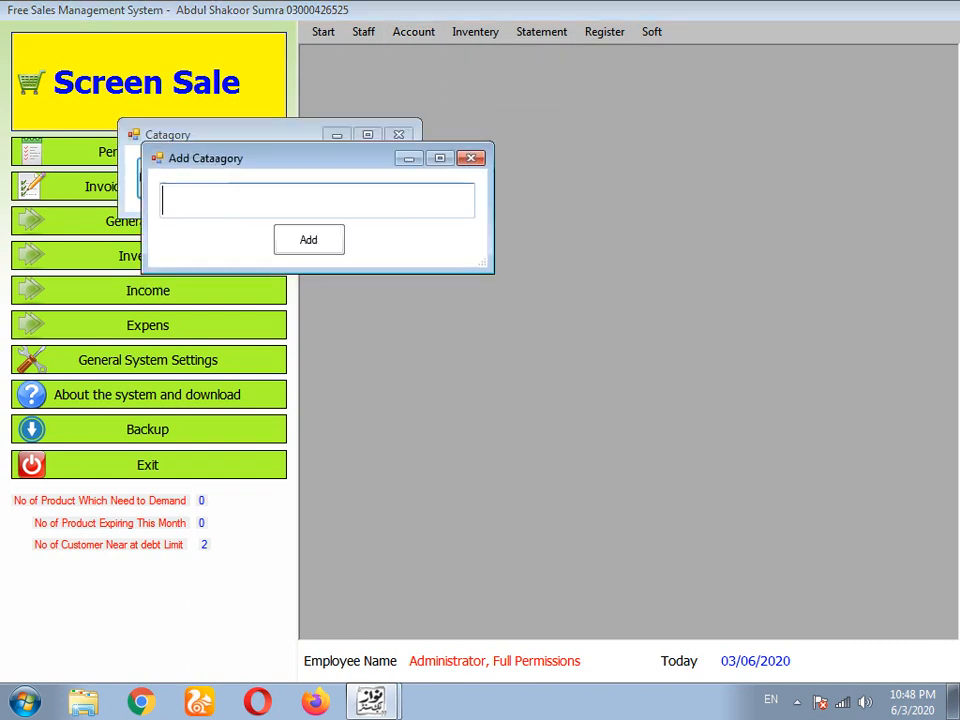
pyautogui.click(471, 158)
pyautogui.click(399, 135)
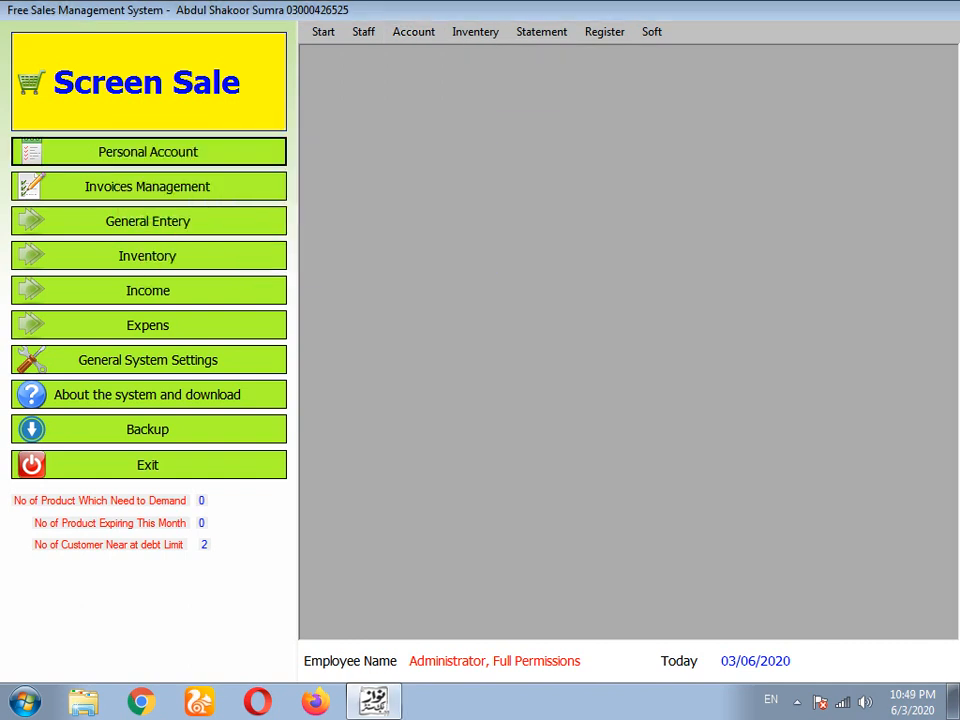
# - Reopen Category management, view the saved category list (only mix, ID 1), and close both windows
pyautogui.click(414, 32)
pyautogui.click(458, 93)
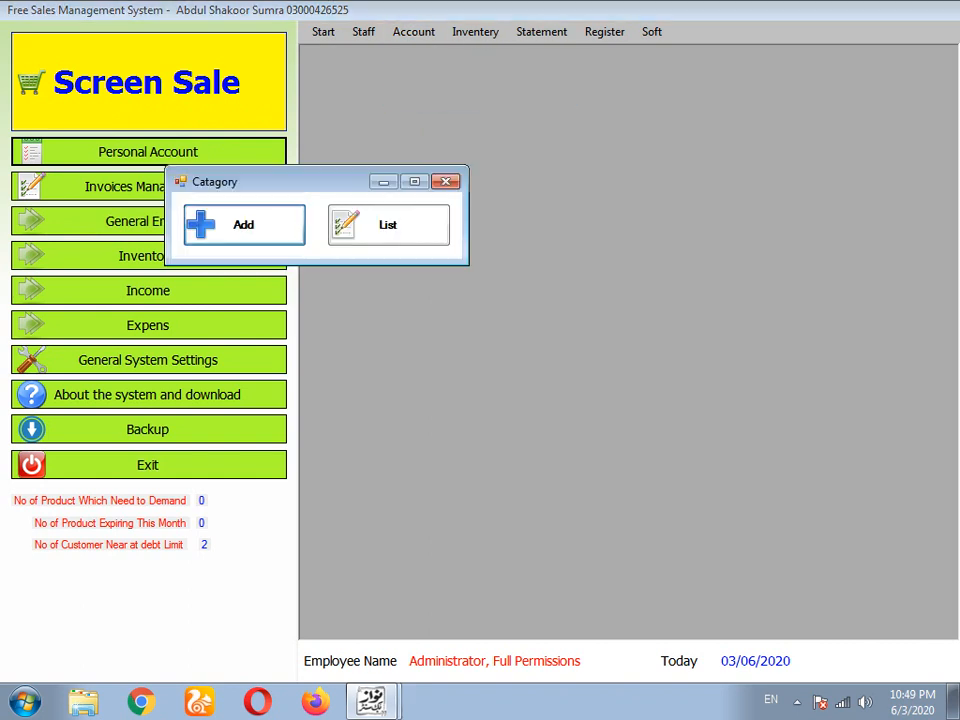
pyautogui.click(244, 224)
pyautogui.click(349, 39)
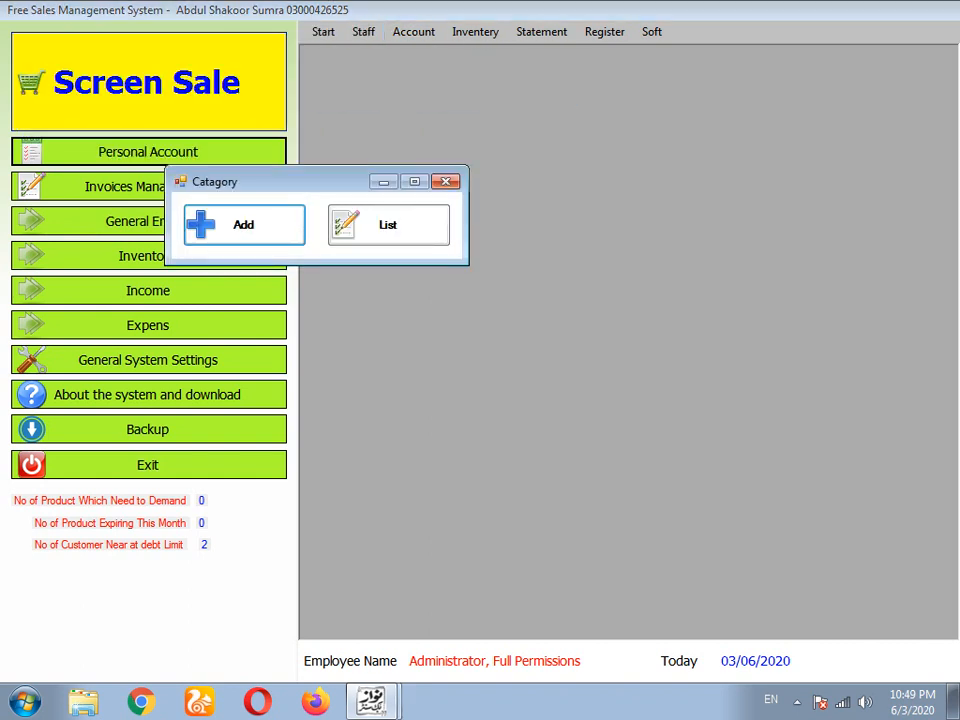
pyautogui.click(388, 225)
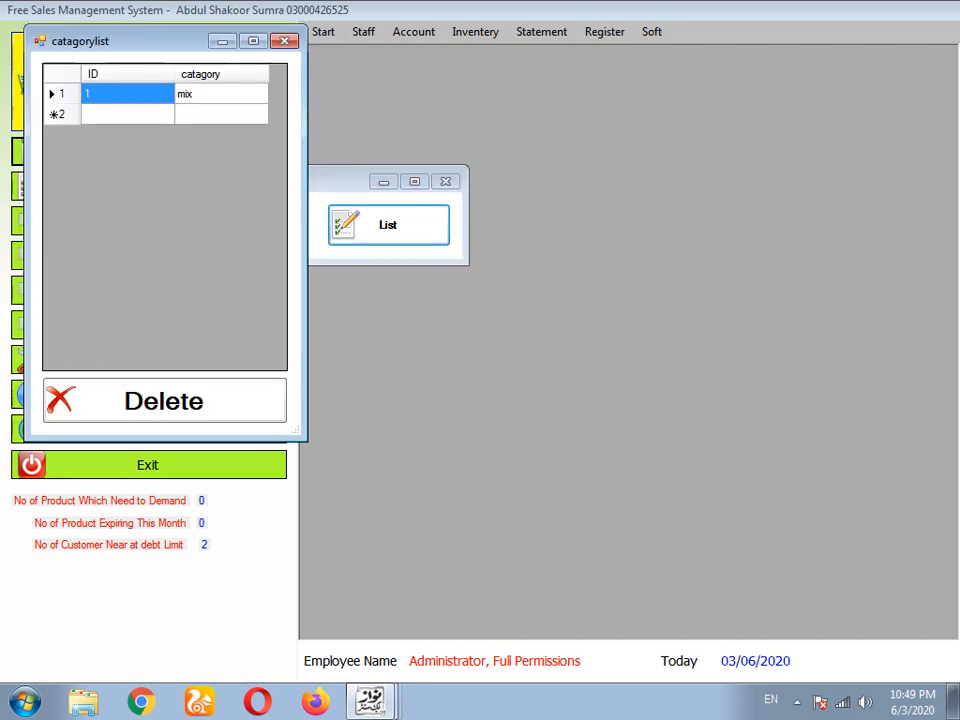
pyautogui.click(285, 41)
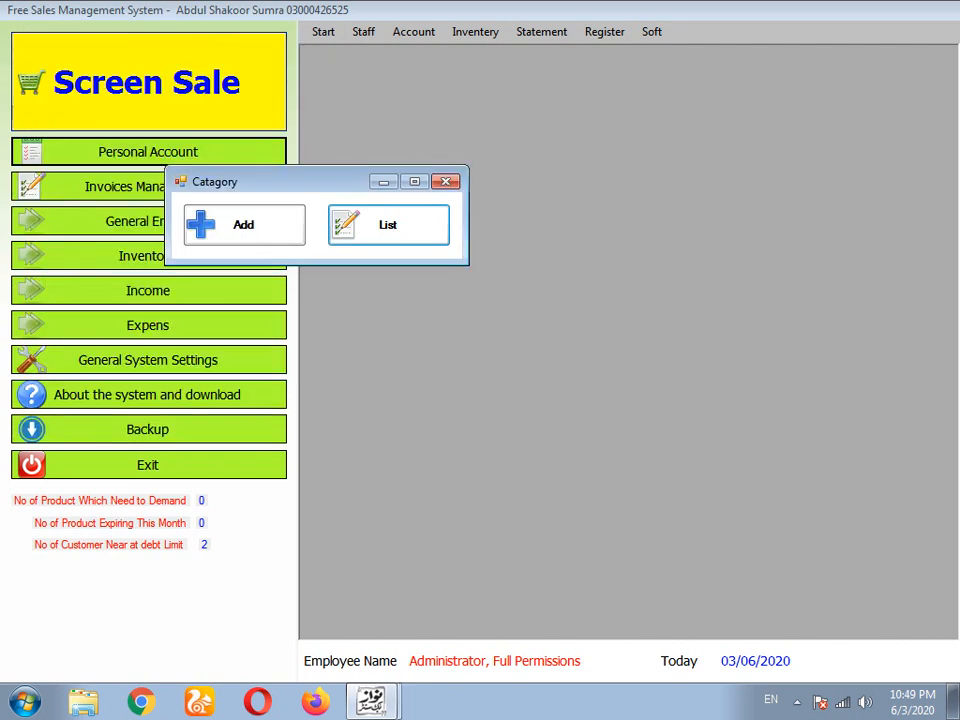
pyautogui.click(445, 181)
pyautogui.click(413, 31)
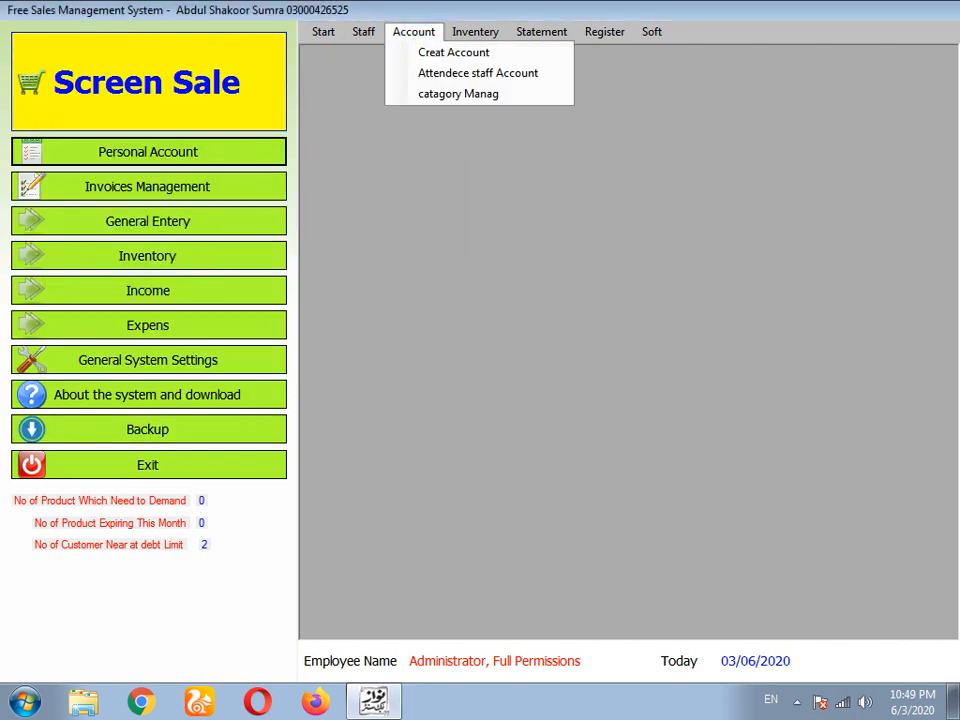
pyautogui.moveTo(475, 31)
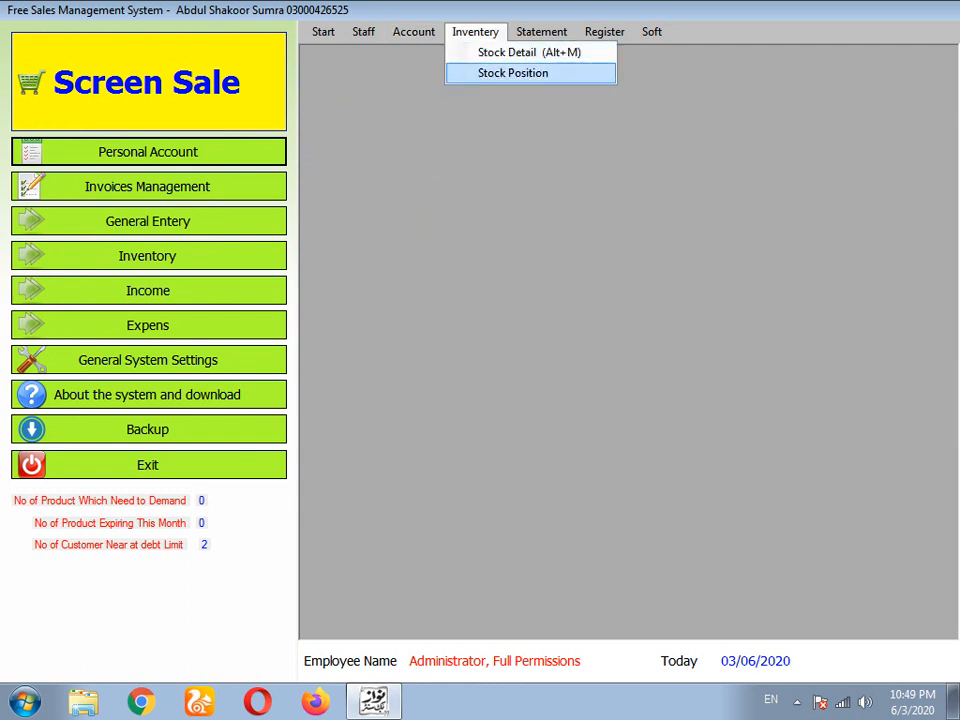
pyautogui.moveTo(541, 31)
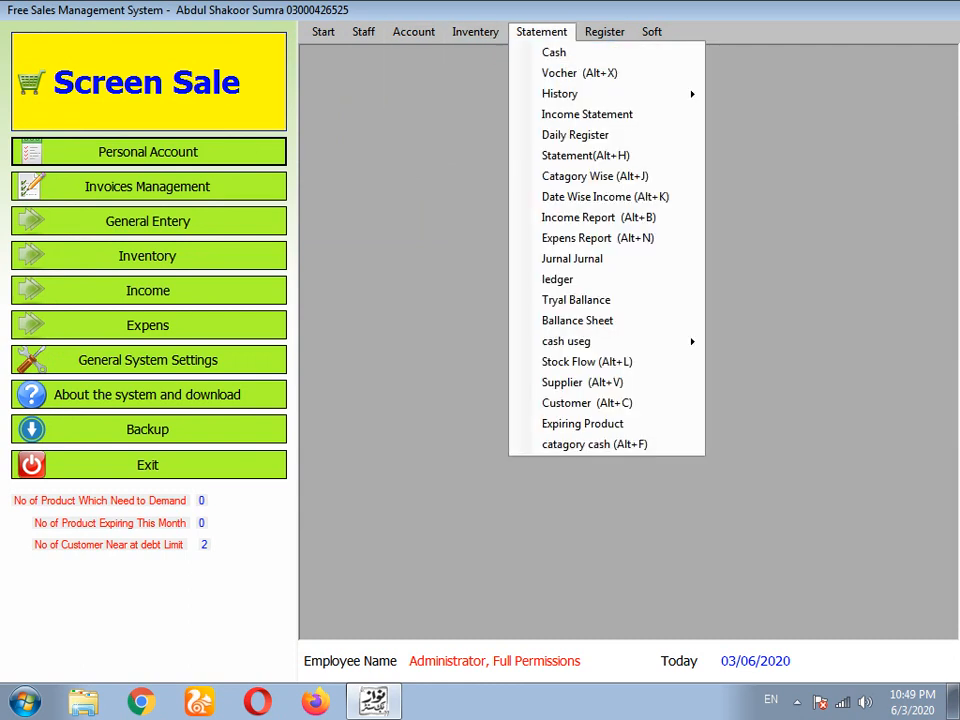
pyautogui.moveTo(604, 31)
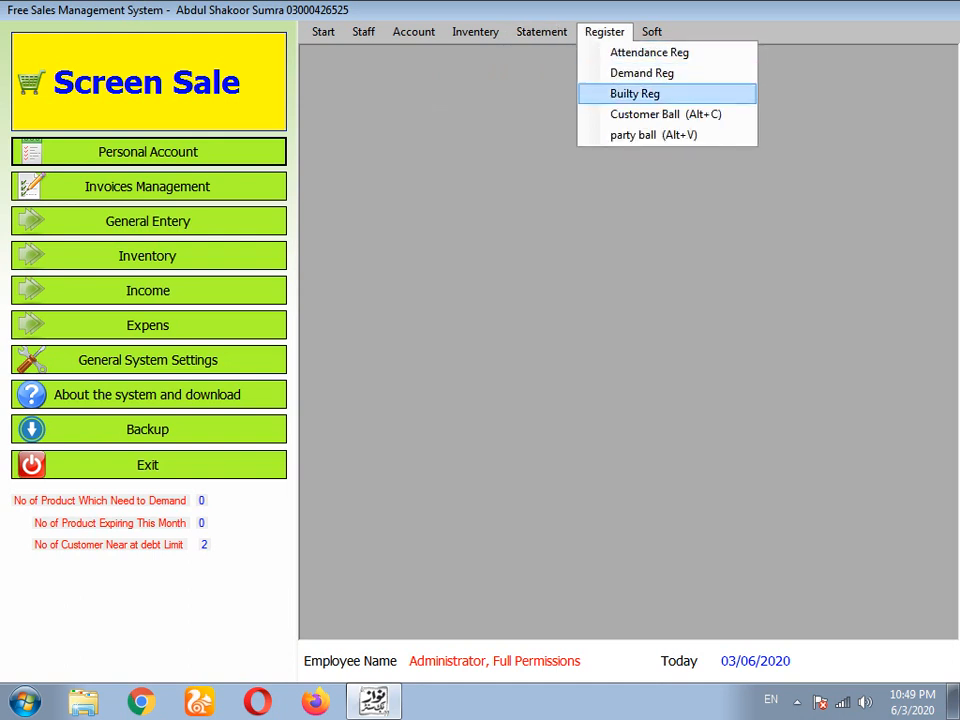
pyautogui.click(635, 93)
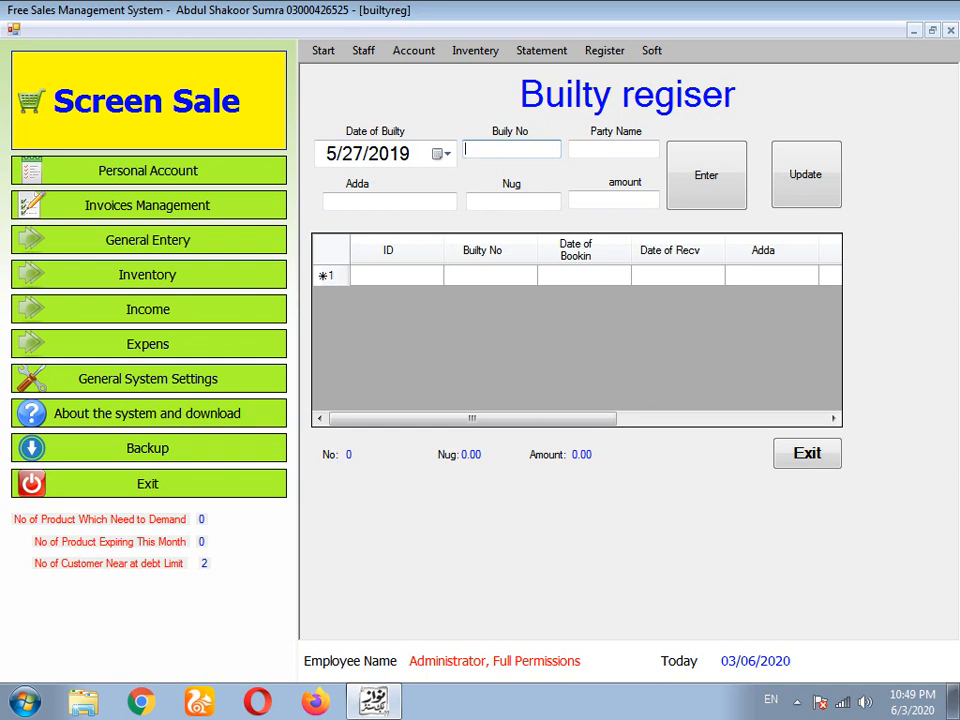
pyautogui.click(613, 200)
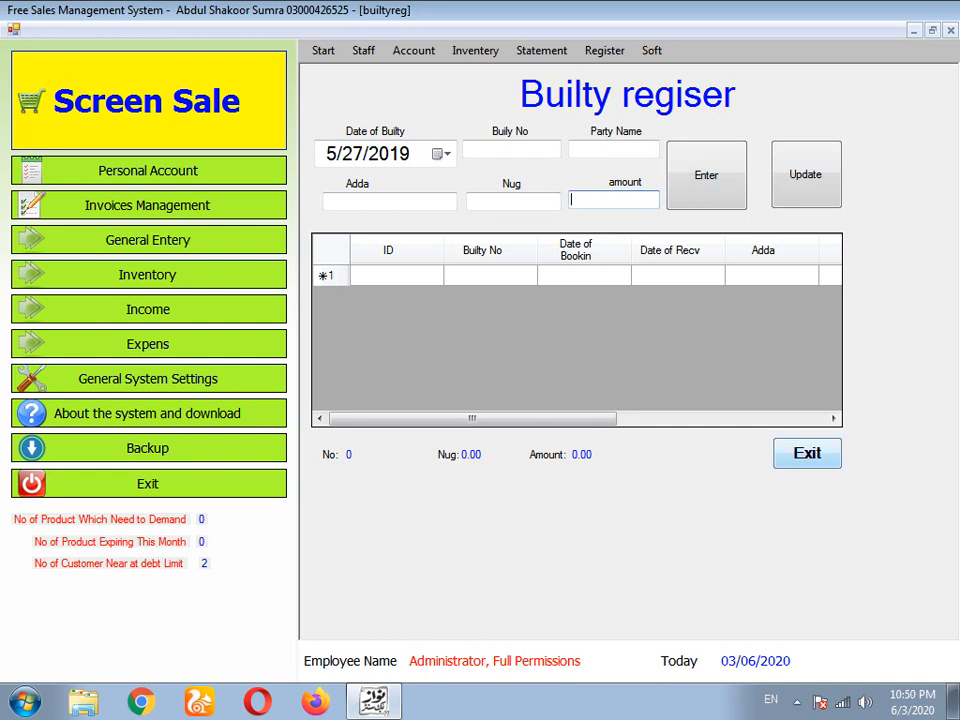
pyautogui.click(807, 453)
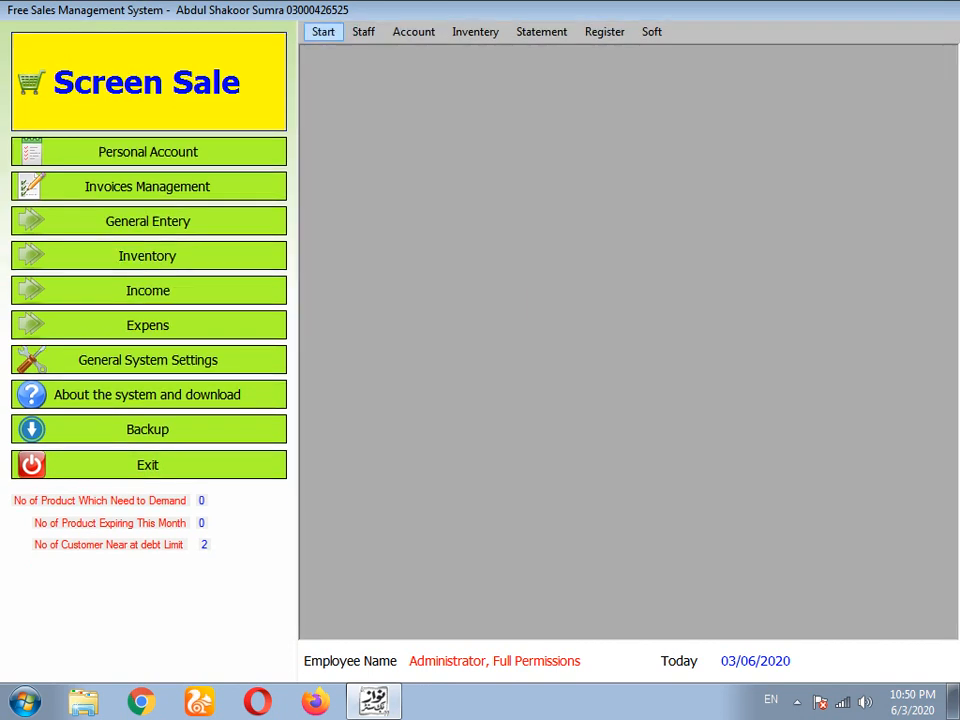
pyautogui.click(323, 31)
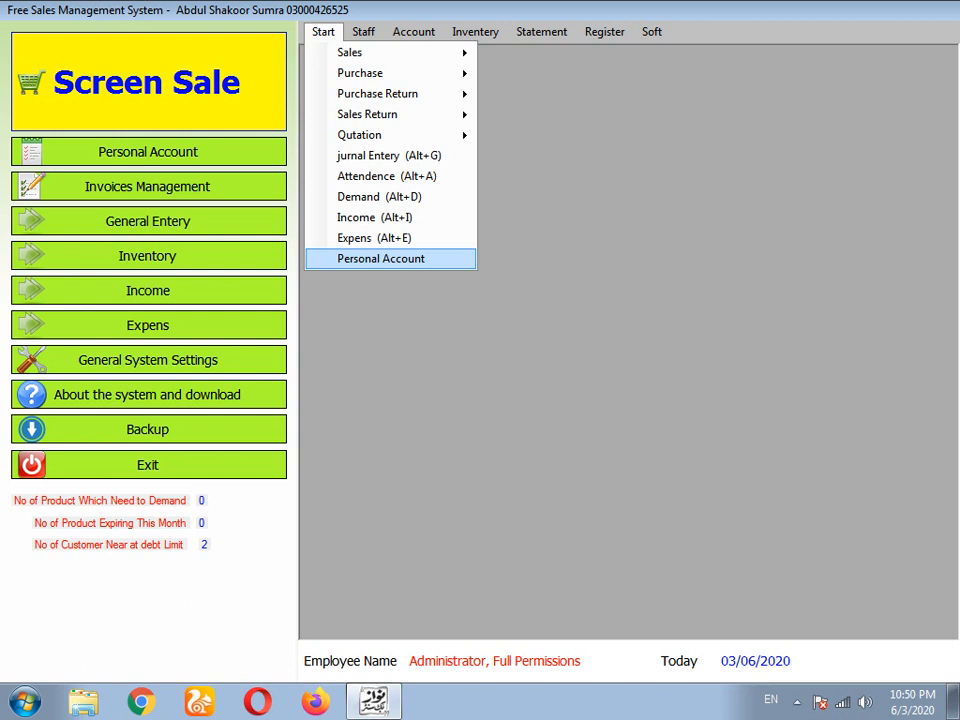
pyautogui.click(381, 259)
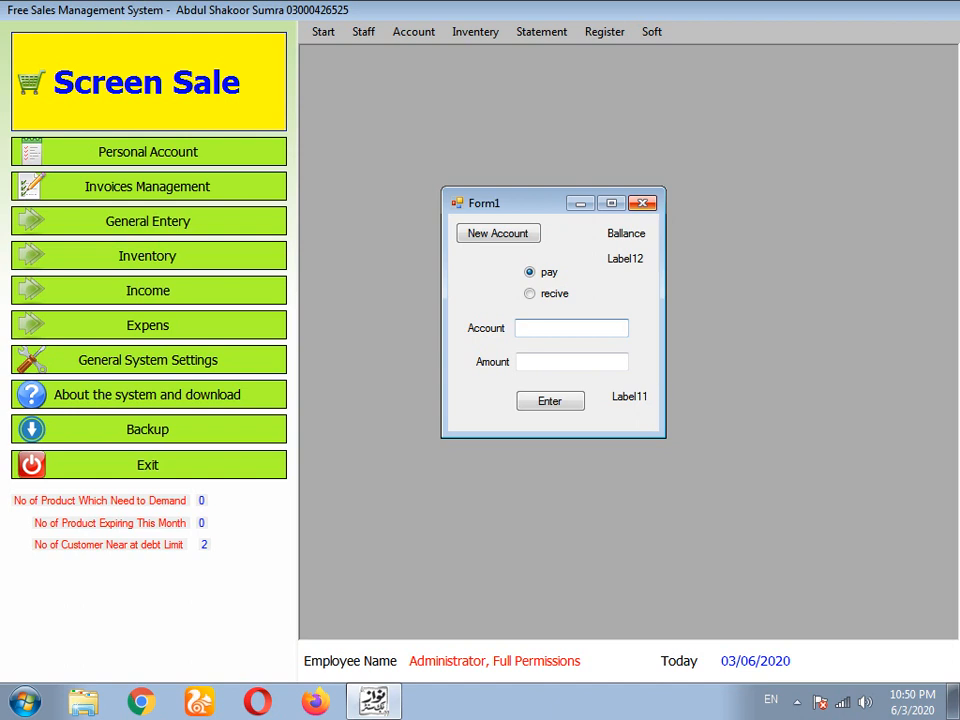
pyautogui.click(642, 203)
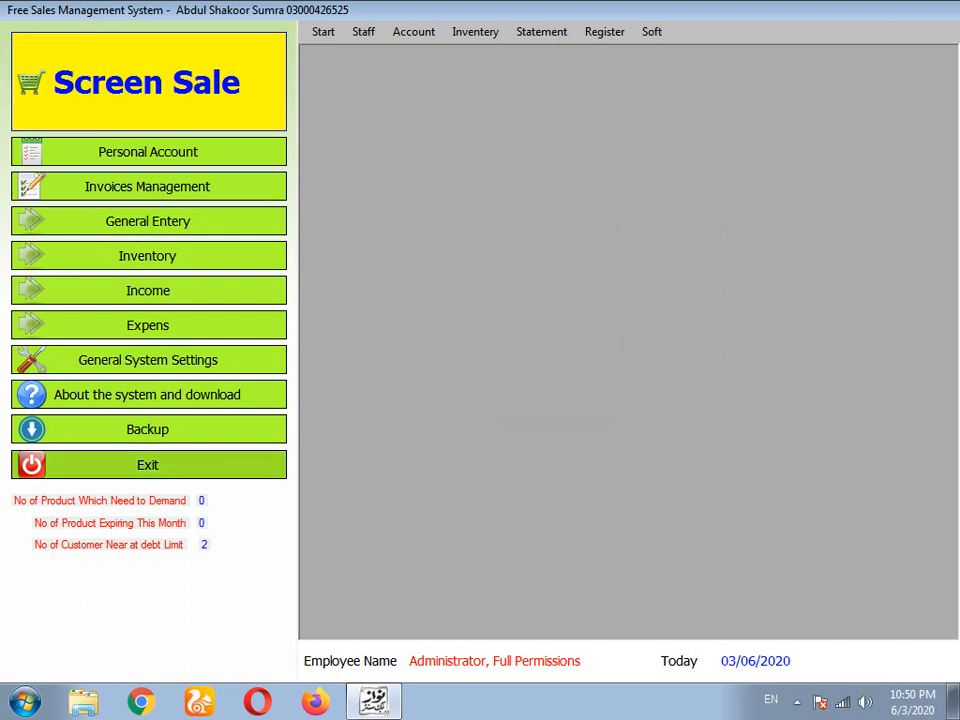
pyautogui.click(604, 32)
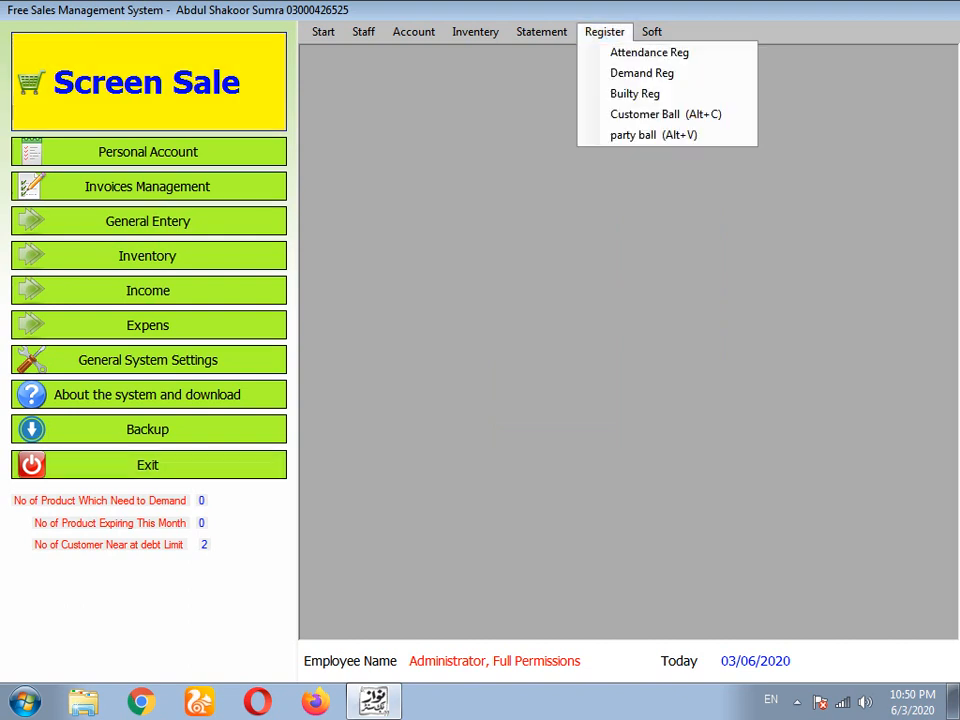
pyautogui.moveTo(541, 32)
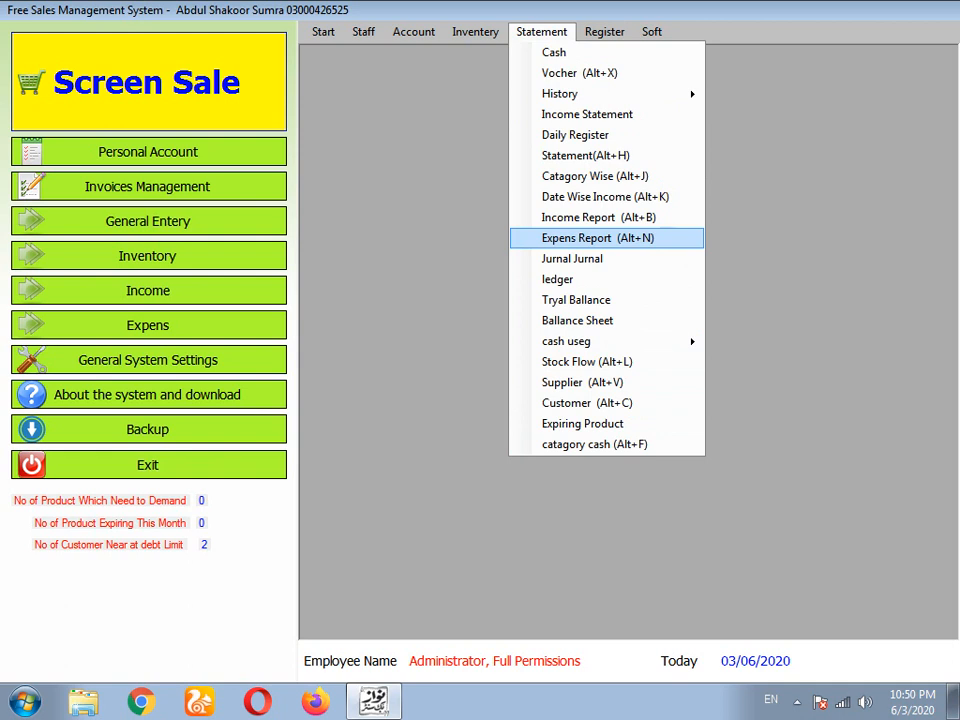
pyautogui.click(587, 361)
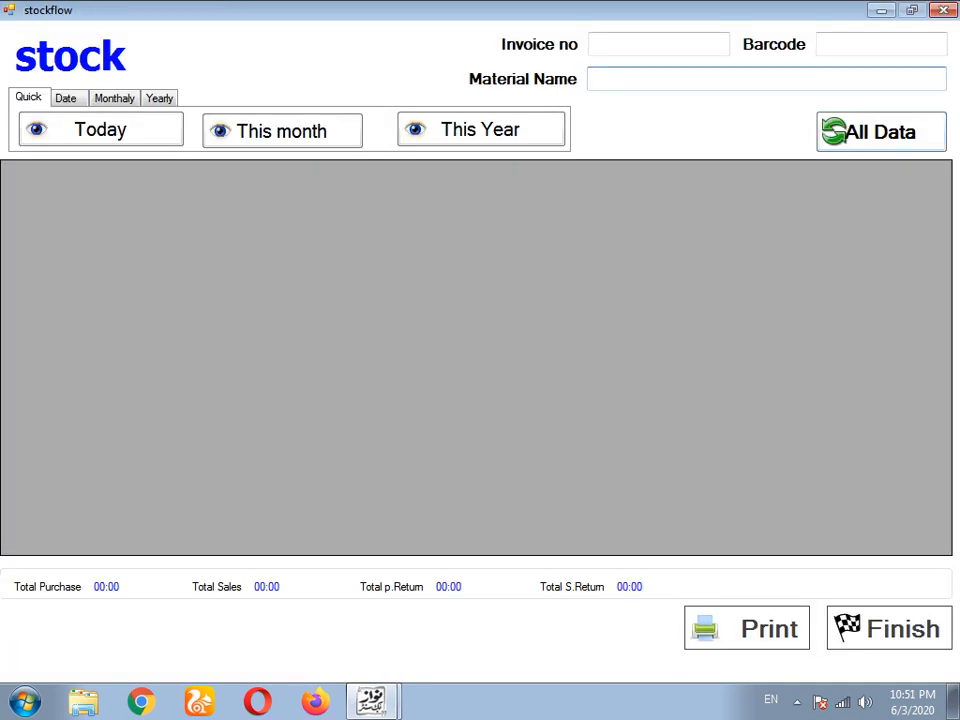
pyautogui.write('b')
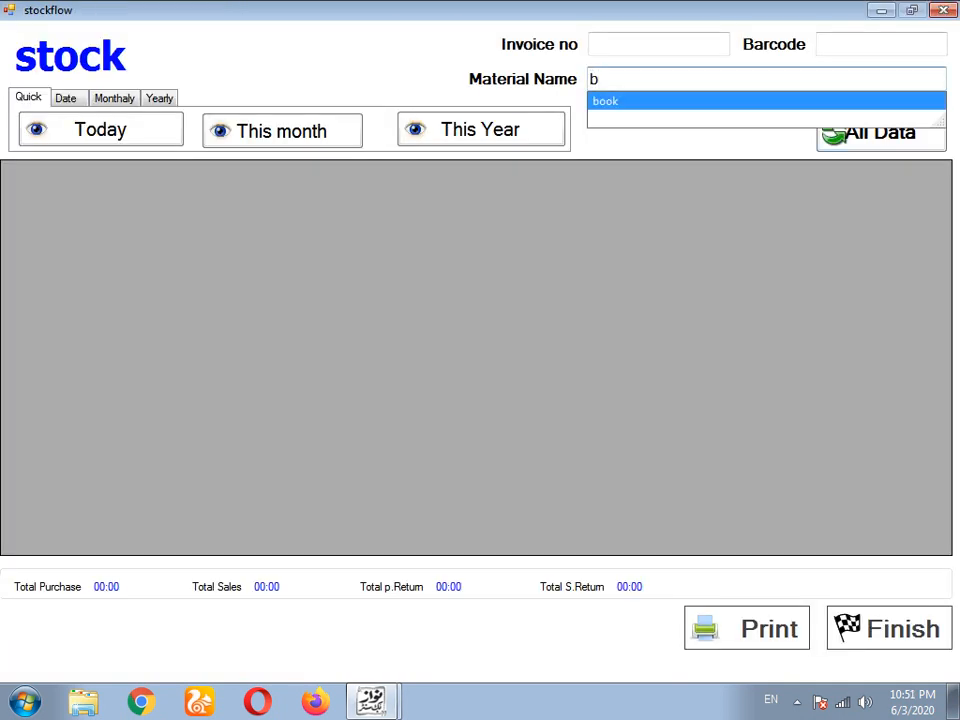
pyautogui.click(606, 101)
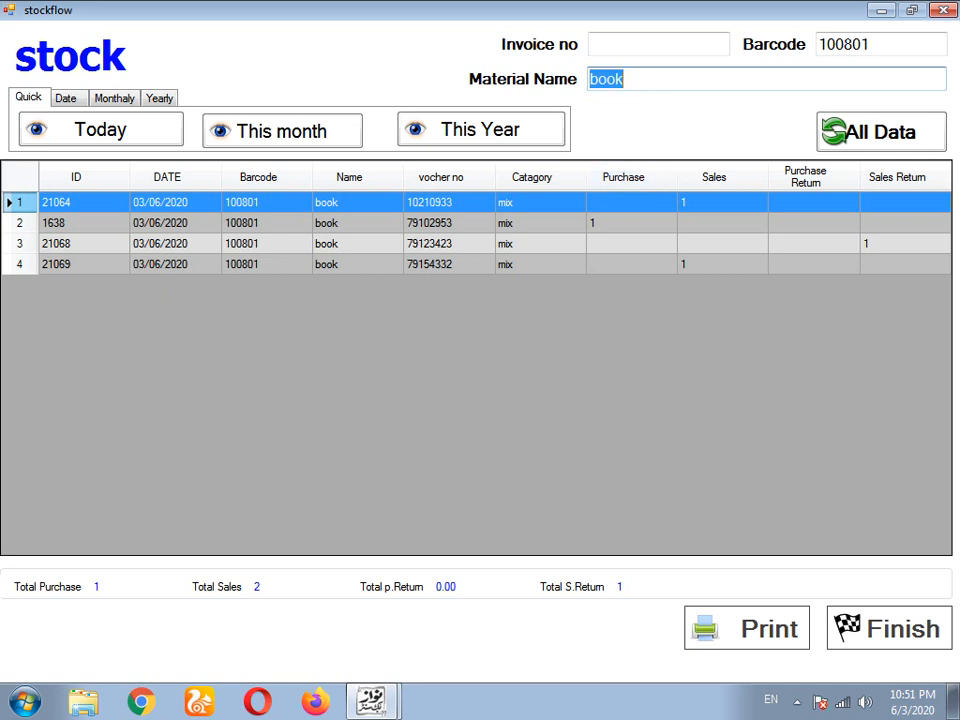
pyautogui.click(889, 628)
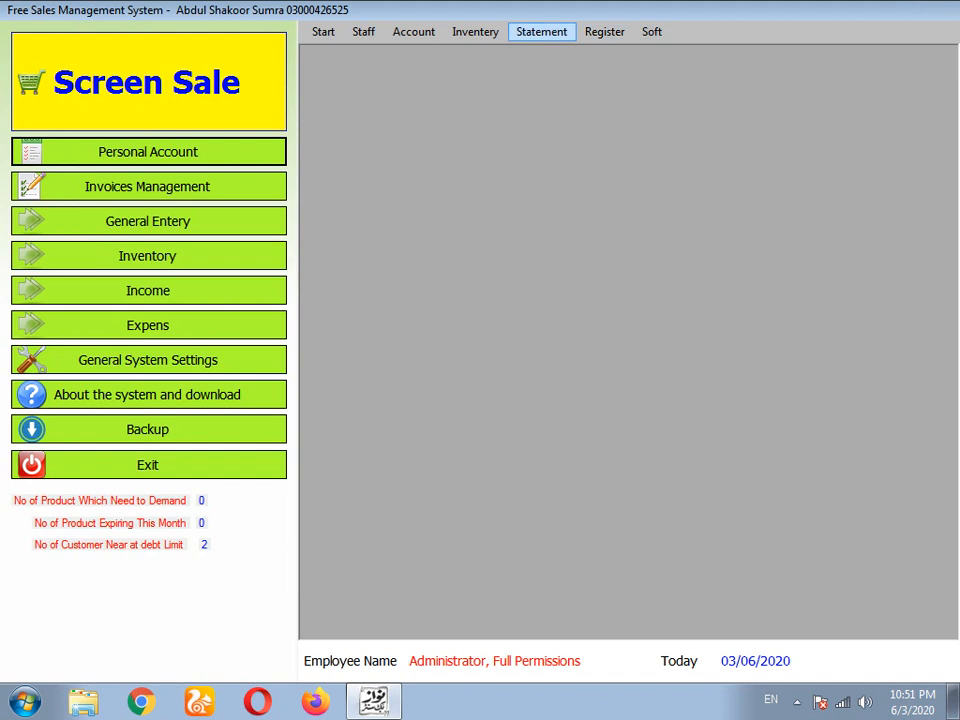
# - Open the Stock Flow statement and load the stock records for book
pyautogui.click(541, 31)
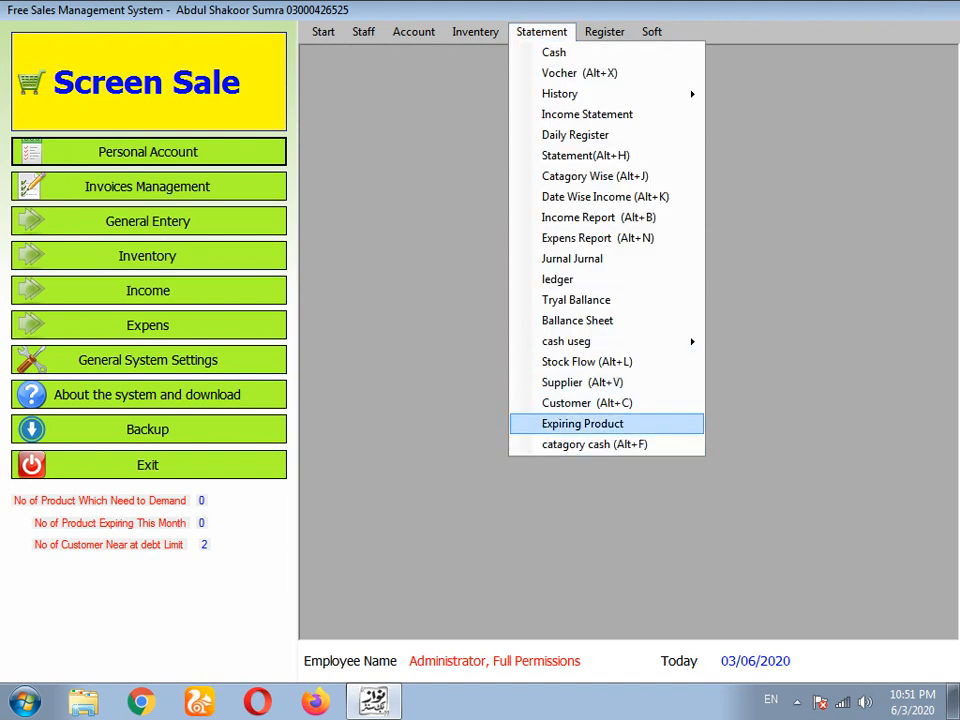
pyautogui.click(587, 362)
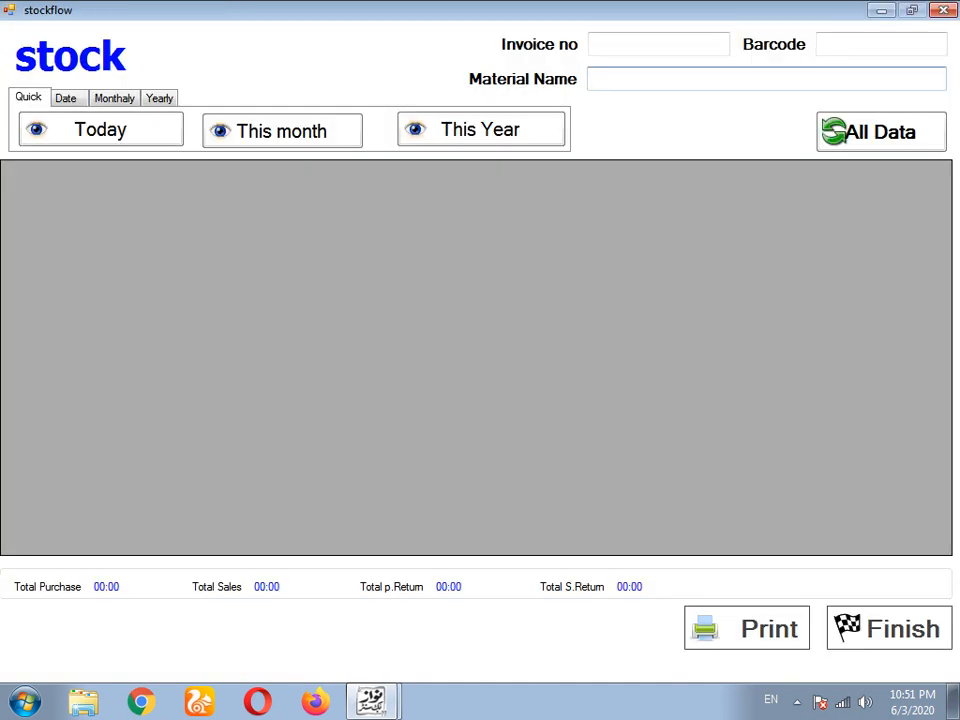
pyautogui.write('b')
pyautogui.press('Down')
pyautogui.press('Return')
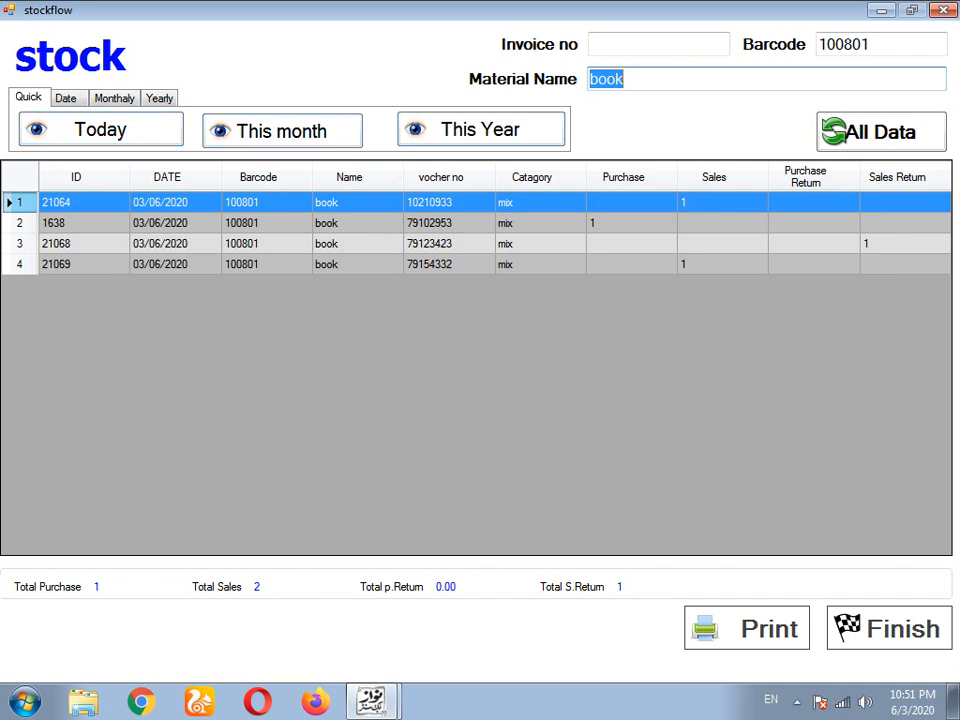
# - Try the Date, Monthly and Yearly stock-flow filters, finish the report, and exit Screen Sale
pyautogui.click(67, 98)
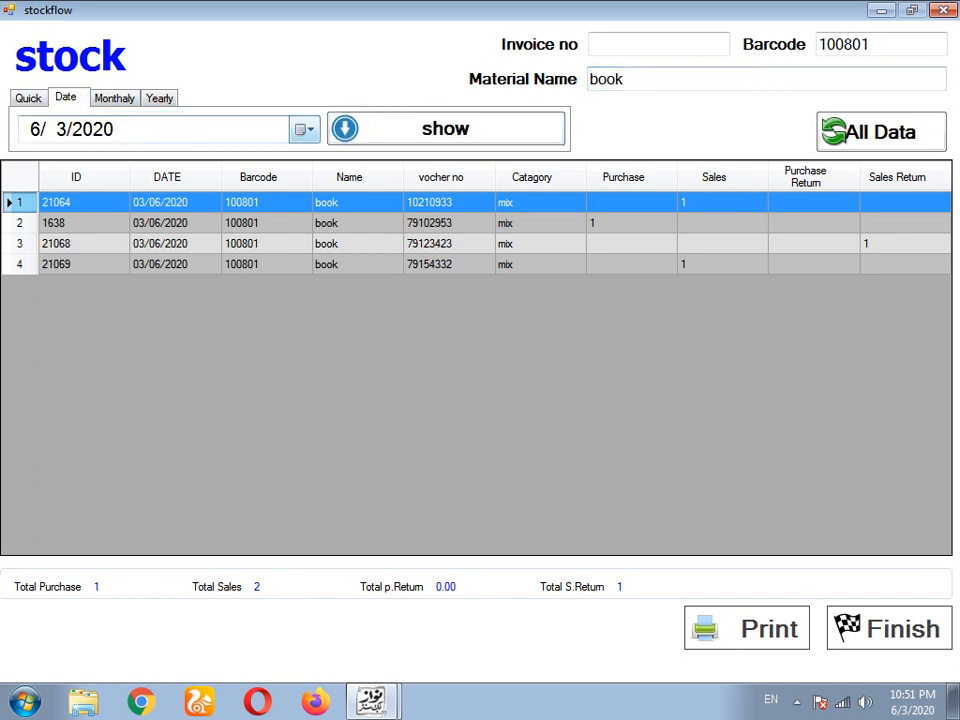
pyautogui.click(305, 130)
pyautogui.click(115, 98)
pyautogui.click(115, 98)
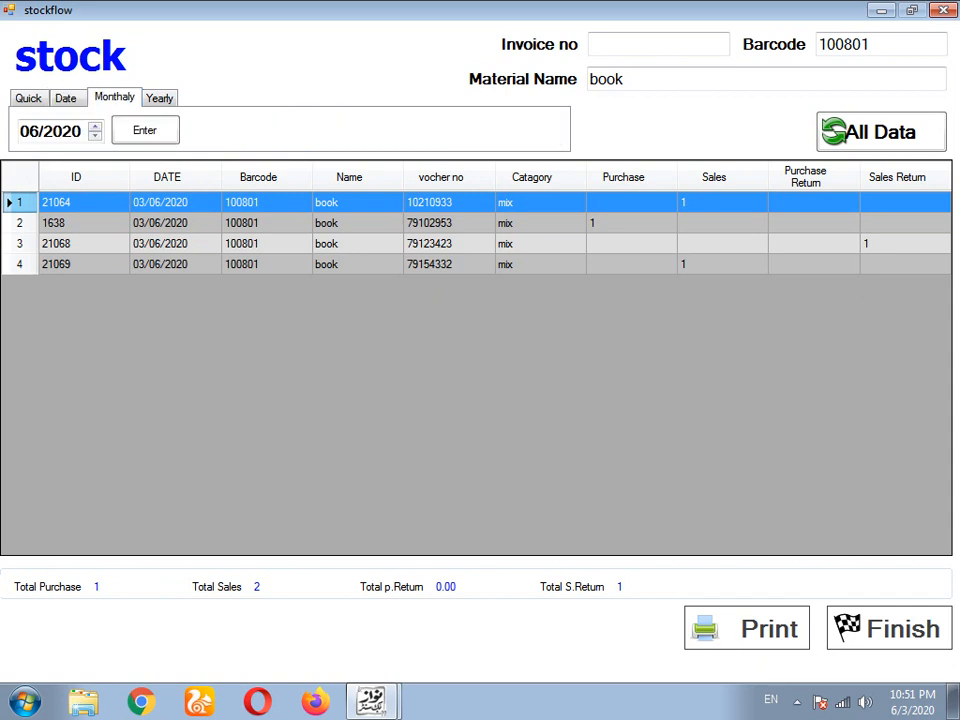
pyautogui.click(159, 97)
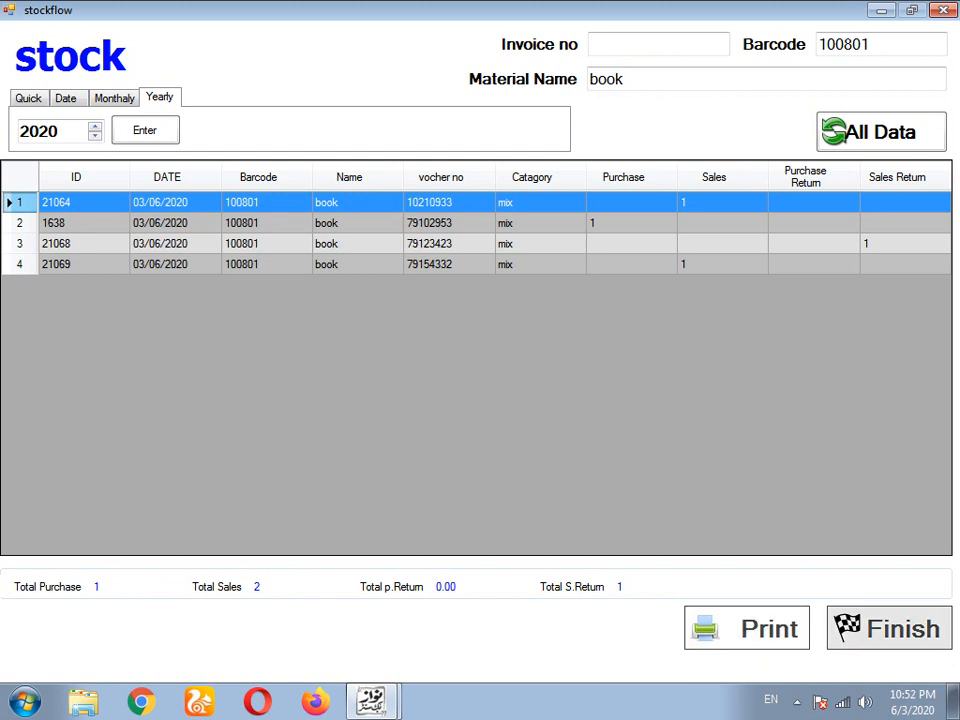
pyautogui.click(889, 628)
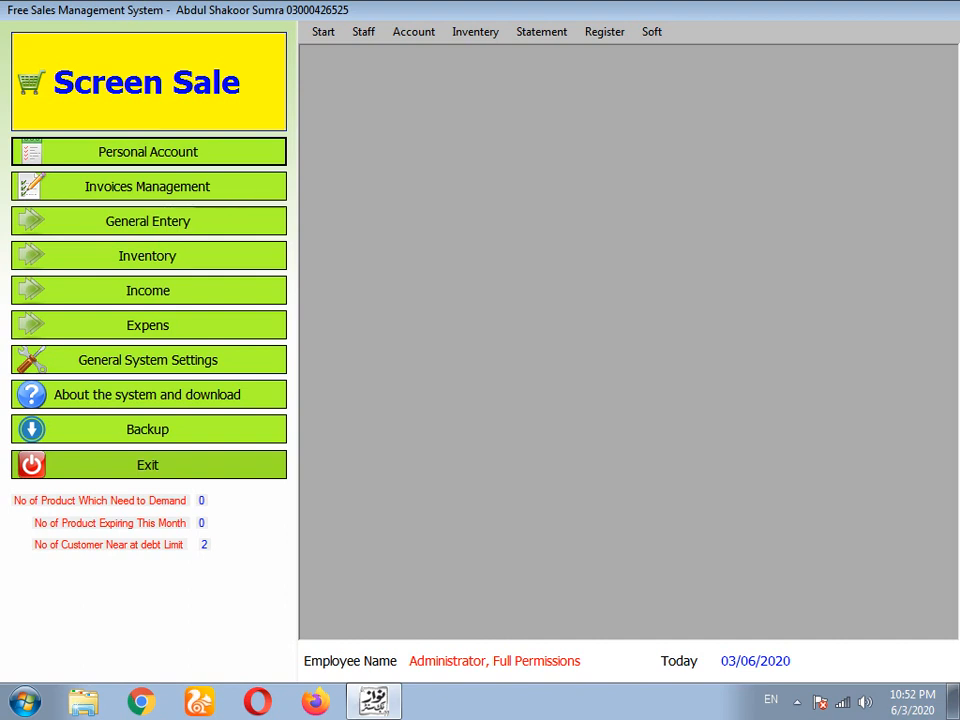
pyautogui.click(148, 465)
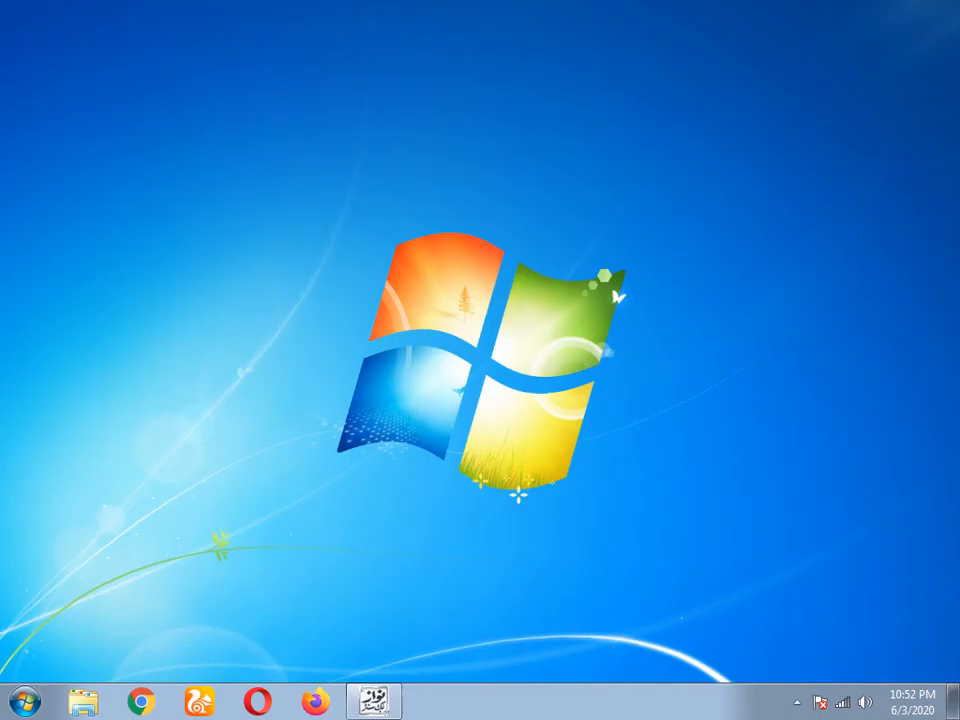